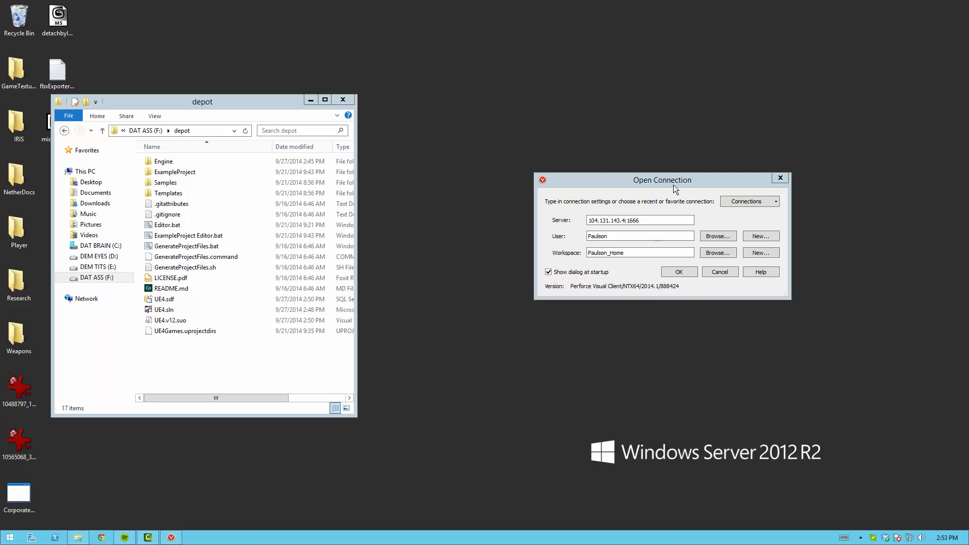
Connect to the Perforce server with the account password and cancel the Add Files Wizard.
drag(673, 185, 521, 190)
click(551, 272)
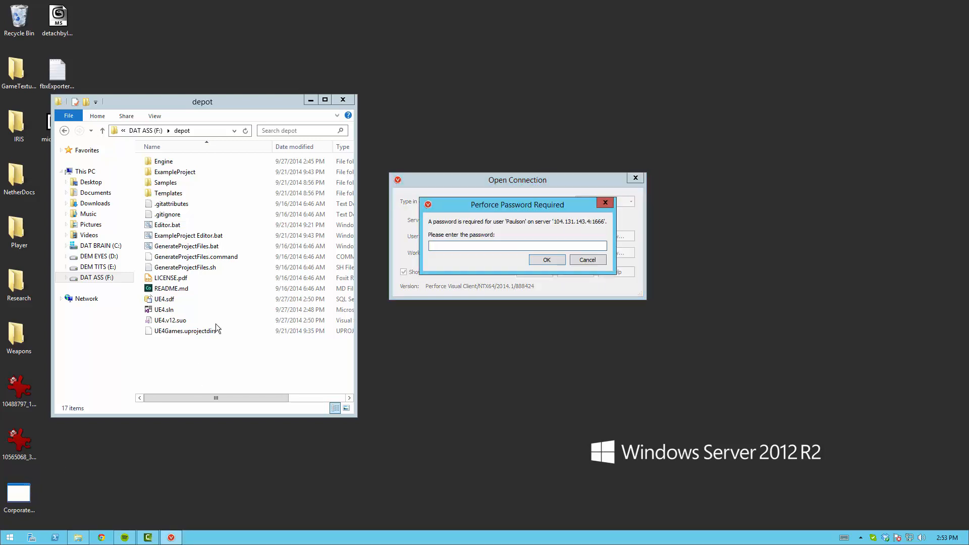
text(•••••••)
key(Return)
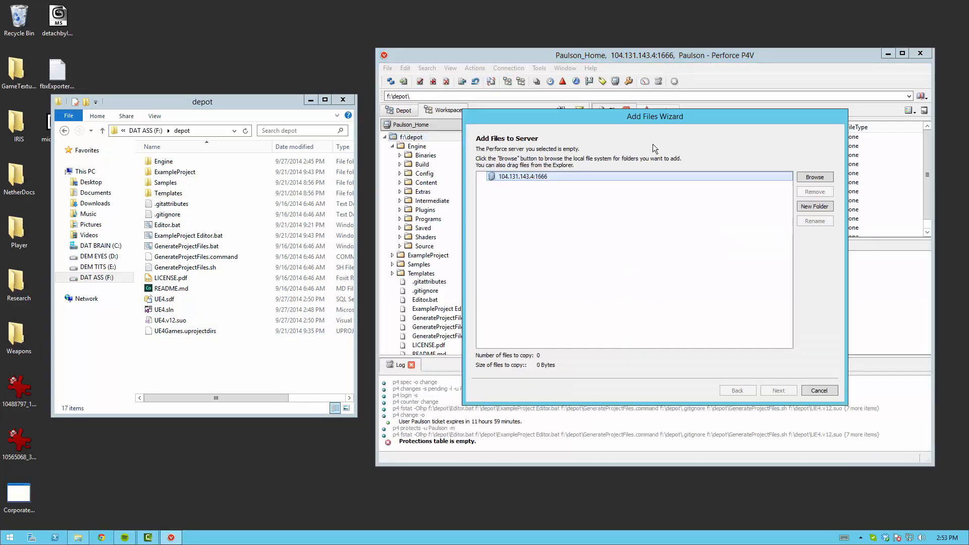
click(817, 390)
key(Return)
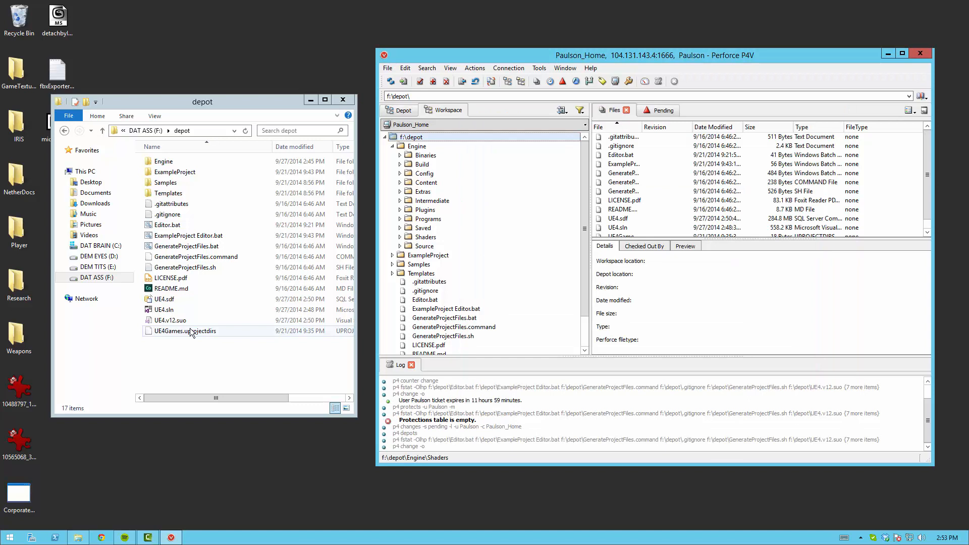
click(283, 468)
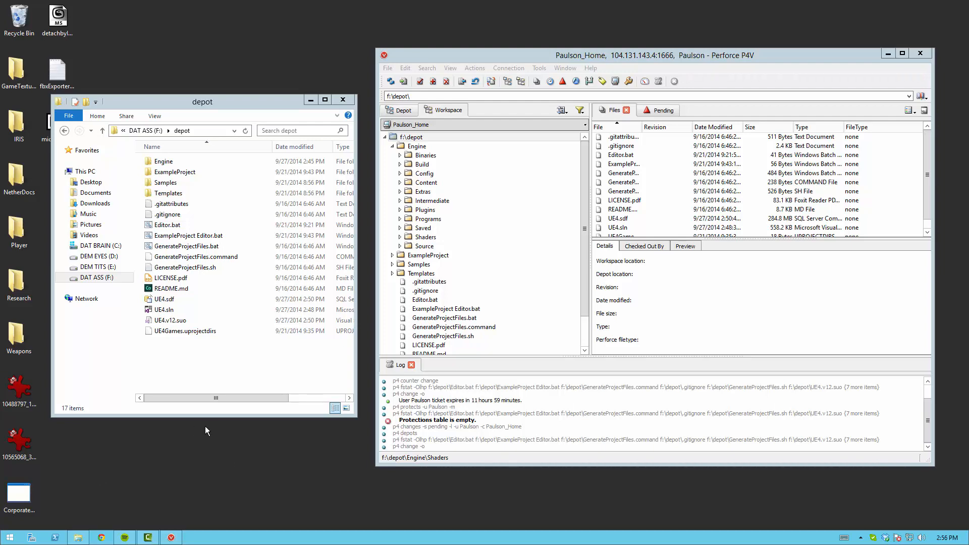
Run GenerateProjectFiles.bat from the depot folder and open UE4.sln in Visual Studio.
double_click(202, 246)
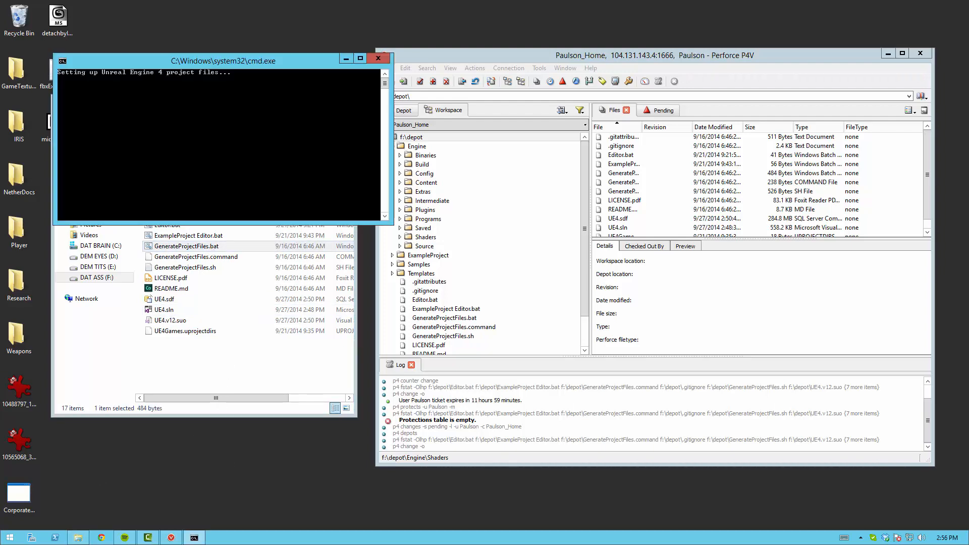
click(187, 350)
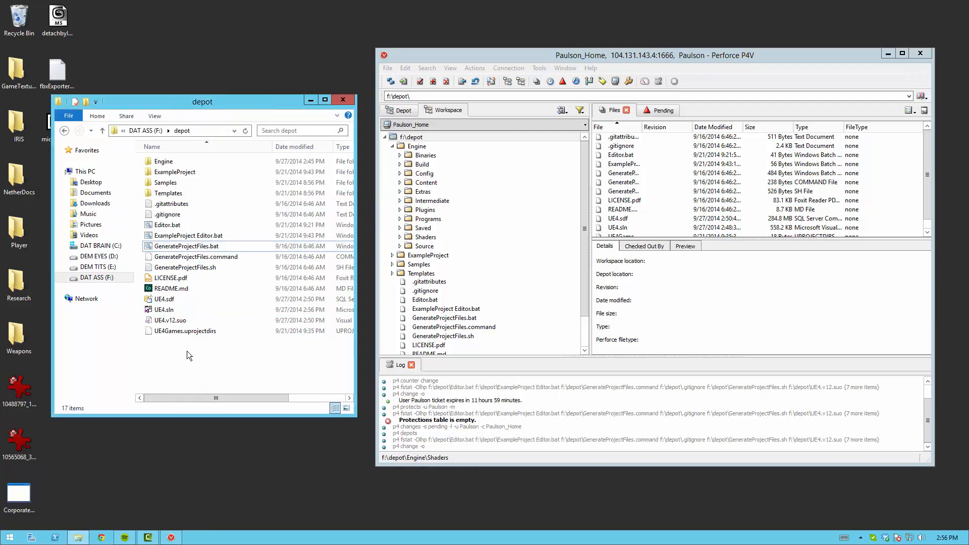
double_click(164, 309)
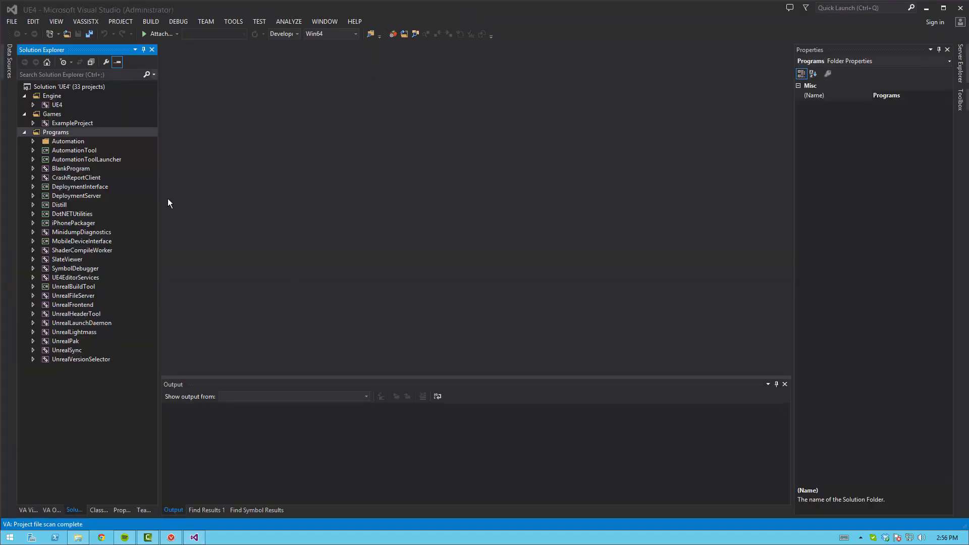
Clean the UE4 solution and set its build configuration to Development Editor on the Win64 platform.
click(154, 22)
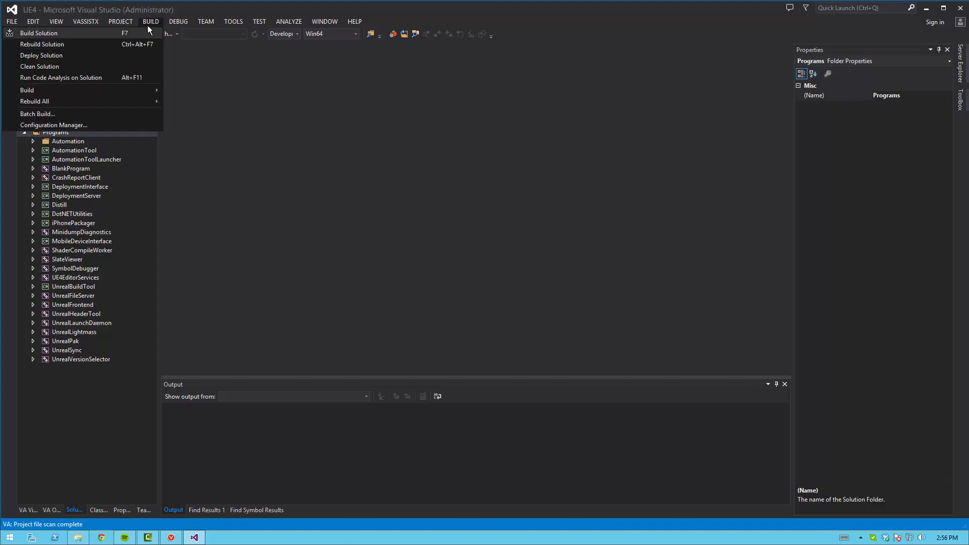
click(56, 67)
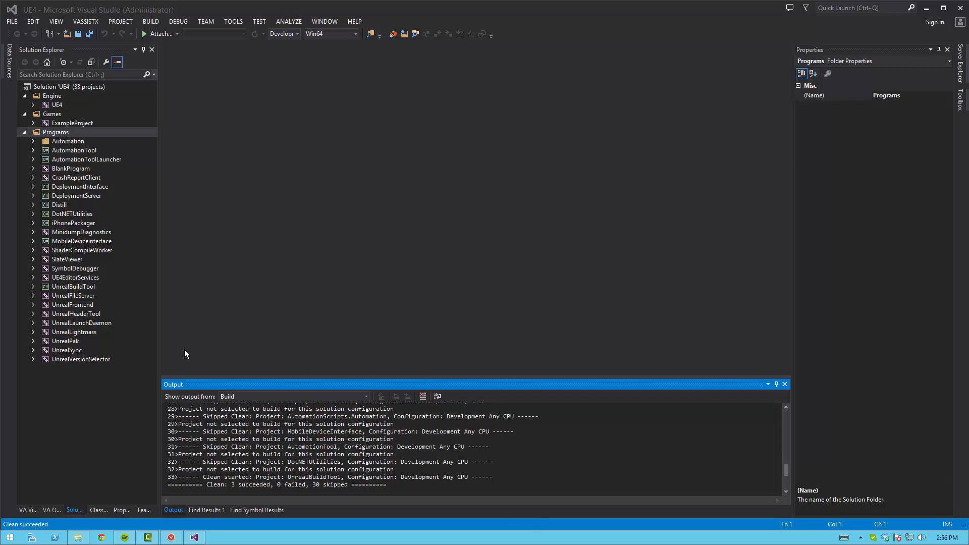
click(321, 33)
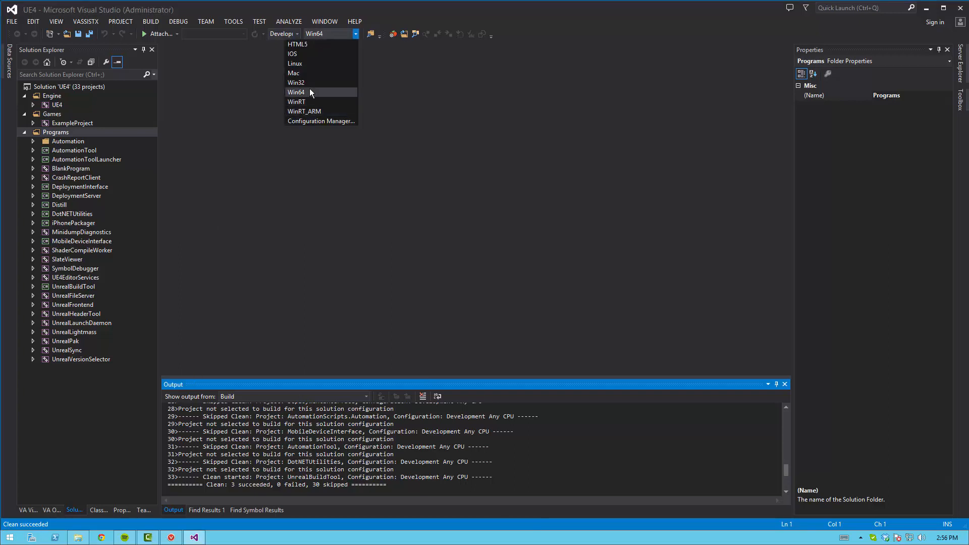
click(304, 95)
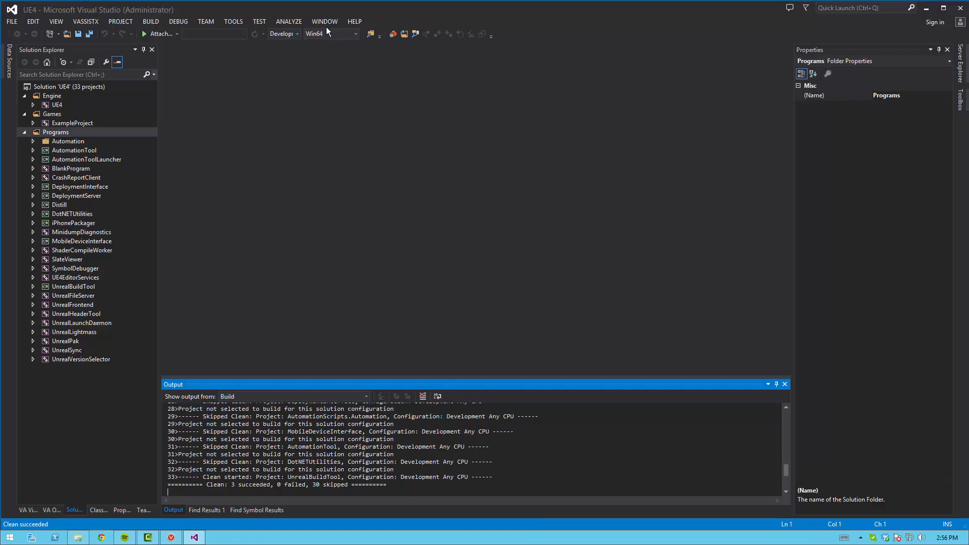
click(276, 34)
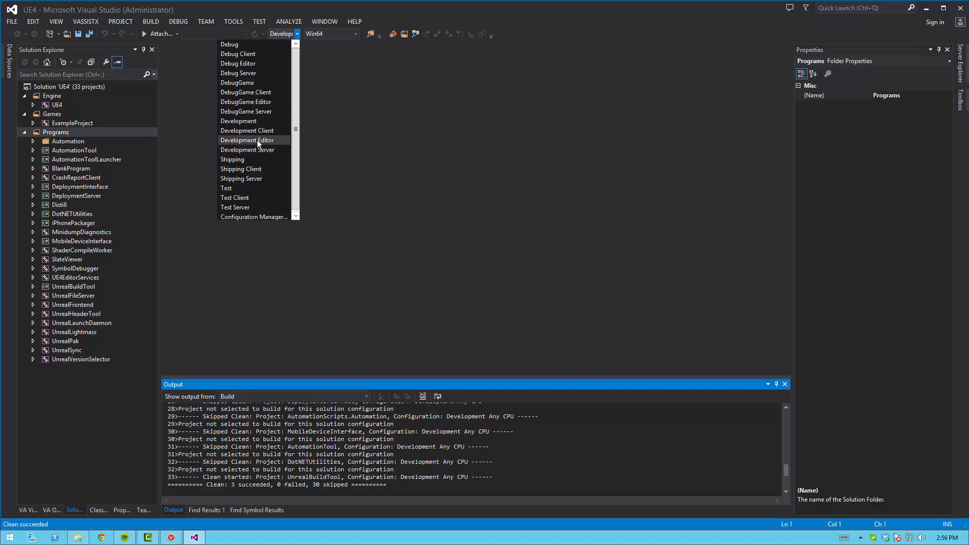
click(257, 145)
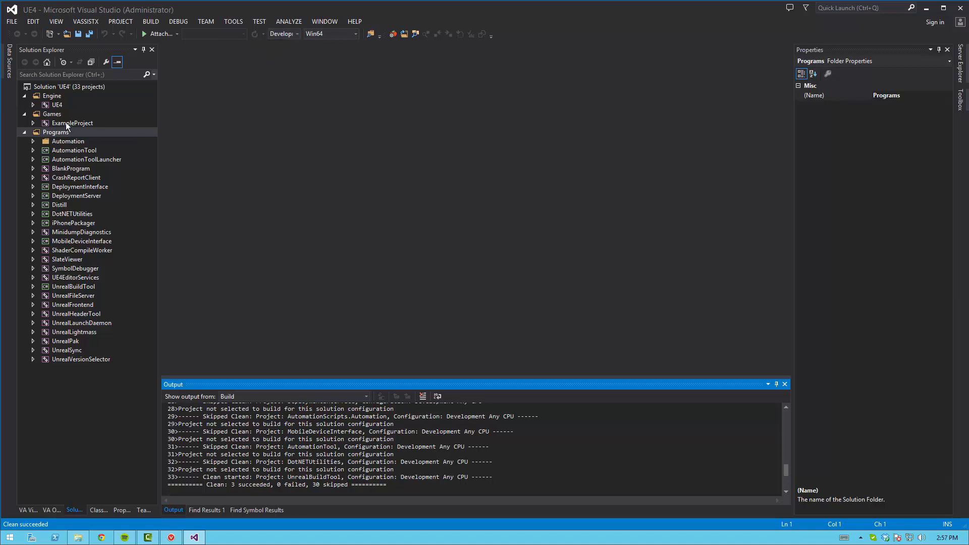
Build the ExampleProject game project from the Games folder of the solution.
click(57, 105)
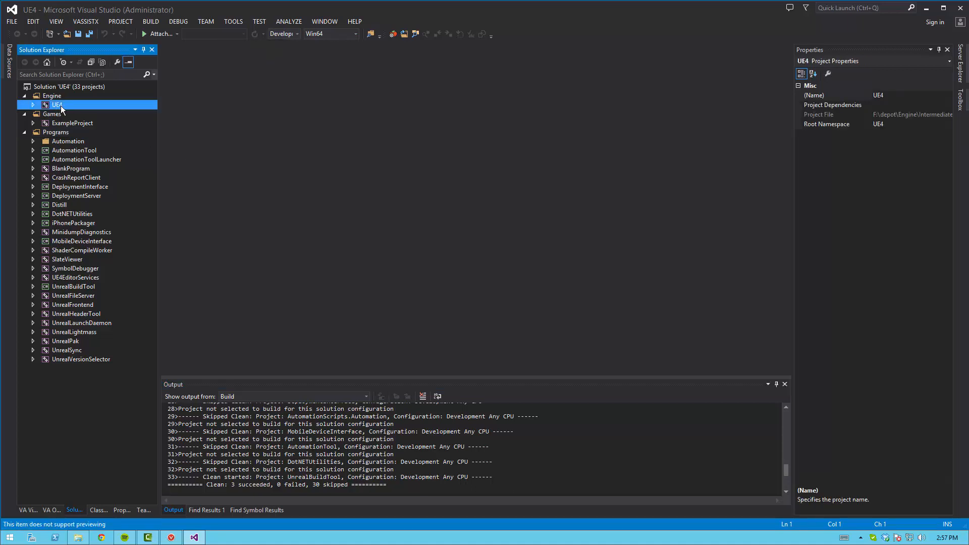
click(70, 124)
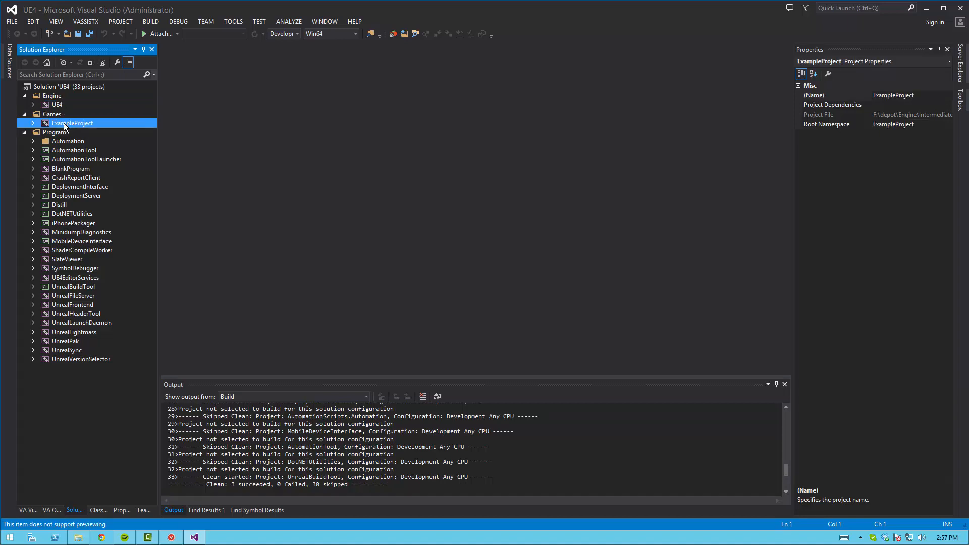
right_click(75, 123)
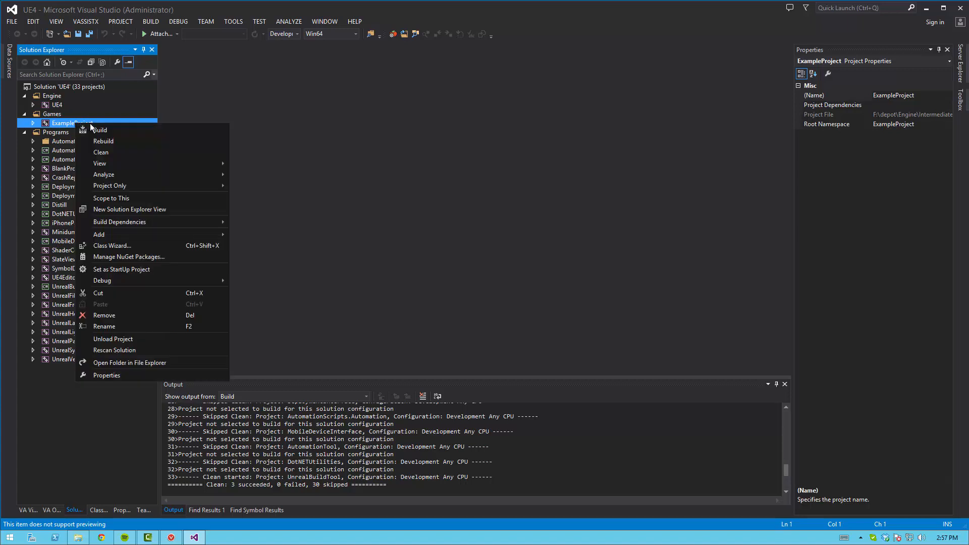
click(94, 130)
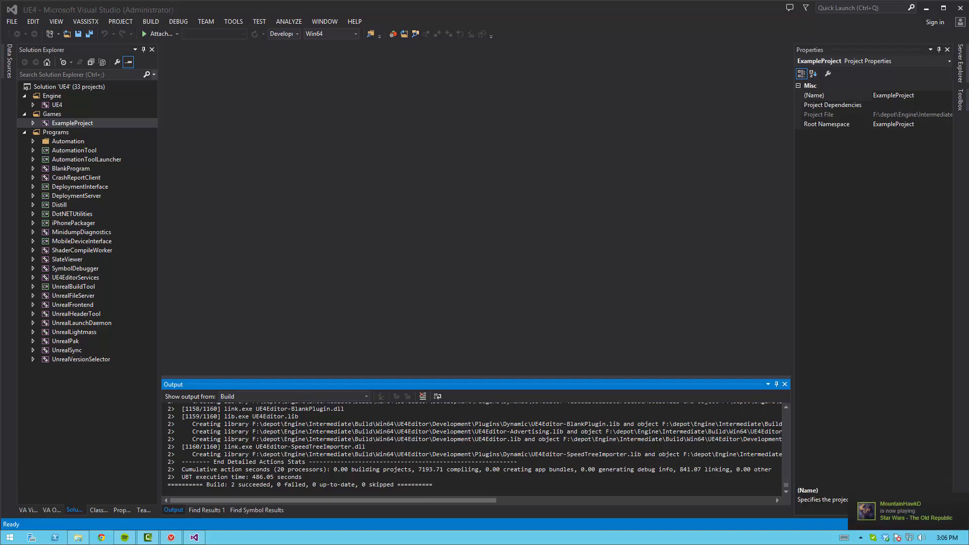
Expand the Automation folder under Programs and build the Win.Automation and AutomationScripts.Automation projects.
double_click(67, 141)
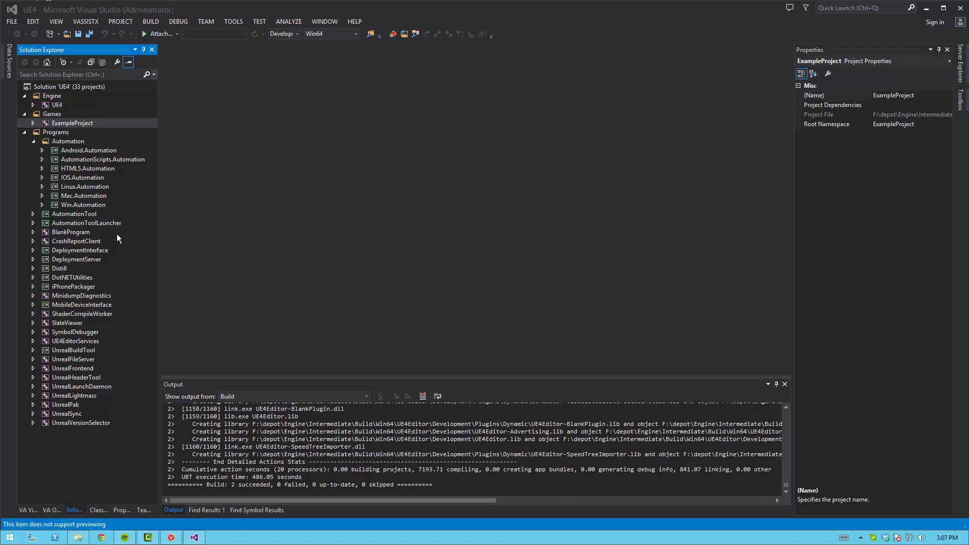
right_click(78, 206)
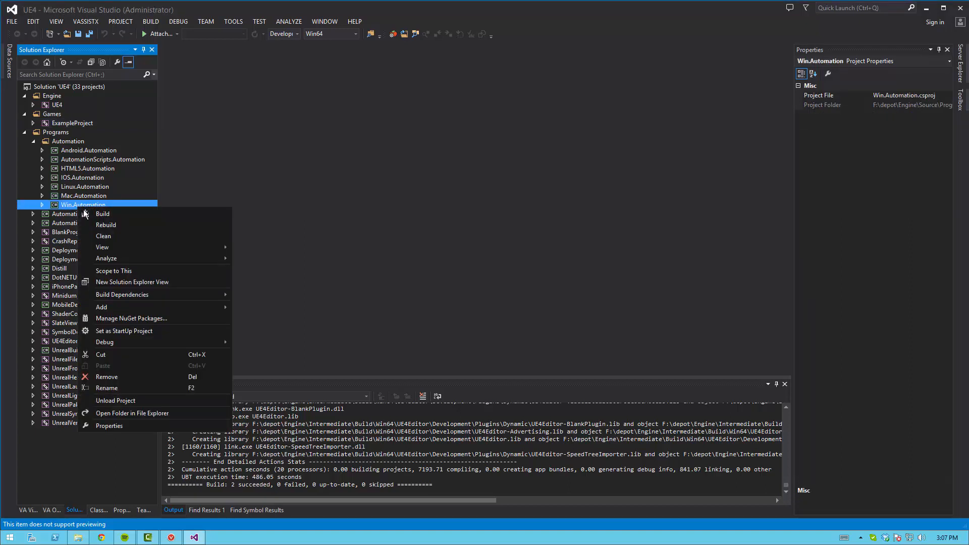
click(103, 213)
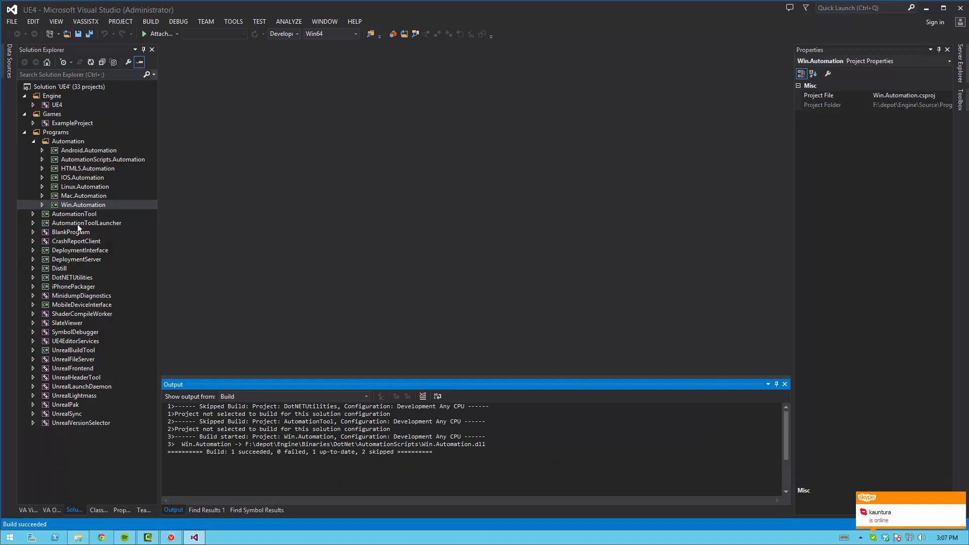
click(89, 160)
right_click(89, 159)
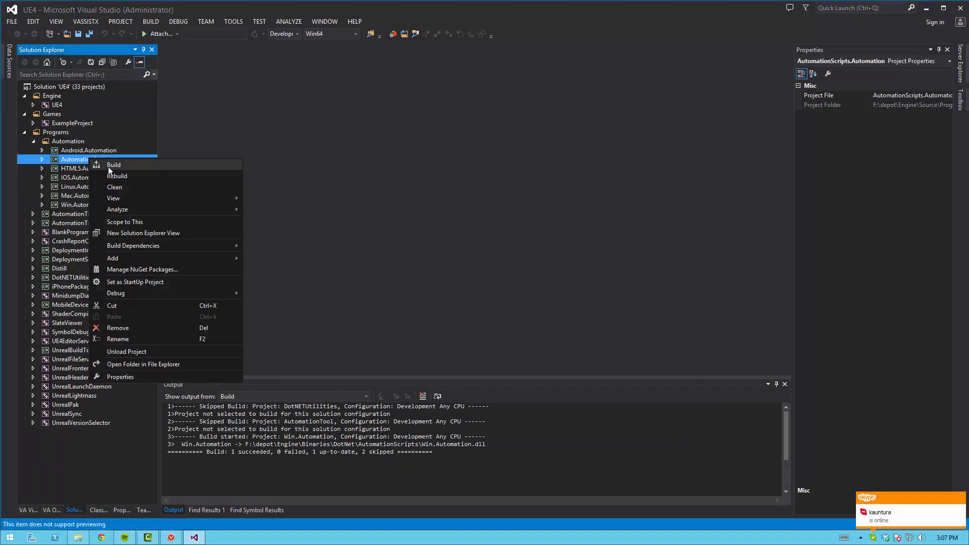
click(109, 165)
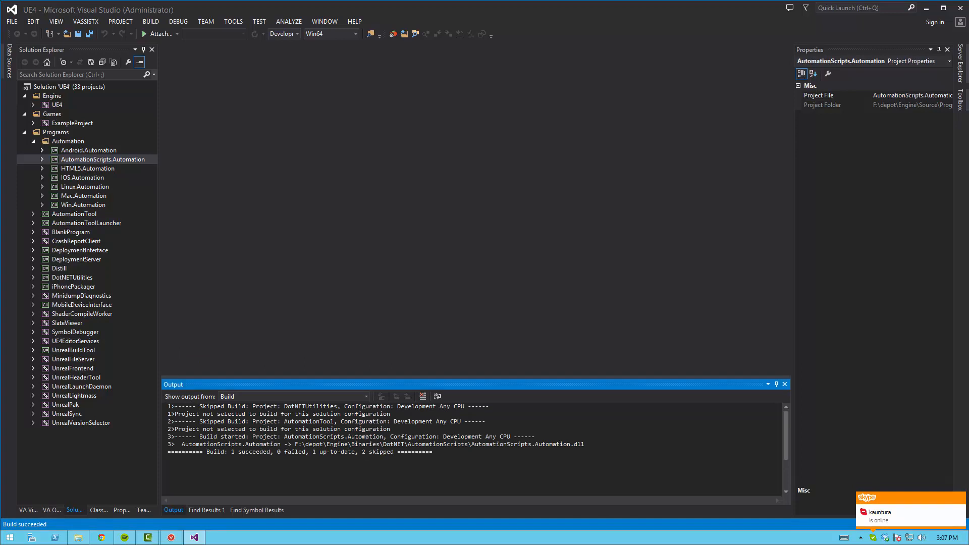
Build the AutomationTool and AutomationToolLauncher projects in the Programs folder.
right_click(84, 217)
click(108, 223)
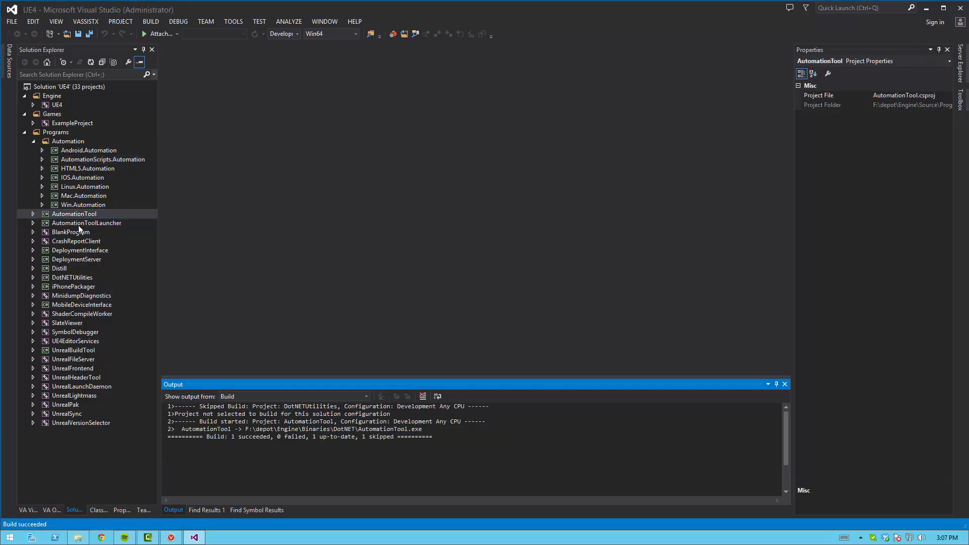
right_click(78, 225)
click(105, 232)
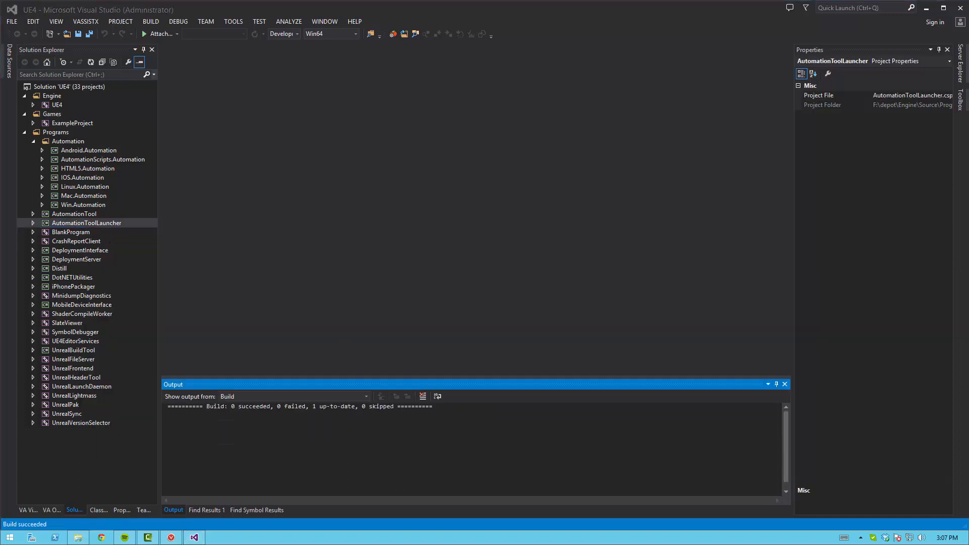
Collapse the Automation folder and build the CrashReportClient project under Programs.
click(34, 142)
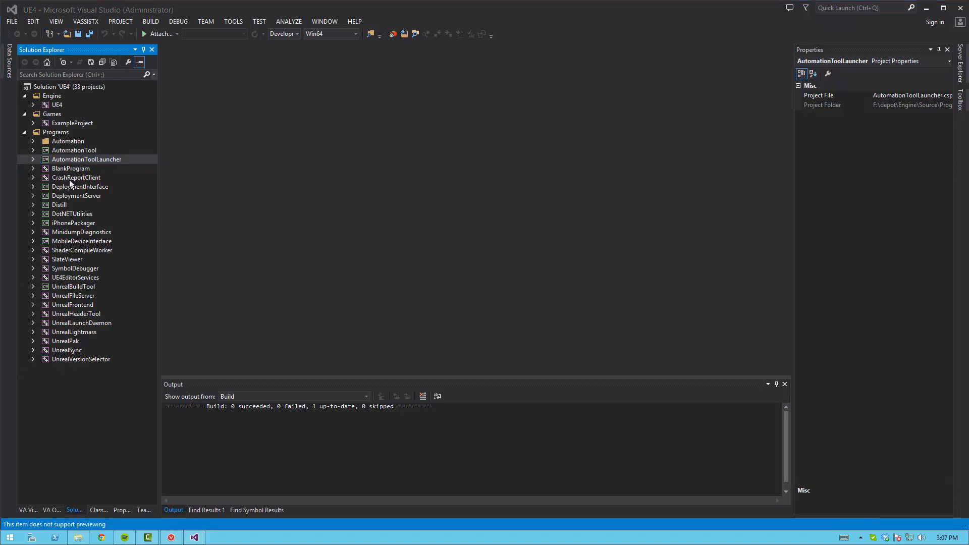
right_click(75, 178)
click(85, 184)
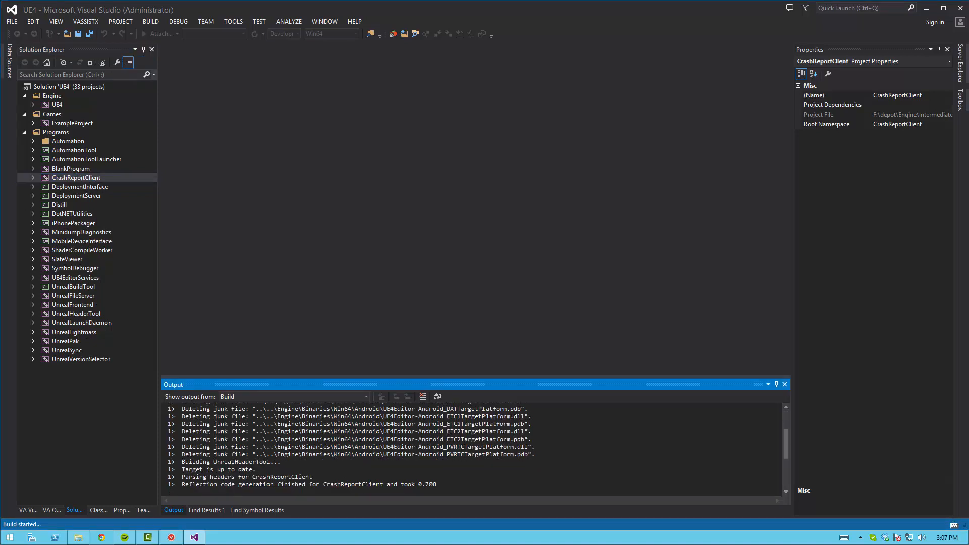
click(106, 177)
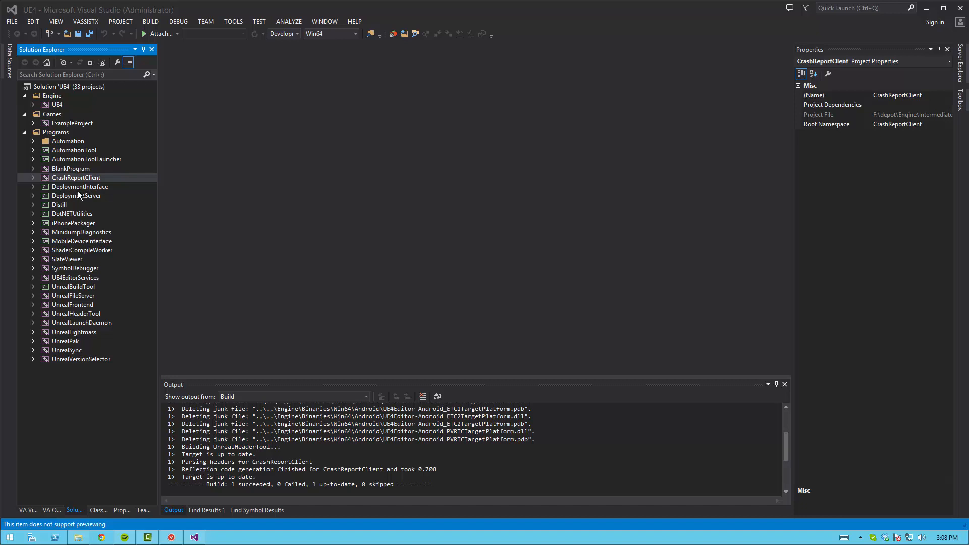
Build the Distill and DotNETUtilities projects in the Programs folder.
click(59, 207)
key(shift+F6)
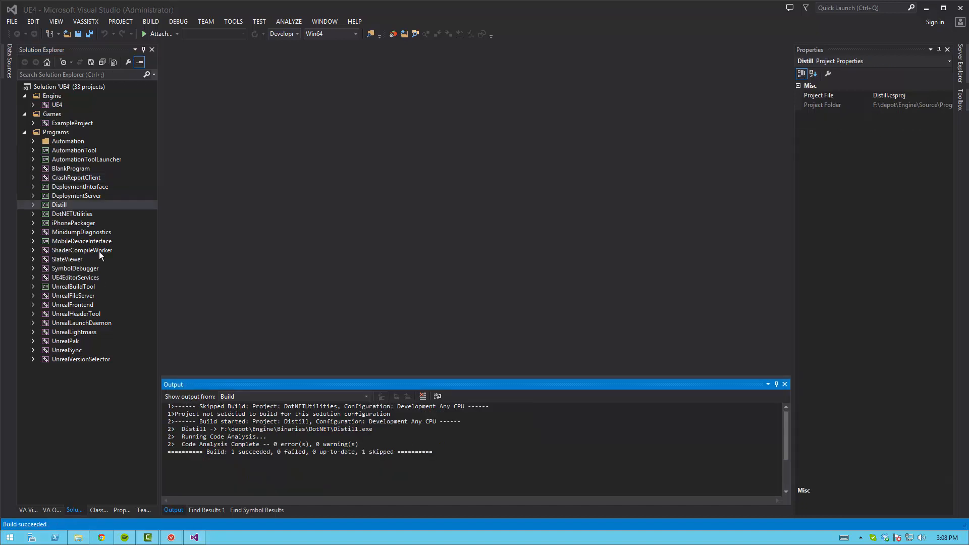
right_click(66, 212)
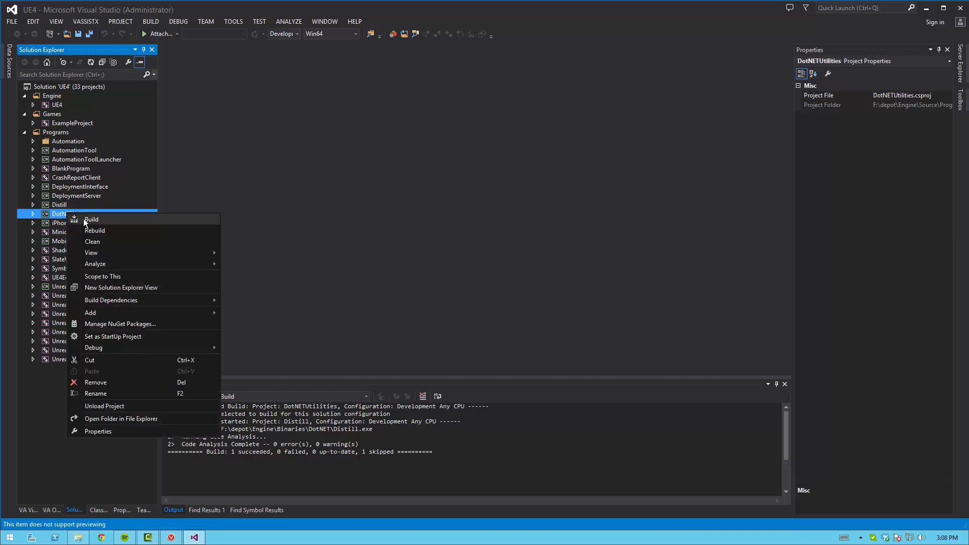
click(83, 219)
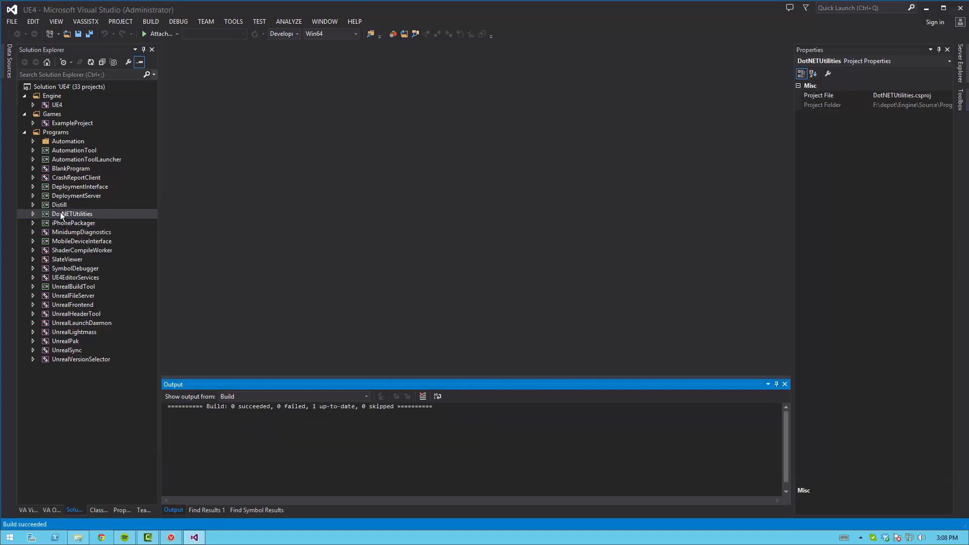
Build the MinidumpDiagnostics and ShaderCompileWorker projects in the Programs folder.
right_click(83, 231)
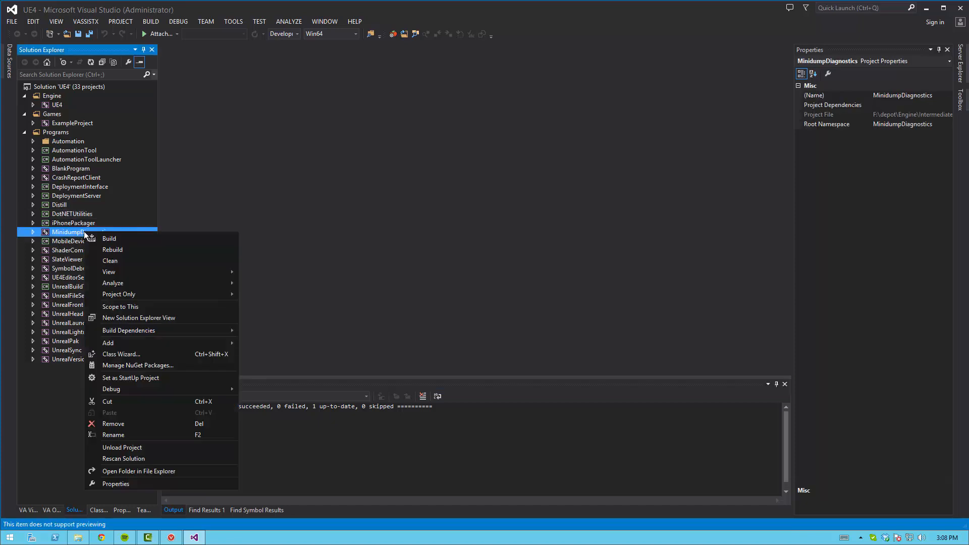
click(116, 238)
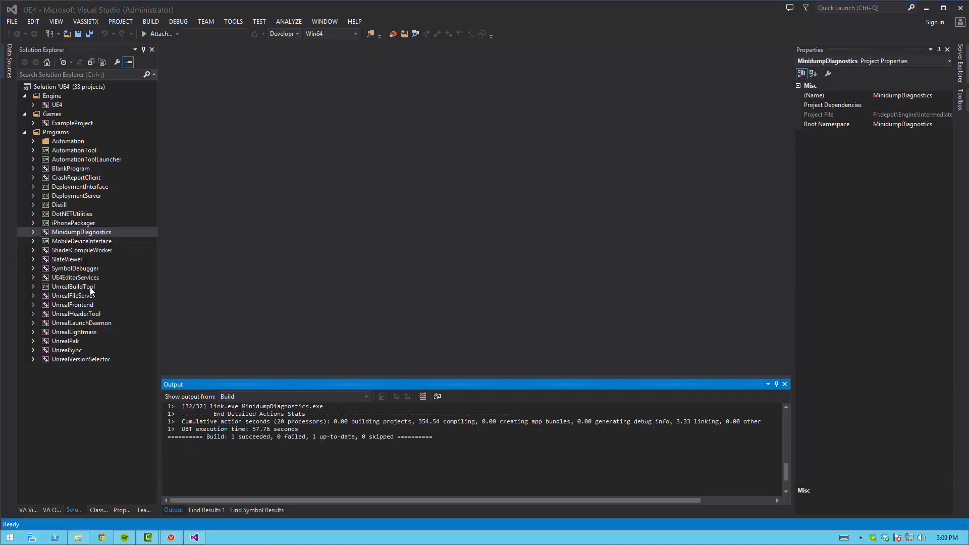
click(69, 259)
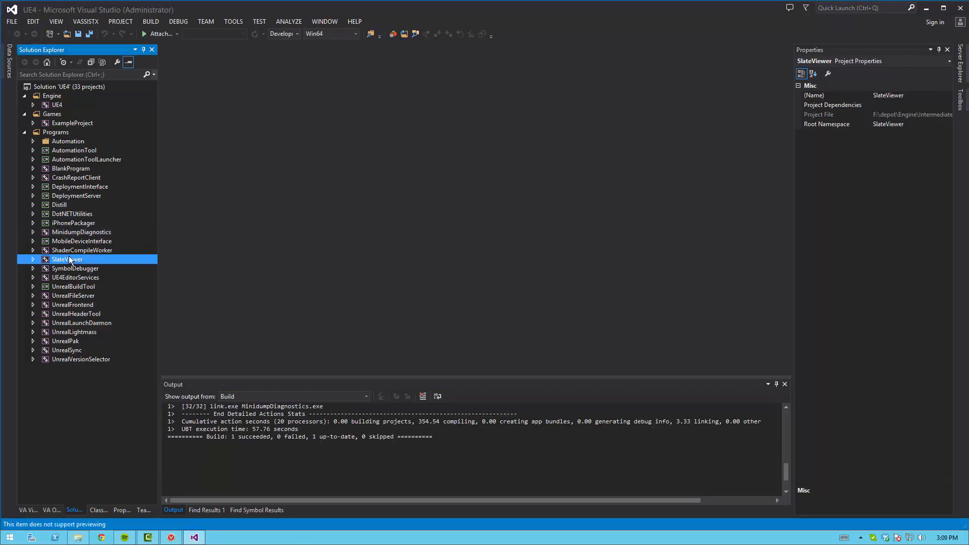
click(78, 251)
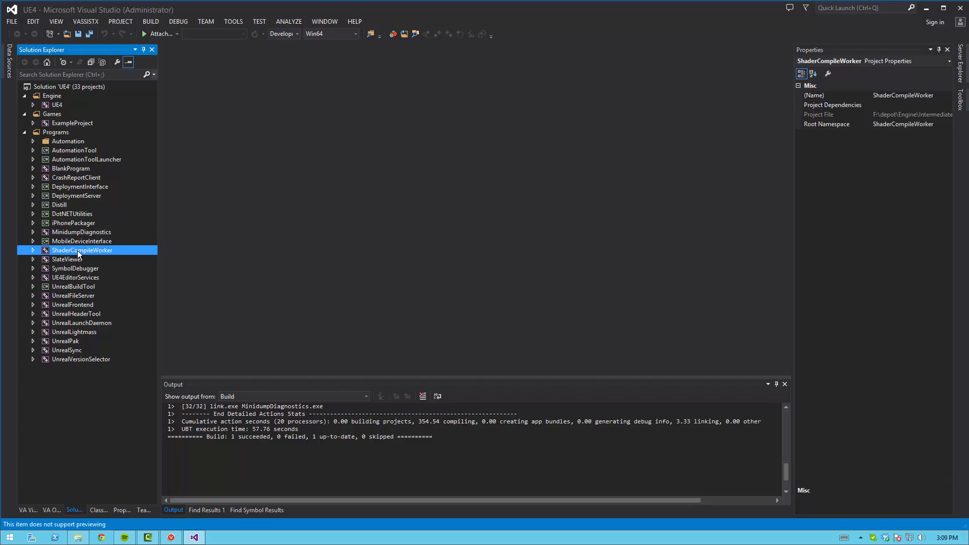
right_click(78, 252)
click(93, 259)
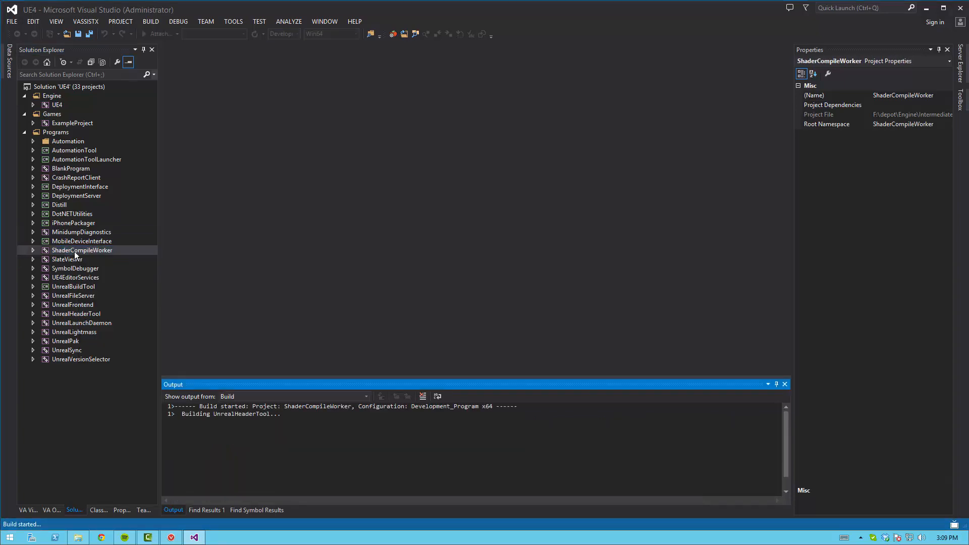
Build the SymbolDebugger and UE4EditorServices projects in the Programs folder.
right_click(75, 268)
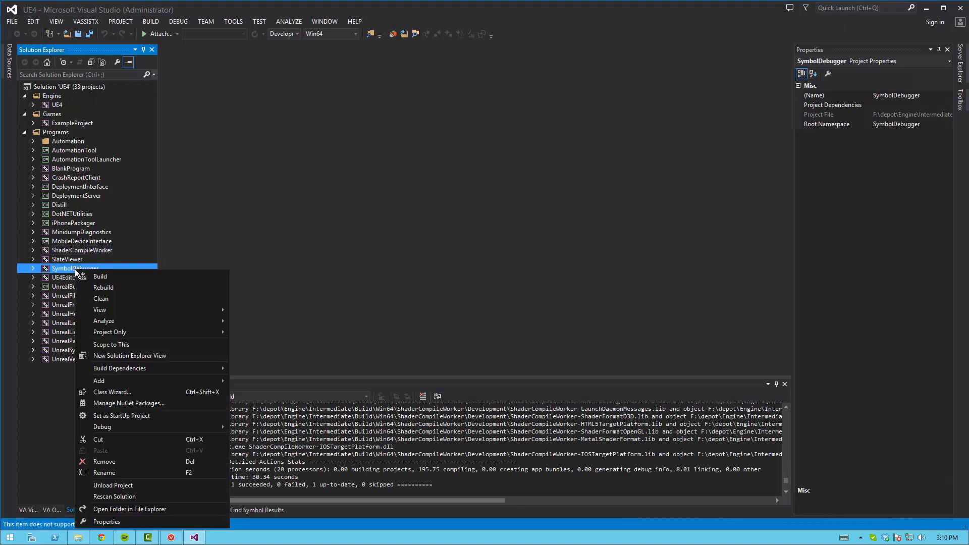
click(100, 277)
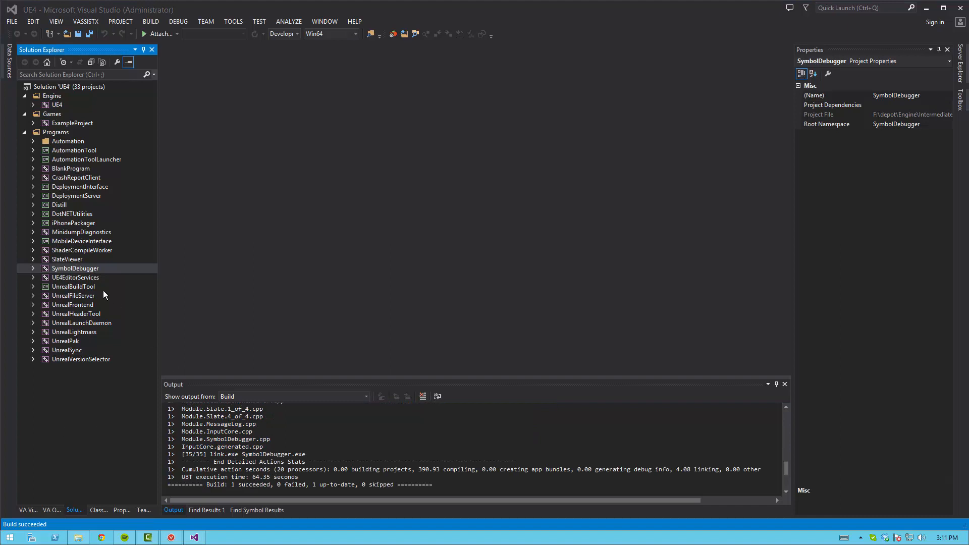
right_click(76, 278)
click(98, 24)
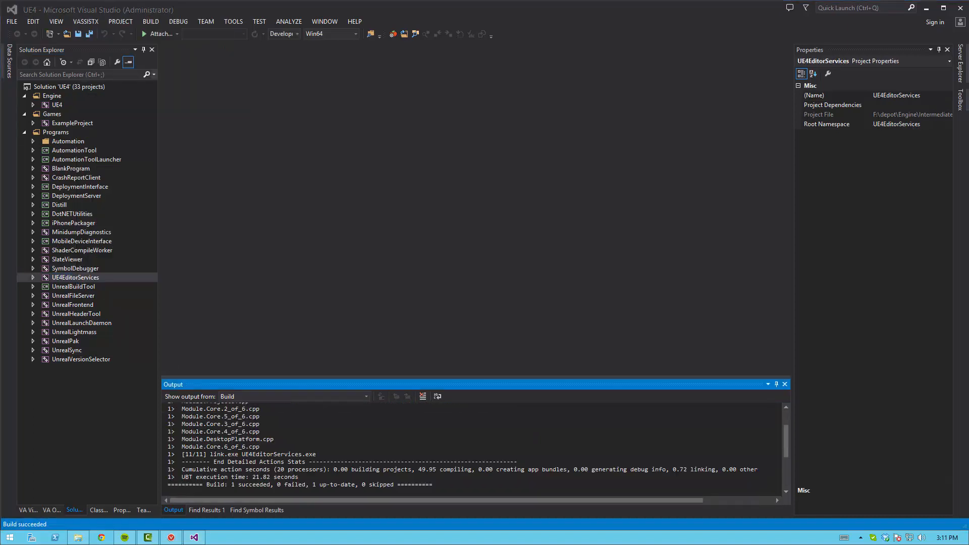
Build the UnrealFrontend and UnrealLightmass projects in the Programs folder.
click(81, 286)
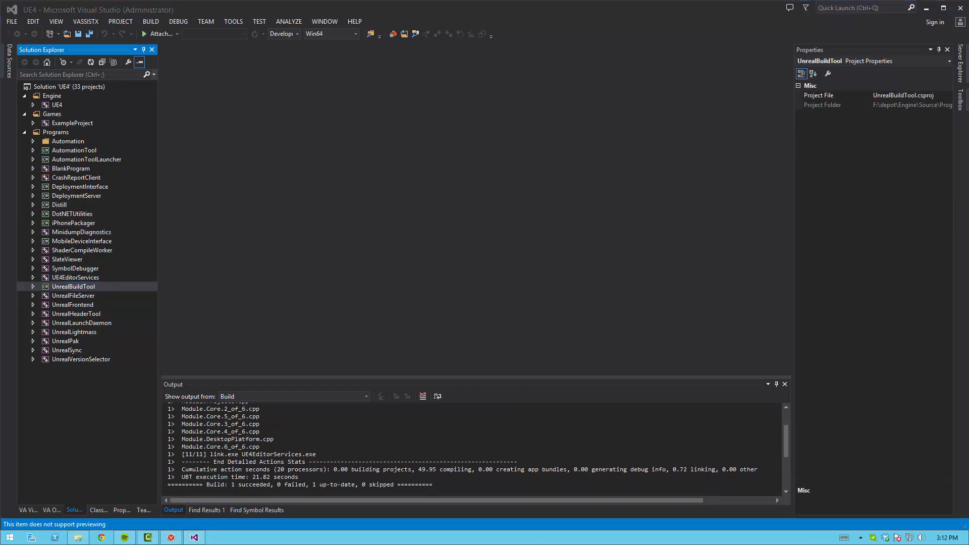
click(84, 297)
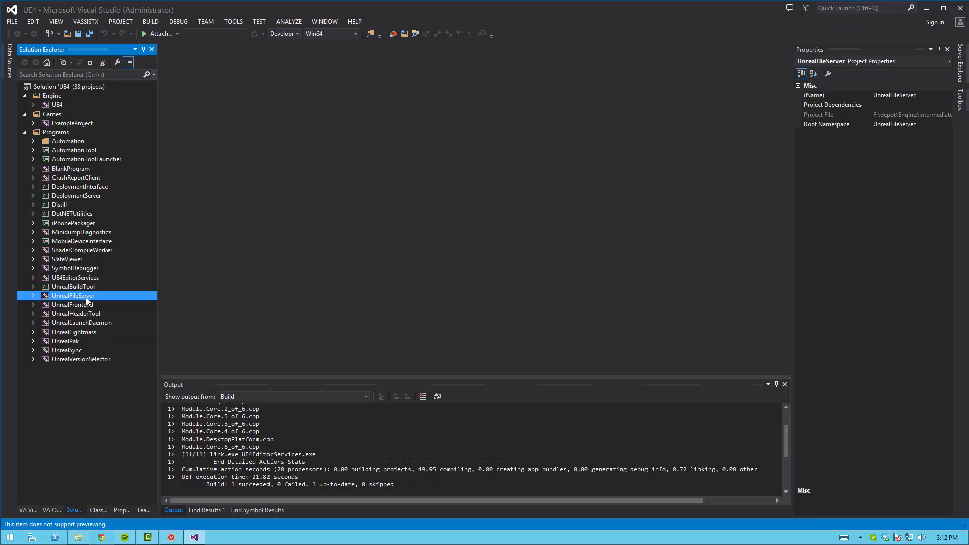
click(77, 305)
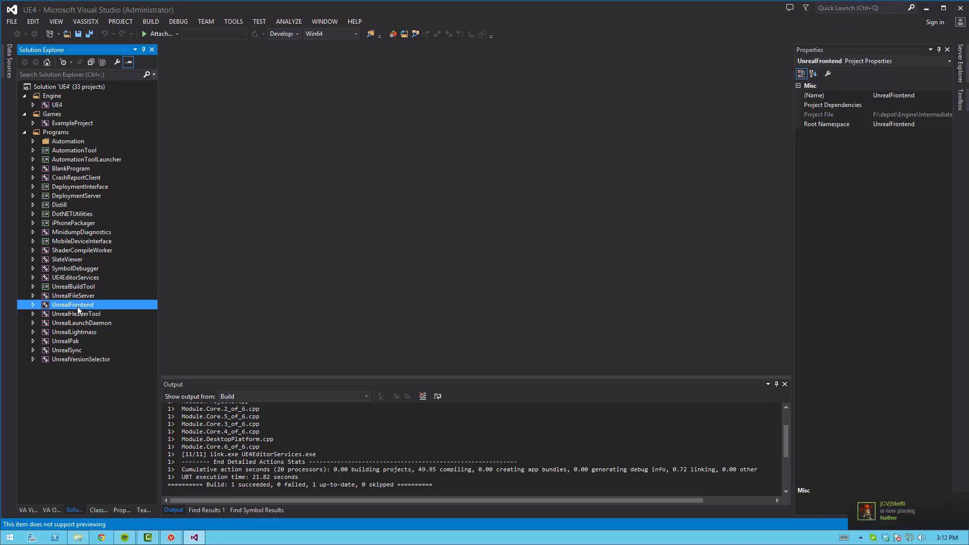
right_click(77, 307)
click(113, 56)
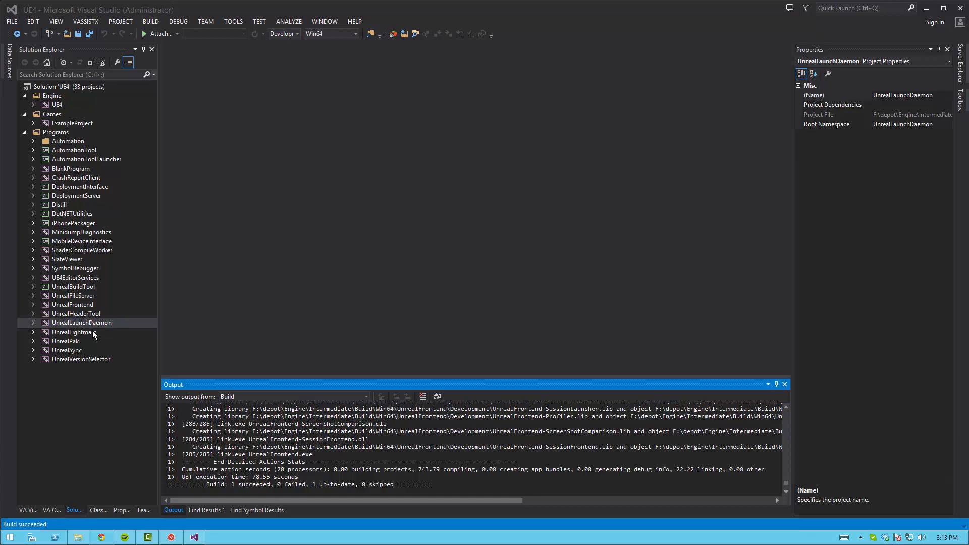
right_click(93, 331)
click(140, 76)
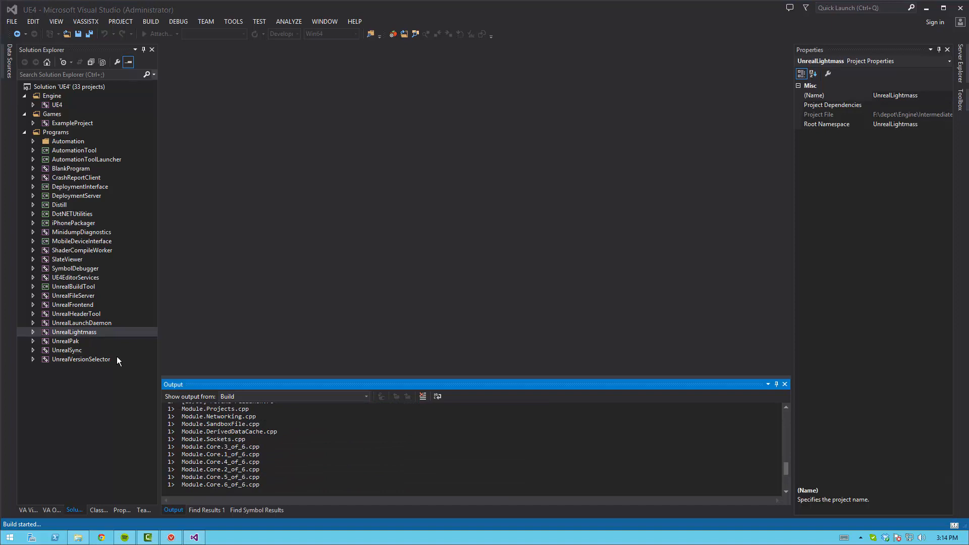
Build the UnrealPak and UnrealVersionSelector projects in the Programs folder.
click(80, 316)
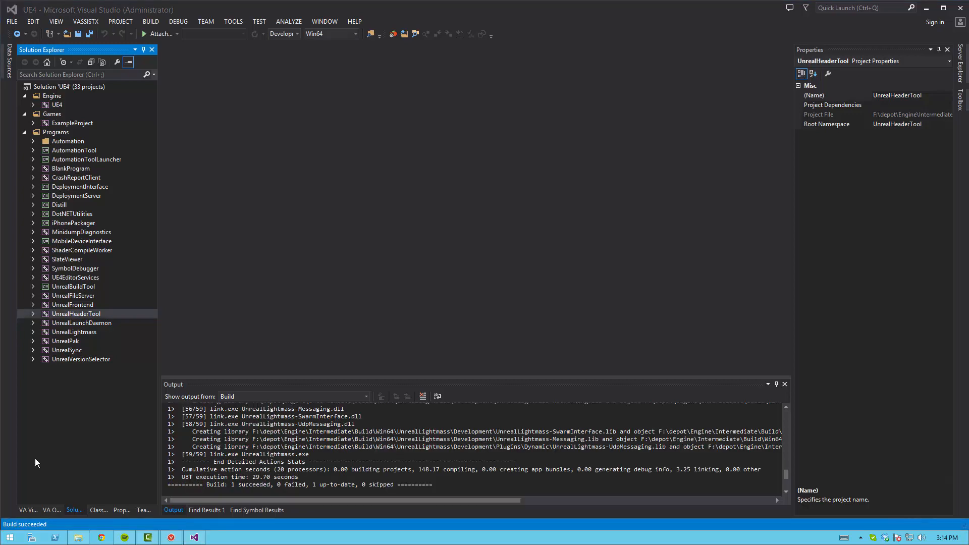
click(75, 343)
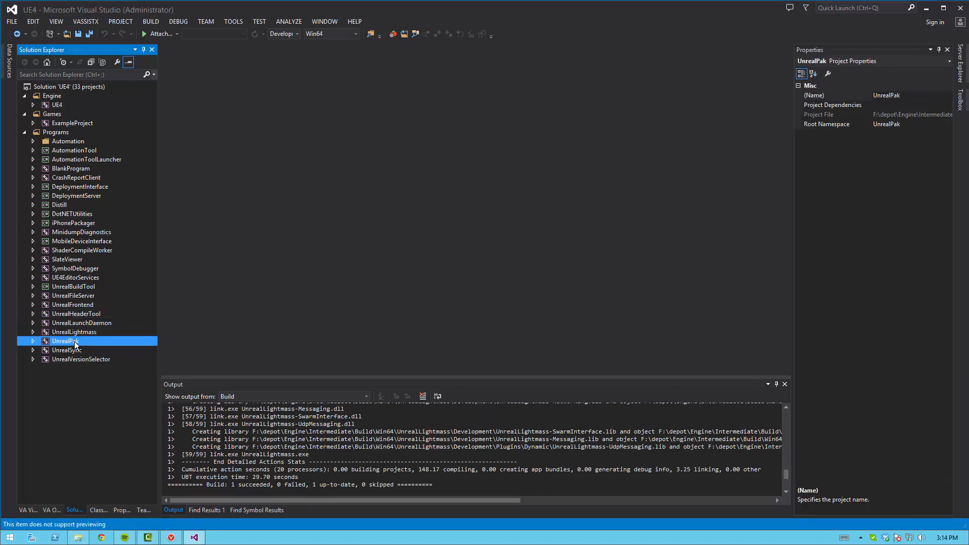
right_click(75, 343)
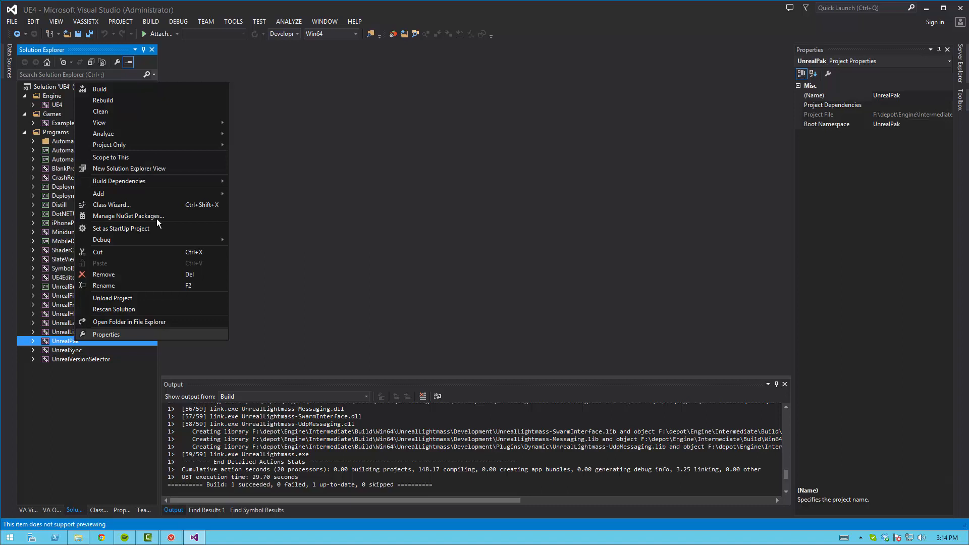
click(133, 89)
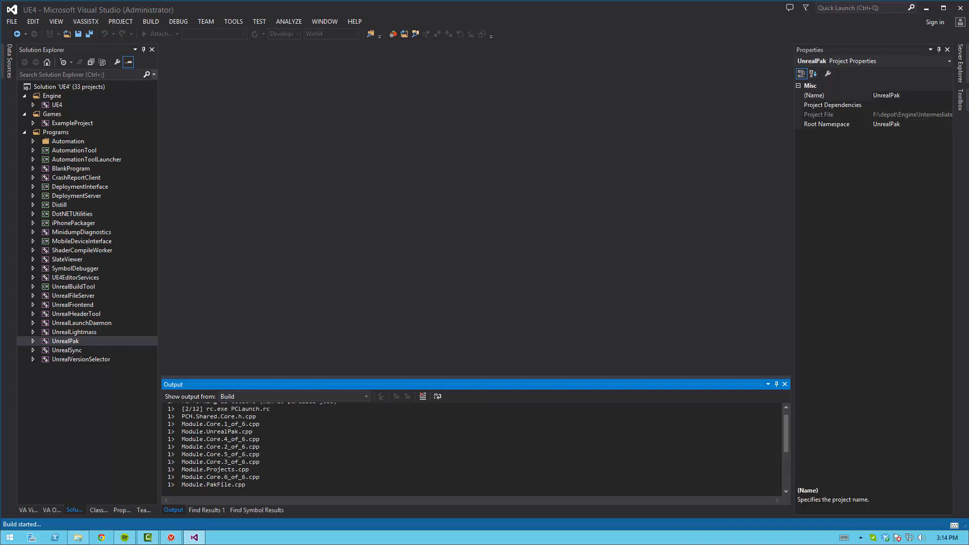
click(72, 350)
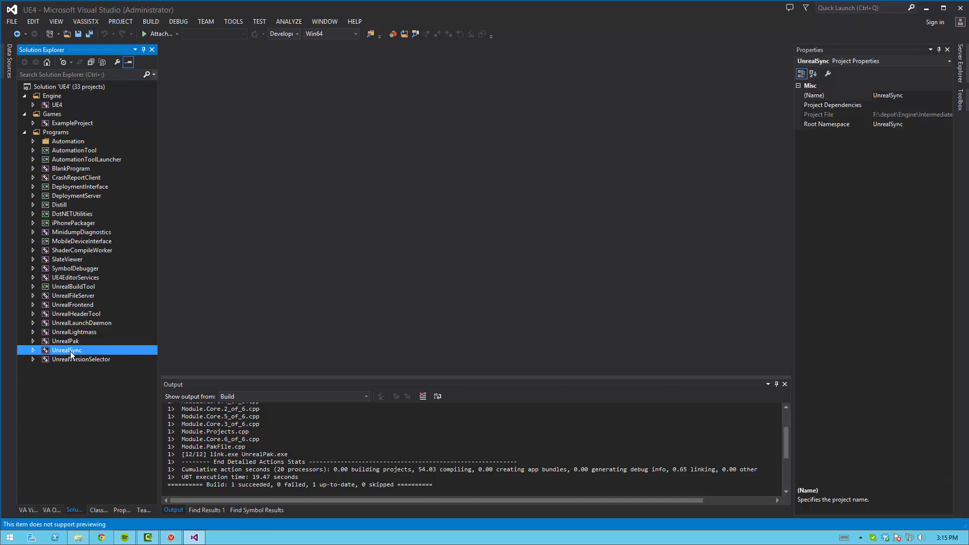
click(75, 358)
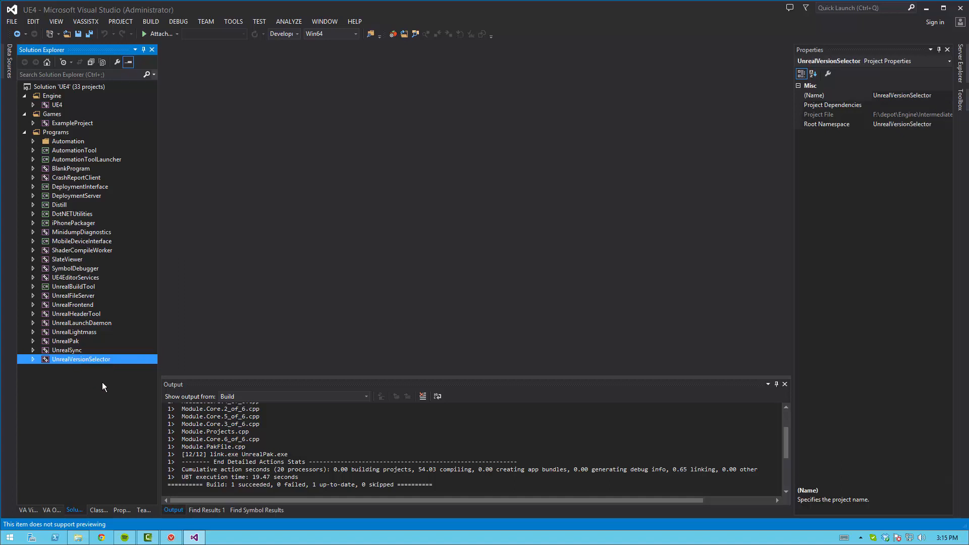
right_click(75, 359)
click(110, 105)
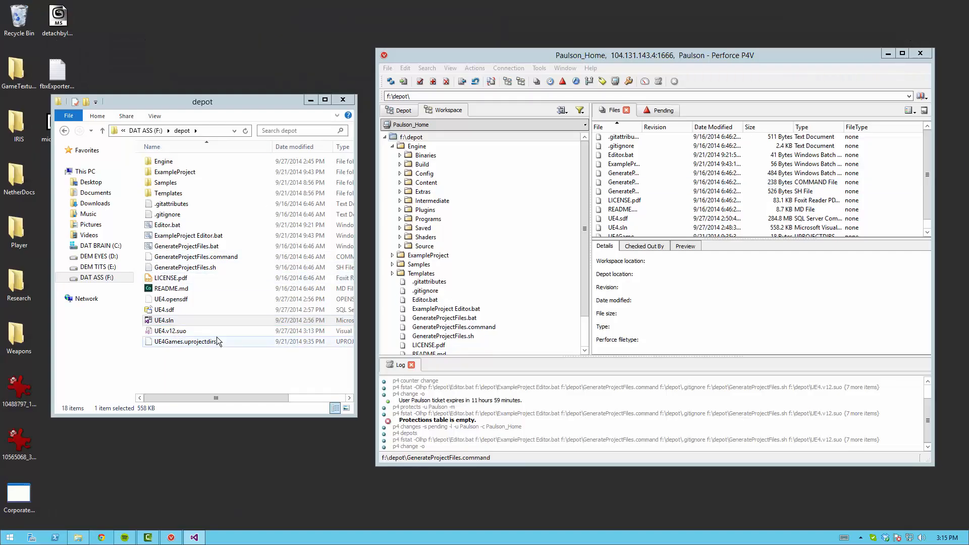
Launch ExampleProject Editor.bat from the depot folder in File Explorer, test-play the level in Unreal Editor, and close the editor.
click(190, 236)
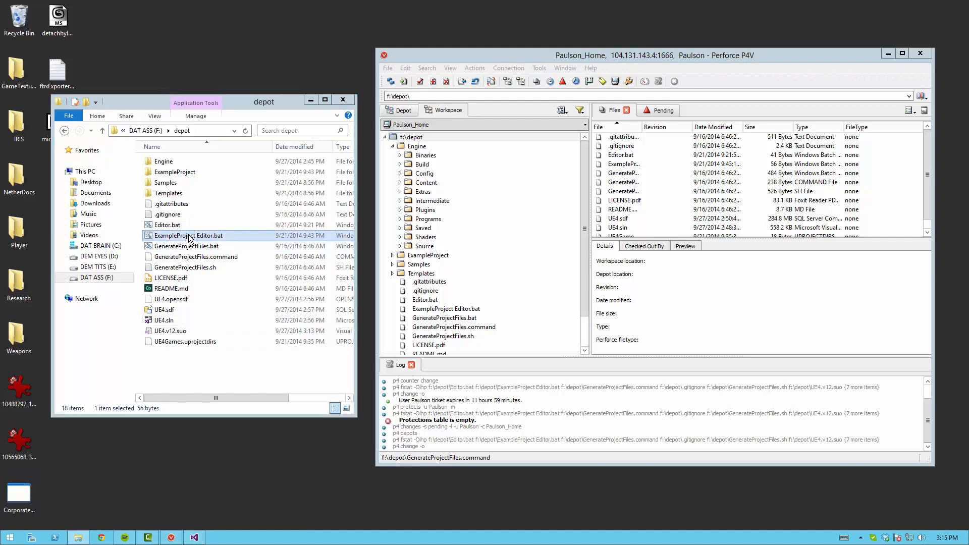
double_click(190, 236)
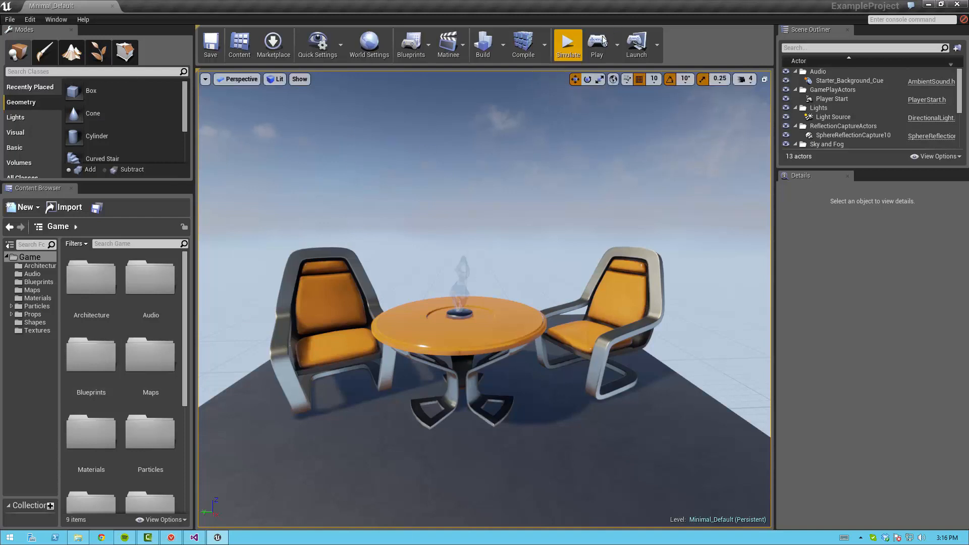
click(597, 43)
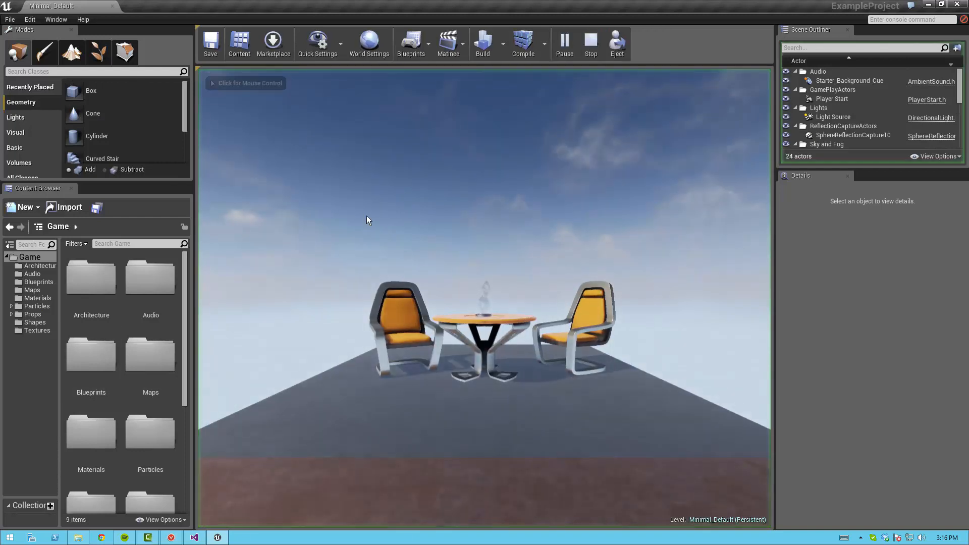
click(590, 43)
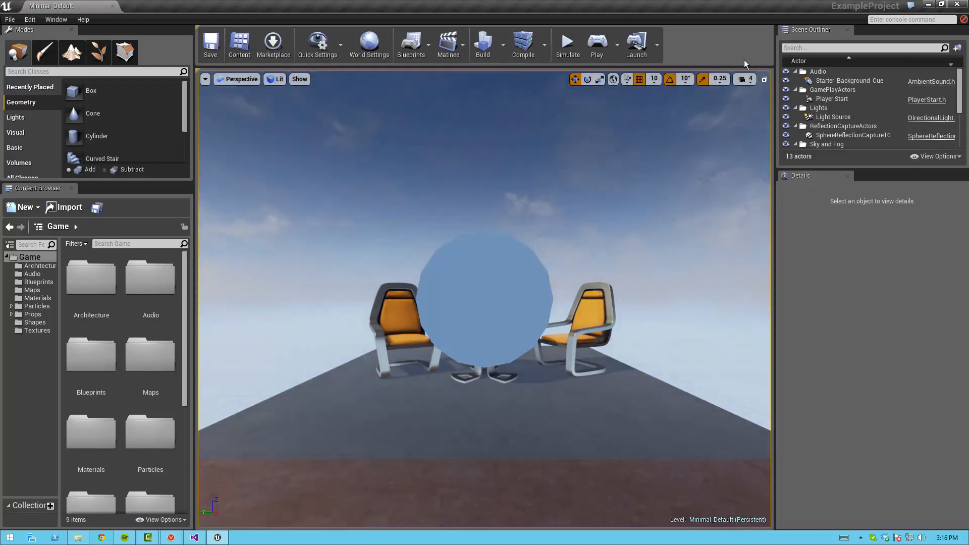
click(957, 4)
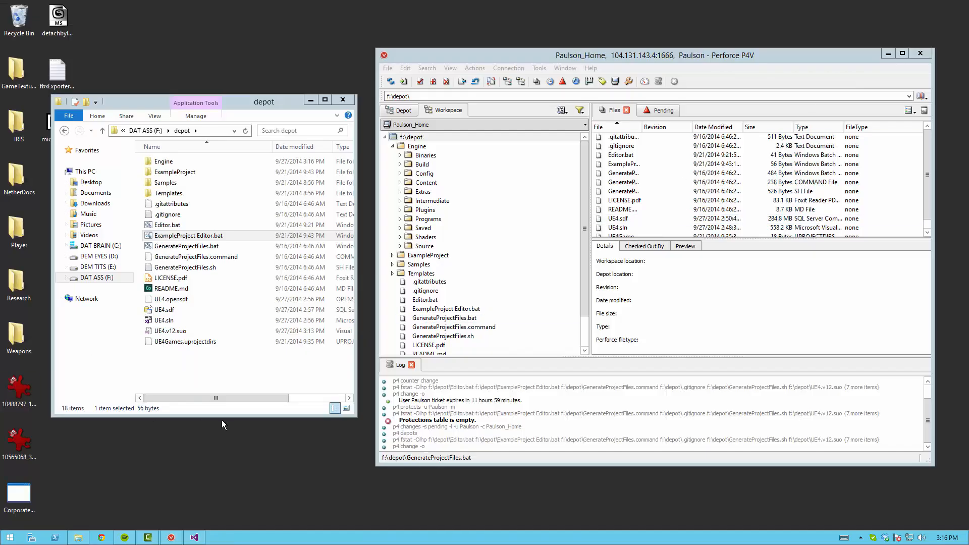
Browse from the depot folder into Engine\Binaries and examine the contents of its Win32 subfolder.
click(207, 383)
click(215, 344)
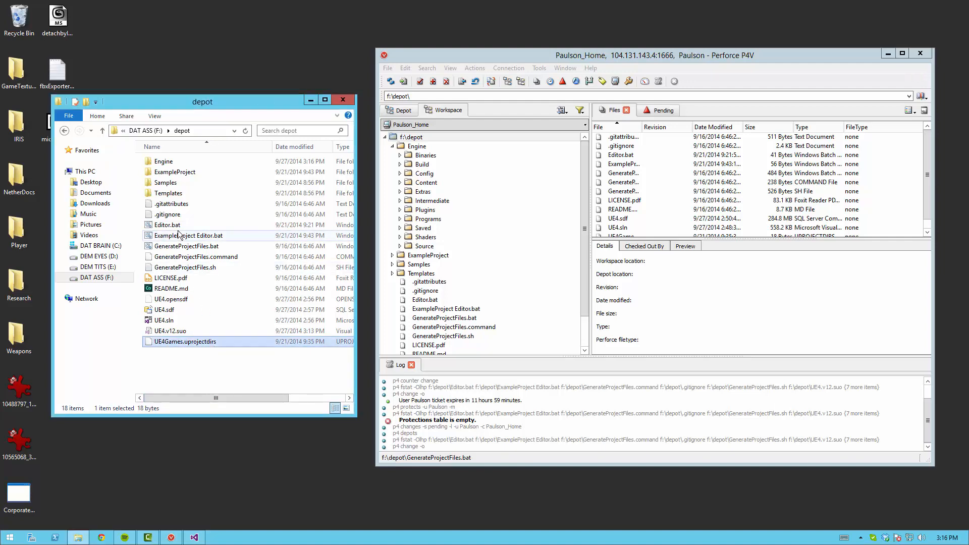
click(204, 359)
double_click(174, 160)
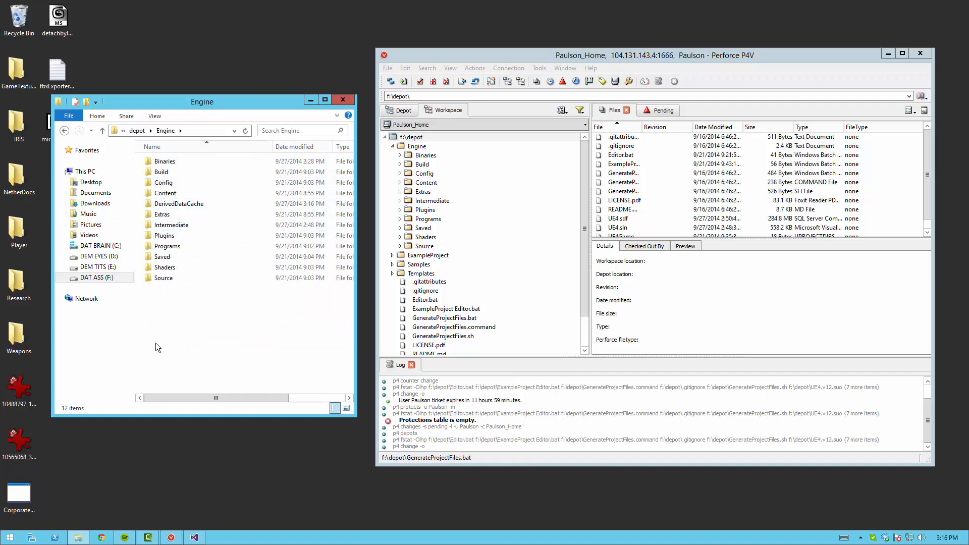
double_click(179, 158)
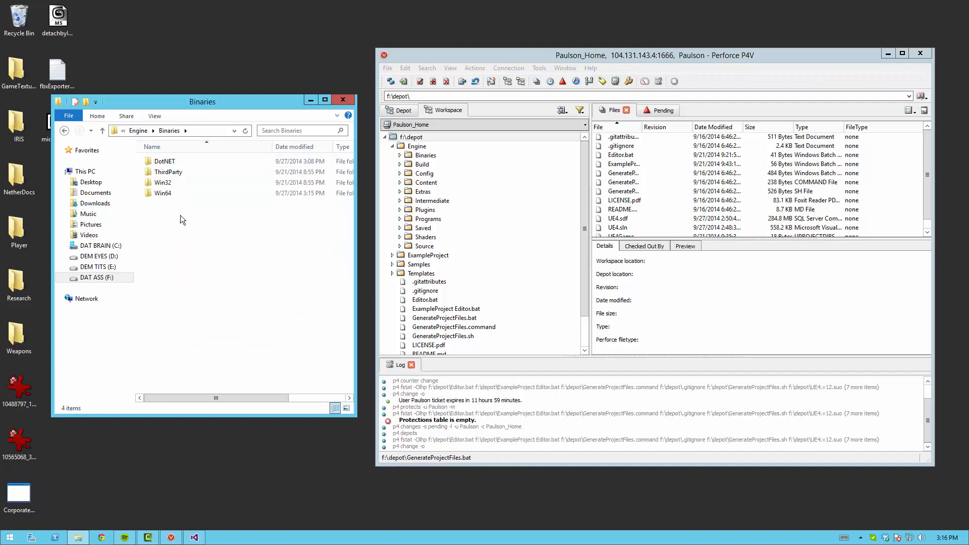
drag(314, 288, 298, 217)
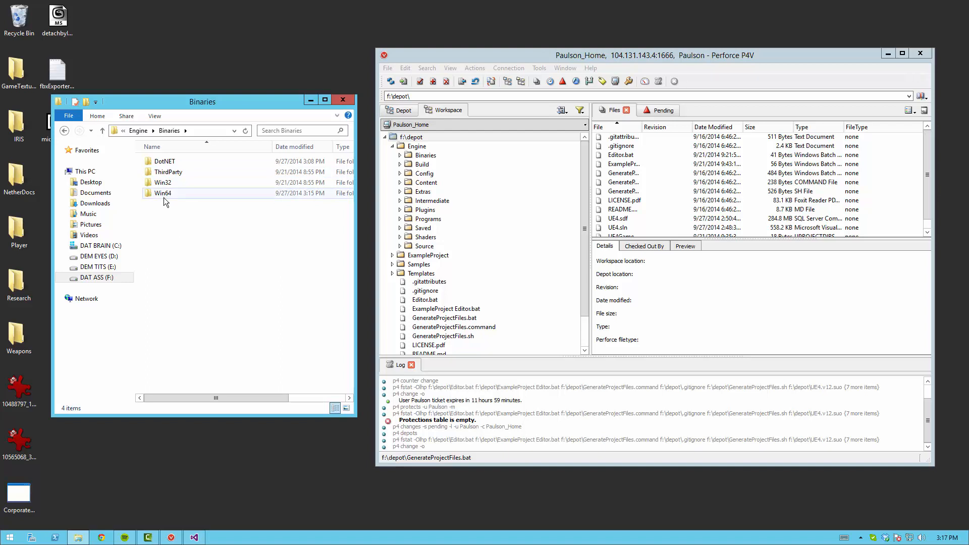
double_click(166, 182)
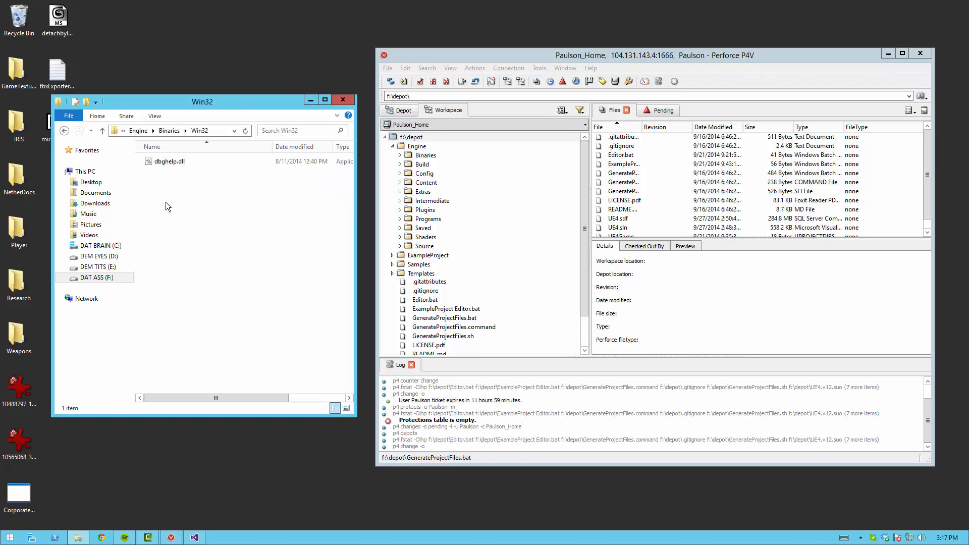
drag(212, 207, 157, 165)
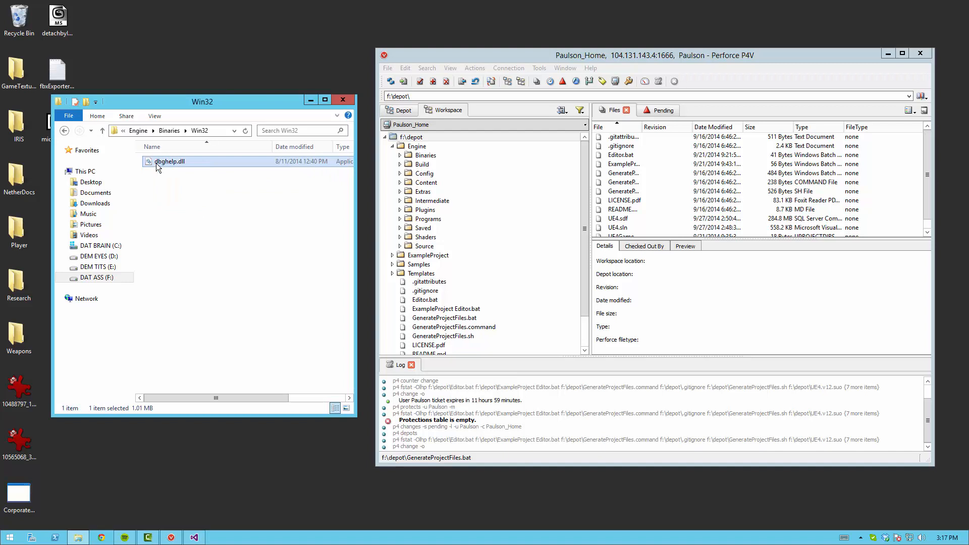
key(BackSpace)
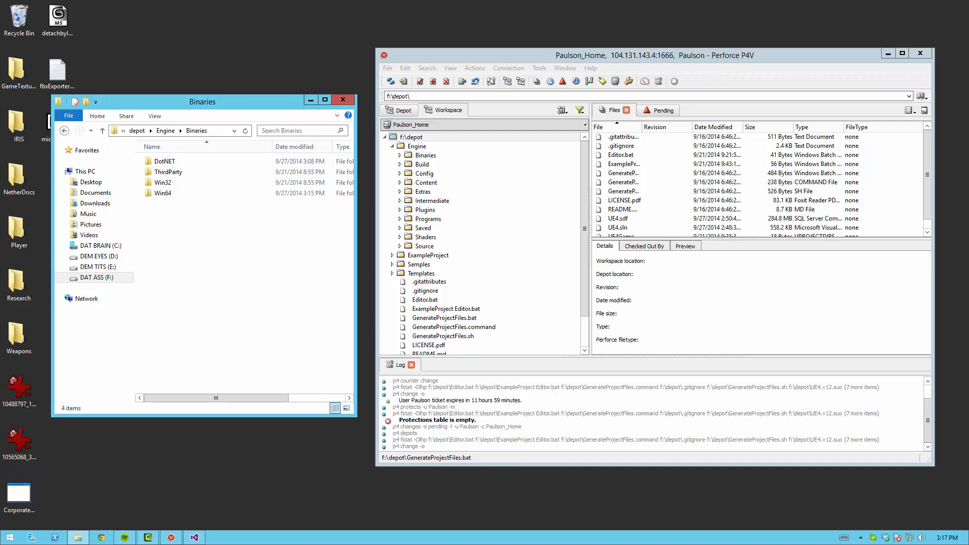
Return to the Engine folder and delete its DerivedDataCache folder.
click(36, 245)
click(232, 317)
click(169, 130)
click(195, 300)
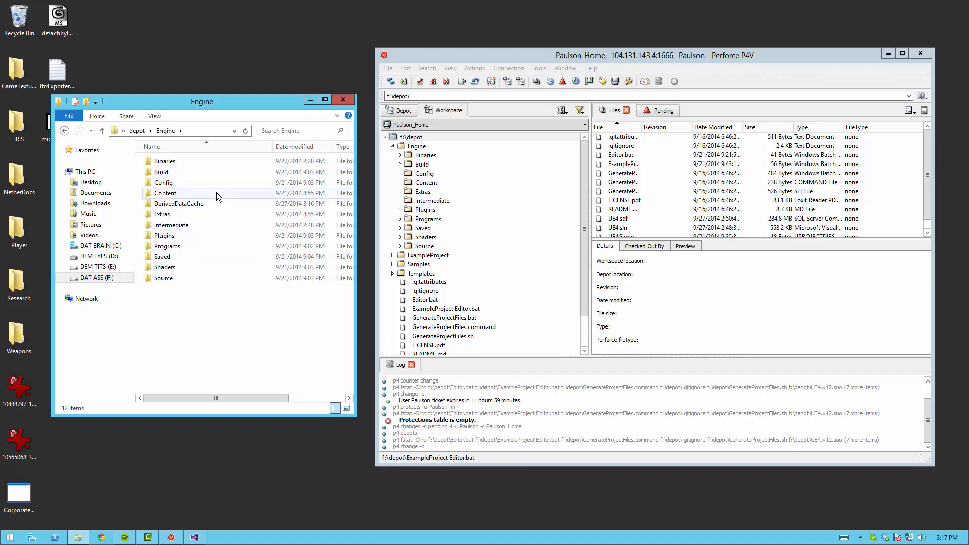
click(191, 207)
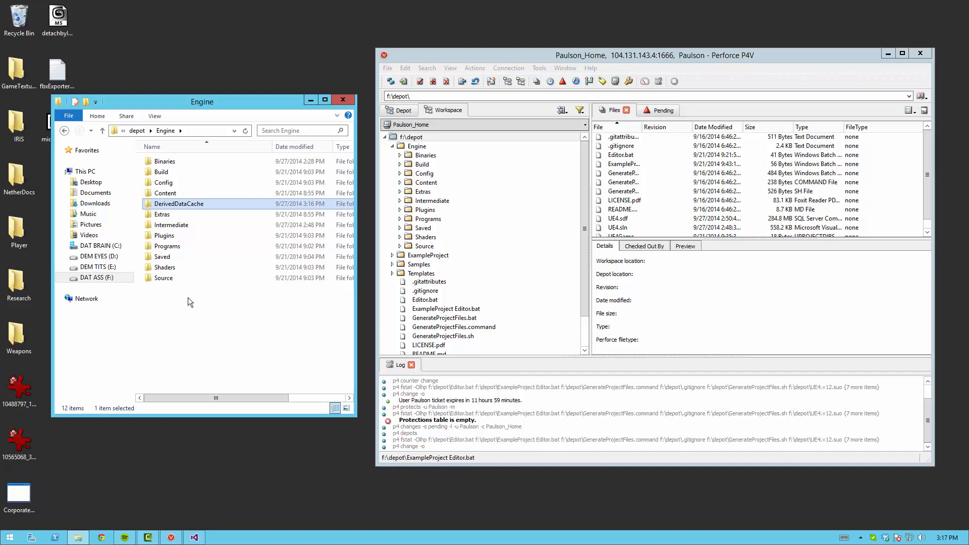
key(Delete)
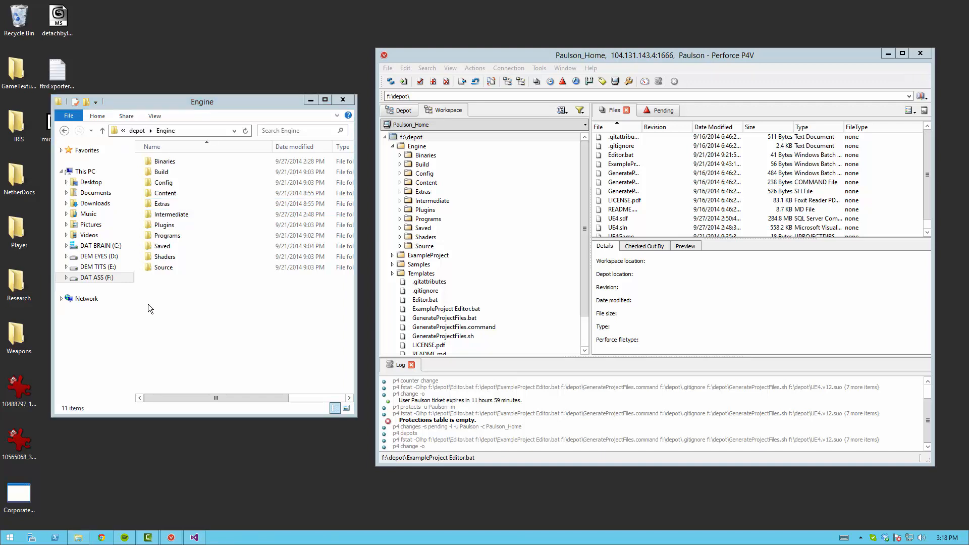
Check the contents of the Extras folder and delete the Intermediate folder inside Engine.
click(165, 204)
double_click(165, 203)
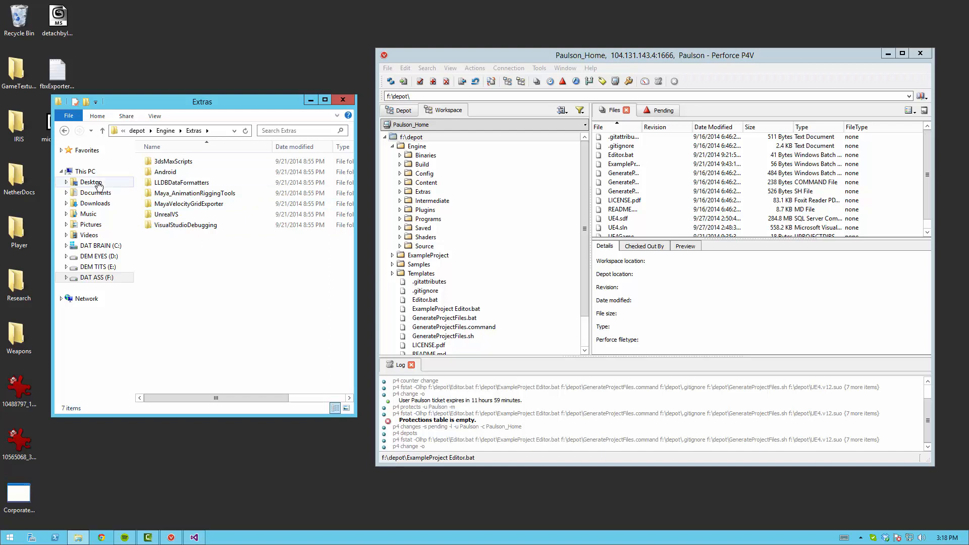
click(64, 130)
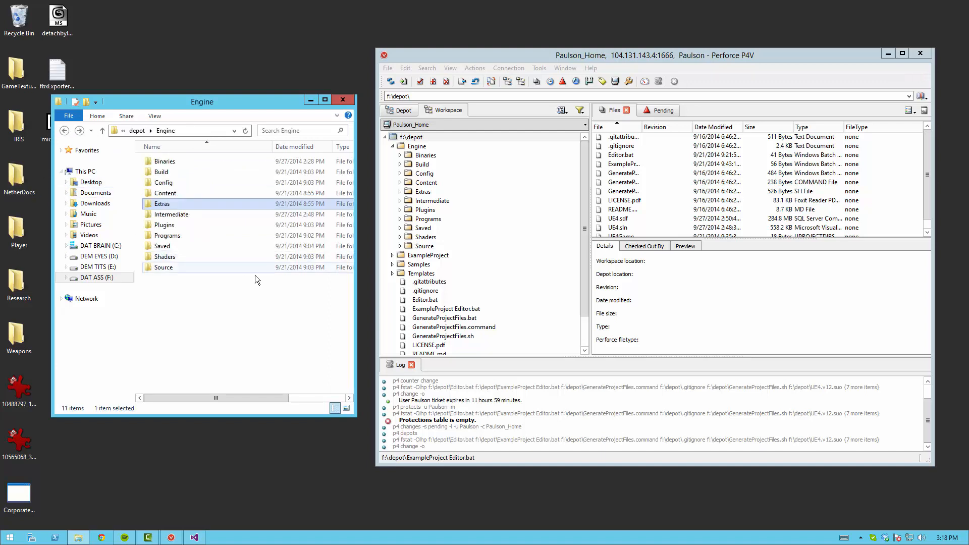
click(255, 275)
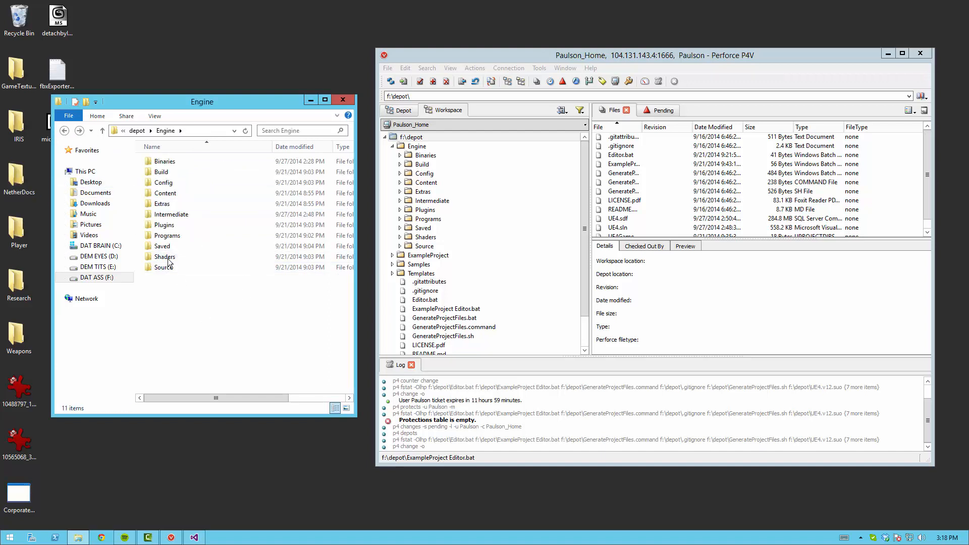
click(179, 217)
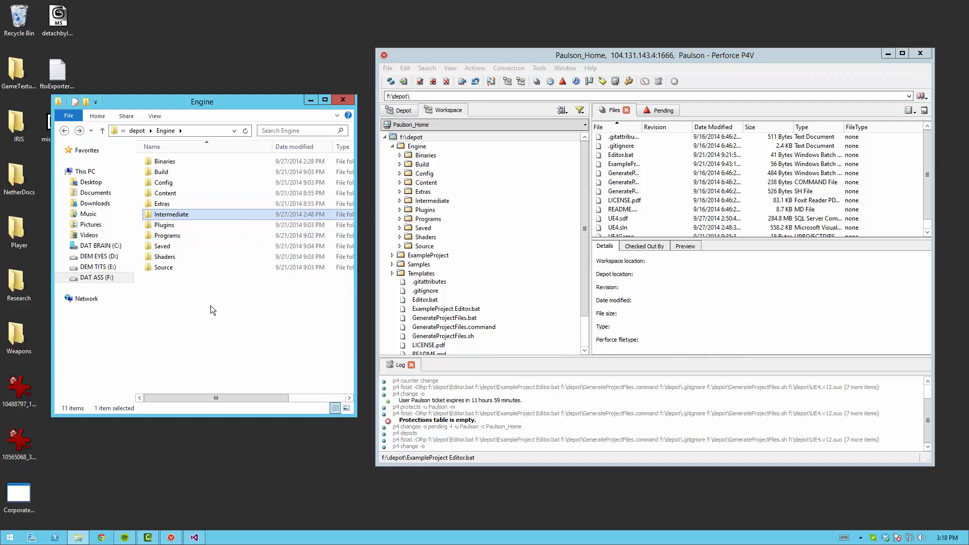
key(Delete)
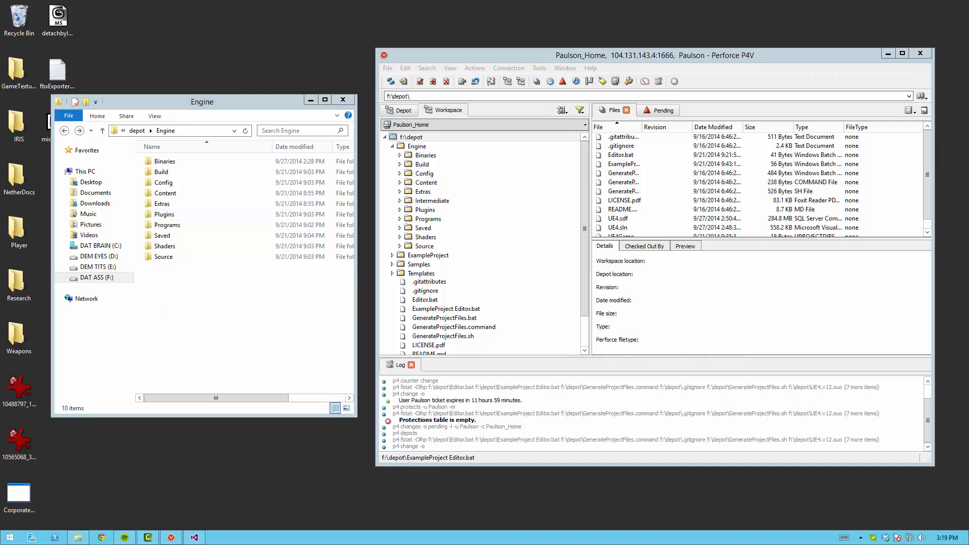
Open the Plugins folder inside Engine and search it for "obj".
click(255, 340)
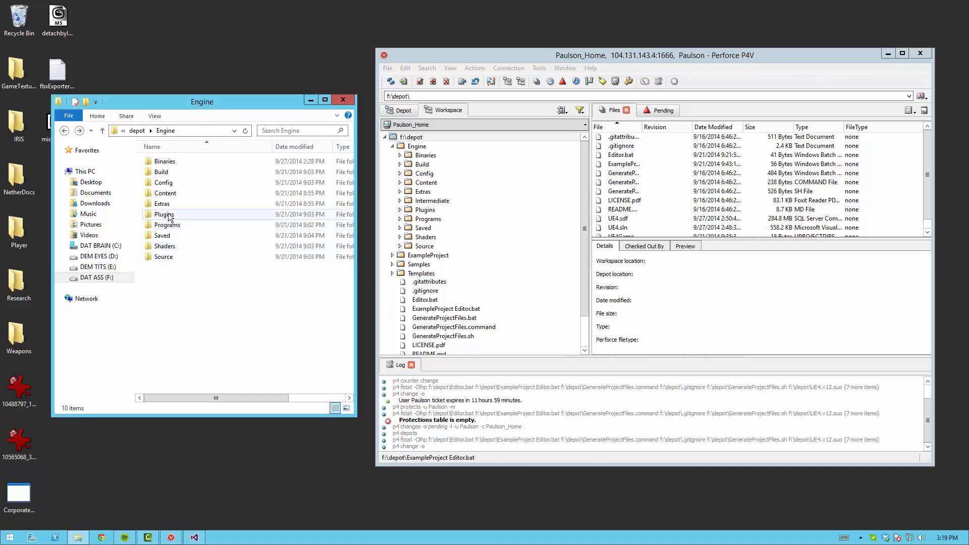
double_click(169, 218)
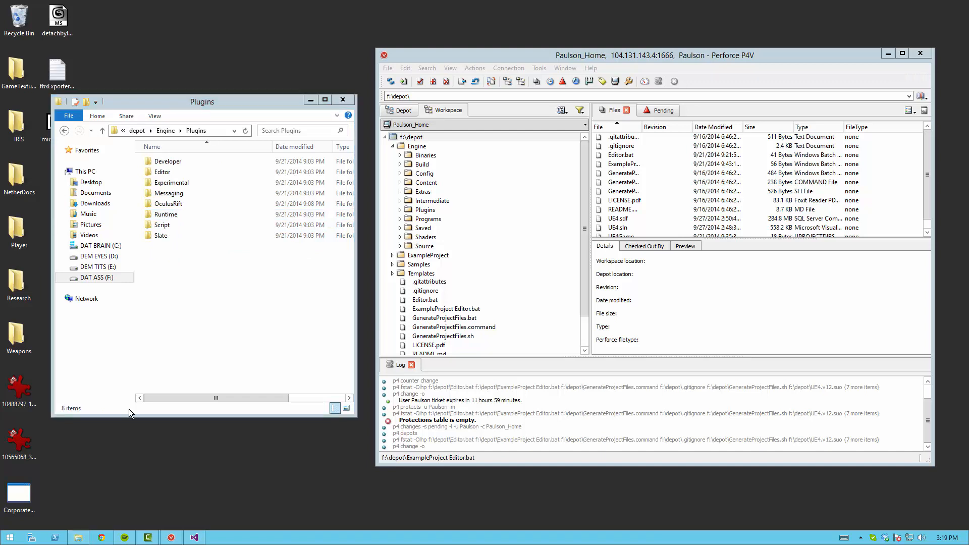
click(212, 324)
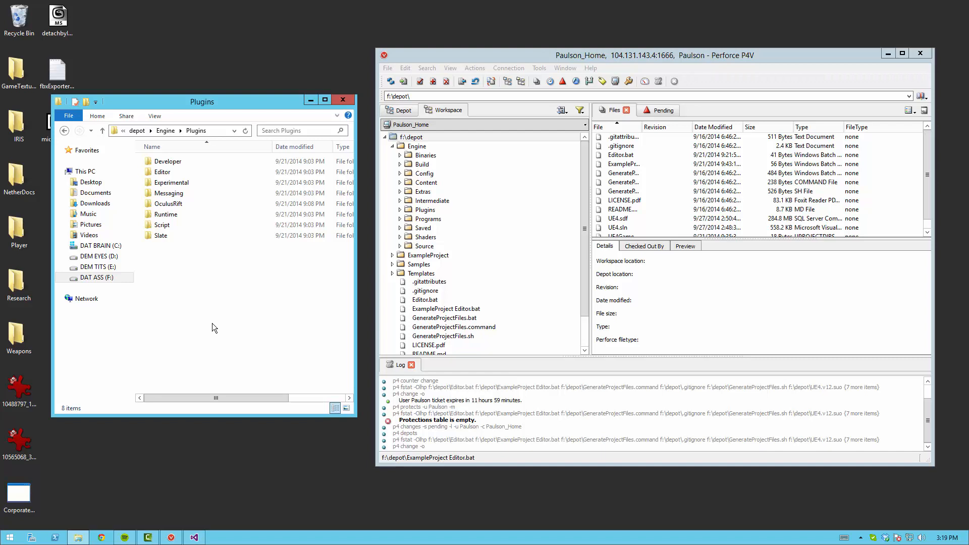
click(274, 130)
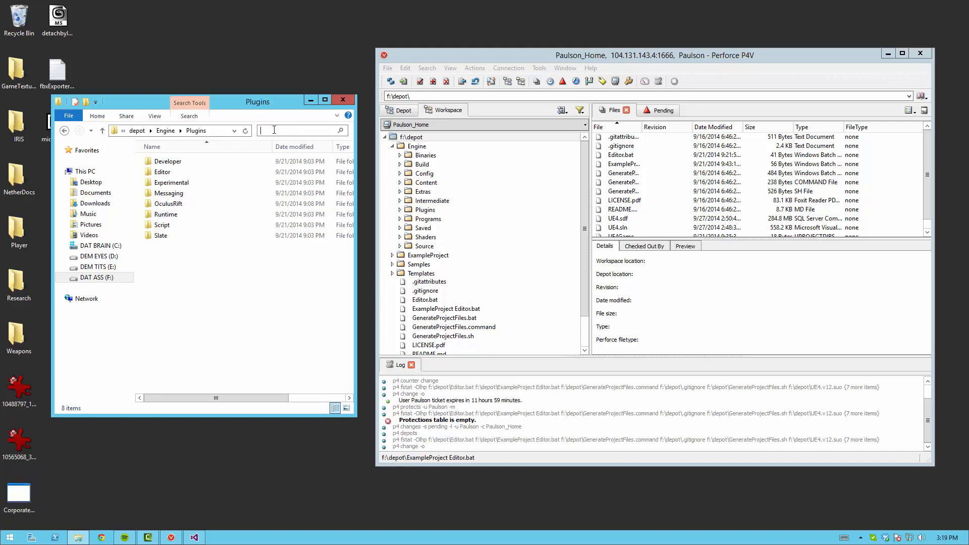
text(obj)
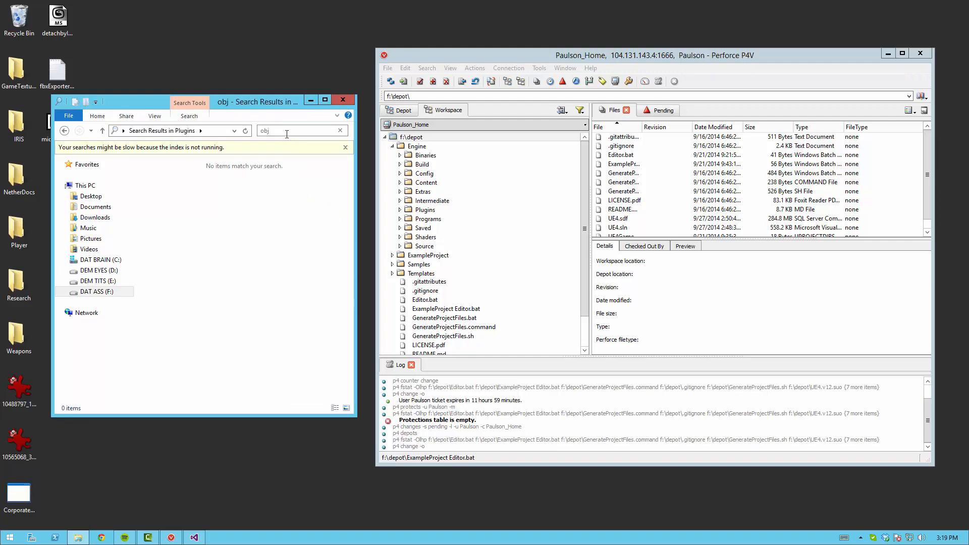
Search the Plugins folder for "pdb" and delete all of the matching .pdb files.
drag(286, 132, 213, 132)
text(pdb)
click(218, 175)
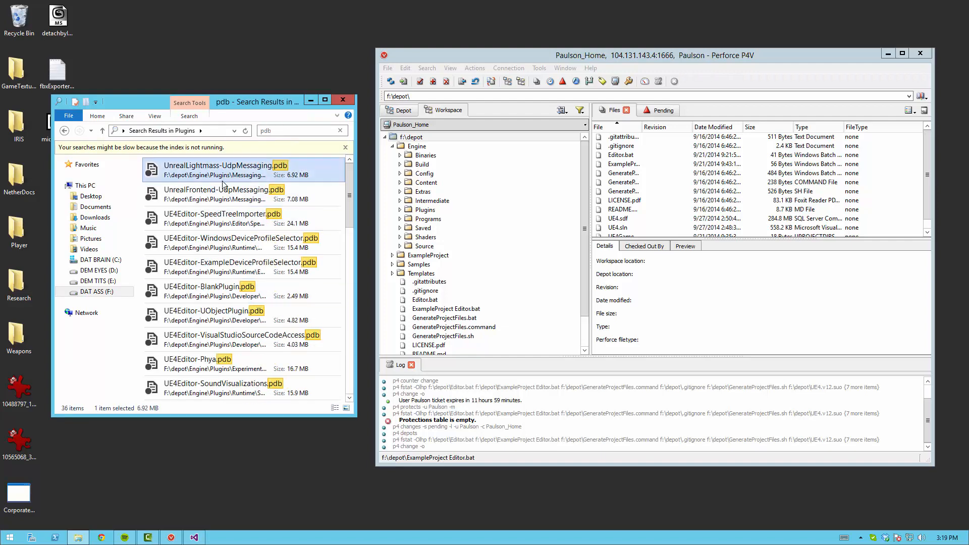
scroll(226, 391, down, 9)
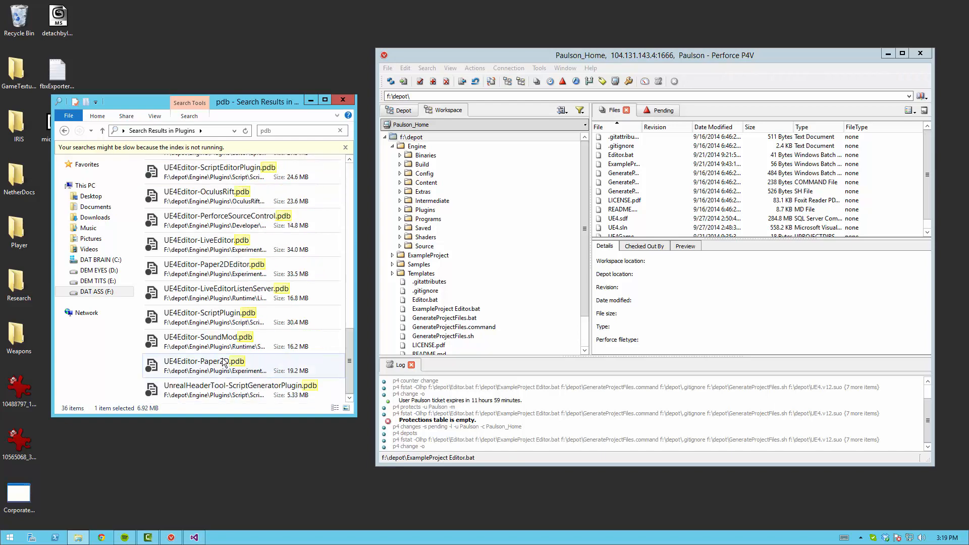
shift+click(211, 396)
key(Delete)
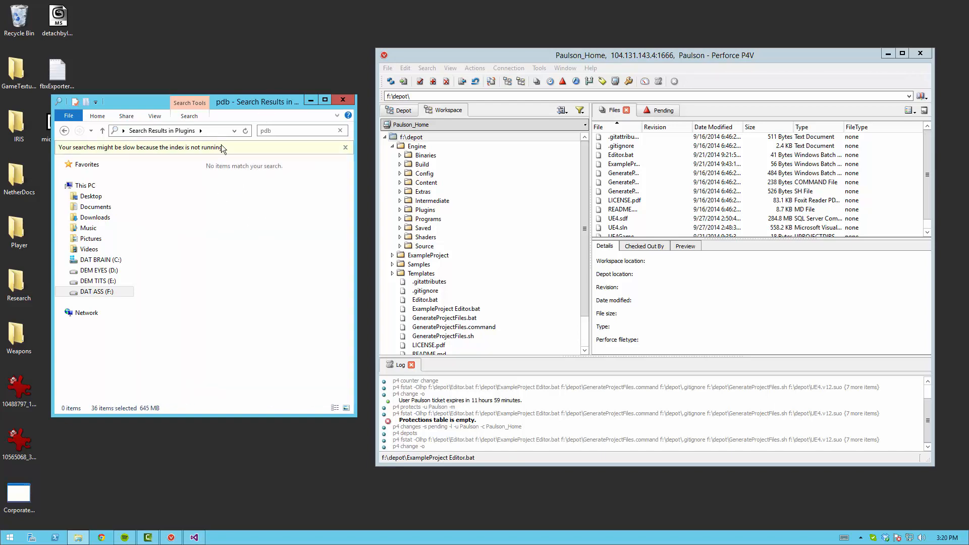
Return to the Plugins folder, search it for "shipping", and go back to the Engine folder.
click(67, 130)
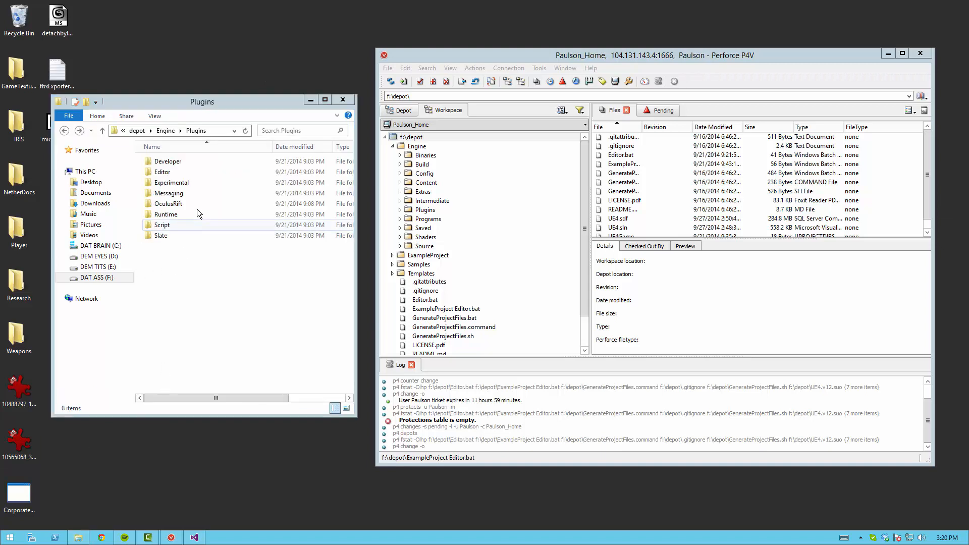
click(283, 131)
text(shipping)
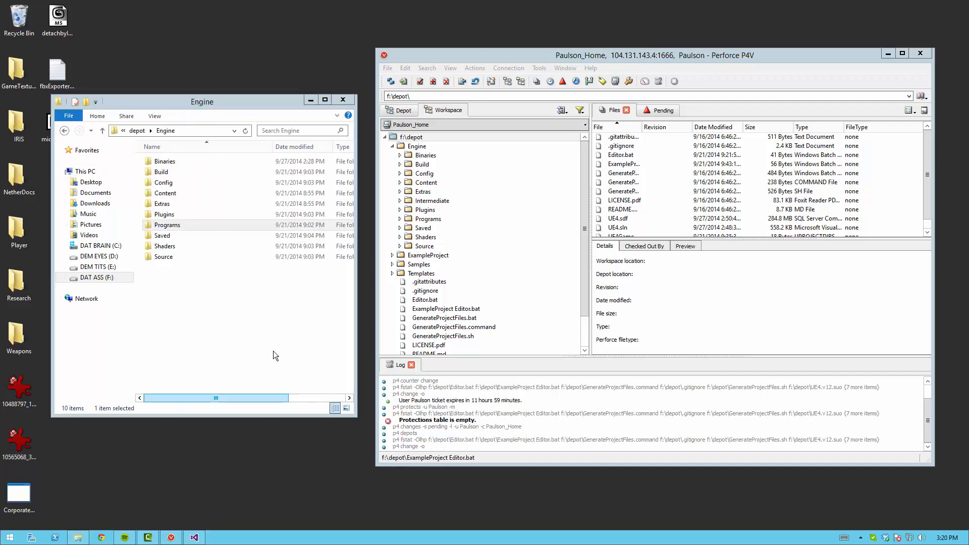
click(190, 301)
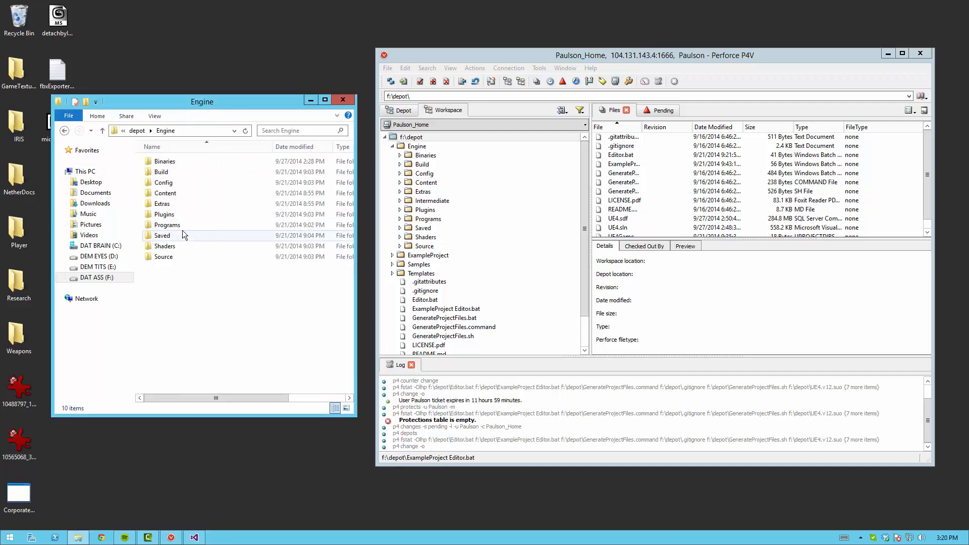
Check the Saved folder of ShaderCompileWorker inside Programs and return to the Engine folder.
double_click(167, 225)
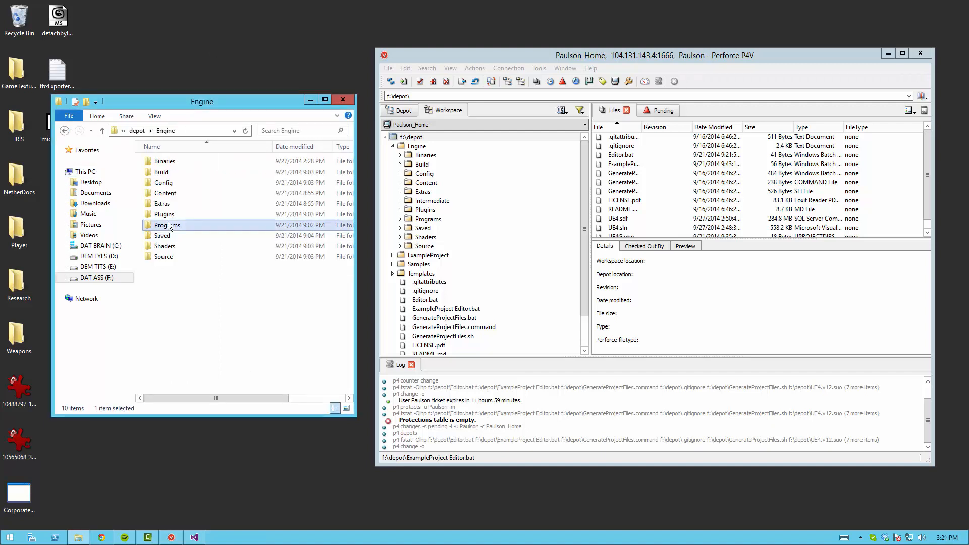
double_click(170, 163)
double_click(170, 171)
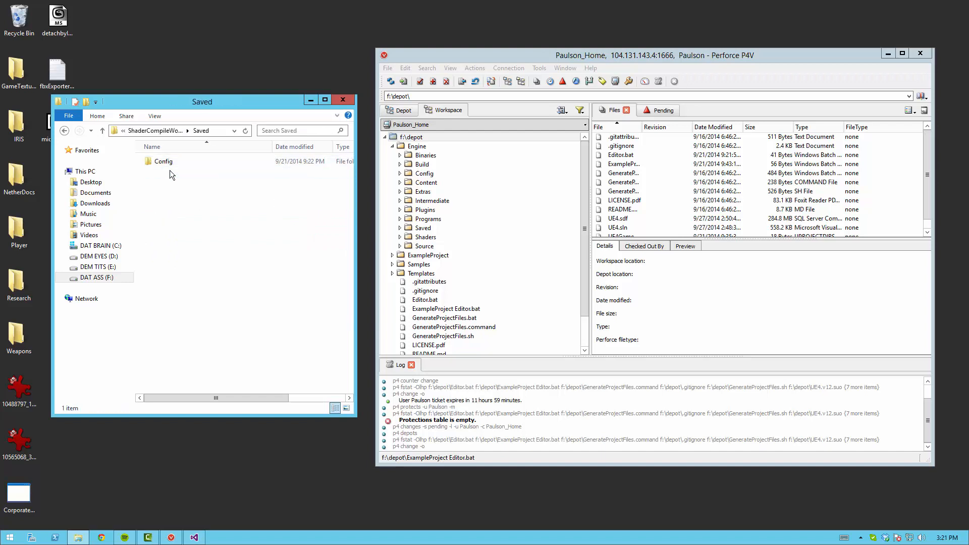
click(154, 131)
click(137, 131)
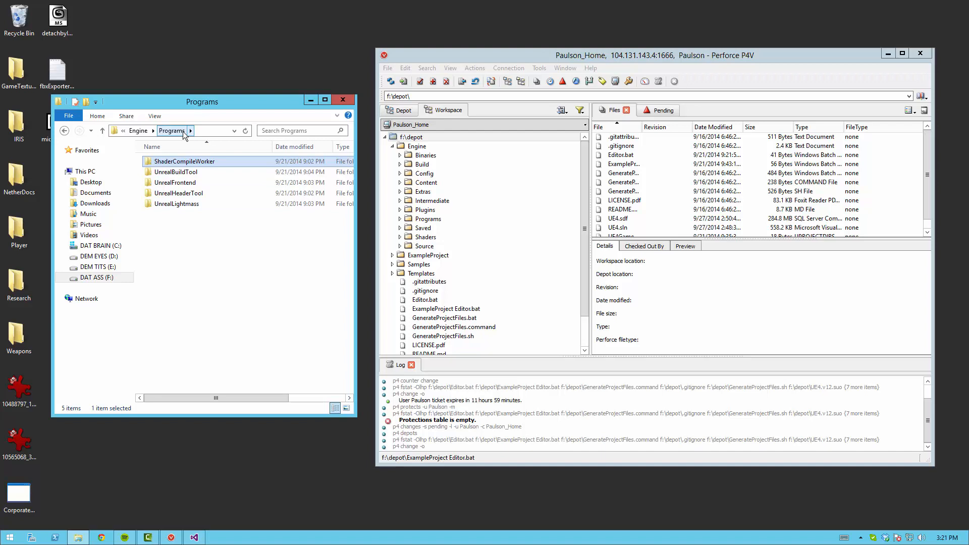
click(142, 132)
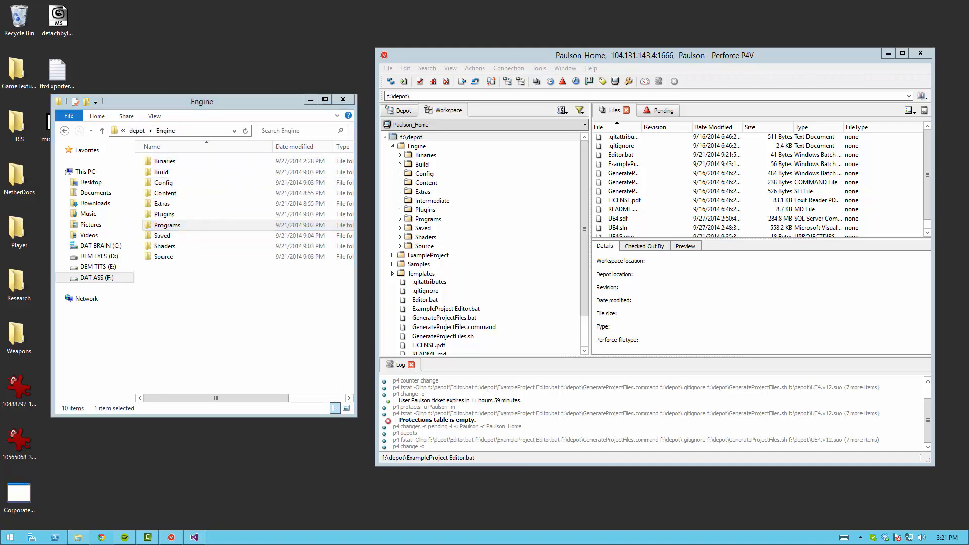
Check the contents of the Saved folder inside Engine and delete that folder.
click(174, 314)
click(171, 235)
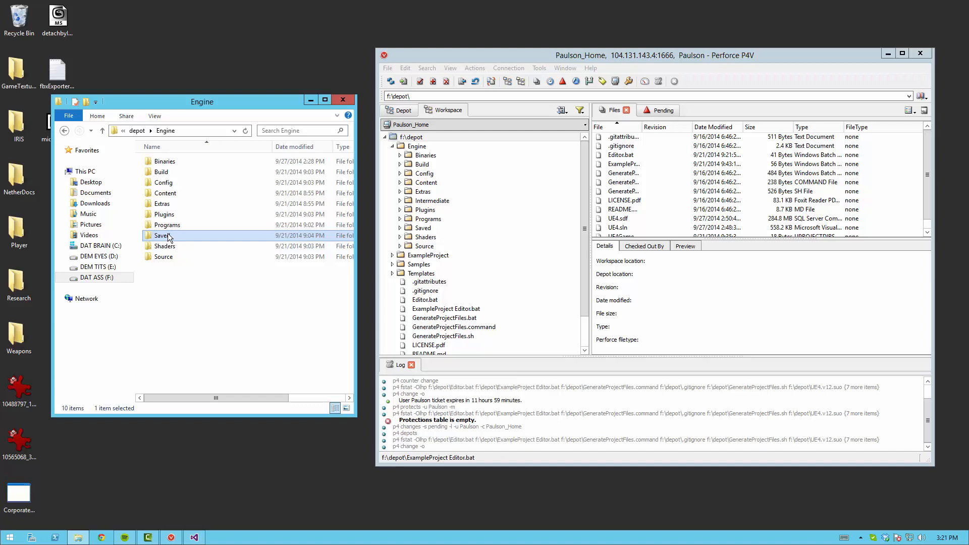
double_click(169, 236)
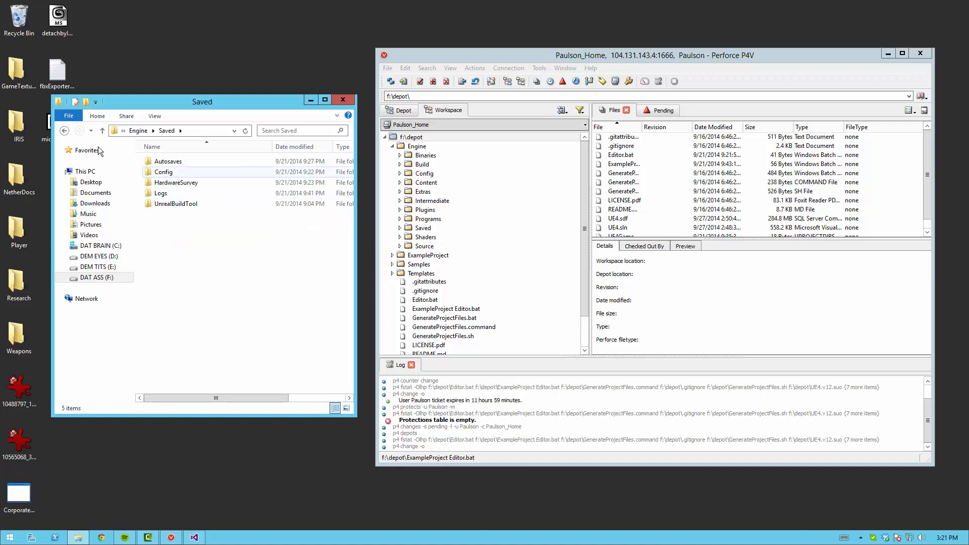
click(64, 131)
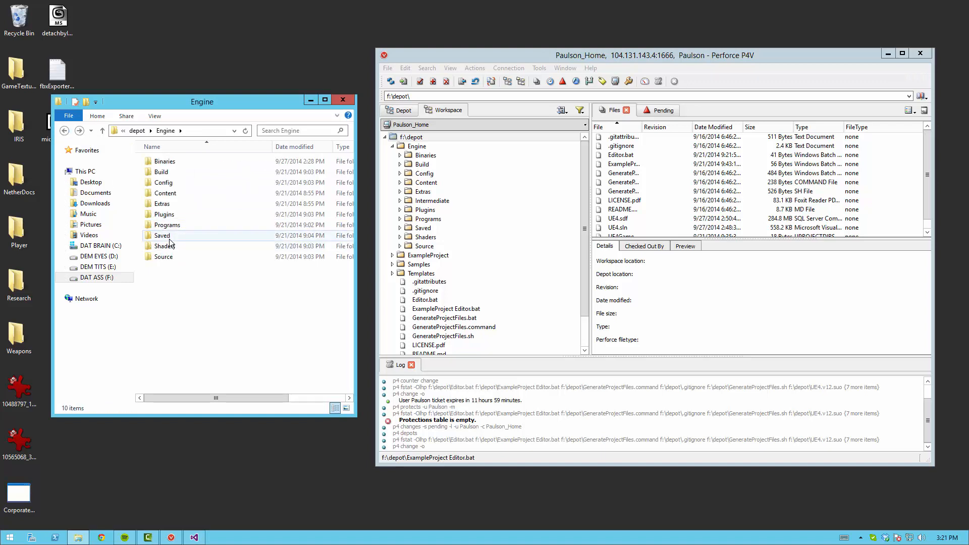
key(Delete)
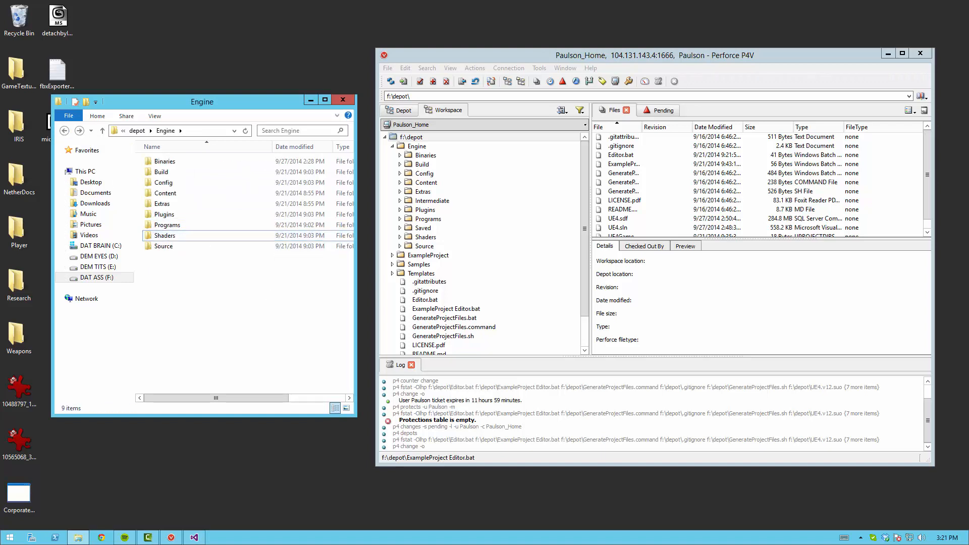
Check the contents of the Source folder inside Engine and go back up to the depot folder.
click(171, 248)
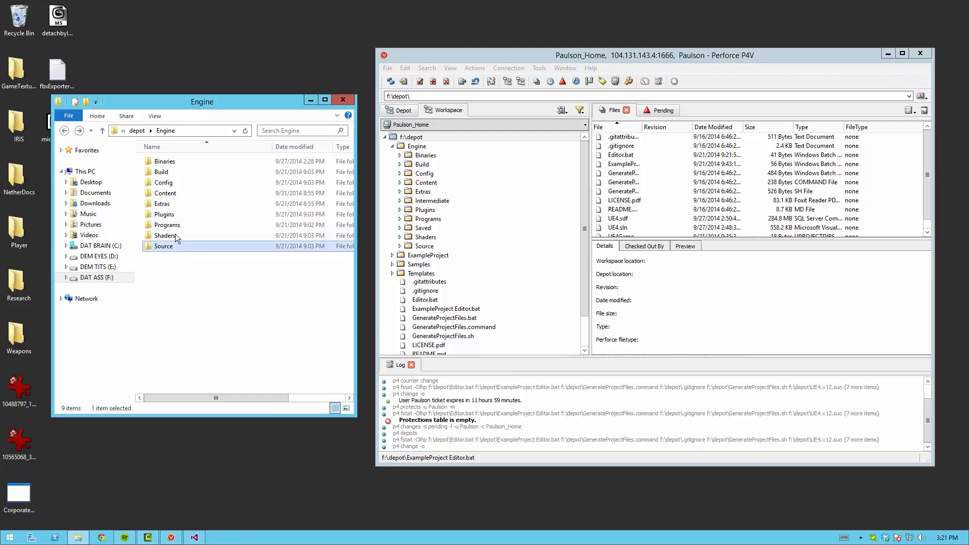
double_click(175, 247)
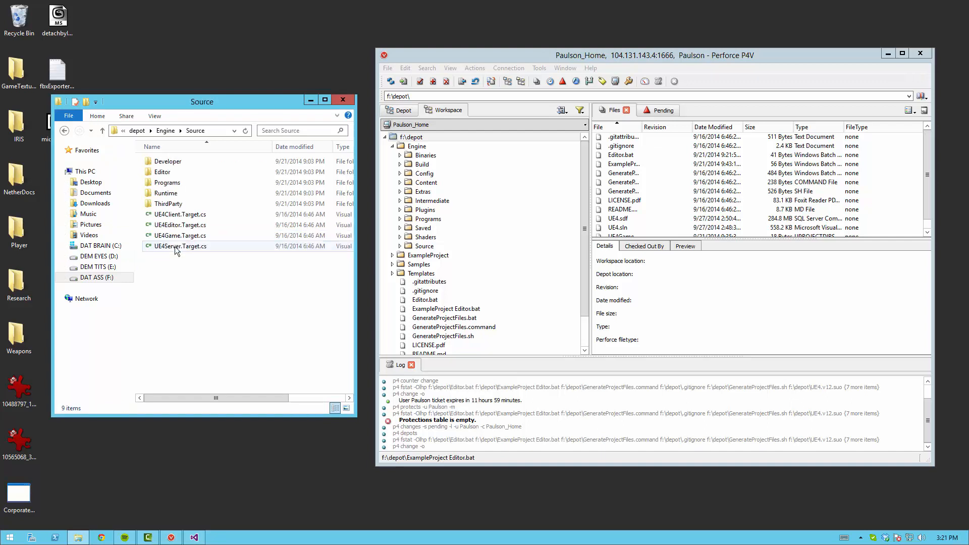
click(64, 131)
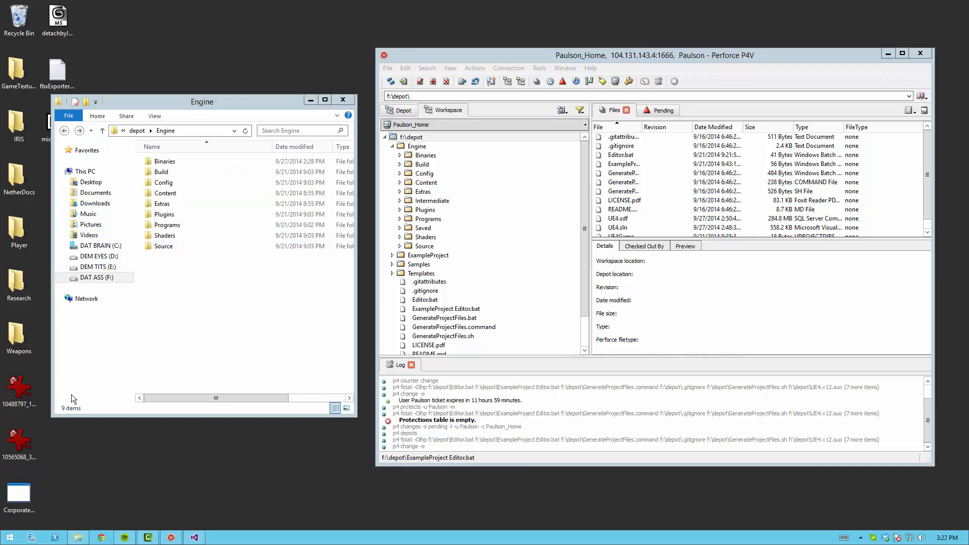
click(102, 130)
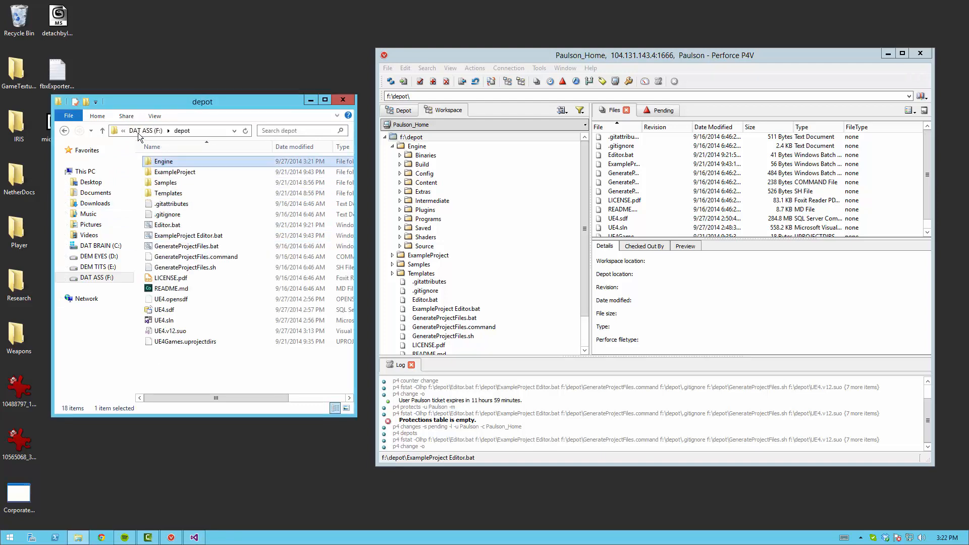
Open Engine\Binaries\Win64, widen the File Explorer window, and examine the compiled .dll, .exe and .pdb files in the folder.
double_click(171, 159)
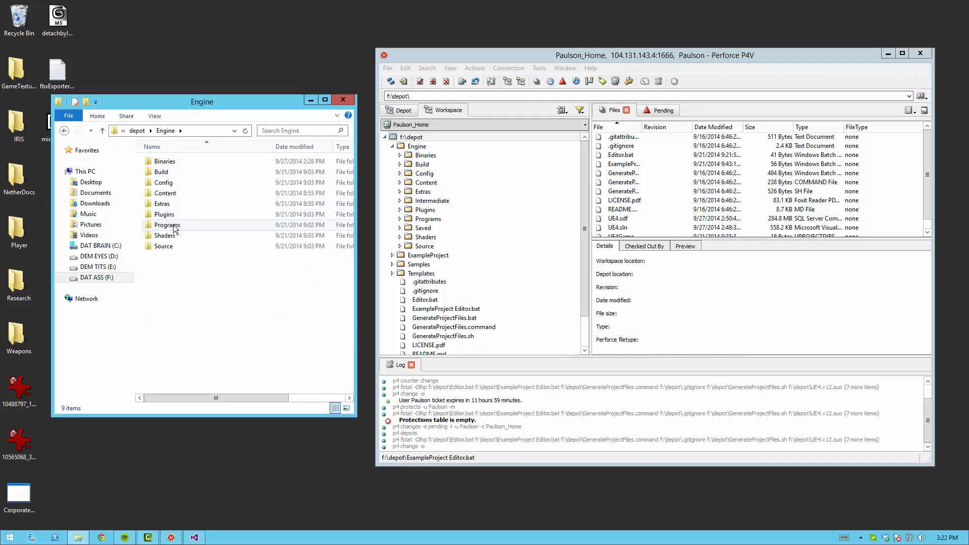
double_click(180, 162)
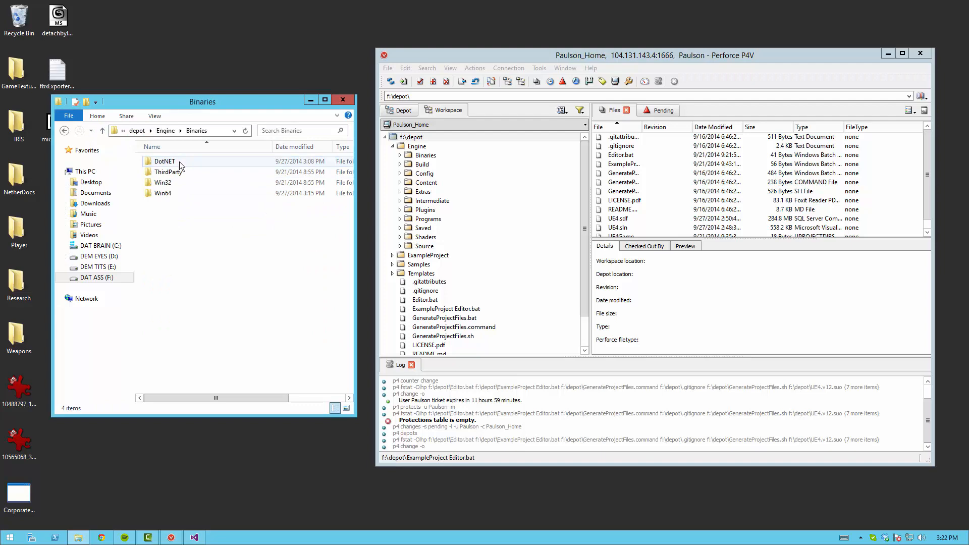
double_click(168, 192)
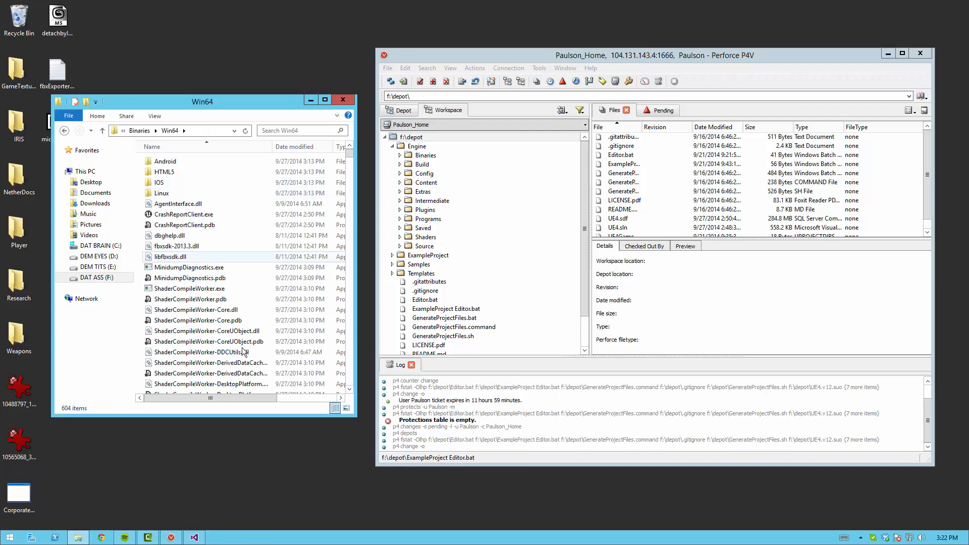
drag(355, 194, 407, 194)
scroll(220, 249, down, 20)
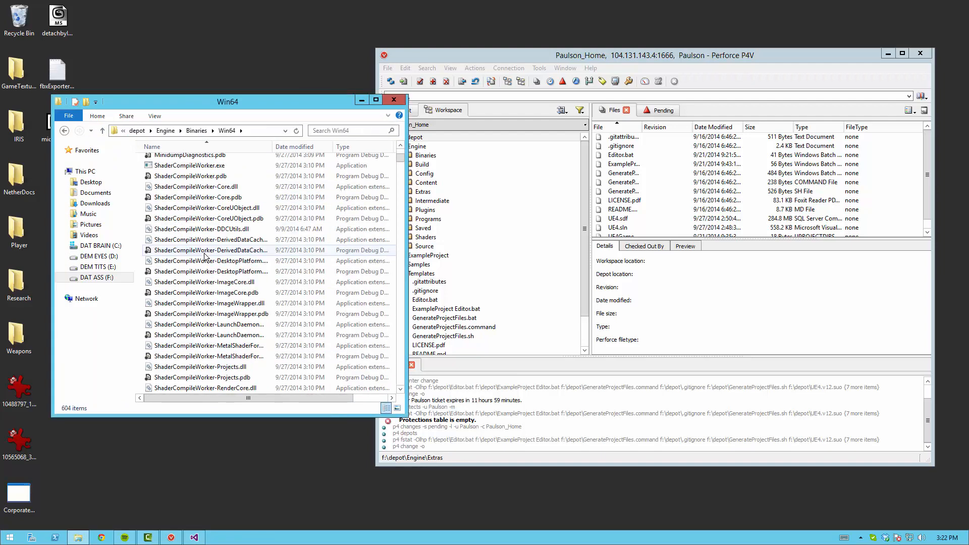
scroll(210, 255, down, 20)
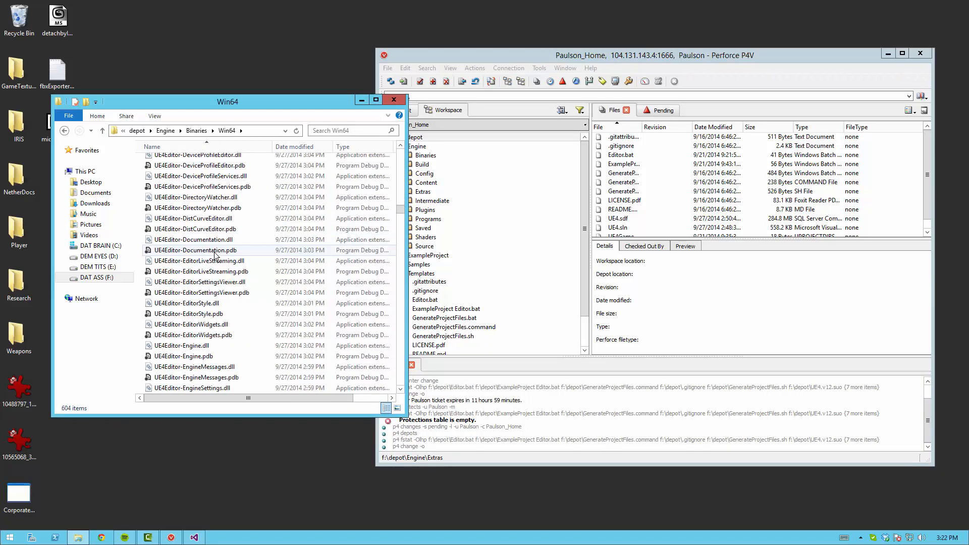
scroll(219, 243, down, 20)
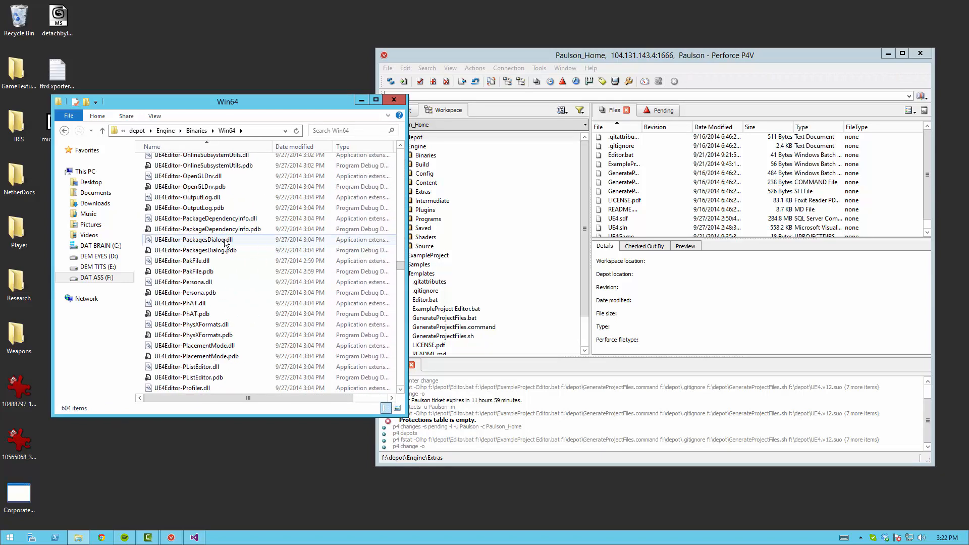
scroll(175, 304, down, 20)
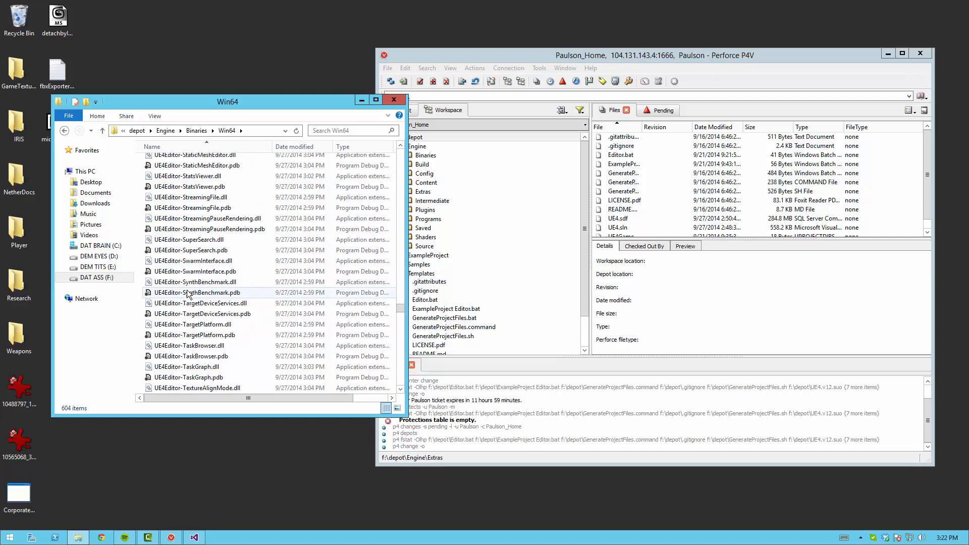
scroll(191, 304, down, 20)
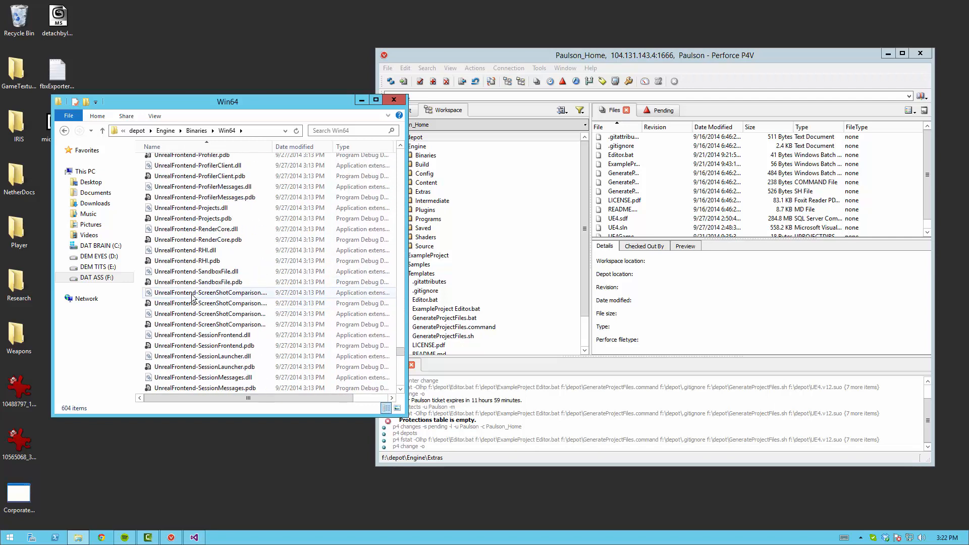
scroll(195, 304, down, 12)
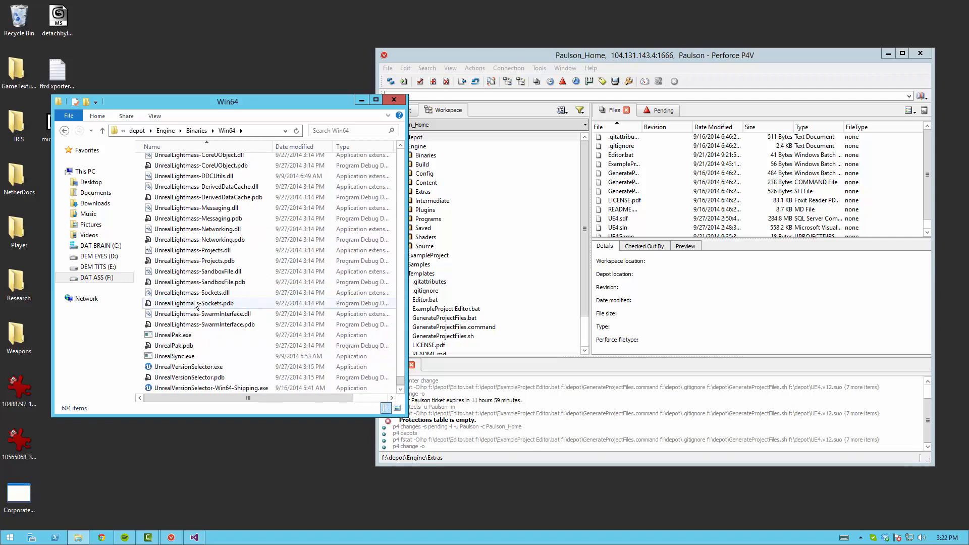
scroll(195, 304, up, 6)
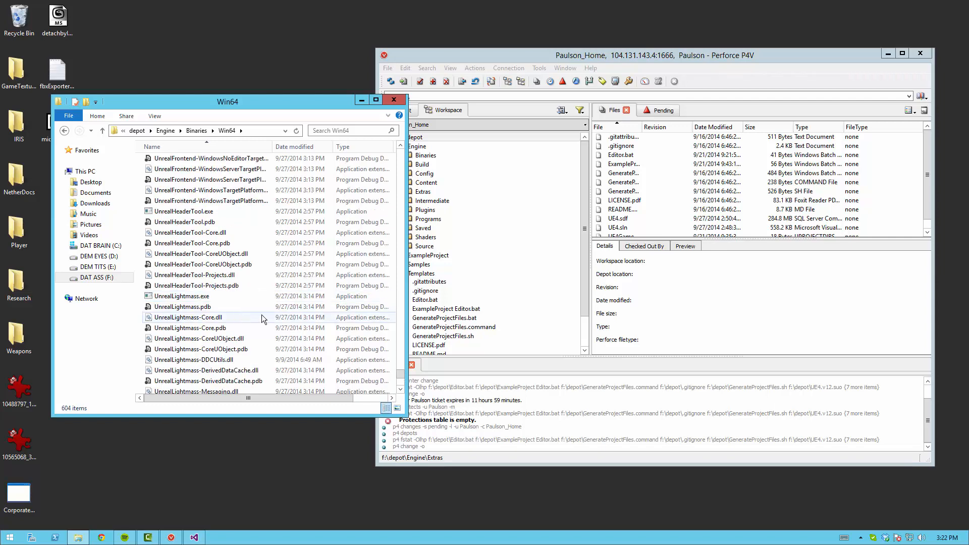
drag(401, 376, 401, 325)
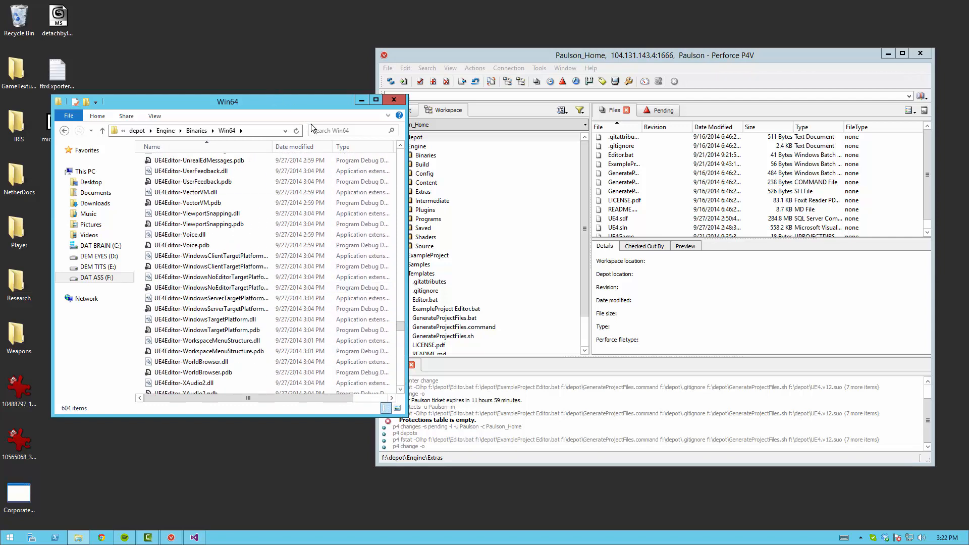
scroll(252, 197, up, 3)
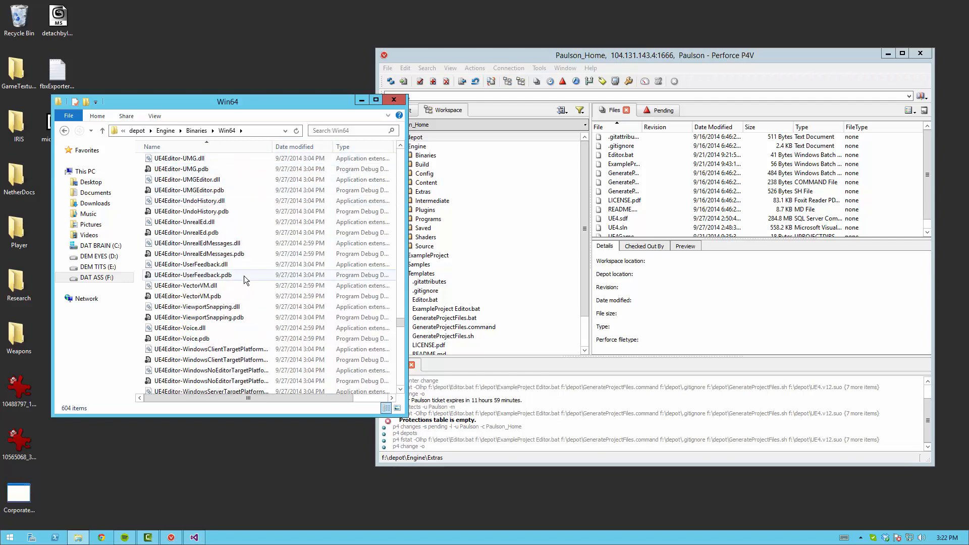
Sort the Win64 folder's files by type and look through the .dll files down to the .pdb group.
scroll(244, 276, up, 6)
drag(250, 398, 283, 397)
click(313, 147)
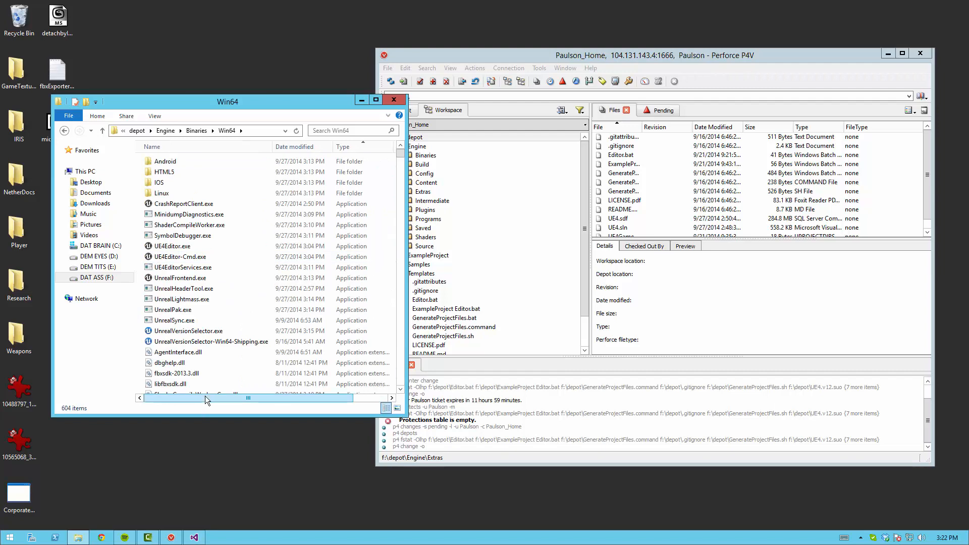
scroll(179, 244, down, 15)
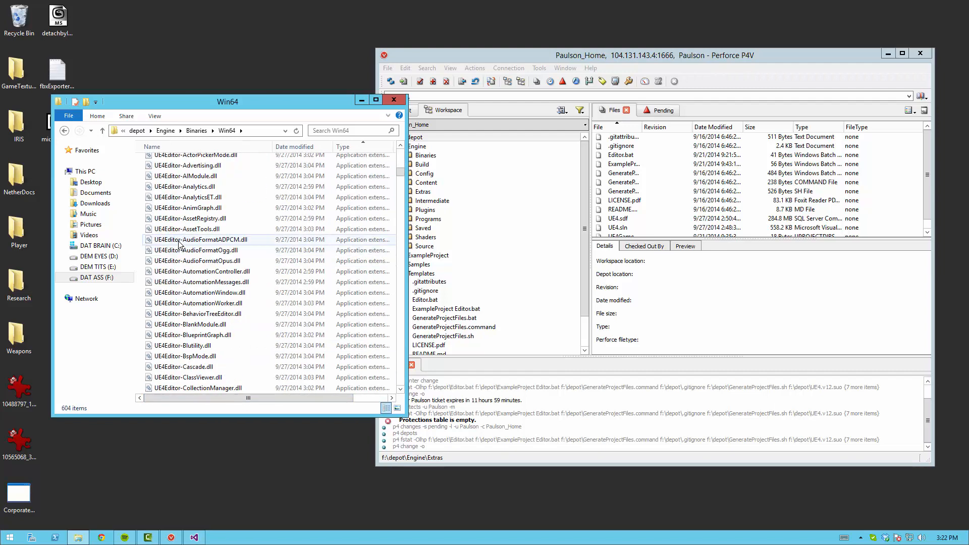
scroll(182, 242, down, 20)
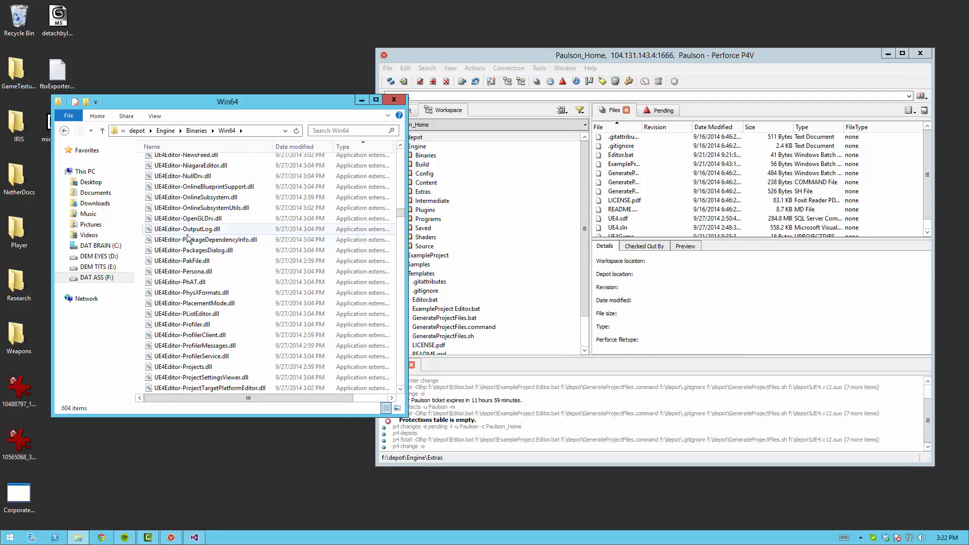
scroll(187, 237, down, 20)
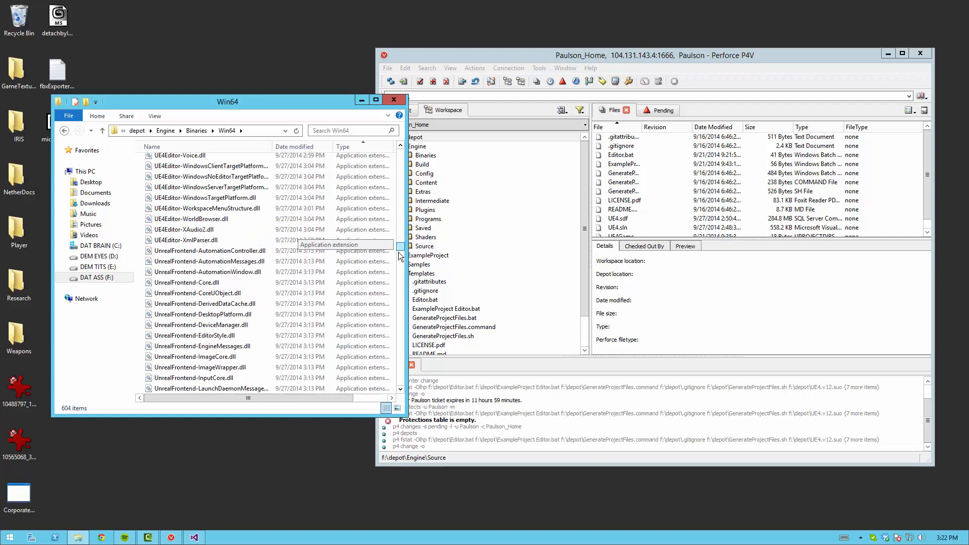
mouse_move(400, 256)
mouse_down()
mouse_move(391, 302)
mouse_move(391, 271)
mouse_up()
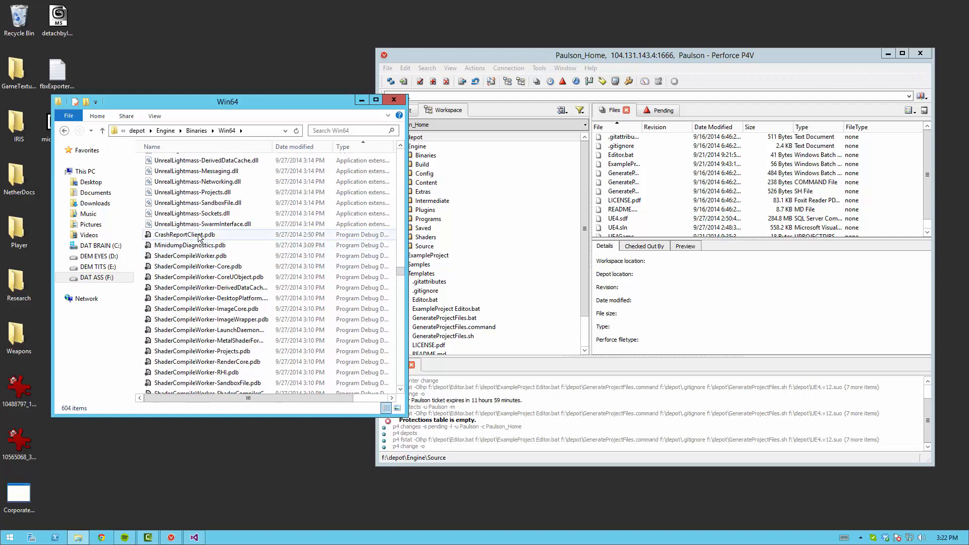
Widen the File Explorer window to show file sizes and delete CrashReportClient.pdb and MinidumpDiagnostics.pdb from Win64.
click(198, 237)
scroll(196, 239, down, 6)
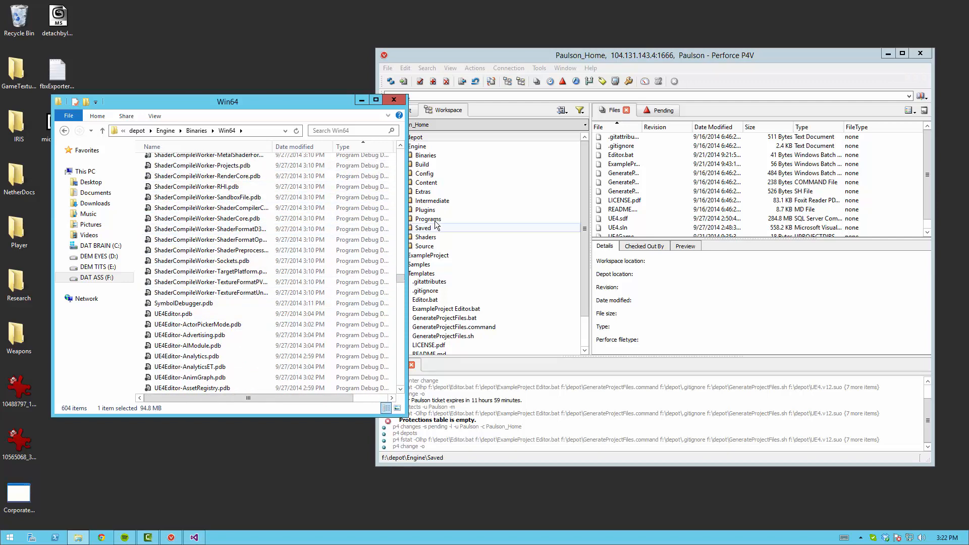
drag(406, 219, 539, 219)
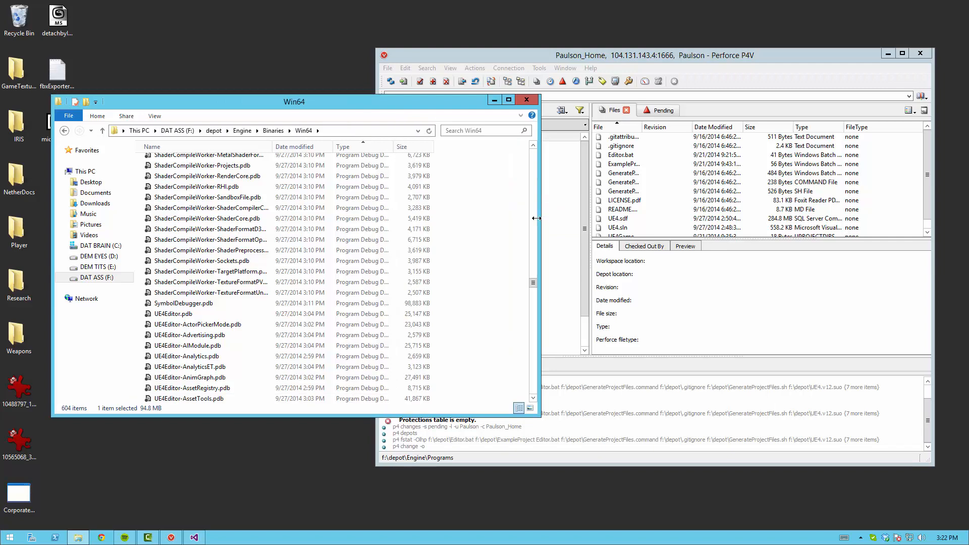
scroll(171, 265, up, 7)
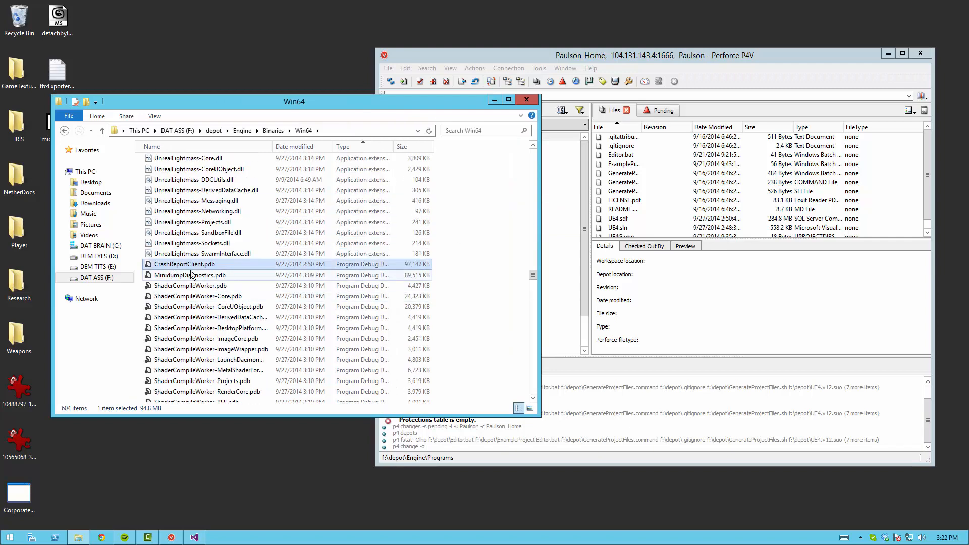
scroll(394, 292, down, 2)
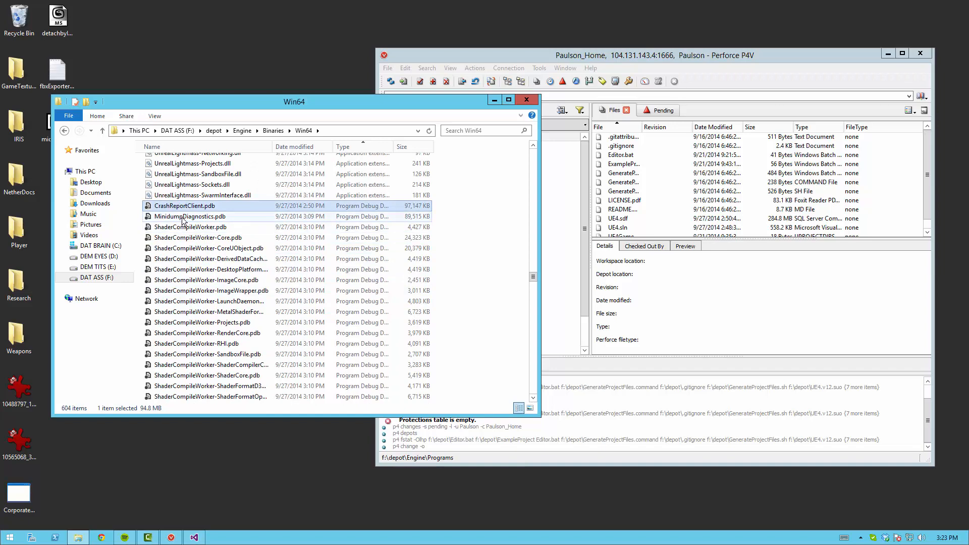
shift+click(227, 216)
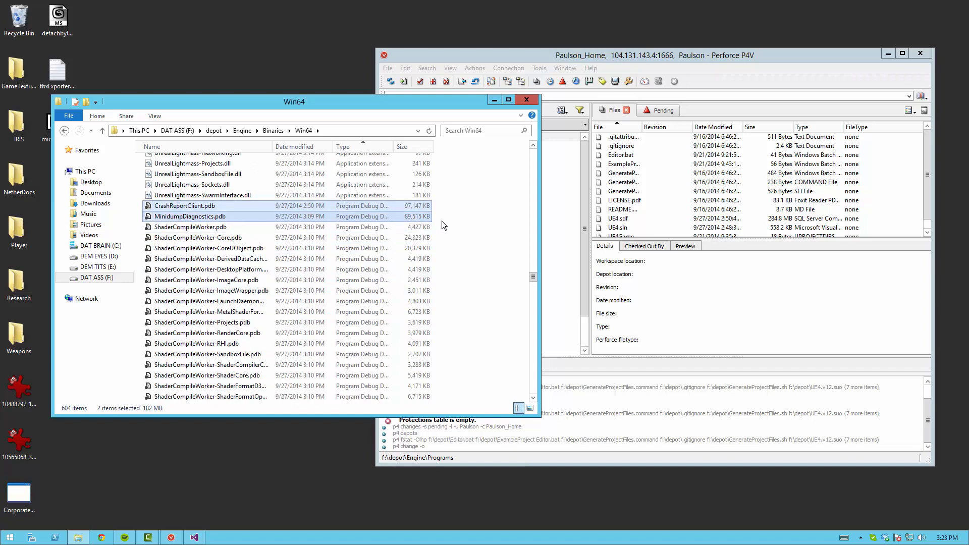
key(Delete)
Delete SymbolDebugger.pdb from the Win64 folder.
scroll(197, 208, down, 7)
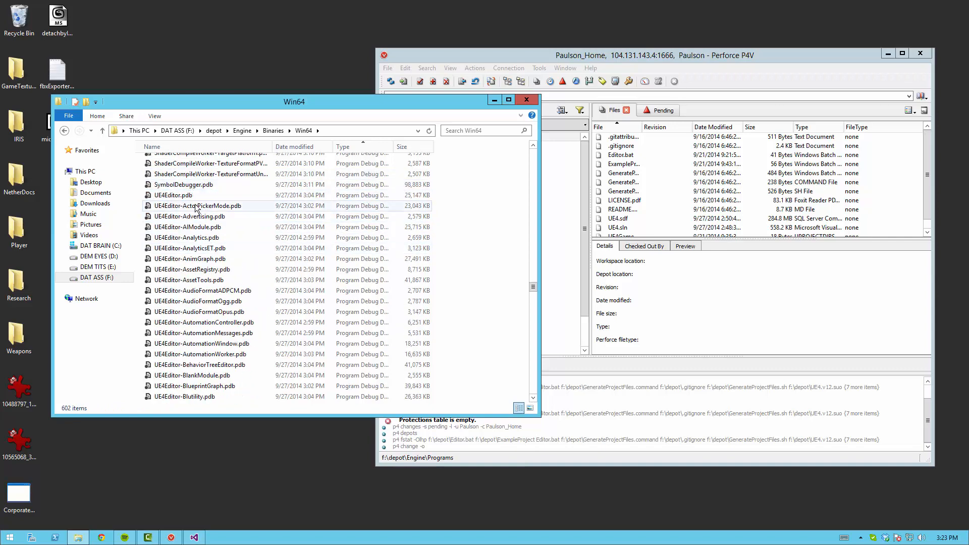
click(188, 187)
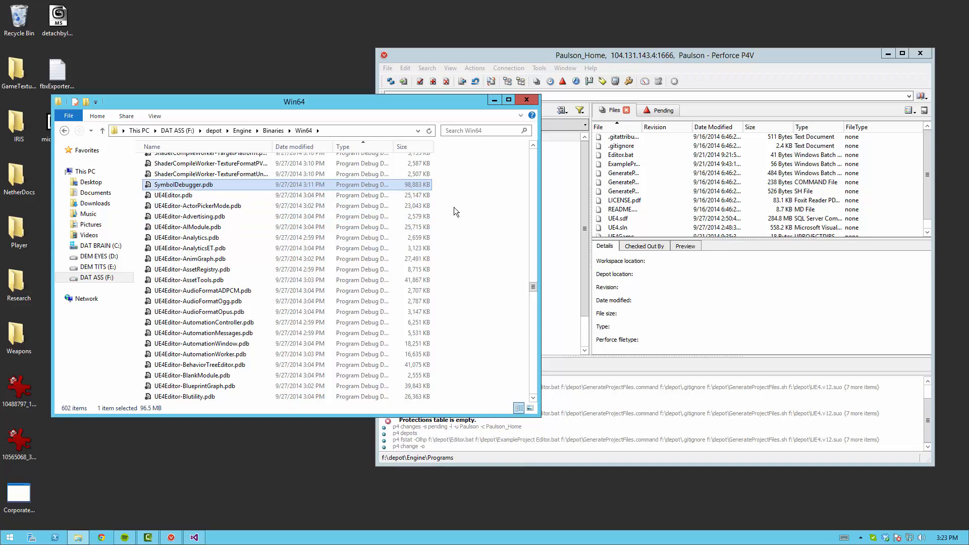
key(Delete)
Delete all UE4Editor .pdb files in Win64, from UE4Editor.pdb through UE4Editor-XmlParser.pdb.
click(184, 186)
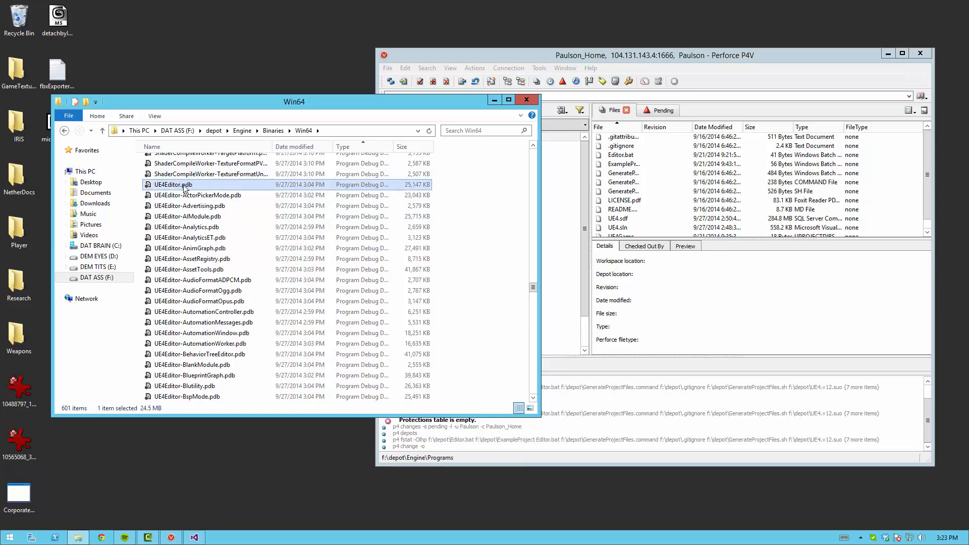
scroll(186, 179, down, 2)
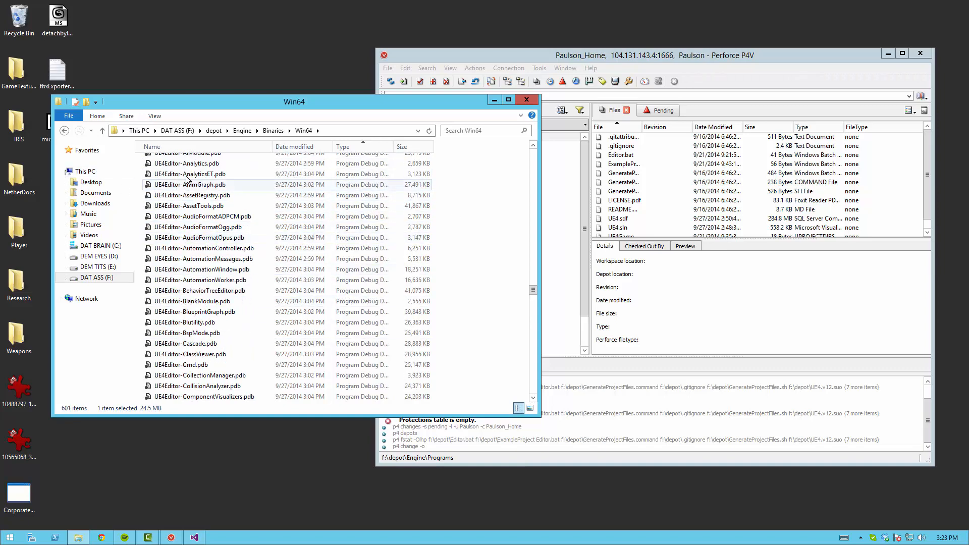
scroll(187, 179, down, 20)
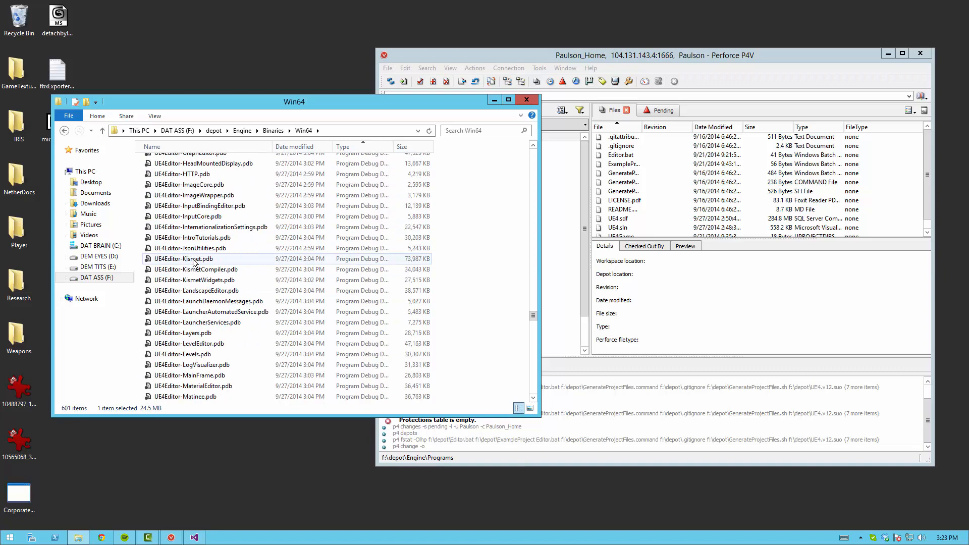
scroll(193, 262, down, 18)
scroll(194, 263, down, 10)
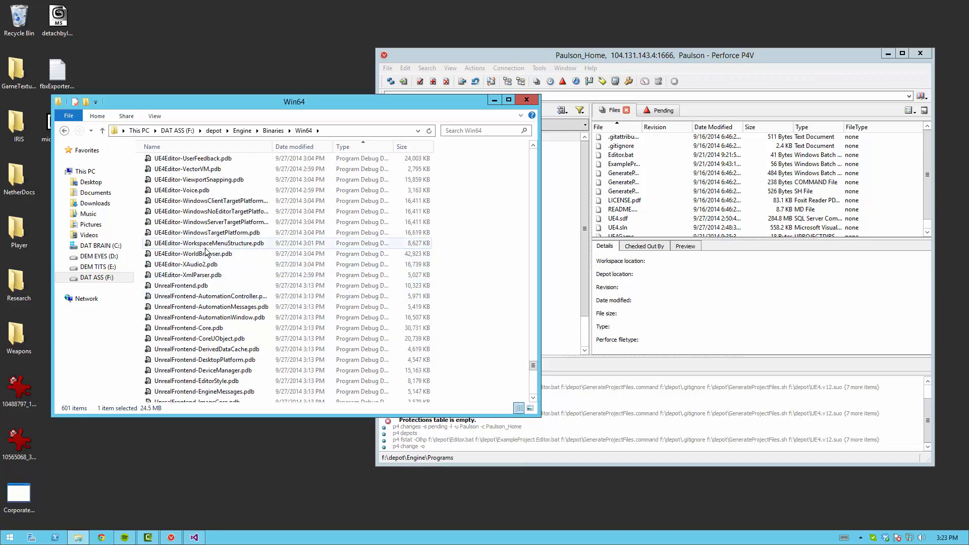
shift+click(199, 275)
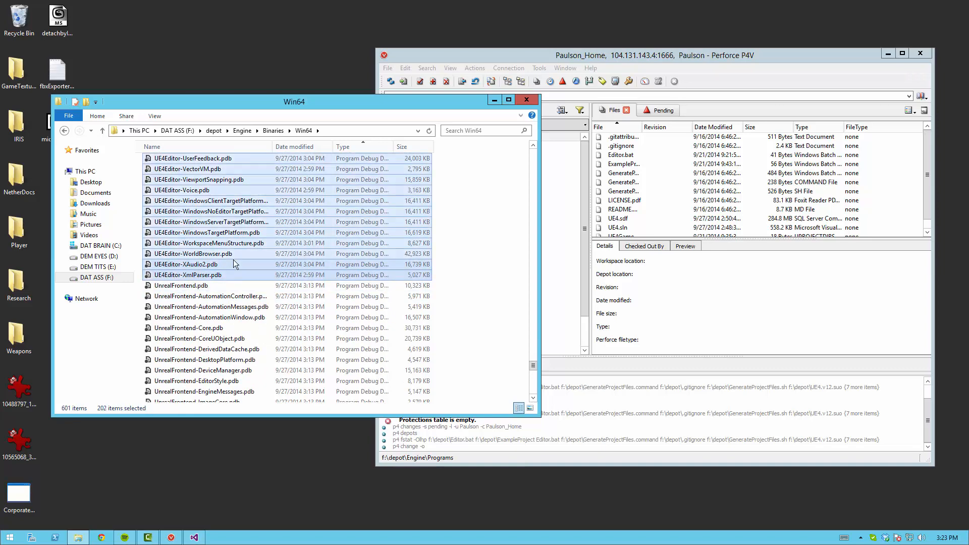
key(Delete)
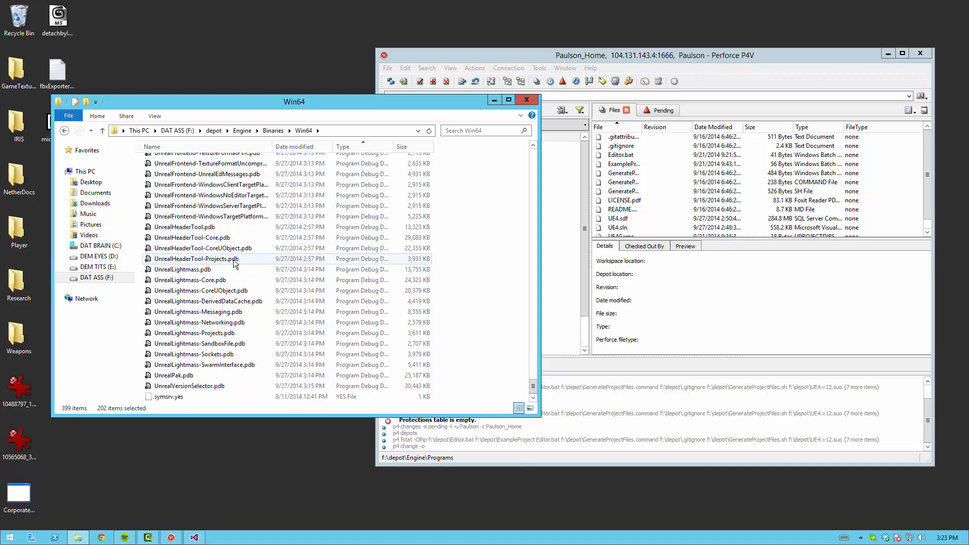
Delete the UnrealHeaderTool .pdb files and the UnrealLightmass .pdb files from Win64.
click(200, 228)
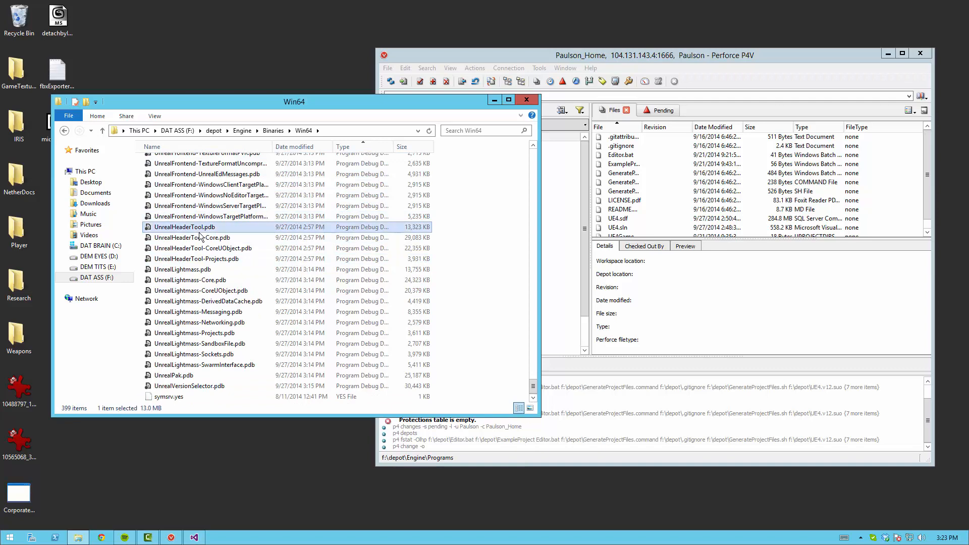
shift+click(197, 259)
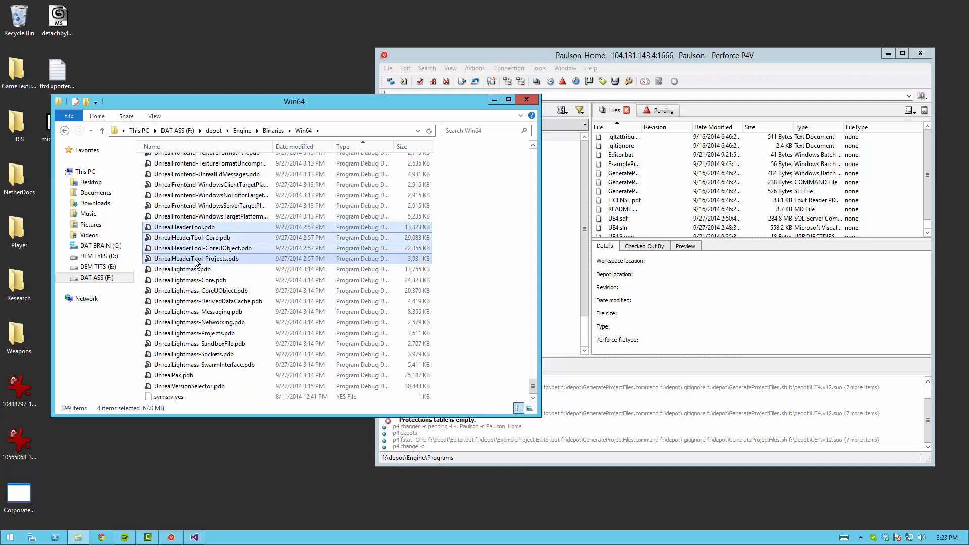
key(Delete)
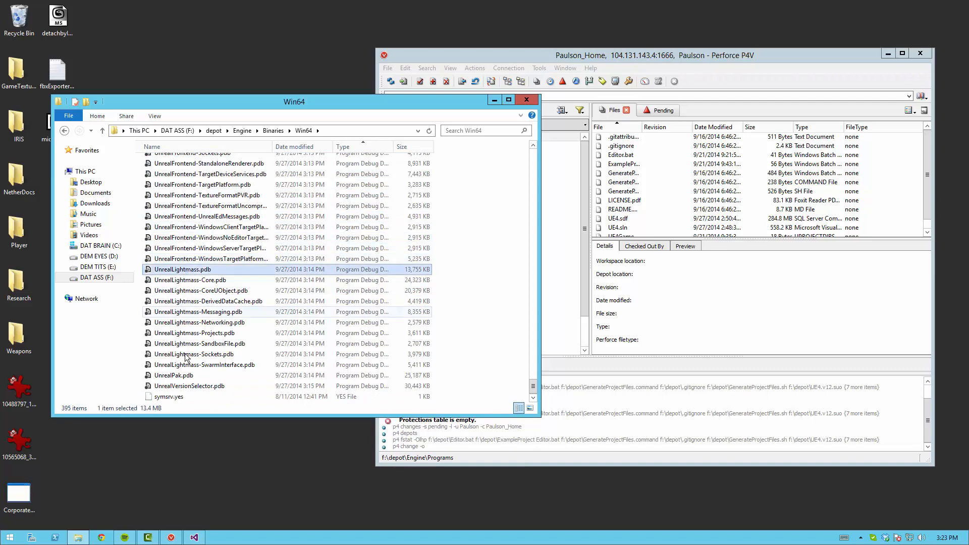
shift+click(185, 364)
key(Delete)
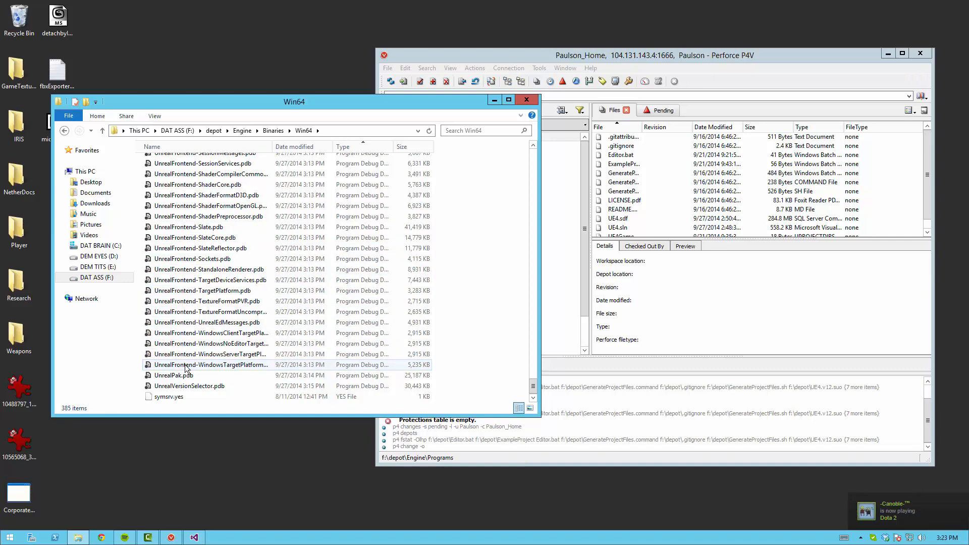
Delete UnrealPak.pdb and UnrealVersionSelector.pdb from Win64, keeping symsrv.yes.
click(191, 377)
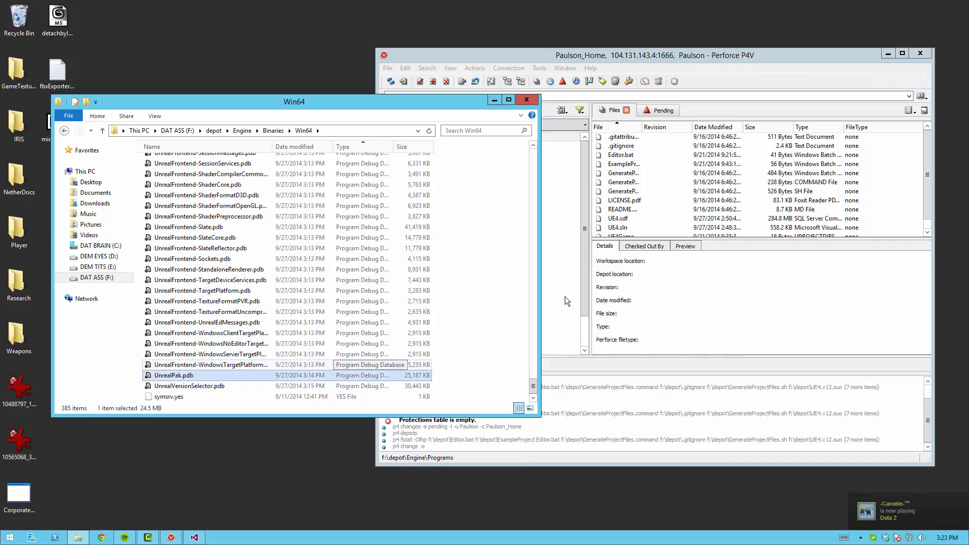
key(Delete)
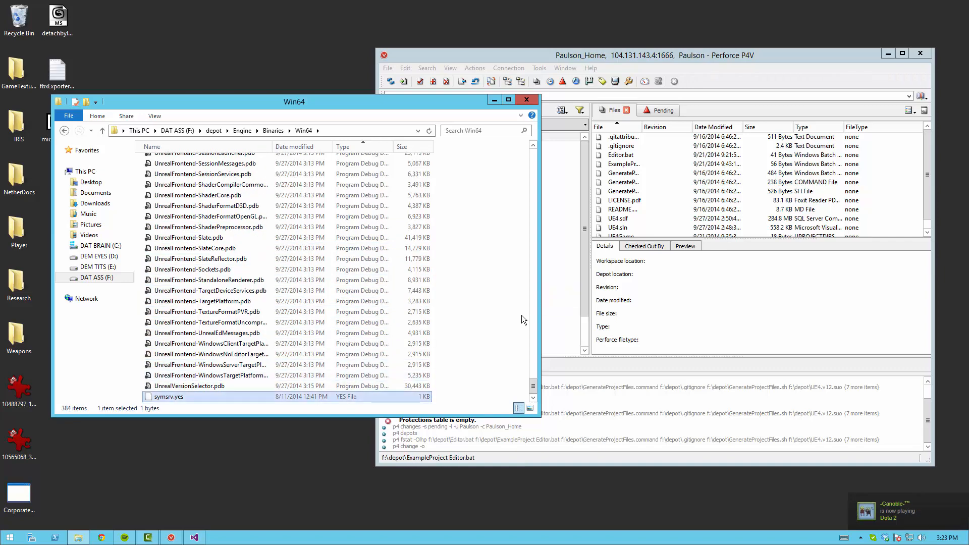
key(Delete)
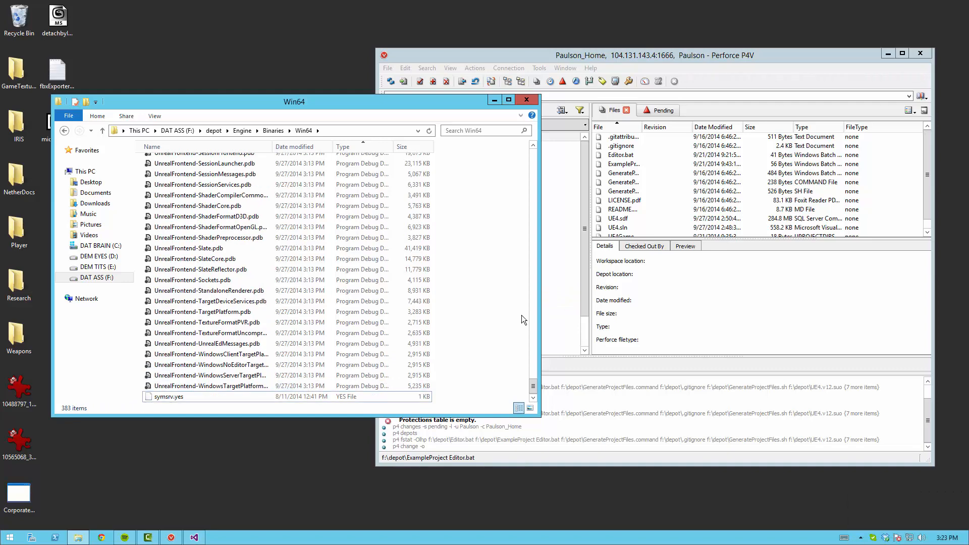
Check the contents of the HTML5 and Android subfolders inside Win64 and return to the Win64 folder.
scroll(477, 313, up, 10)
scroll(476, 313, up, 20)
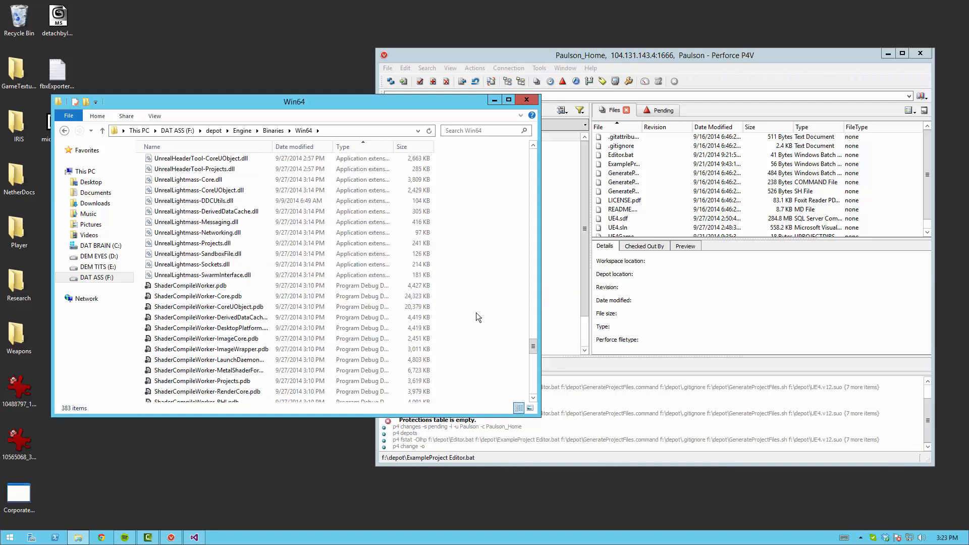
scroll(476, 317, up, 20)
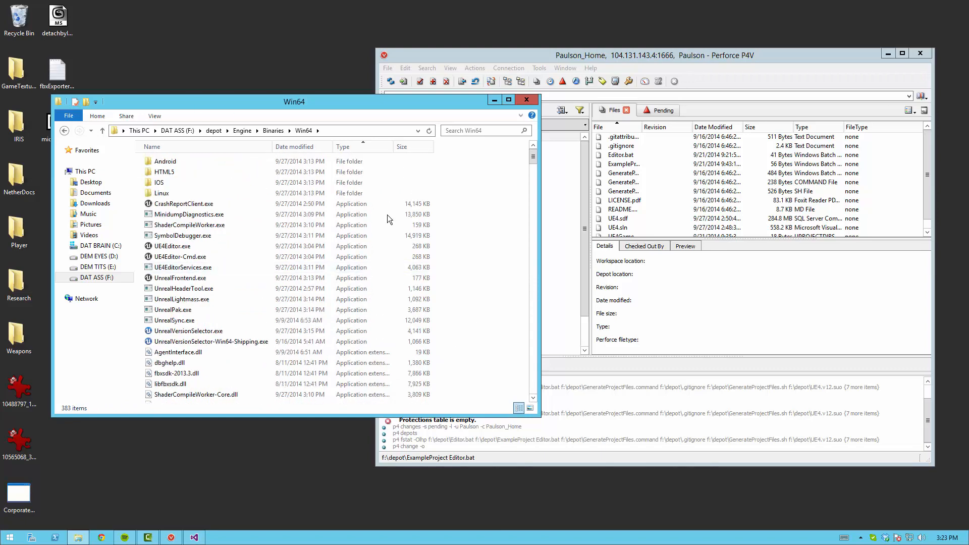
double_click(166, 172)
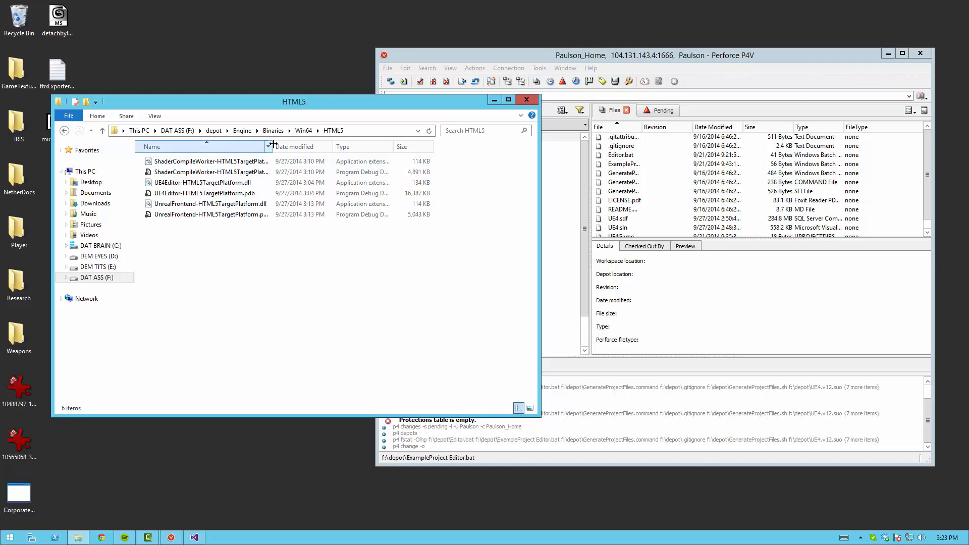
click(304, 131)
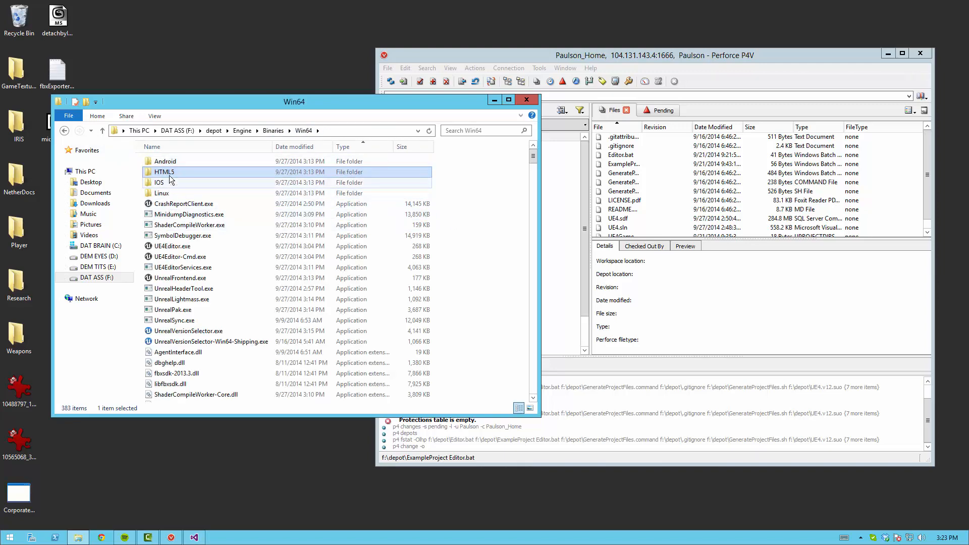
double_click(185, 160)
click(69, 135)
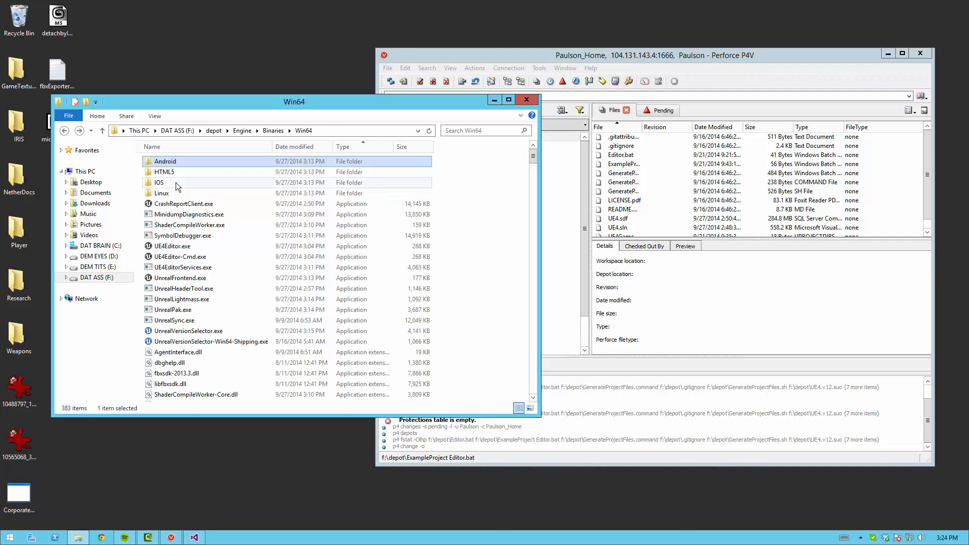
double_click(170, 172)
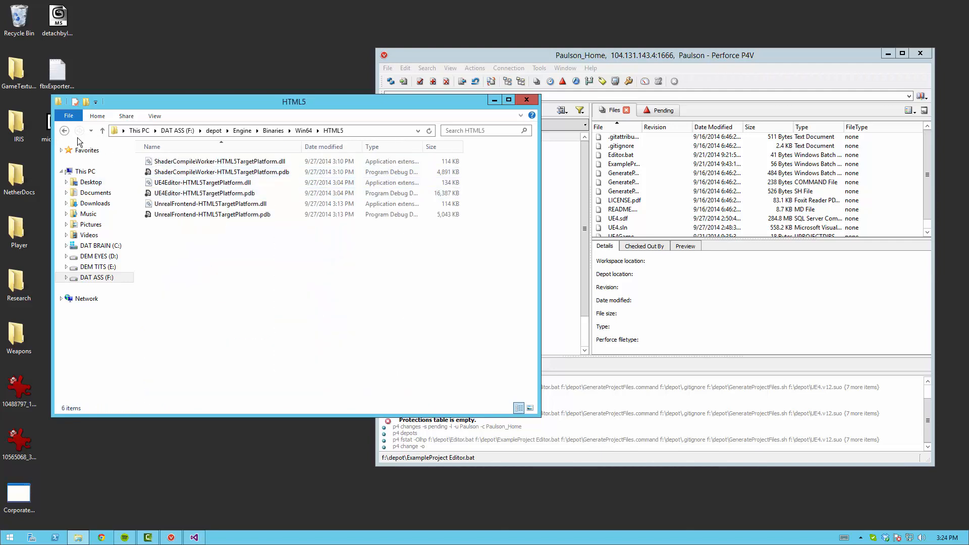
click(64, 130)
Open Win64's HTML5 subfolder and delete the ShaderCompileWorker, UE4Editor and UnrealFrontend HTML5TargetPlatform .pdb files.
double_click(168, 174)
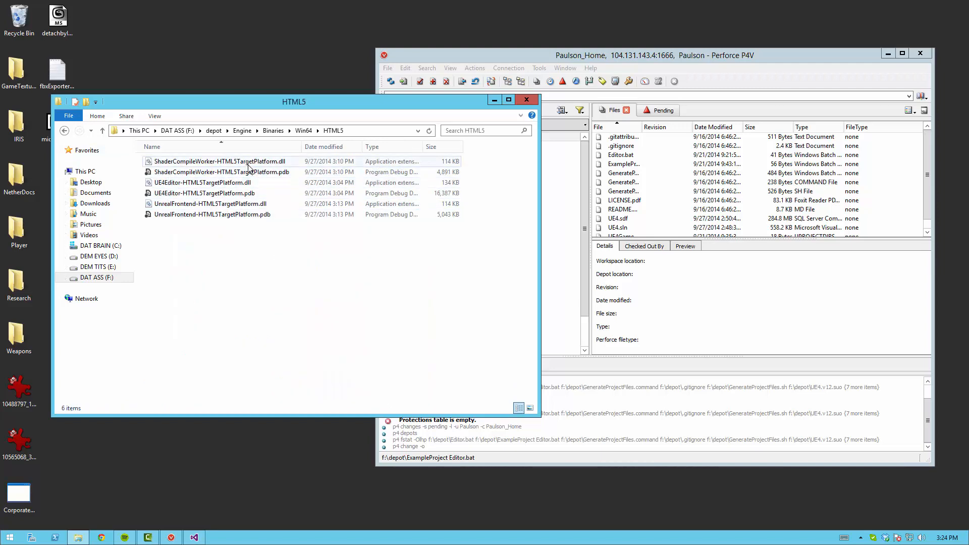
drag(248, 242, 216, 262)
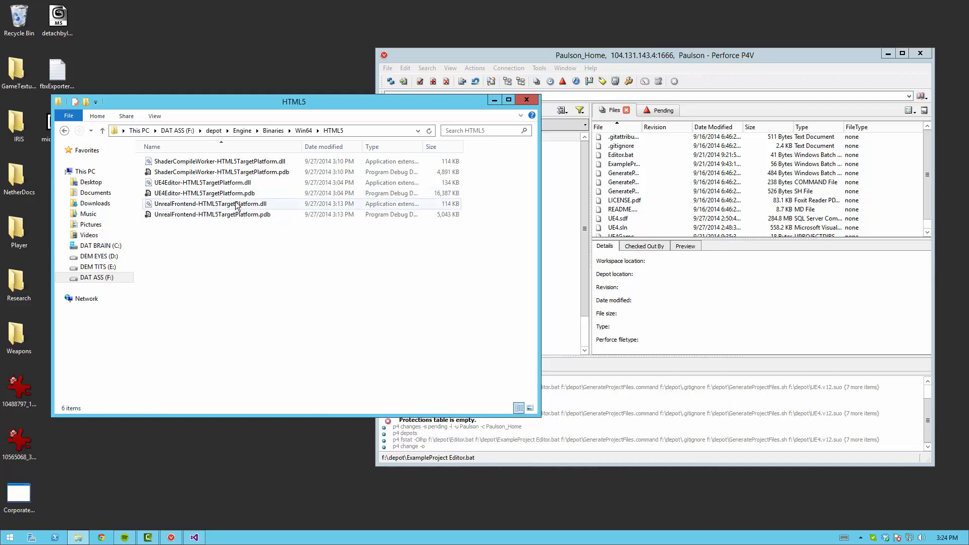
click(220, 171)
key(Delete)
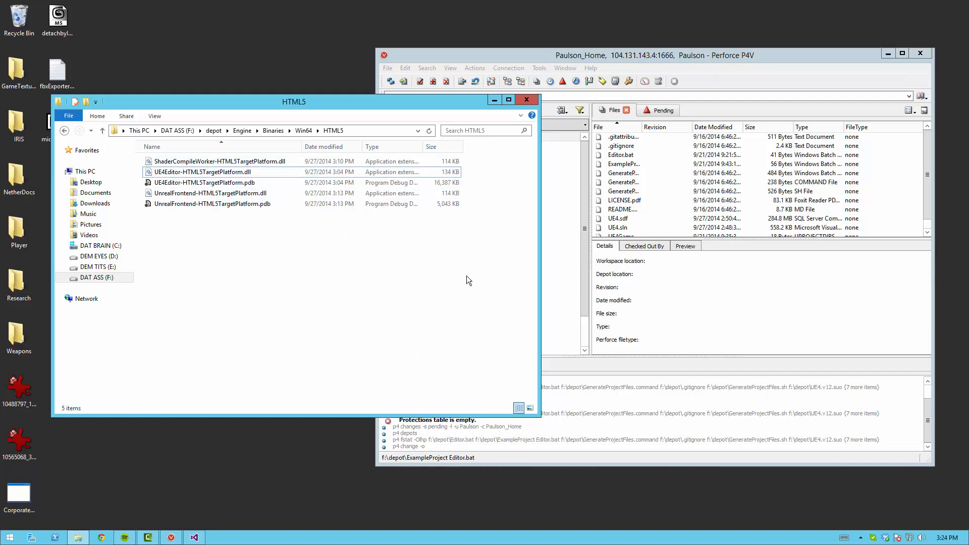
key(Delete)
key(Down)
key(Delete)
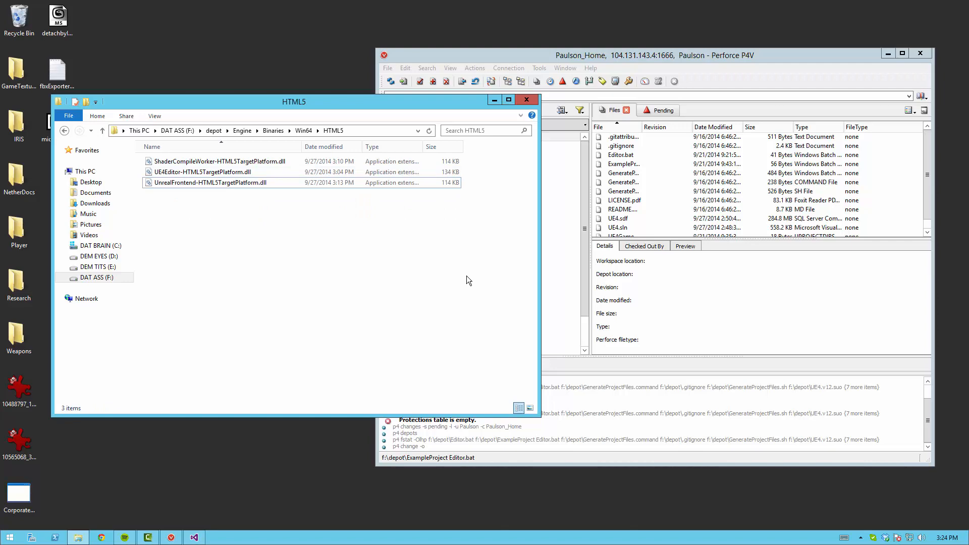
Open Win64's IOS subfolder and delete ShaderCompileWorker-IOSTargetPlatform.pdb.
click(305, 131)
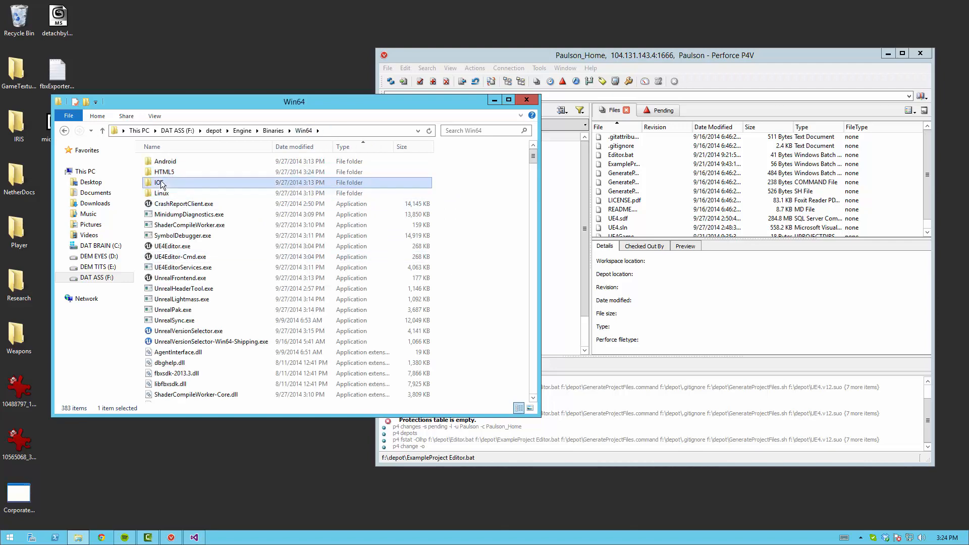
double_click(207, 183)
drag(273, 147, 329, 146)
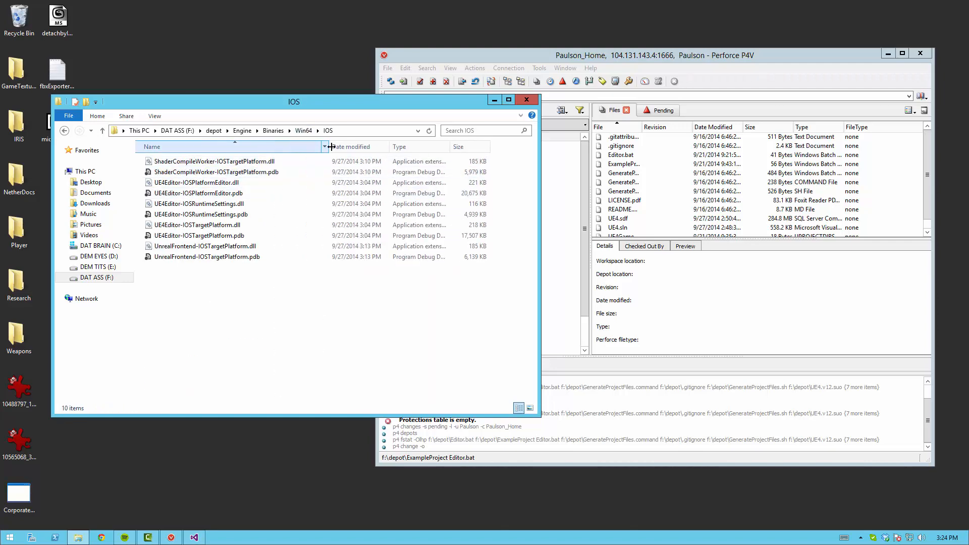
click(266, 173)
key(Delete)
Delete the IOSPlatformEditor, IOSRuntimeSettings and IOSTargetPlatform .pdb files of UE4Editor and UnrealFrontend-IOSTargetPlatform.pdb from the IOS folder.
key(Down)
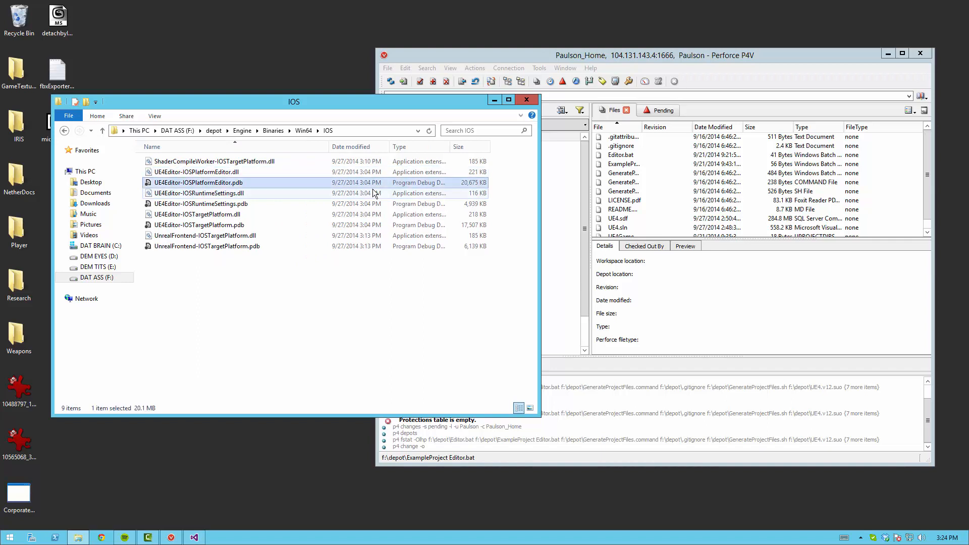
key(Delete)
key(Down)
key(Delete)
key(Down)
key(Delete)
key(Down)
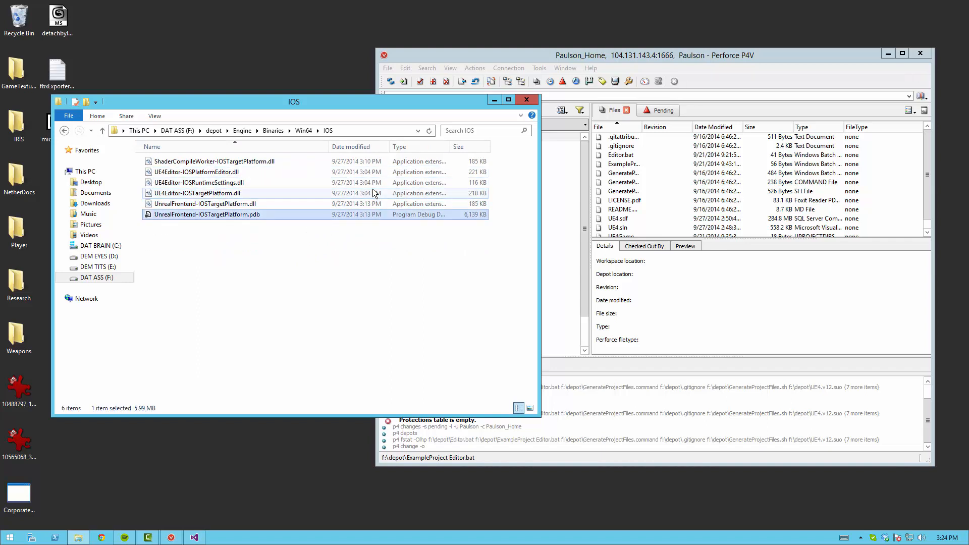
key(Delete)
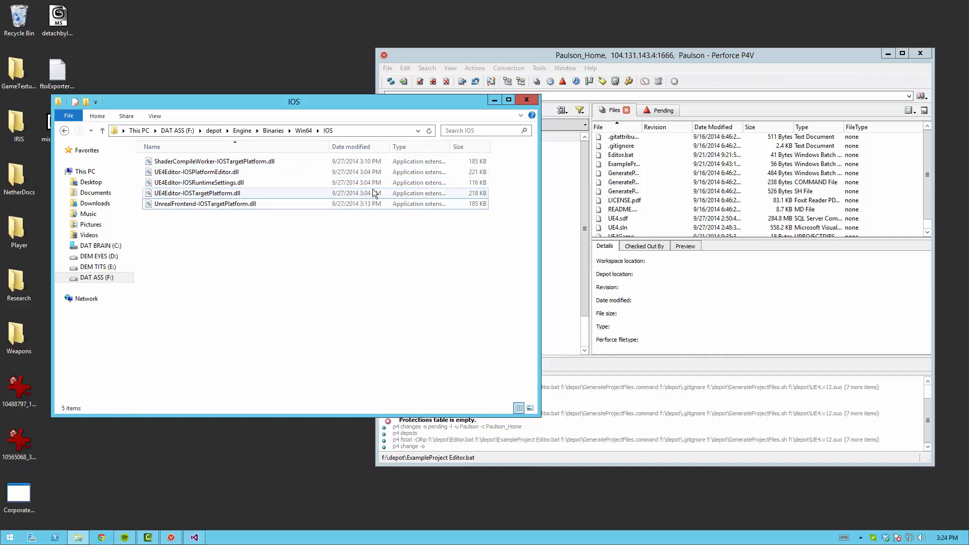
Open Win64's Linux subfolder and delete the UE4Editor and UnrealFrontend .pdb files for the LinuxNoEditor, LinuxServer and Linux target platforms.
click(300, 130)
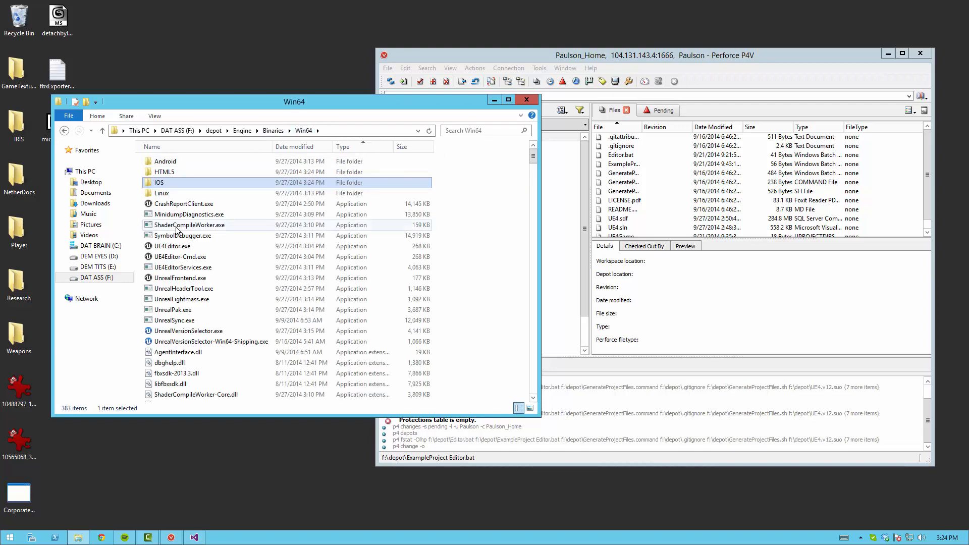
double_click(163, 193)
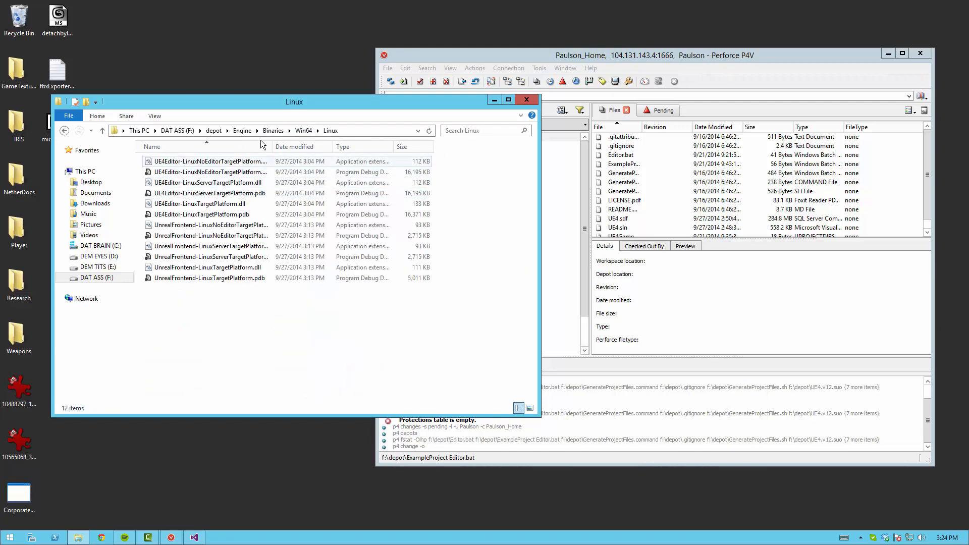
drag(271, 147, 316, 147)
click(283, 173)
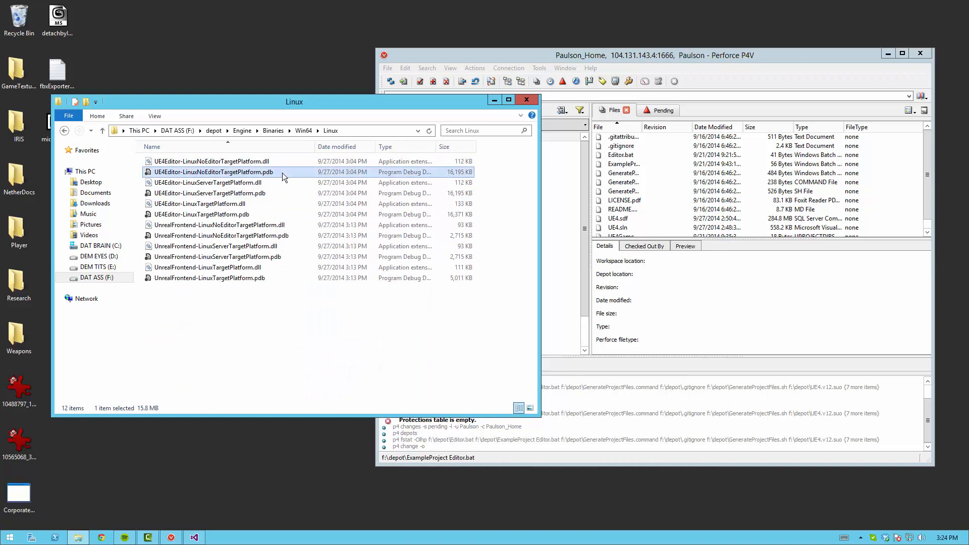
key(Down)
key(Delete)
key(Down)
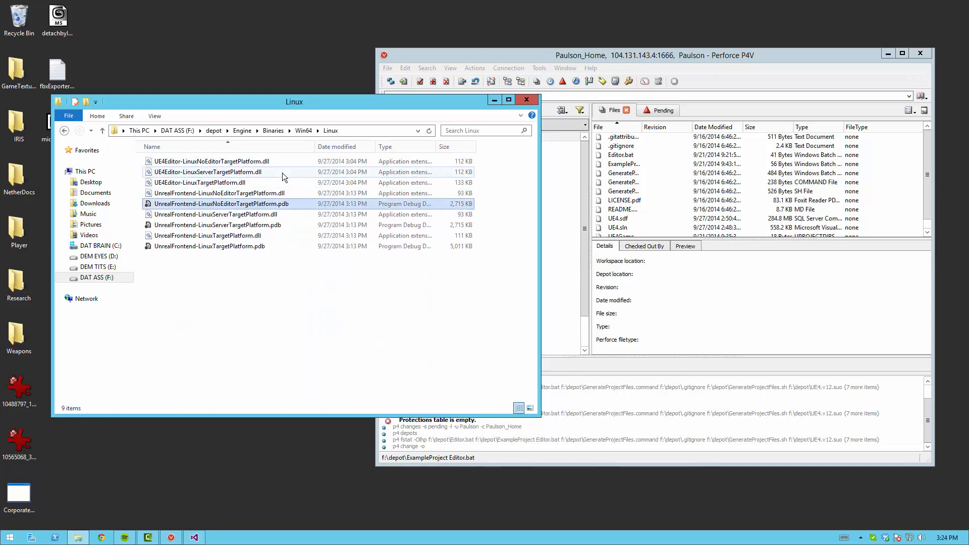
key(Delete)
key(Down)
key(Delete)
key(Down)
key(Delete)
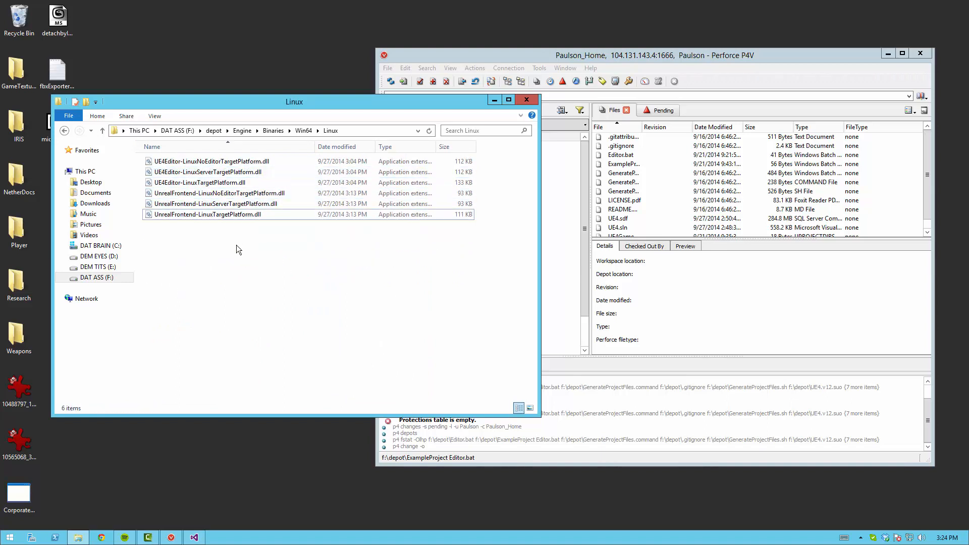
In ExampleProject's Binaries\Win64 folder, delete the ExampleProject .exe, .exp, .lib and .pdb files and UE4Editor-ExampleProject.pdb.
click(243, 130)
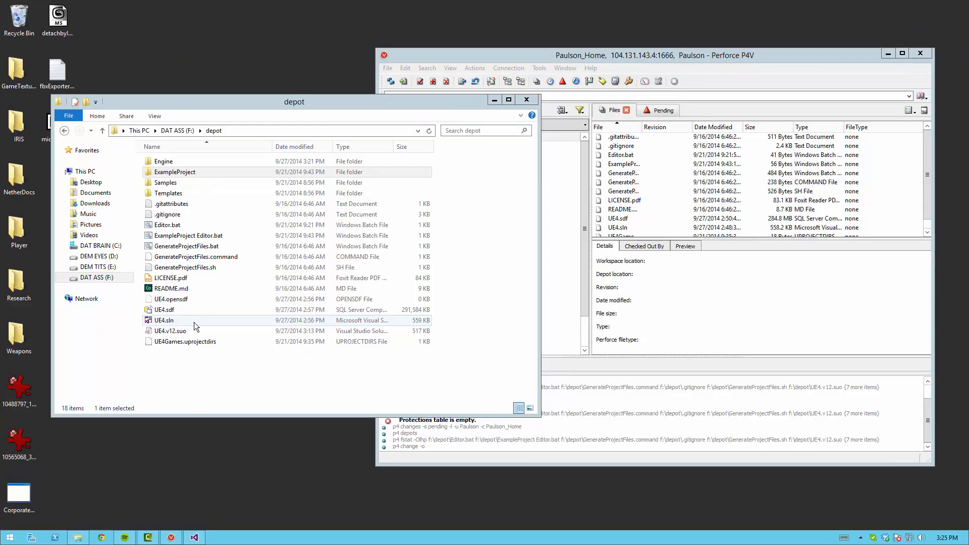
click(204, 378)
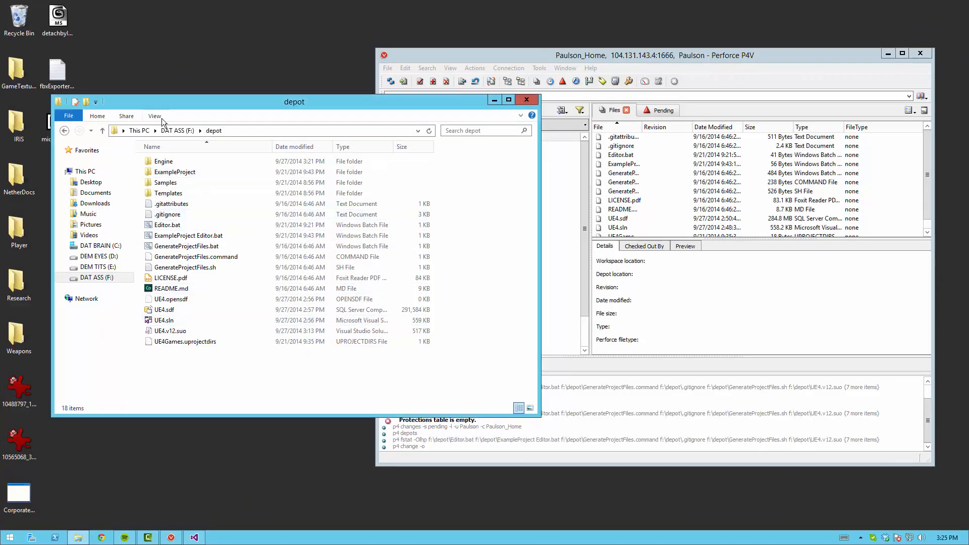
double_click(173, 175)
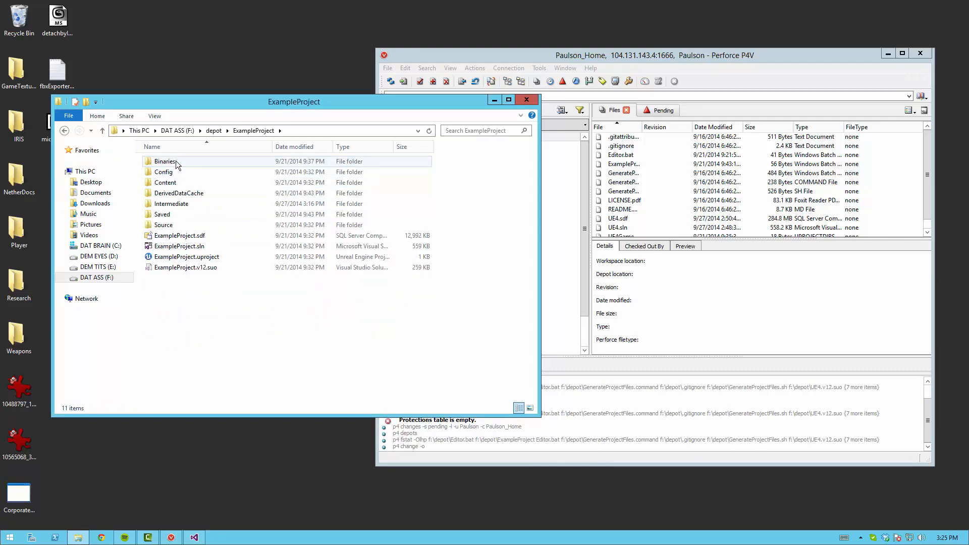
double_click(175, 162)
double_click(176, 162)
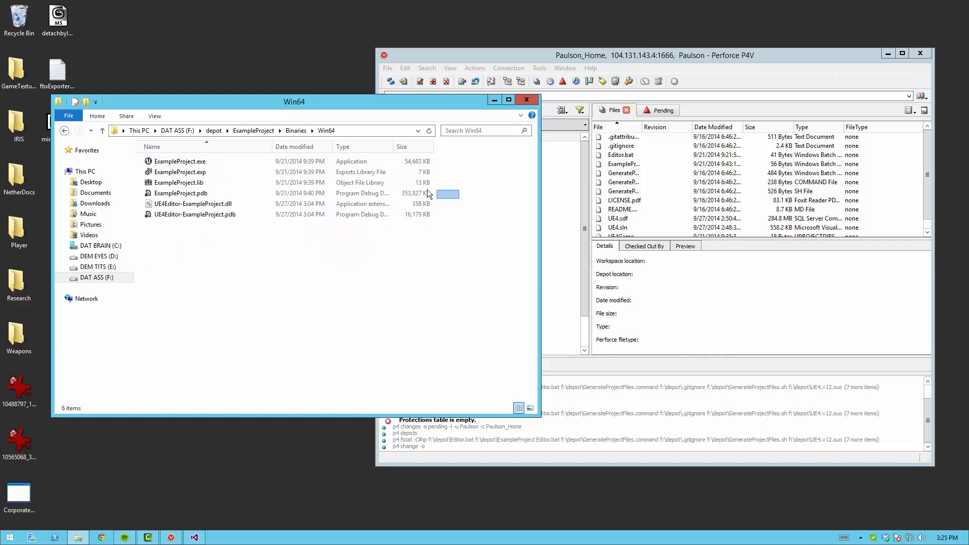
drag(428, 194, 136, 154)
key(Delete)
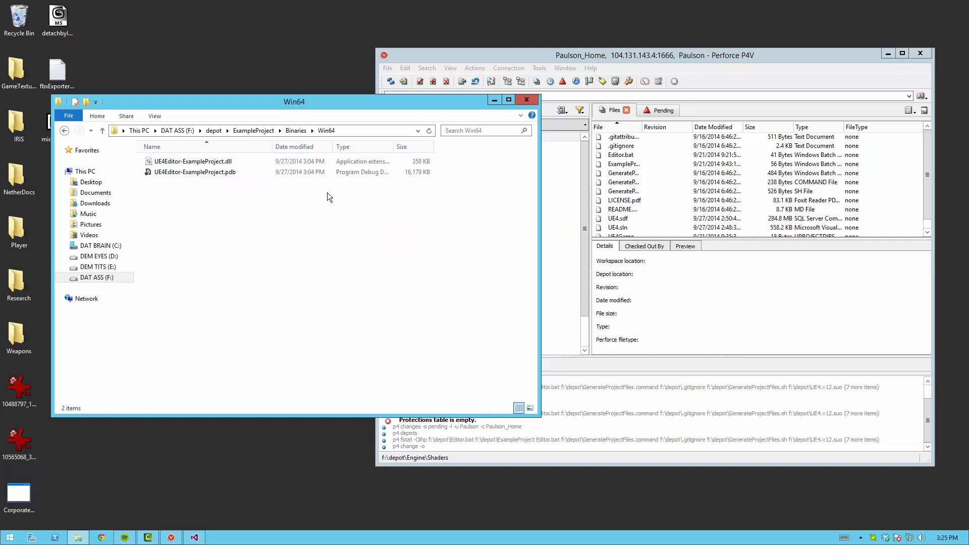
click(236, 173)
key(Delete)
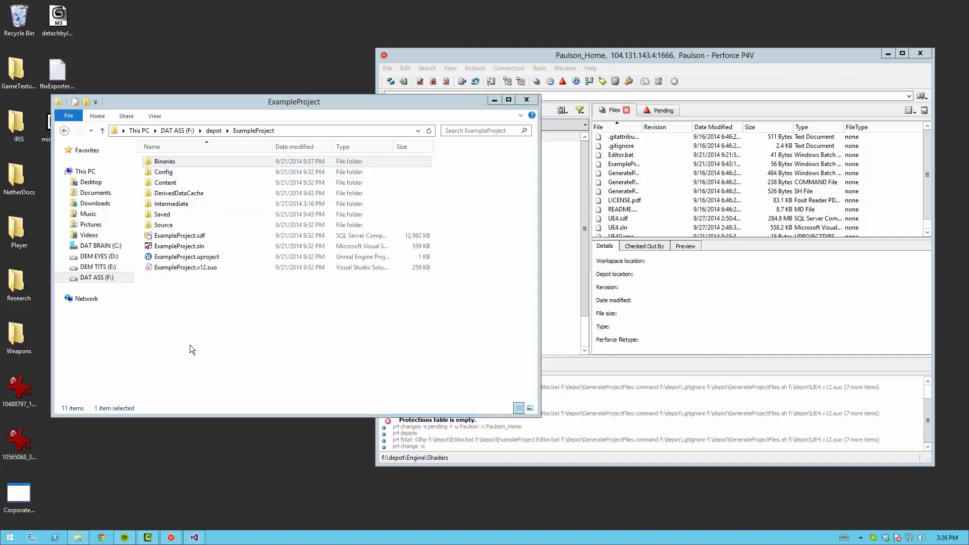
Delete the DerivedDataCache, Intermediate and Saved folders from the ExampleProject folder.
click(190, 345)
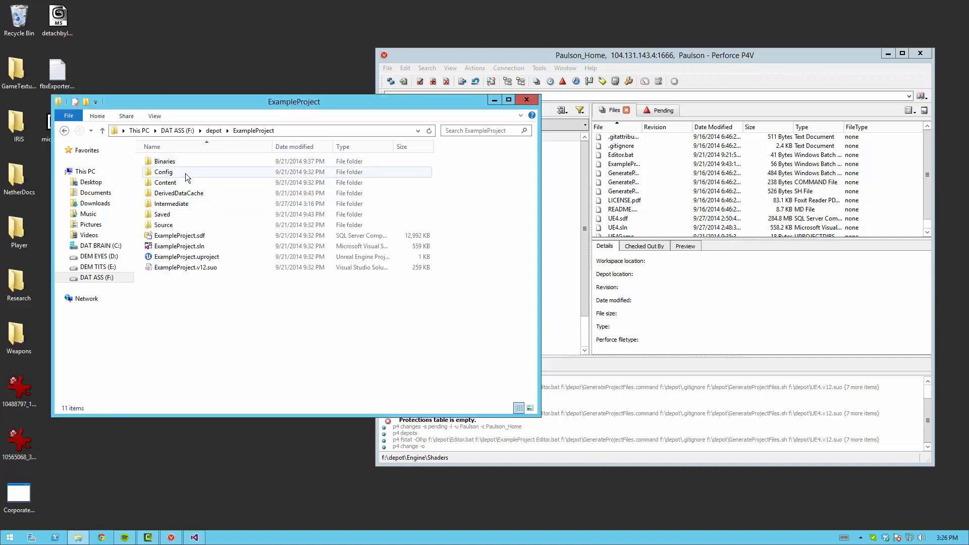
click(192, 193)
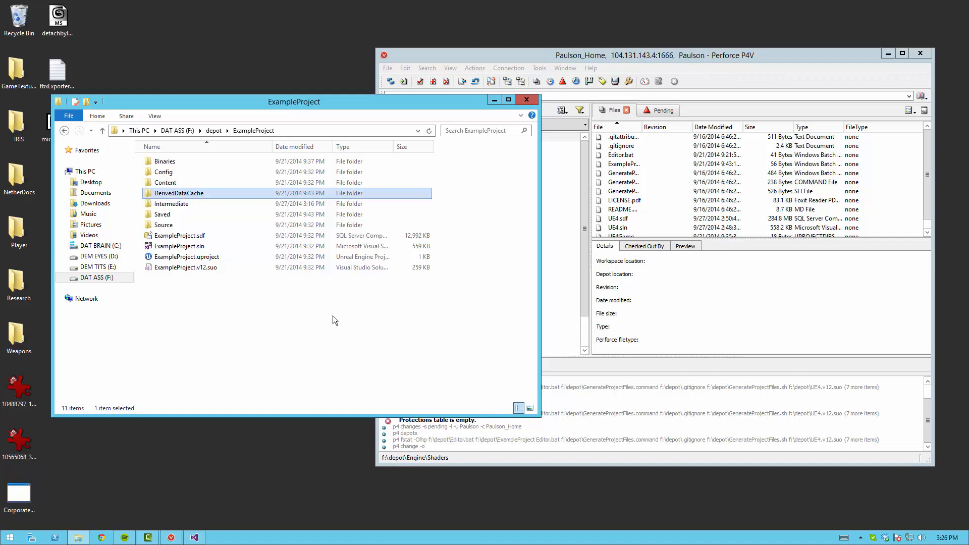
key(Delete)
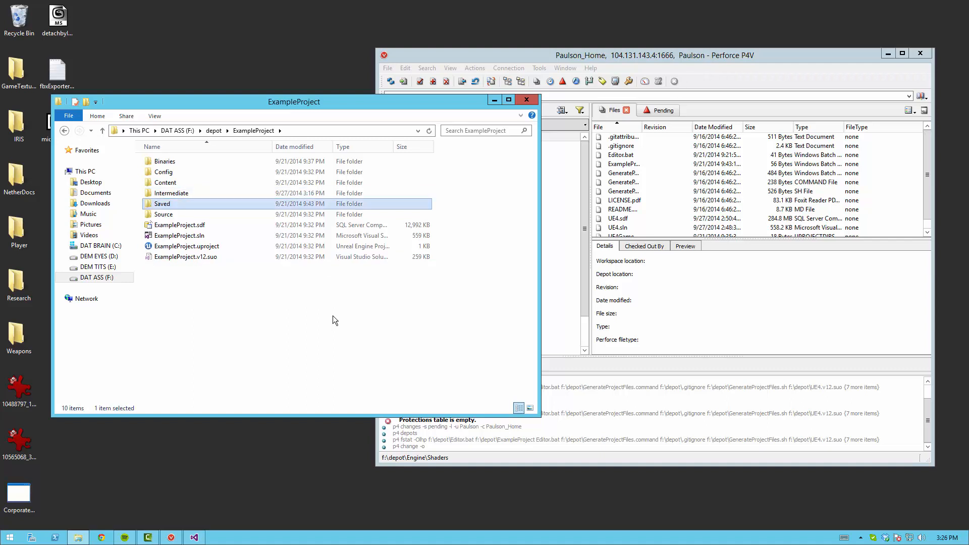
key(Delete)
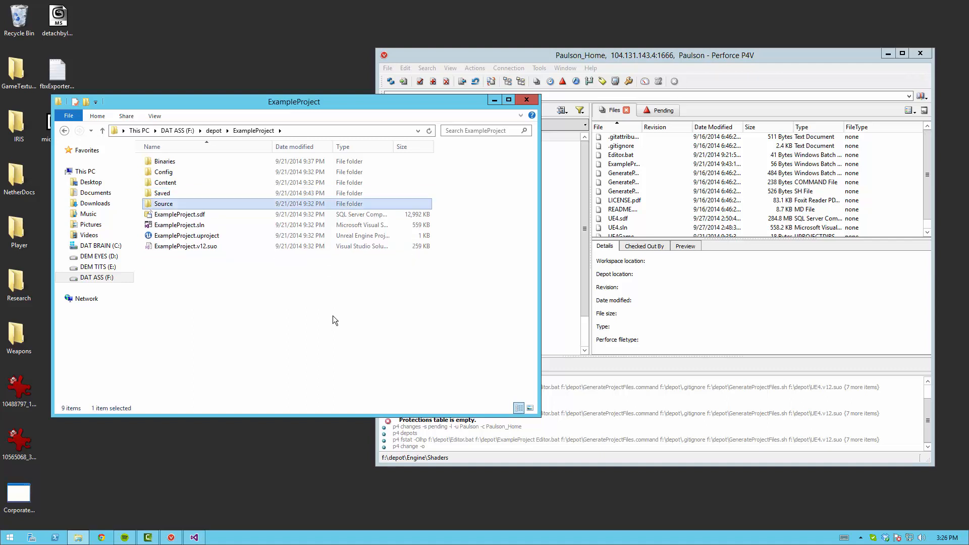
key(Delete)
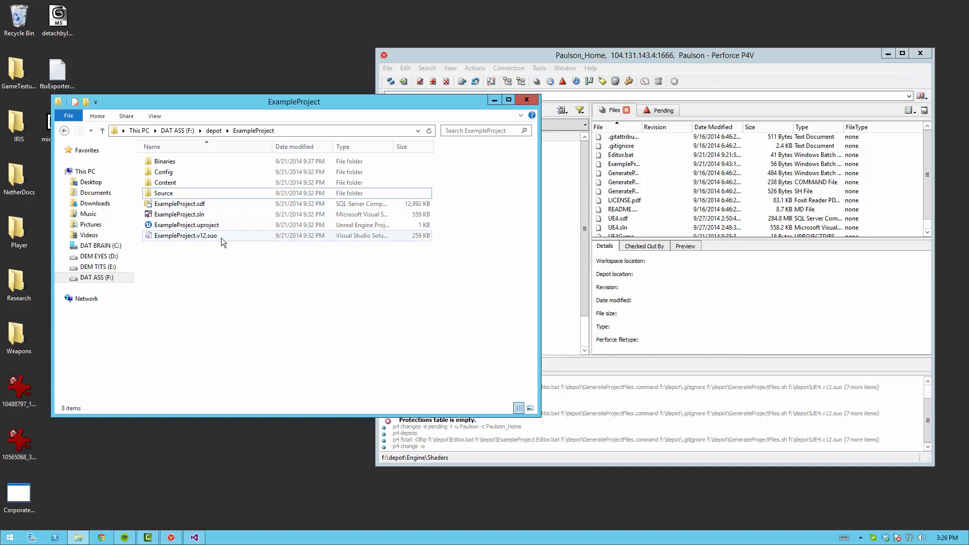
Delete ExampleProject.sdf, ExampleProject.sln and ExampleProject.v12.suo from the project folder, keeping ExampleProject.uproject.
drag(262, 296, 200, 209)
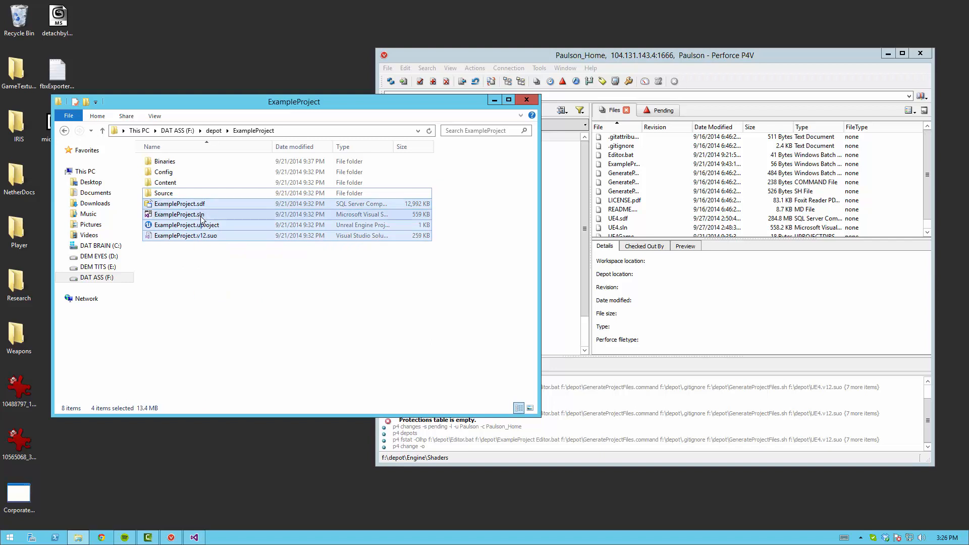
ctrl+click(232, 226)
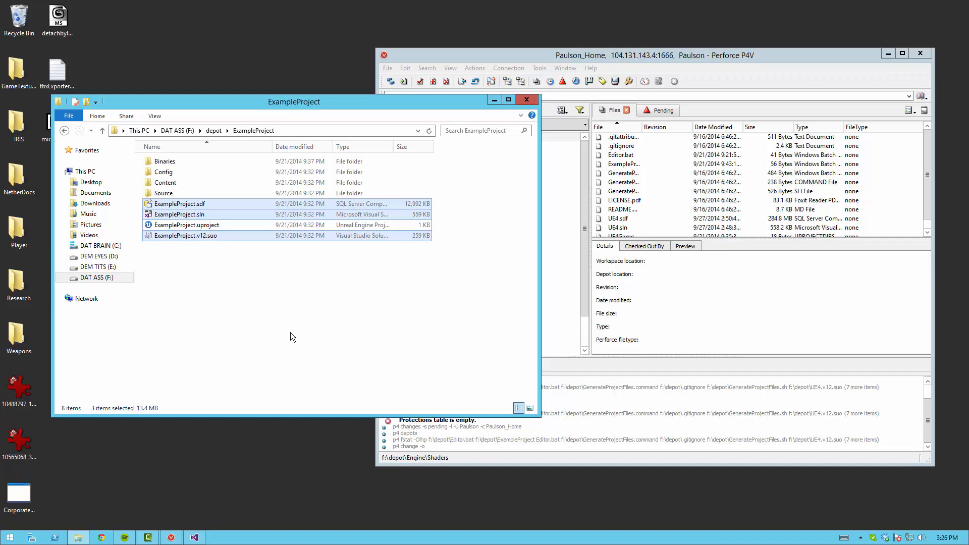
key(Delete)
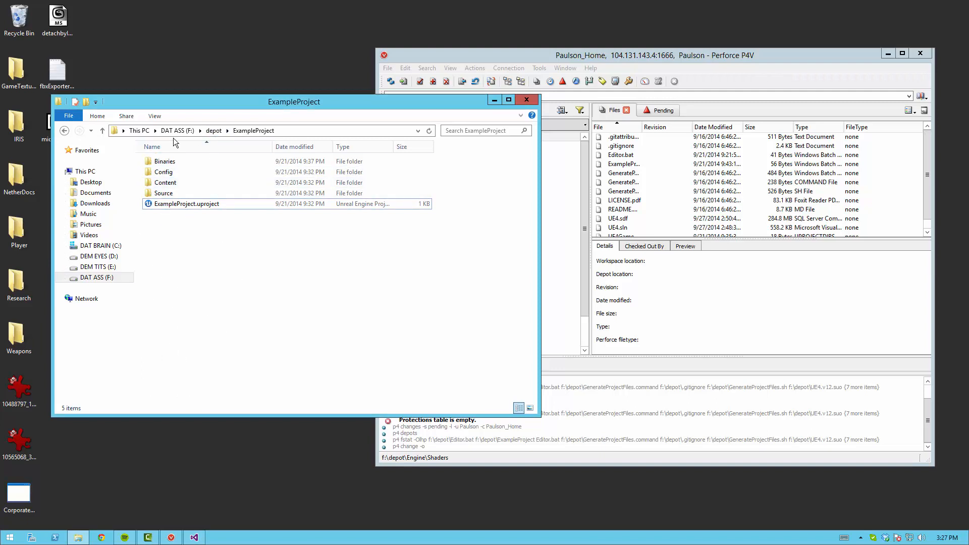
Return to the depot folder, then switch to Visual Studio and close it.
click(213, 130)
click(192, 364)
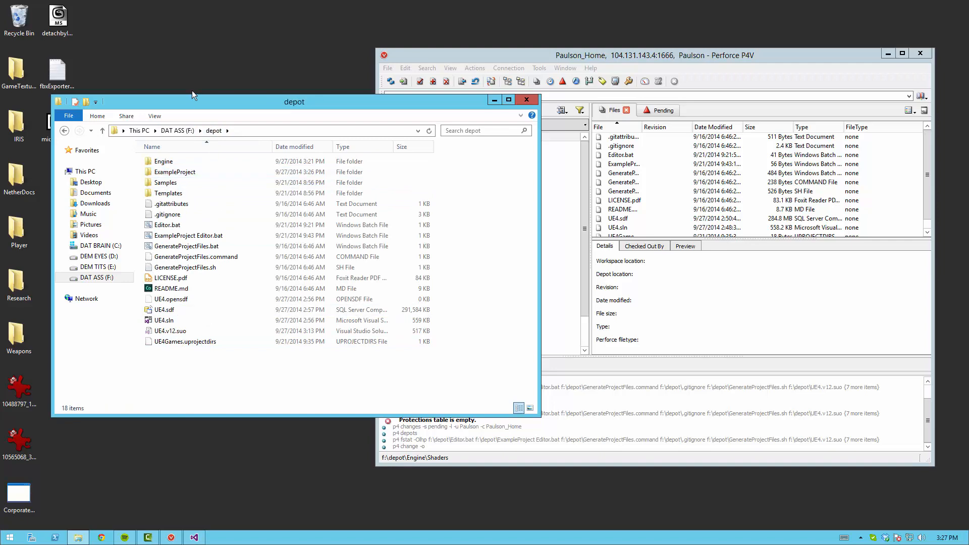
click(194, 537)
click(960, 8)
Delete UE4.sdf, UE4.sln and UE4.v12.suo from the depot folder, keeping UE4Games.uprojectdirs.
click(174, 302)
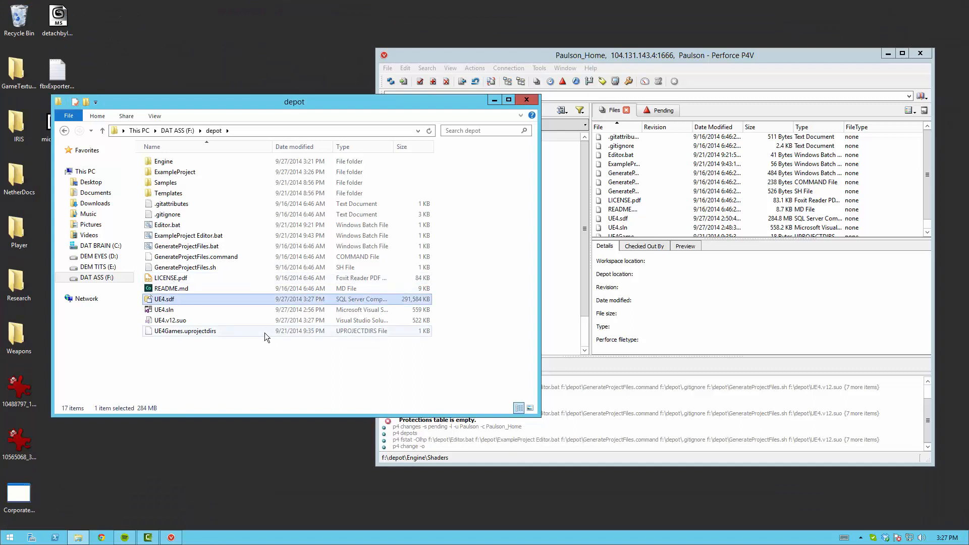
key(shift+Down)
key(shift+Down)
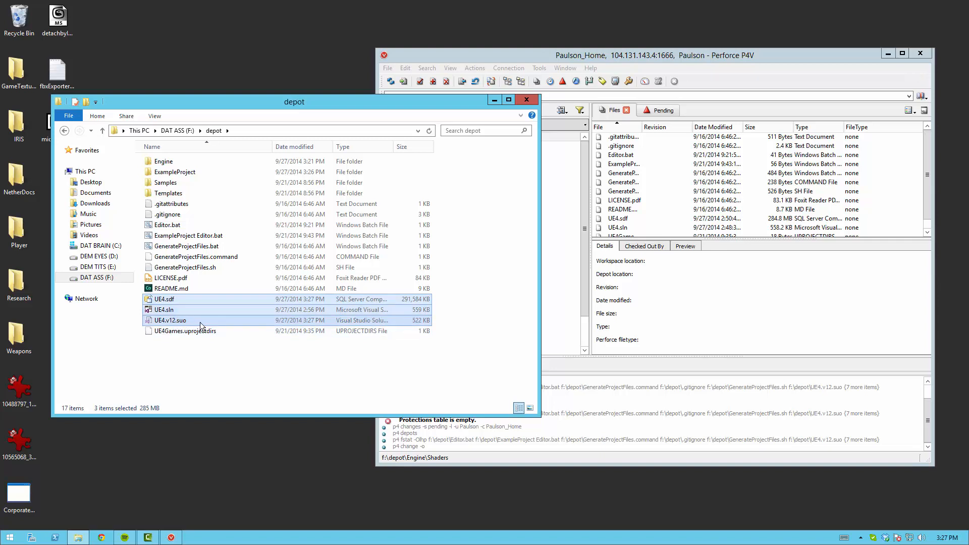
key(shift+Up)
key(shift+Up)
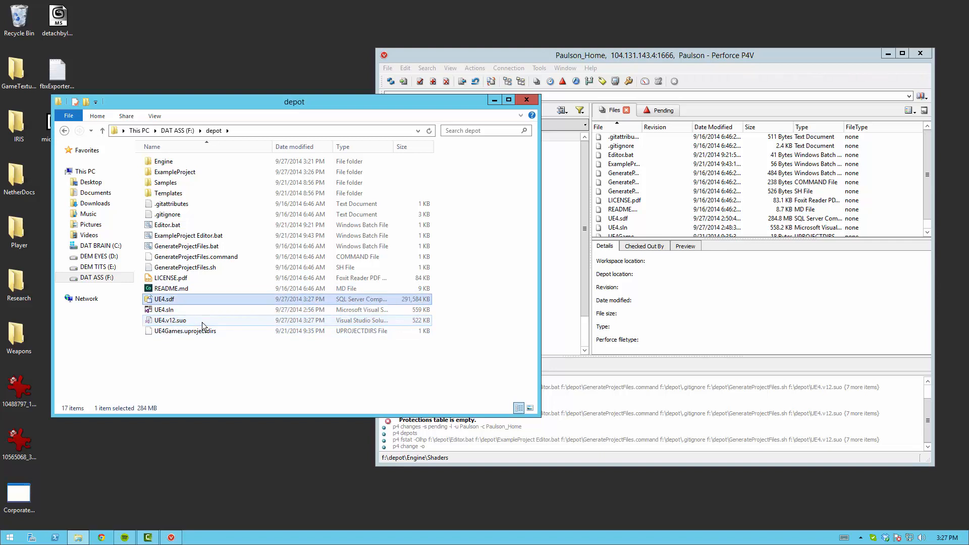
key(shift+Down)
key(shift+Down)
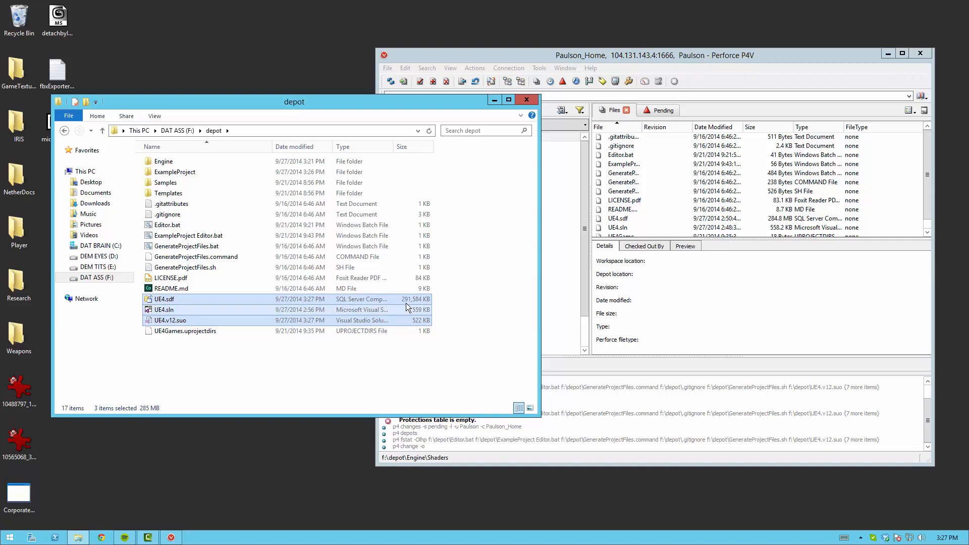
key(Delete)
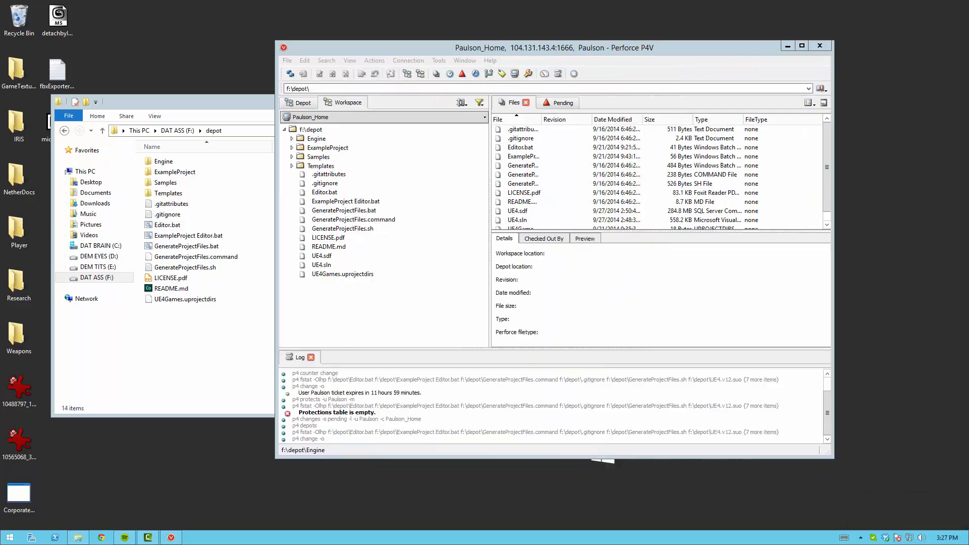
Switch to Perforce P4V and mark the whole f:\depot workspace folder for add.
click(211, 346)
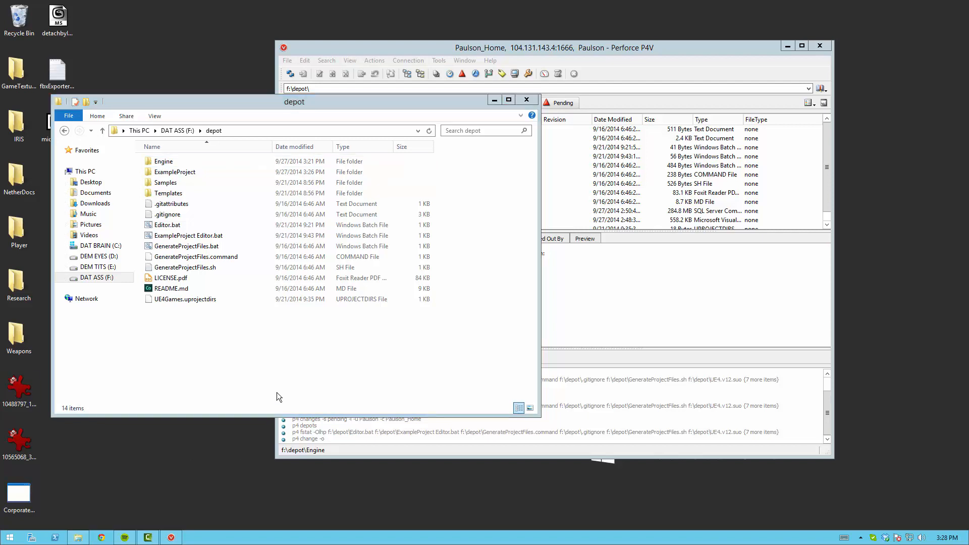
click(391, 45)
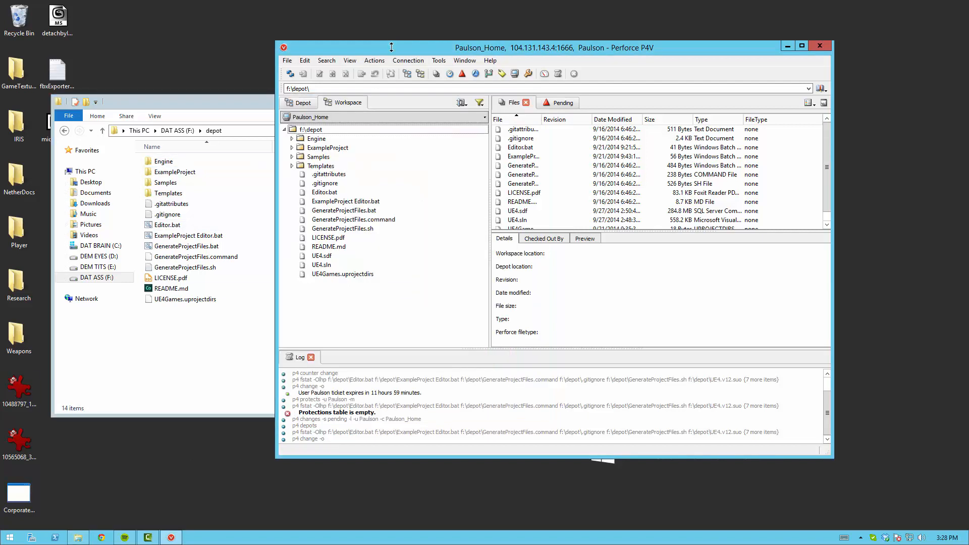
right_click(319, 131)
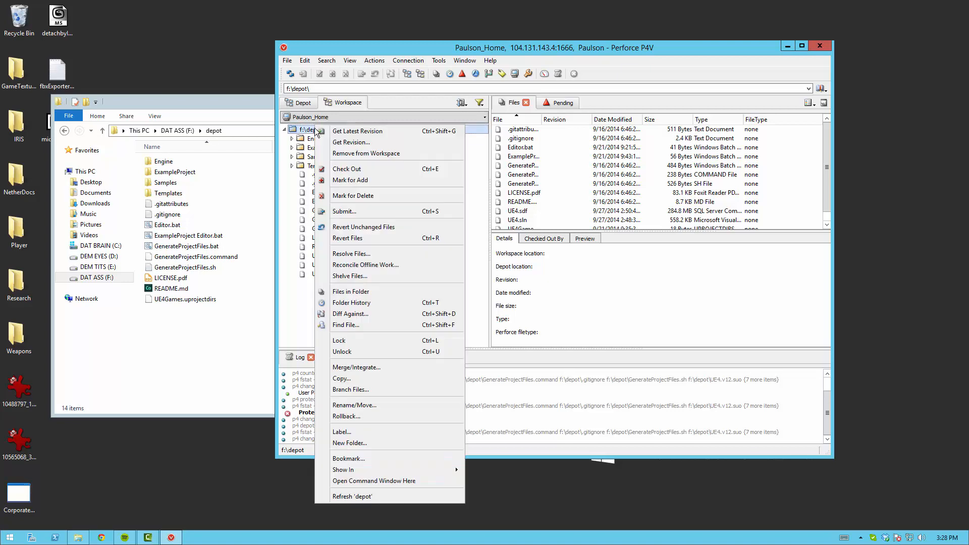
right_click(303, 130)
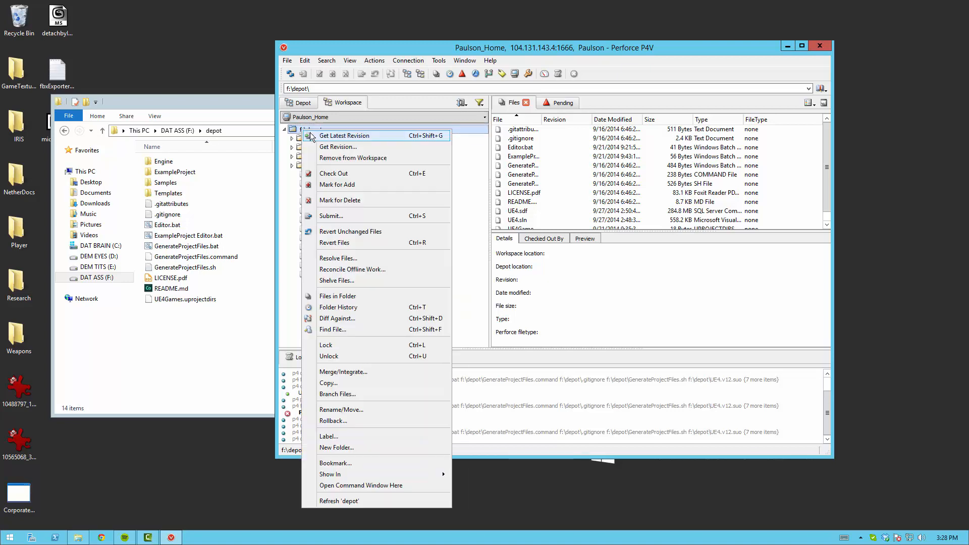
click(341, 185)
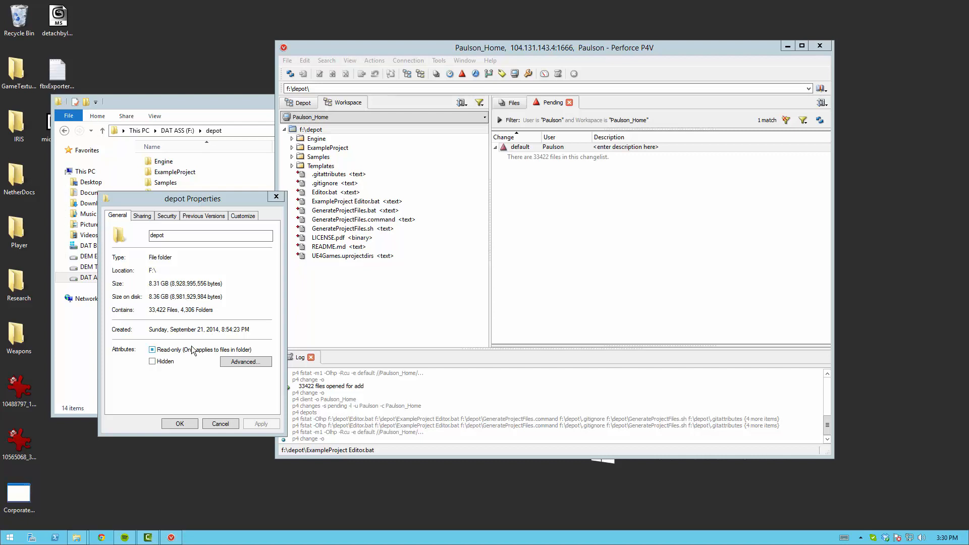
Close the depot properties and examine the Engine folder's subfolders and available actions in the P4V workspace tree.
click(219, 427)
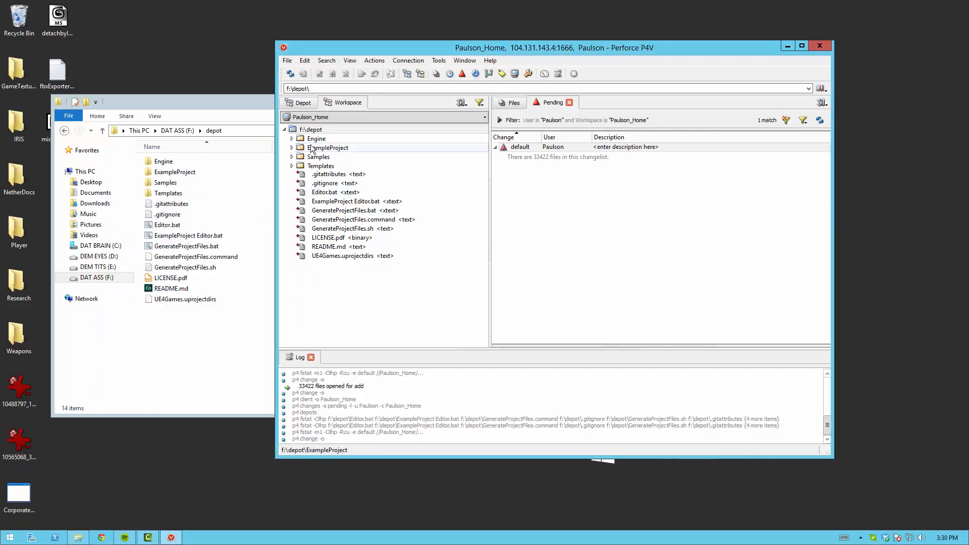
click(292, 139)
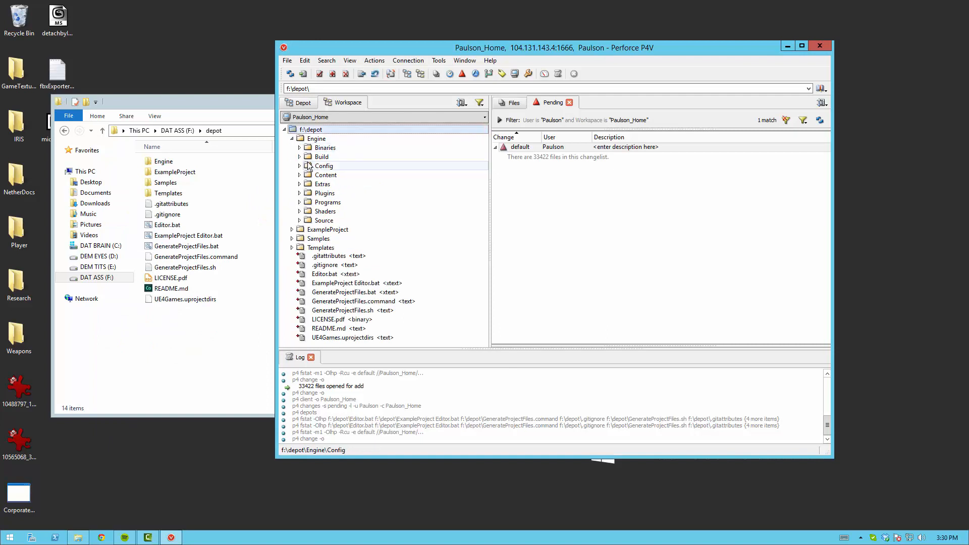
right_click(322, 148)
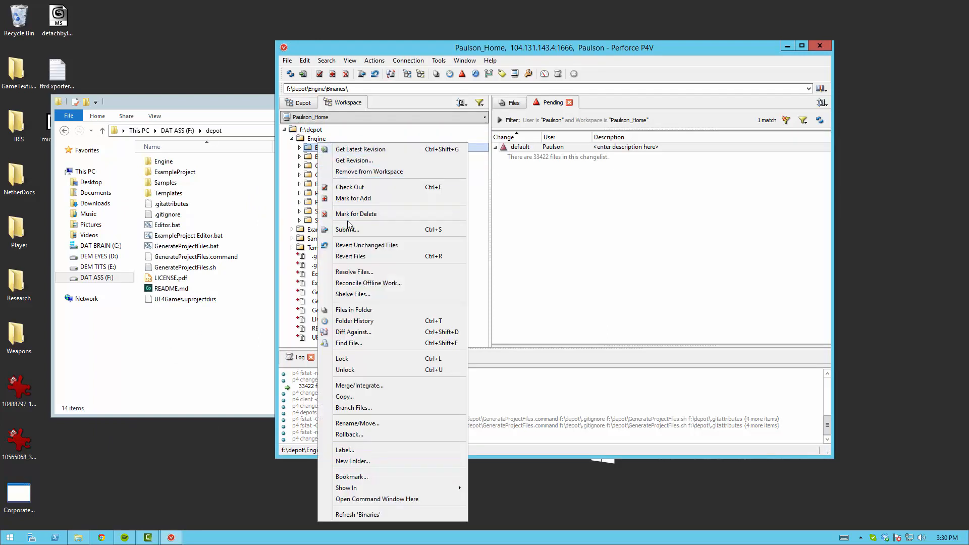
click(291, 191)
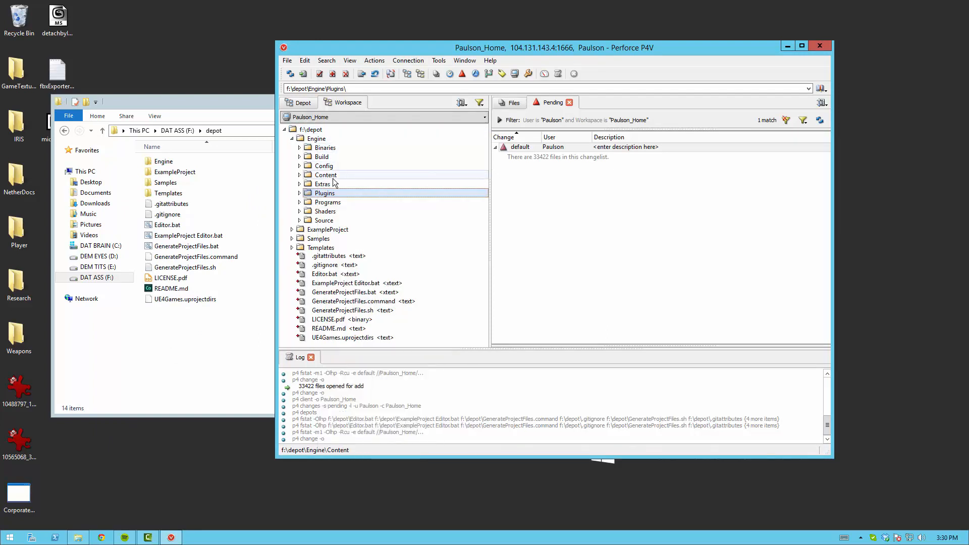
right_click(329, 175)
click(285, 203)
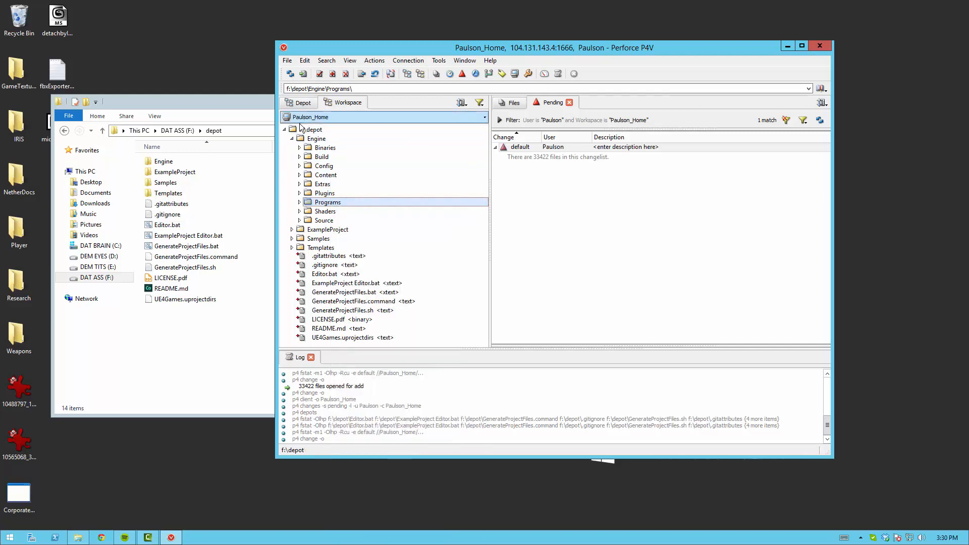
click(292, 139)
right_click(317, 137)
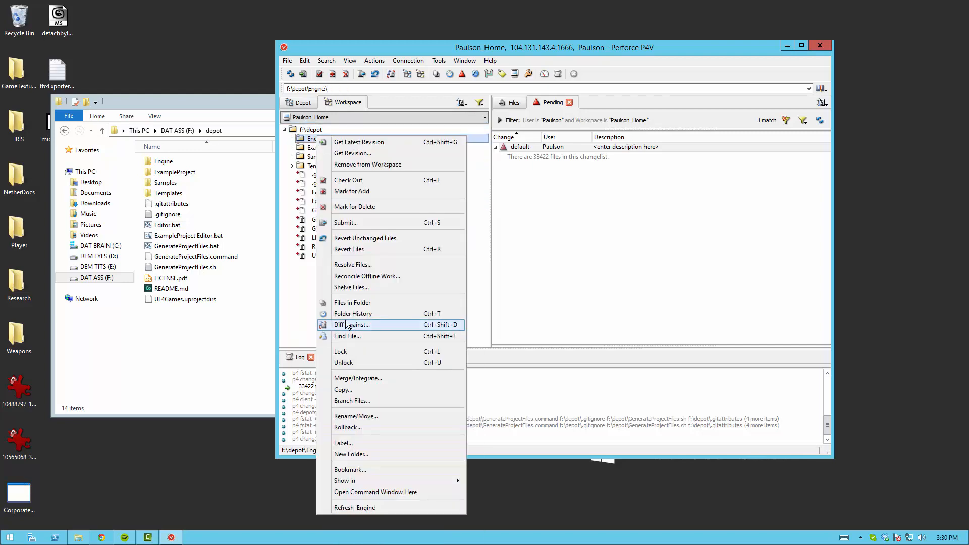
click(286, 316)
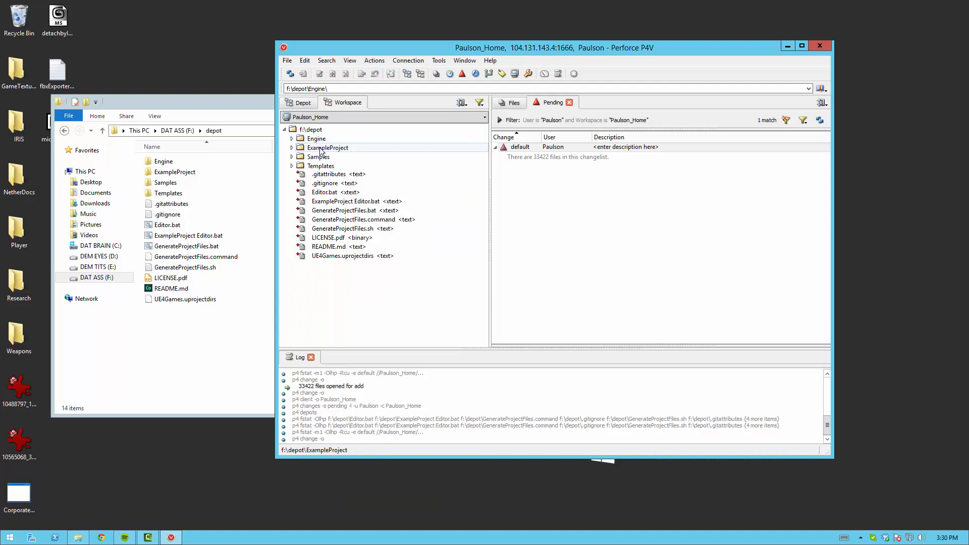
Examine the contents of Samples, down to StarterContent\Content, and of Templates in the workspace tree.
click(292, 156)
click(299, 165)
click(307, 174)
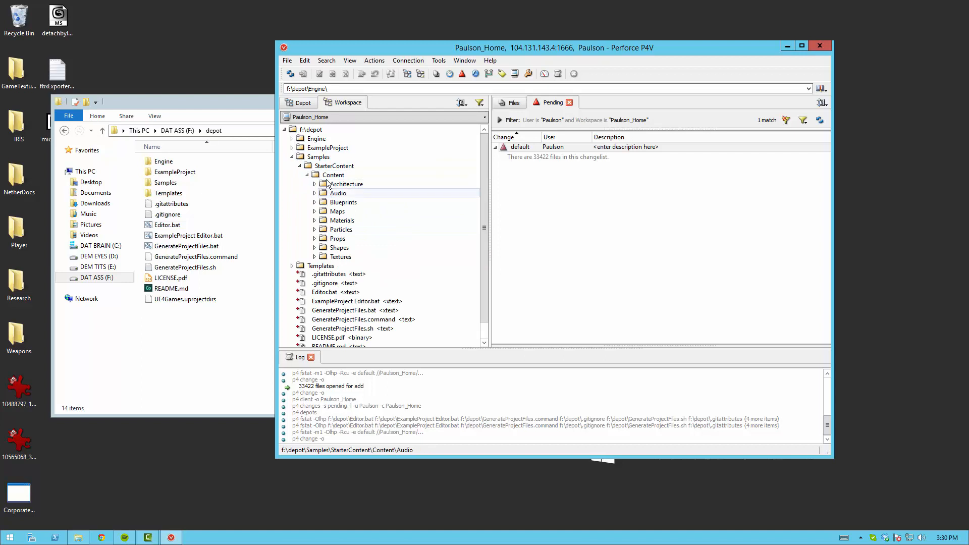
click(291, 157)
click(291, 166)
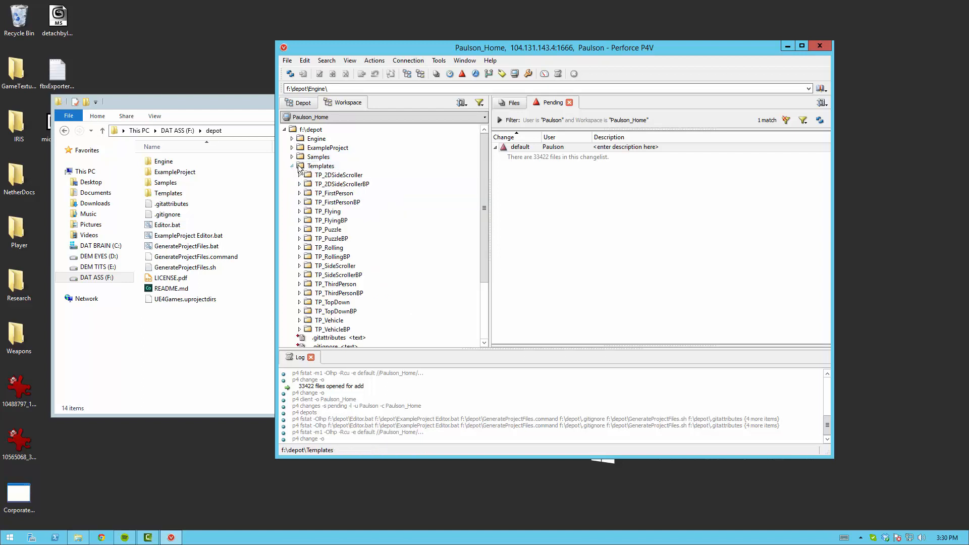
Switch to File Explorer and check the size and file count of the Templates and Samples folders.
right_click(170, 195)
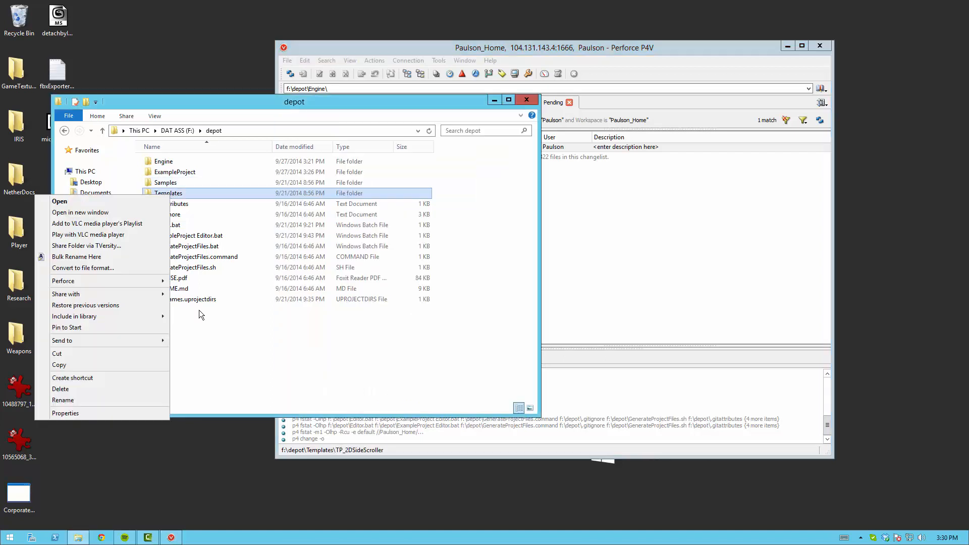
click(95, 414)
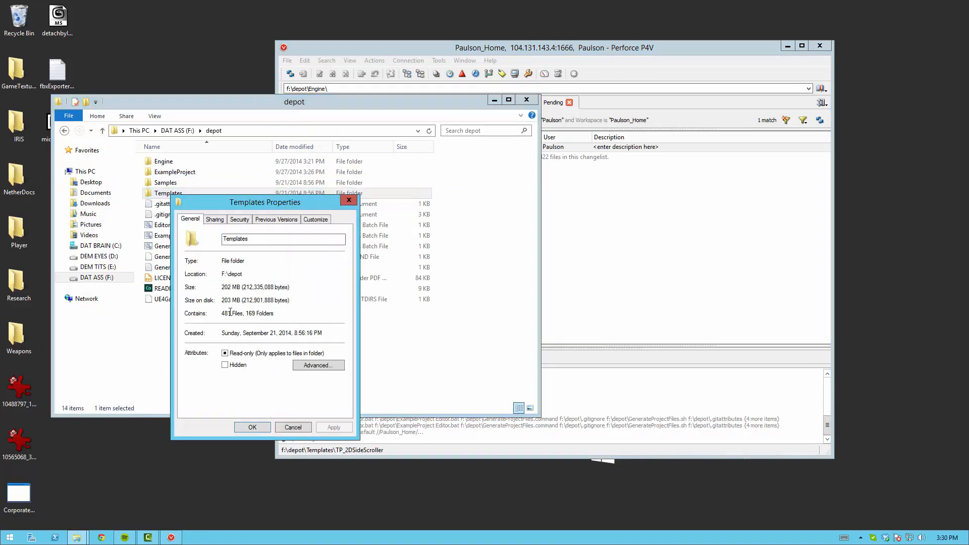
click(348, 200)
right_click(170, 184)
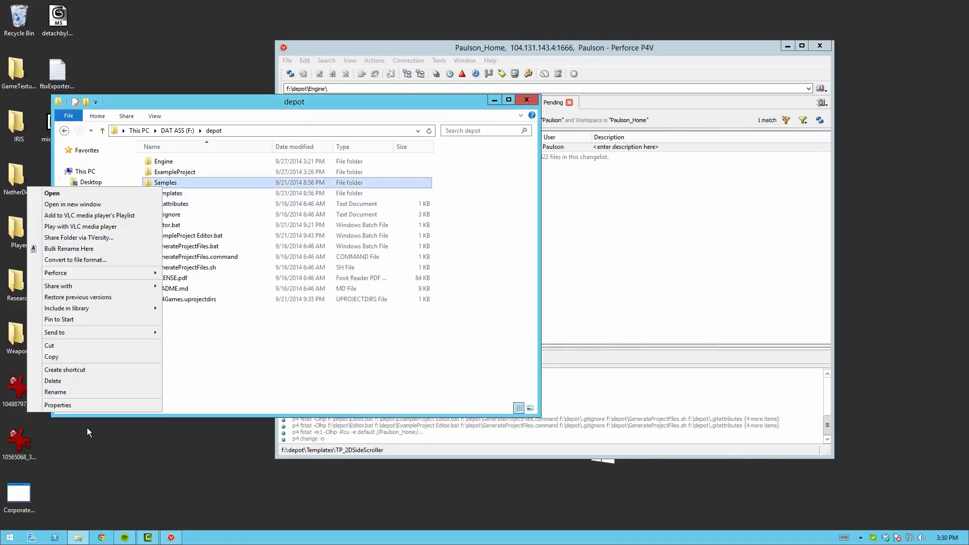
click(83, 404)
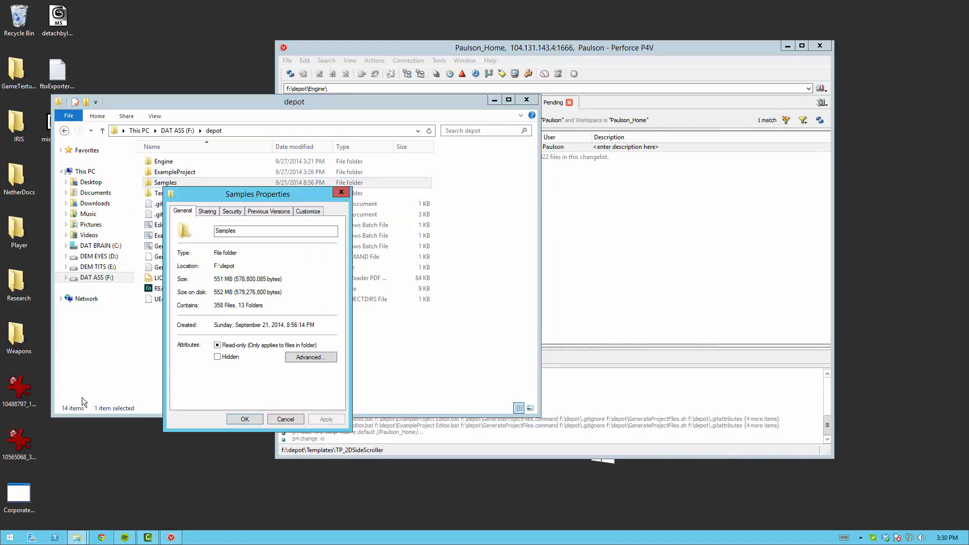
click(341, 192)
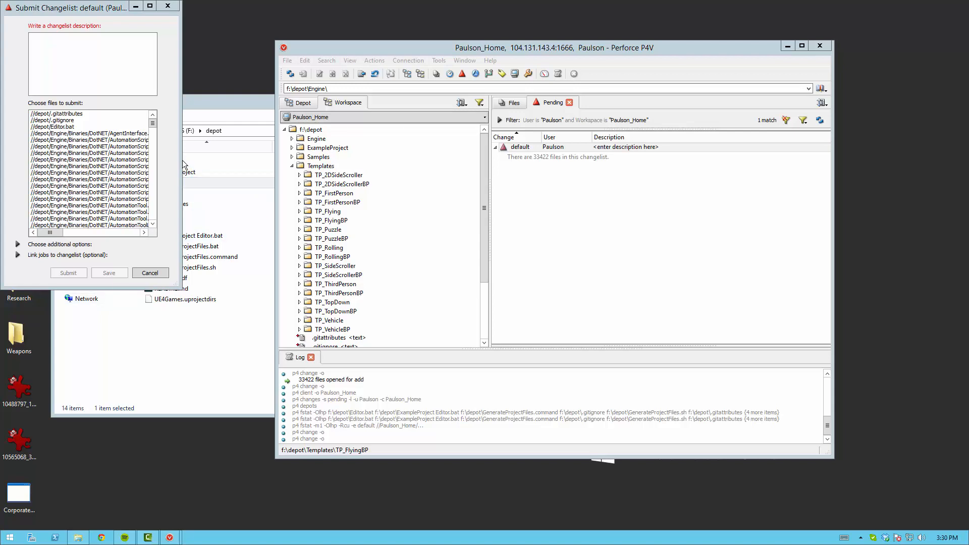
Submit the default changelist in P4V with the description "Initial Commit" and show the Engine folder's history.
drag(183, 159, 395, 159)
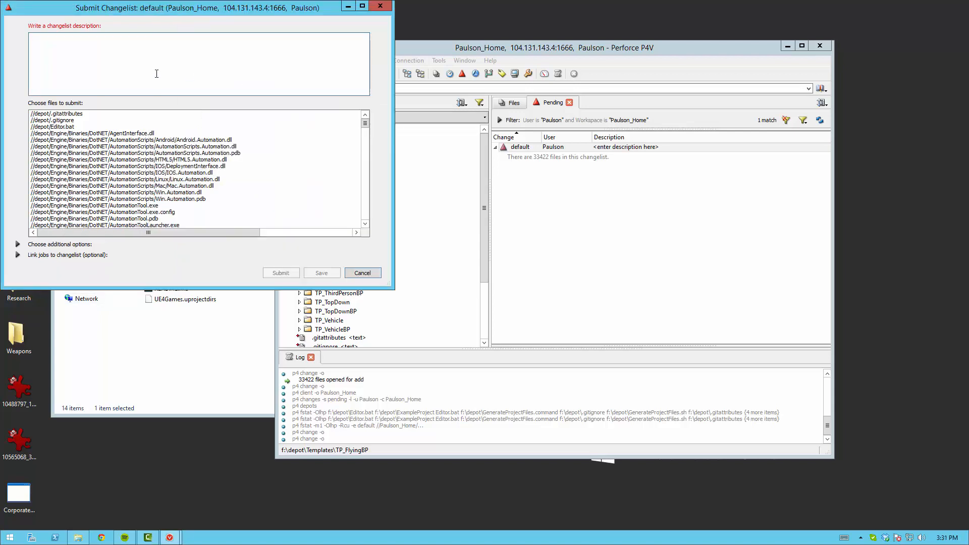
text(Initial )
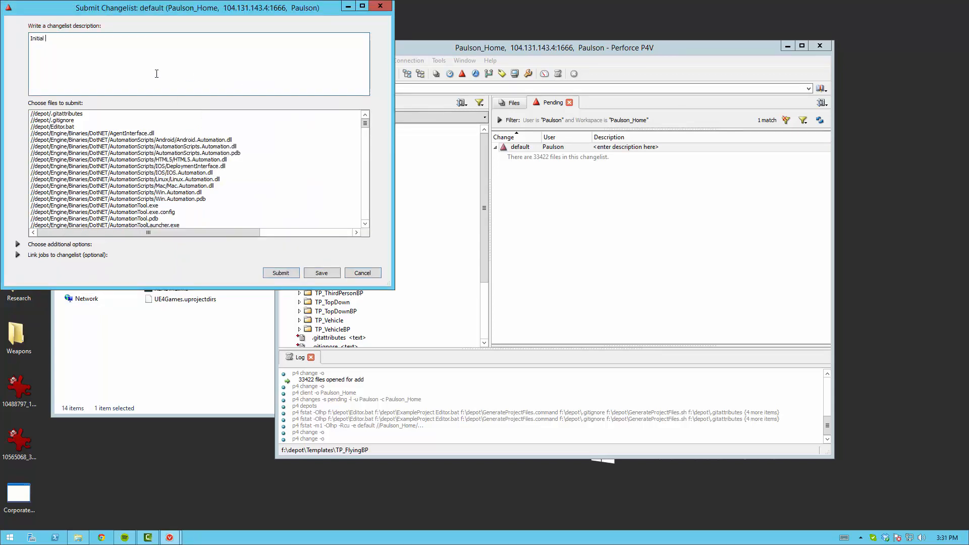
text(Commit)
click(278, 272)
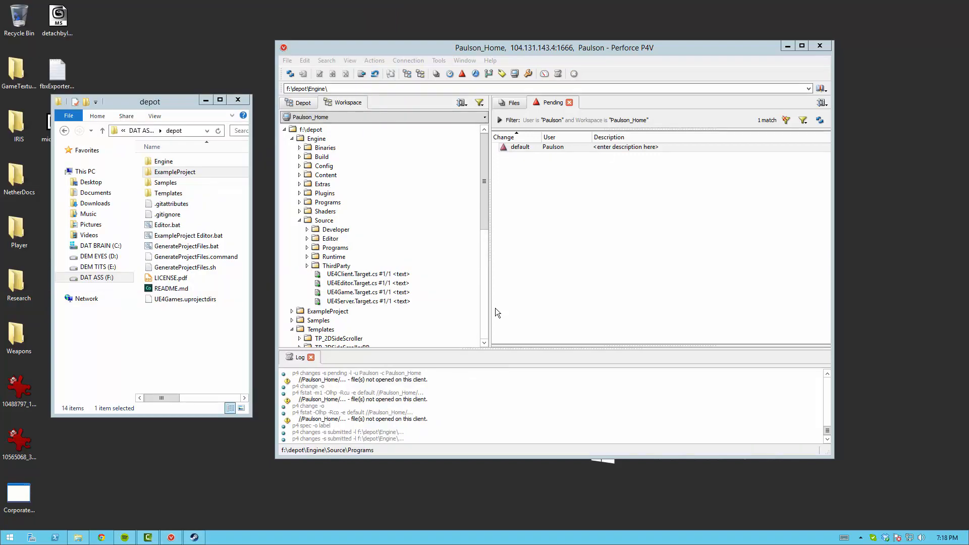
click(449, 75)
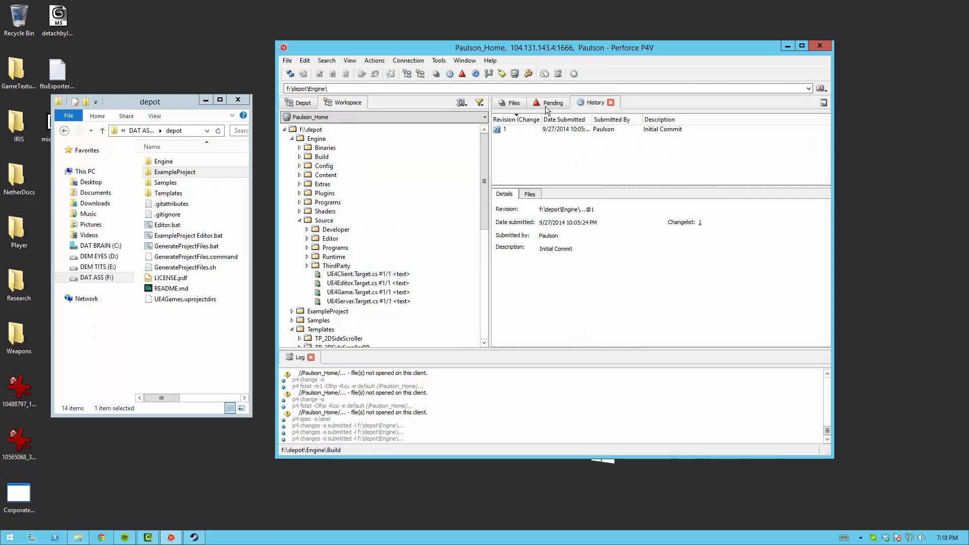
Launch the Unreal Editor from the depot folder with ExampleProject Editor.bat, play the level and stop it.
click(207, 347)
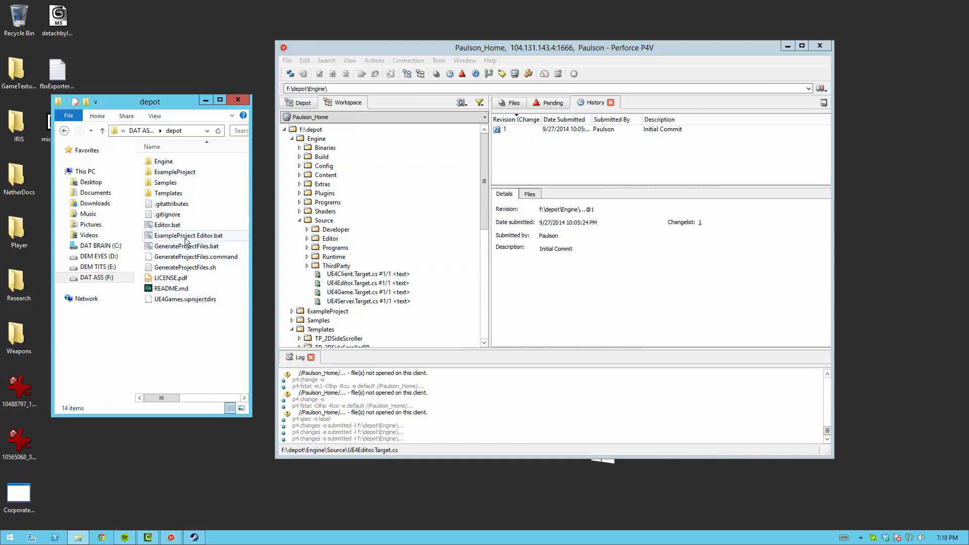
click(186, 235)
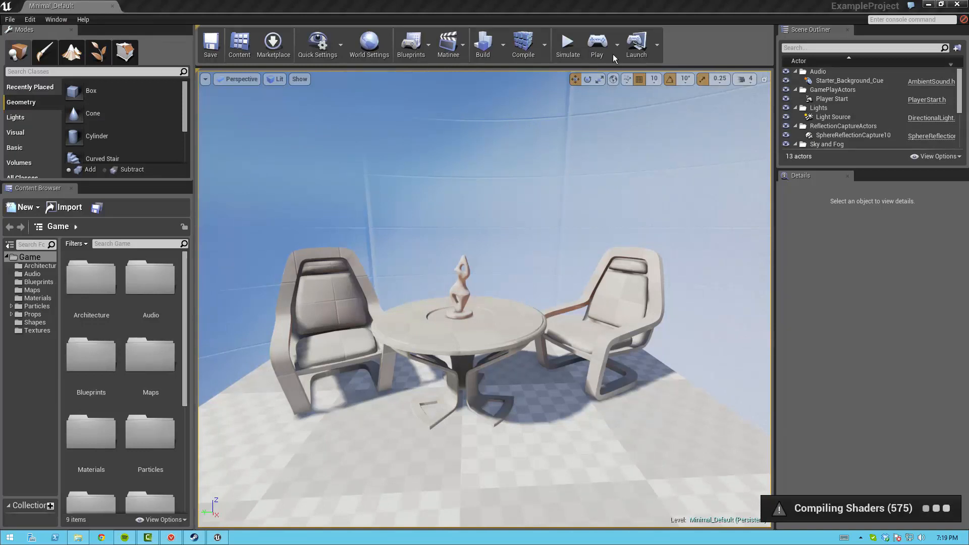
click(604, 44)
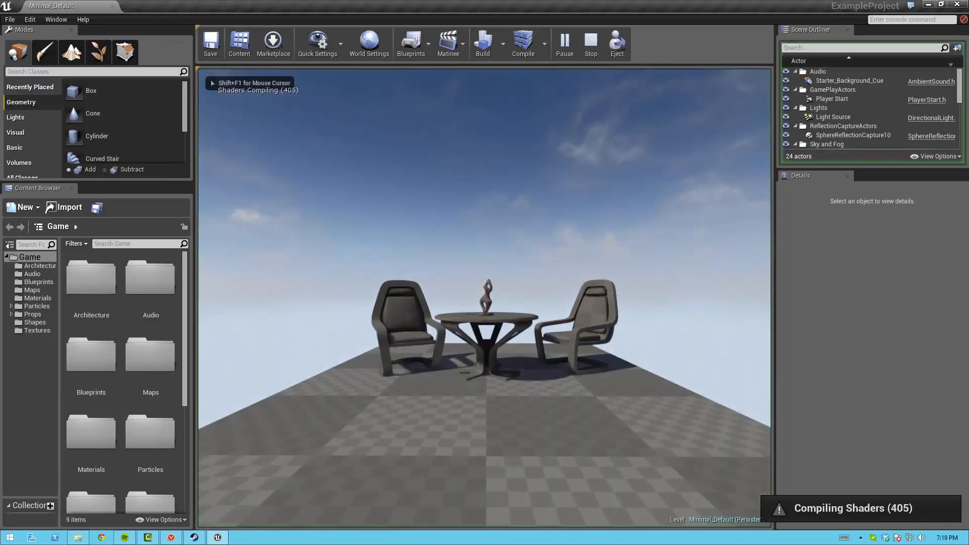
key(Escape)
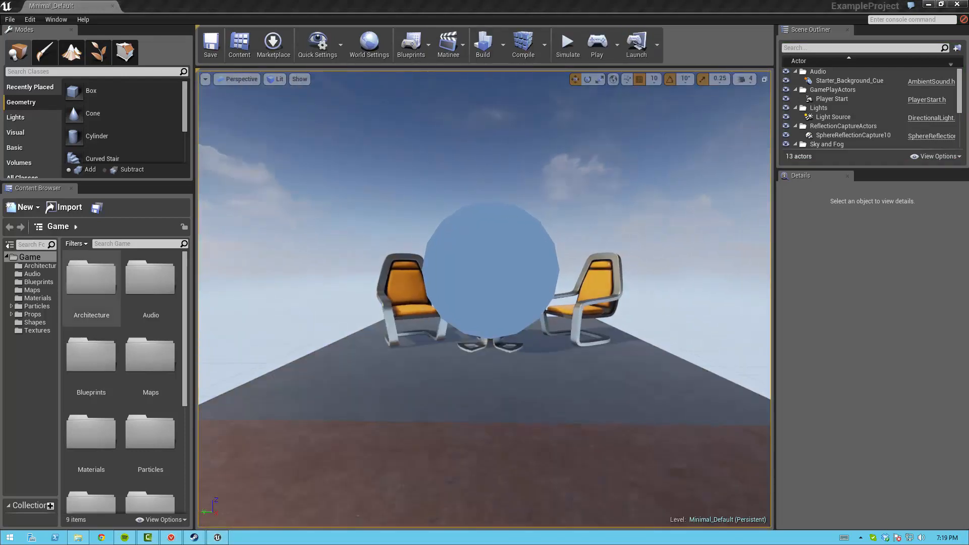
Close the Unreal Editor and run GenerateProjectFiles.bat from the depot folder.
click(956, 4)
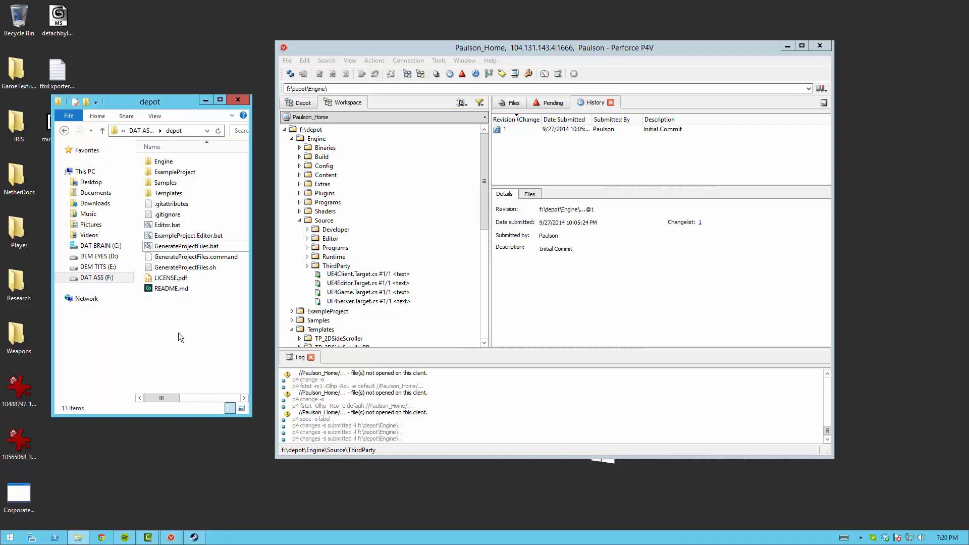
double_click(171, 246)
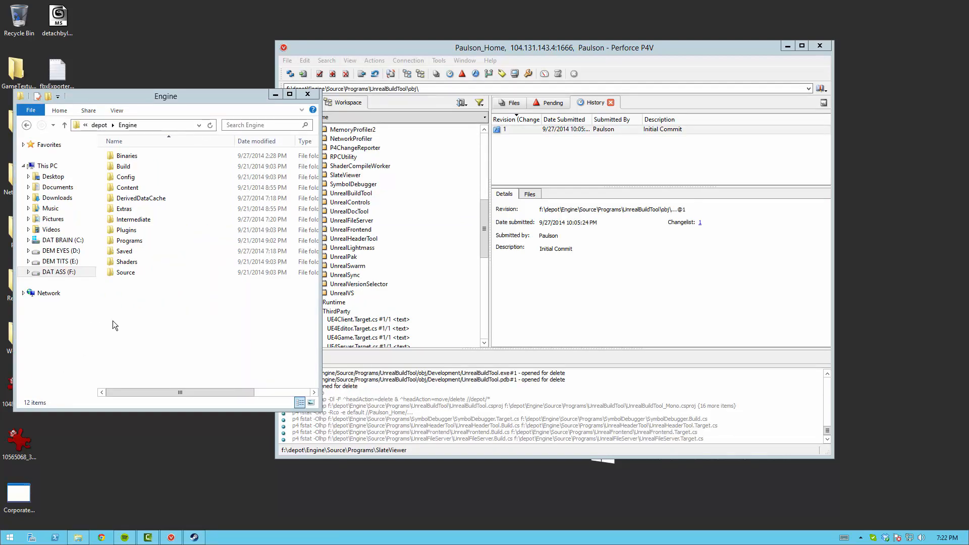
double_click(147, 275)
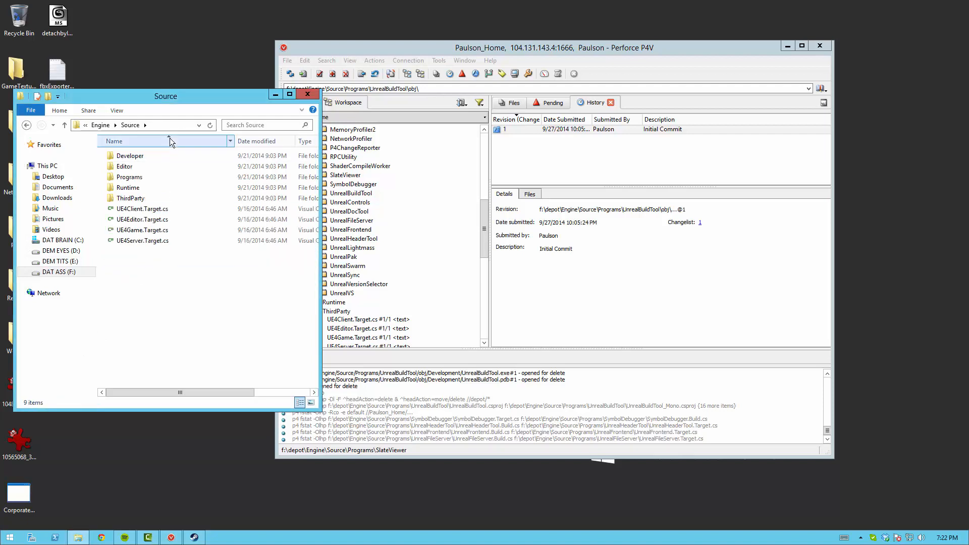
double_click(131, 177)
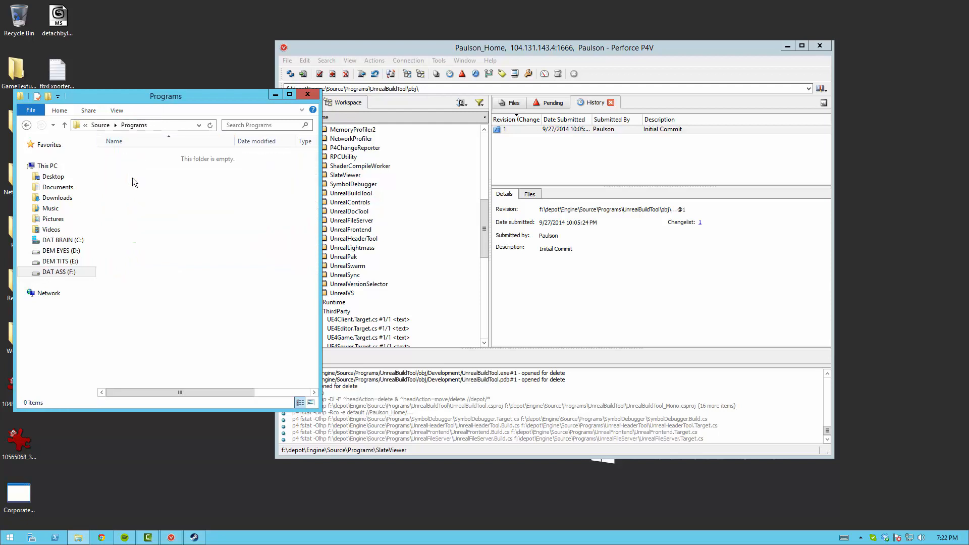
click(255, 124)
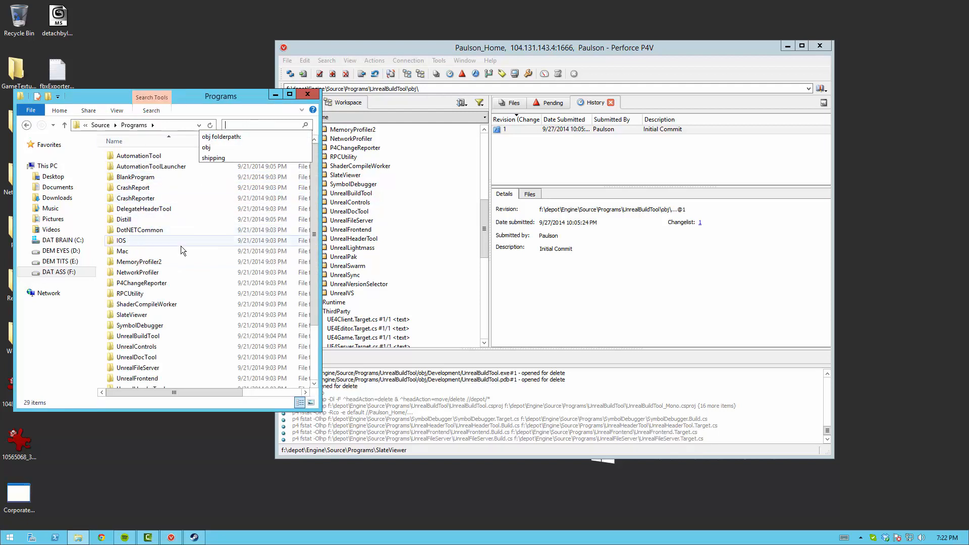
click(183, 88)
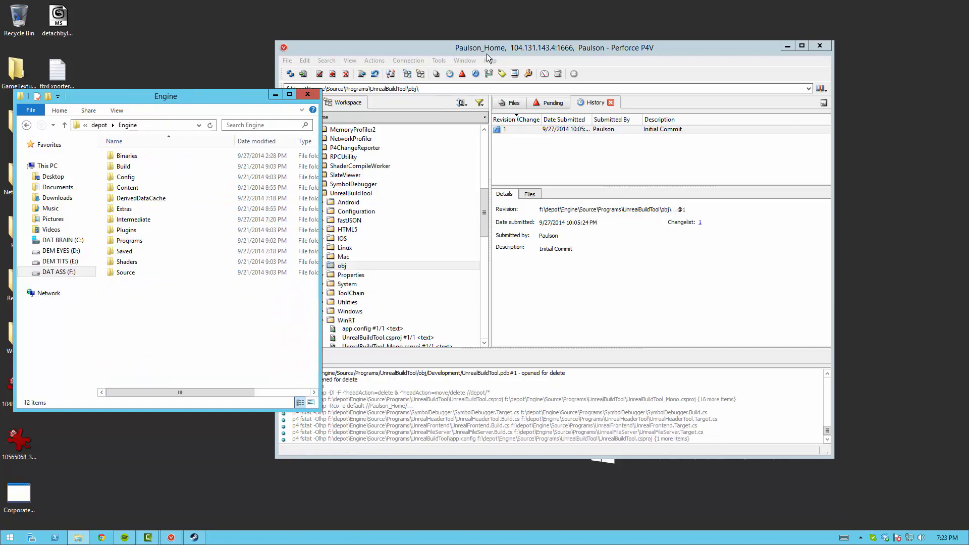
click(486, 54)
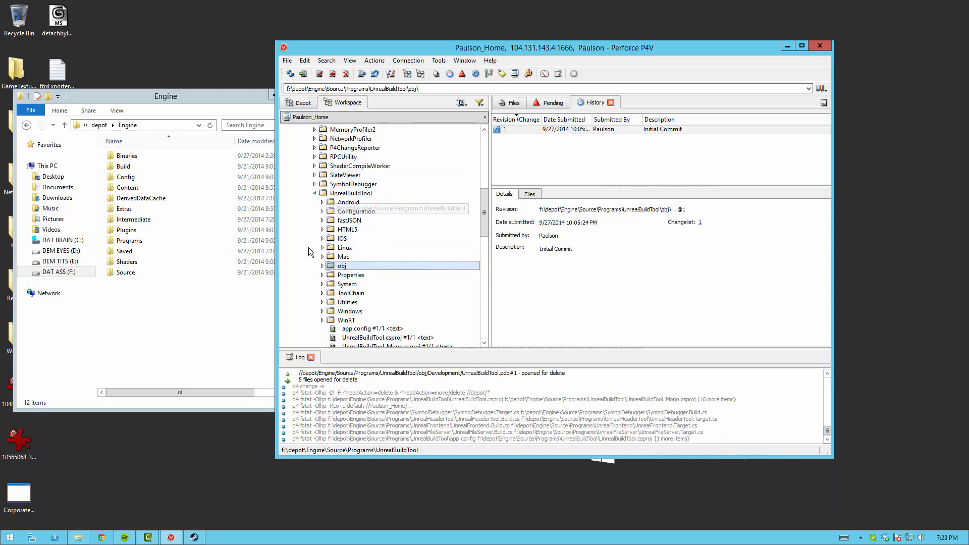
click(135, 147)
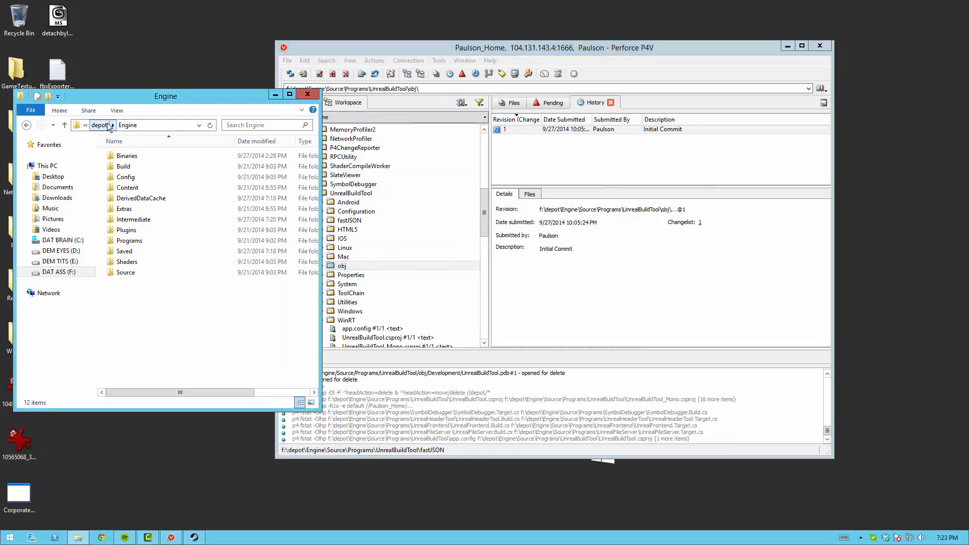
Open the Source\Programs folder inside Engine and search it for "name: obj".
double_click(123, 273)
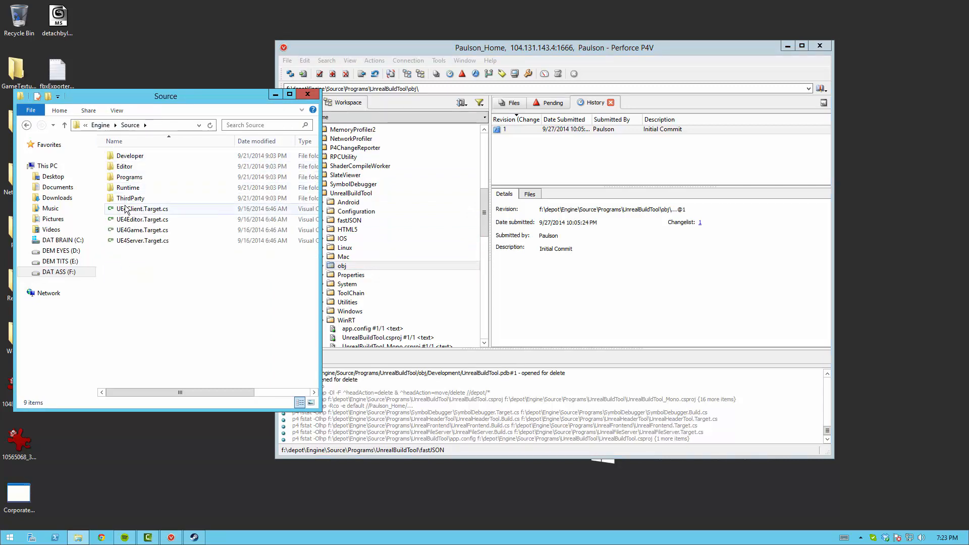
double_click(128, 177)
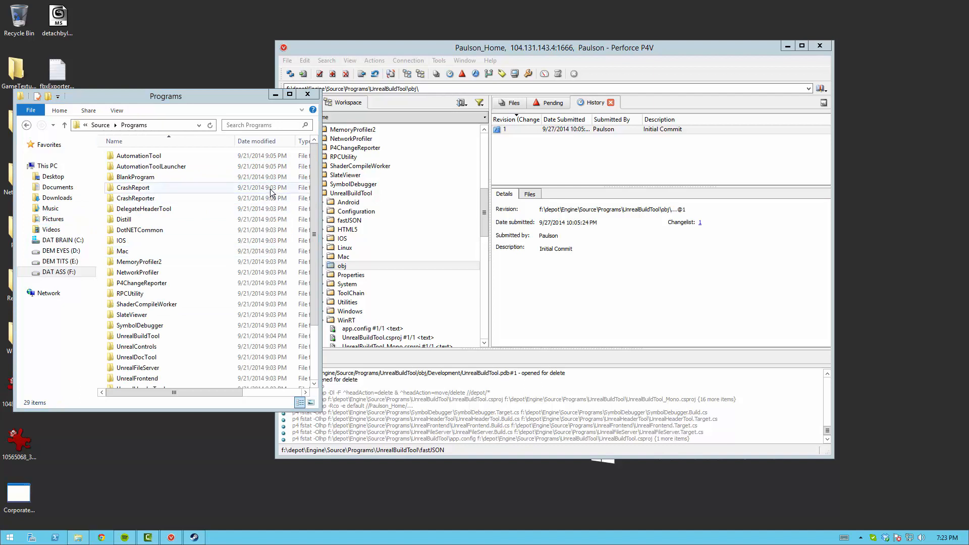
click(247, 126)
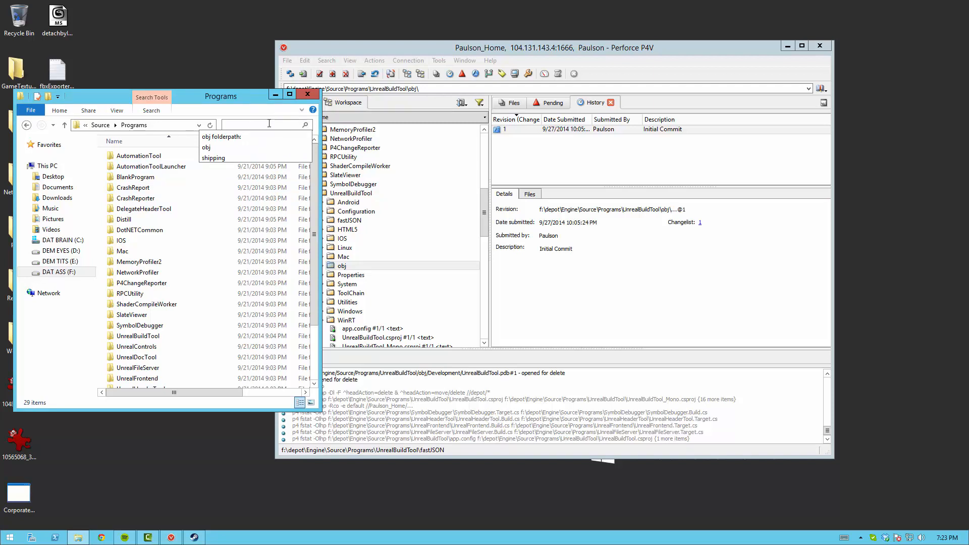
text(name:)
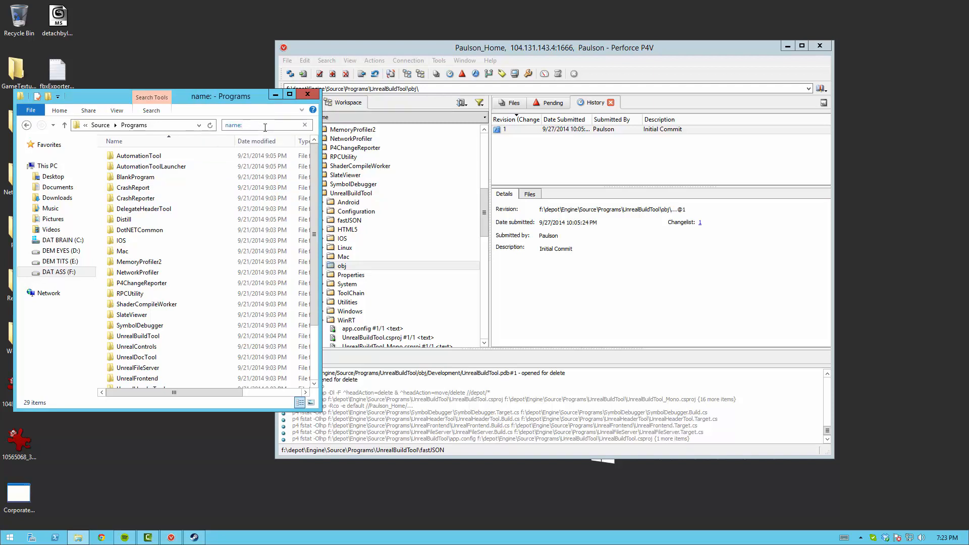
text( obj)
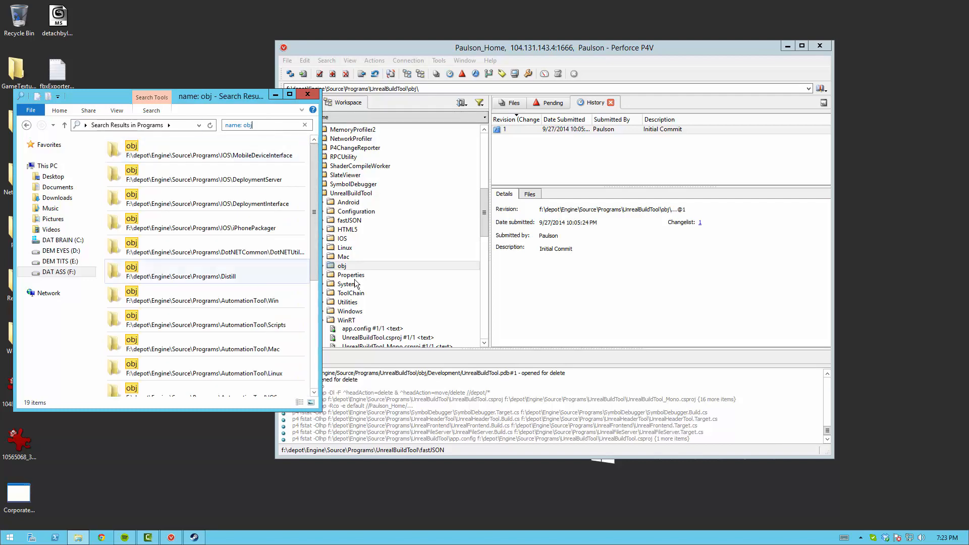
Delete all the obj folders in the Programs search results, from IOS\MobileDeviceInterface through UnrealBuildTool, leaving out the Objects folder and objects files.
scroll(312, 218, down, 2)
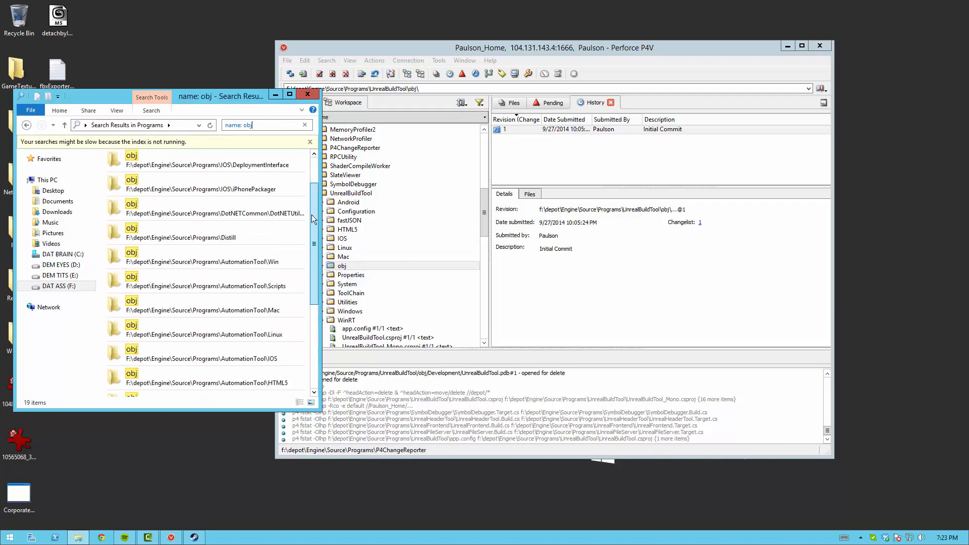
scroll(311, 213, down, 5)
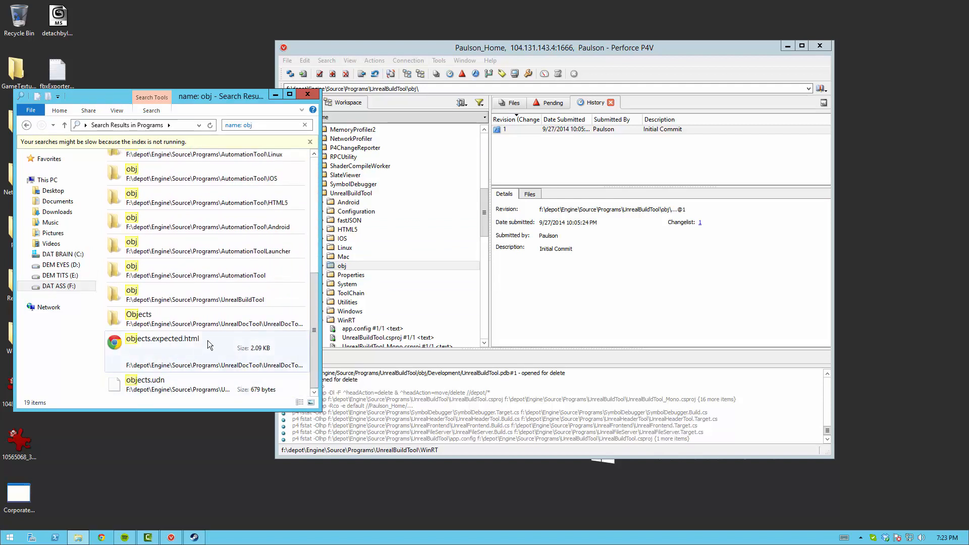
click(162, 300)
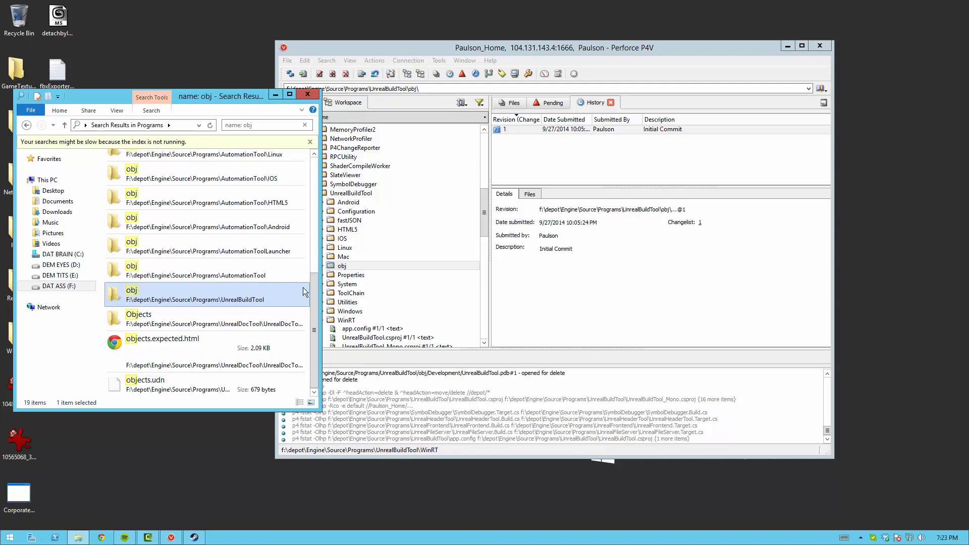
drag(314, 326, 310, 144)
shift+click(221, 179)
shift+click(101, 165)
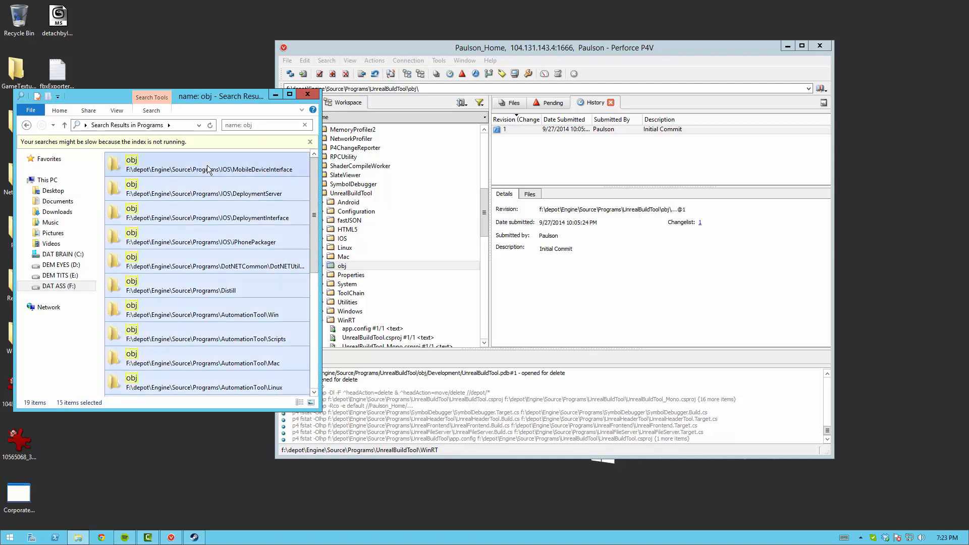
right_click(101, 165)
click(139, 273)
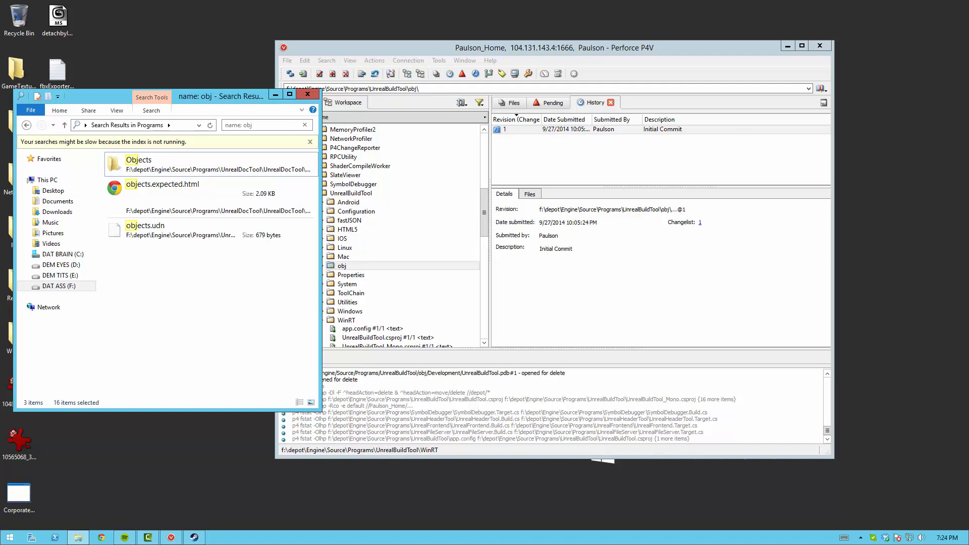
Switch to P4V and collapse the UnrealBuildTool folder in the workspace tree.
click(346, 51)
click(314, 196)
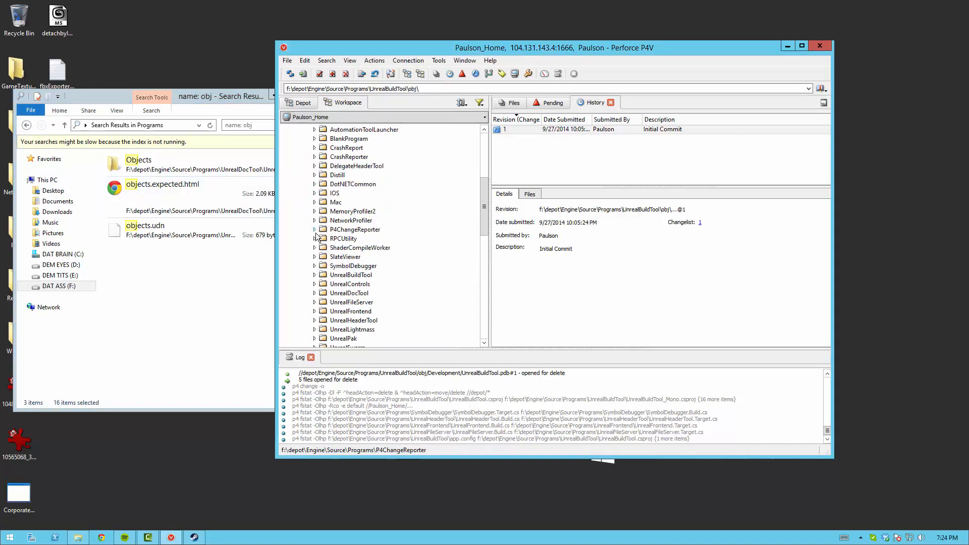
Reconcile offline work for the Engine/Source/Programs folder, marking all depot files missing from the workspace for delete in the default changelist.
scroll(316, 237, up, 3)
click(332, 193)
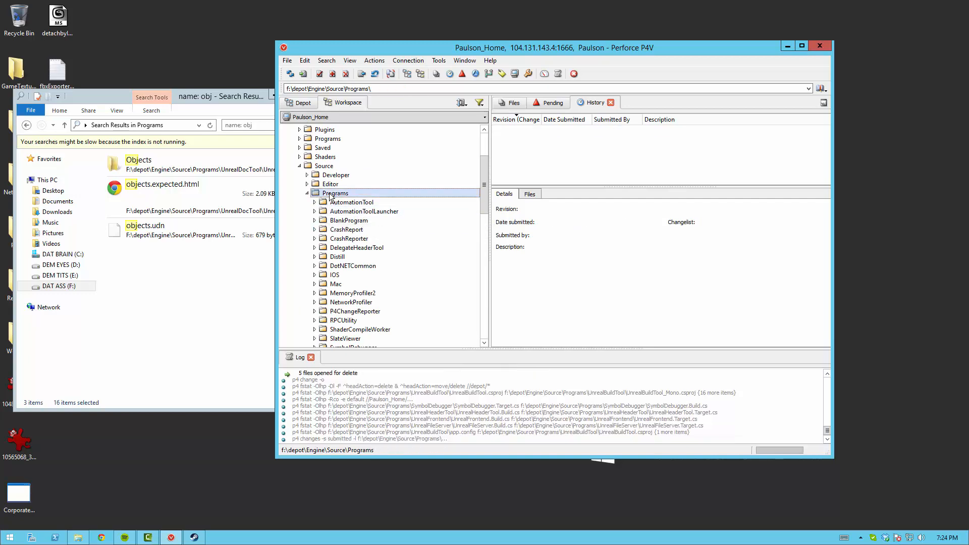
right_click(332, 195)
click(382, 307)
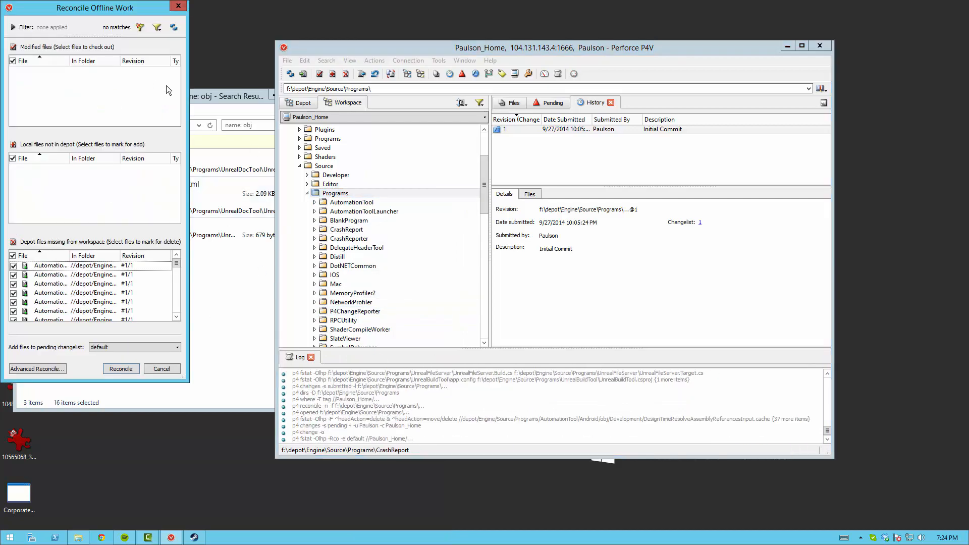
drag(187, 83, 475, 85)
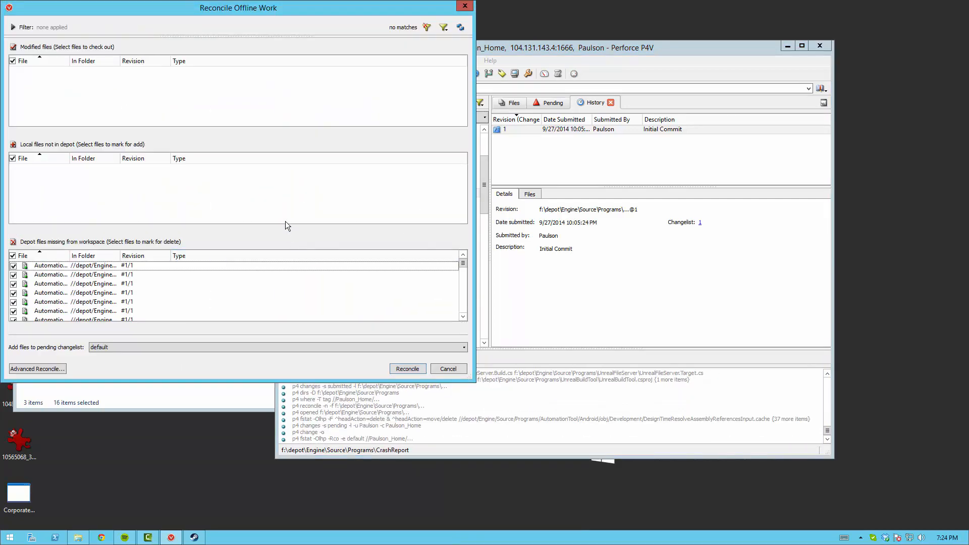
scroll(170, 284, down, 5)
drag(70, 256, 194, 255)
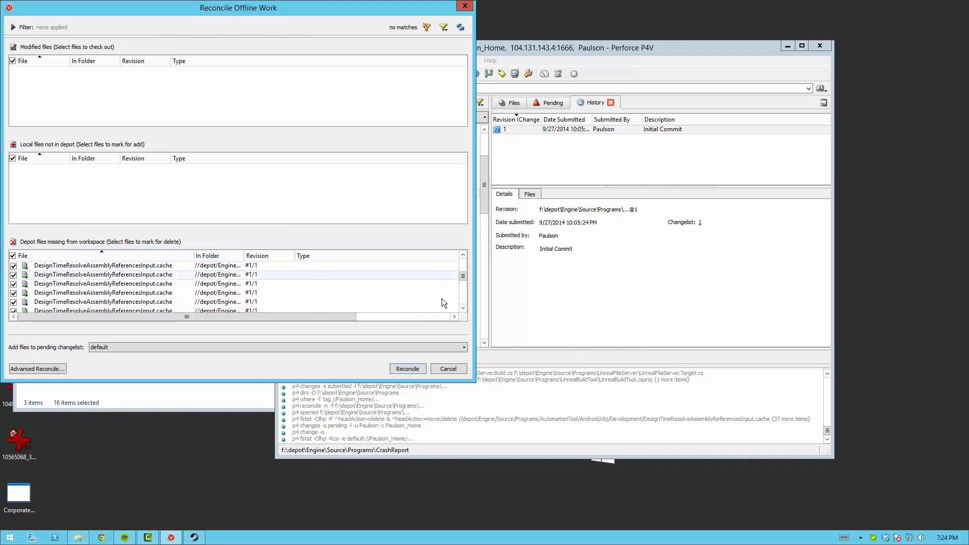
drag(463, 276, 455, 307)
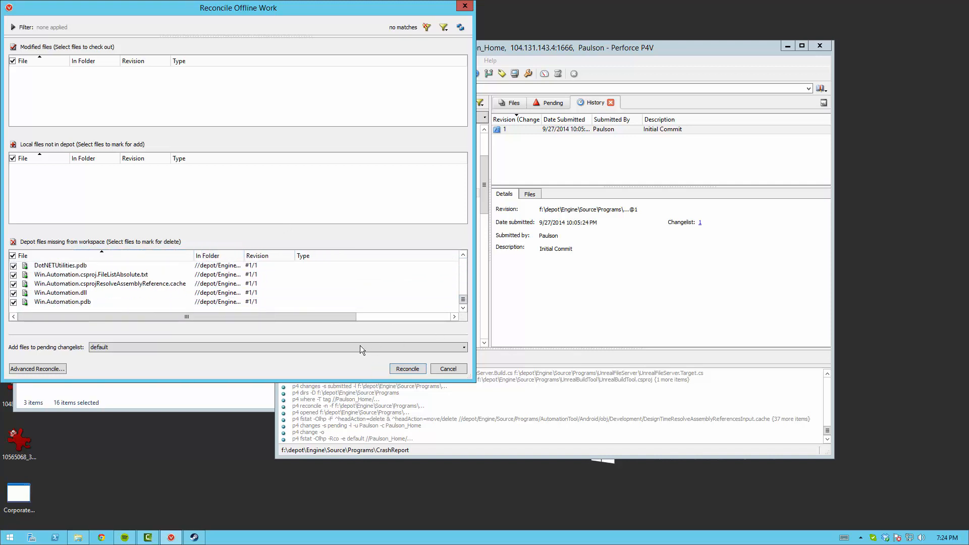
click(407, 368)
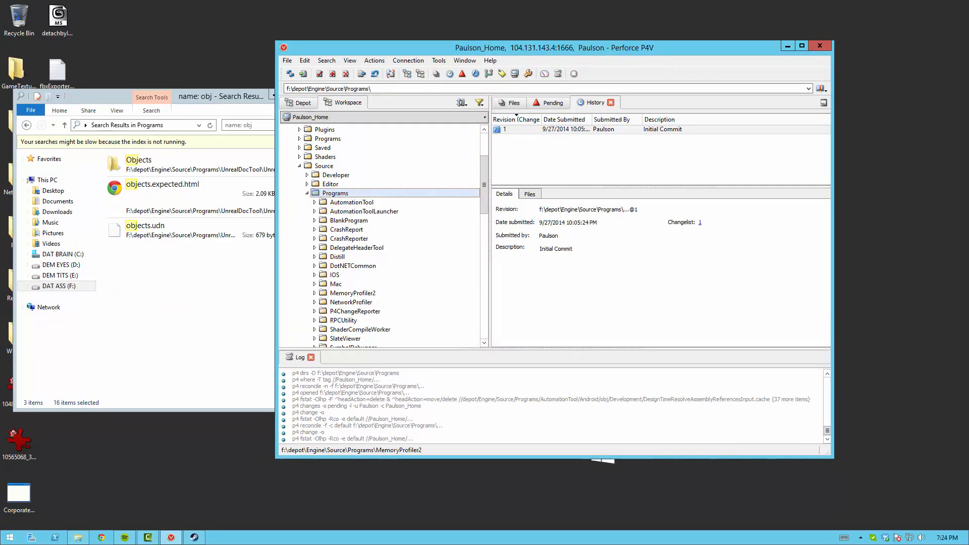
Try to generate the project files by running GenerateProjectFiles.bat from the depot folder on the F: drive, and dismiss the console.
click(59, 287)
double_click(125, 156)
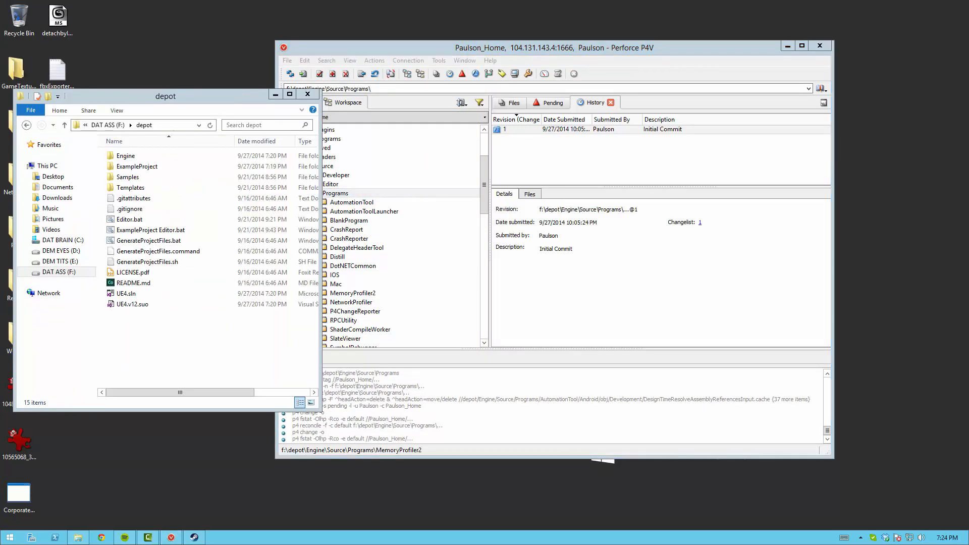
double_click(149, 240)
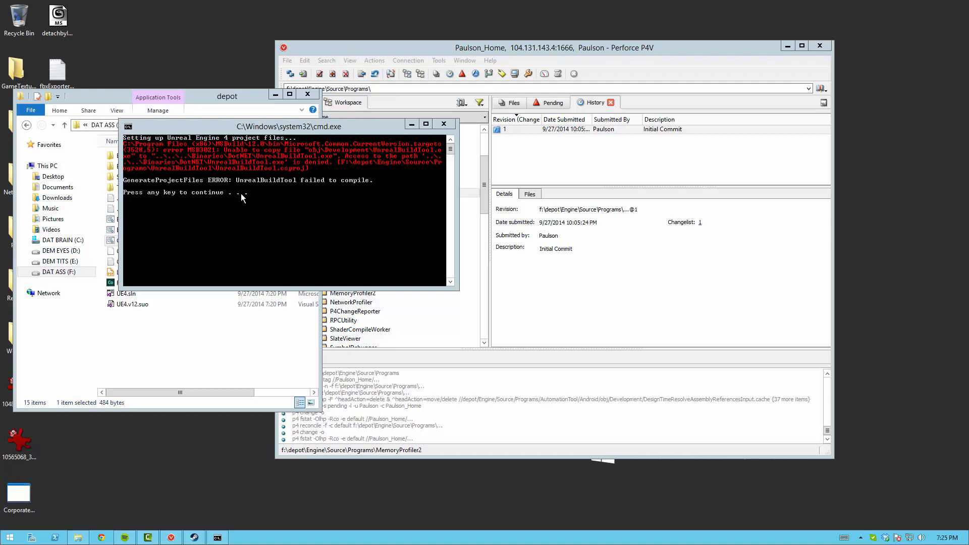
click(241, 193)
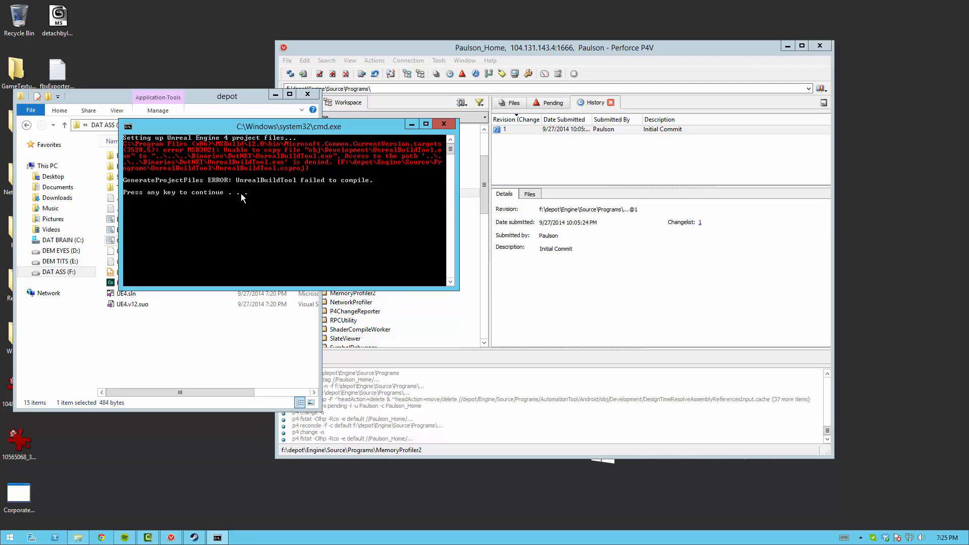
key(Return)
click(248, 356)
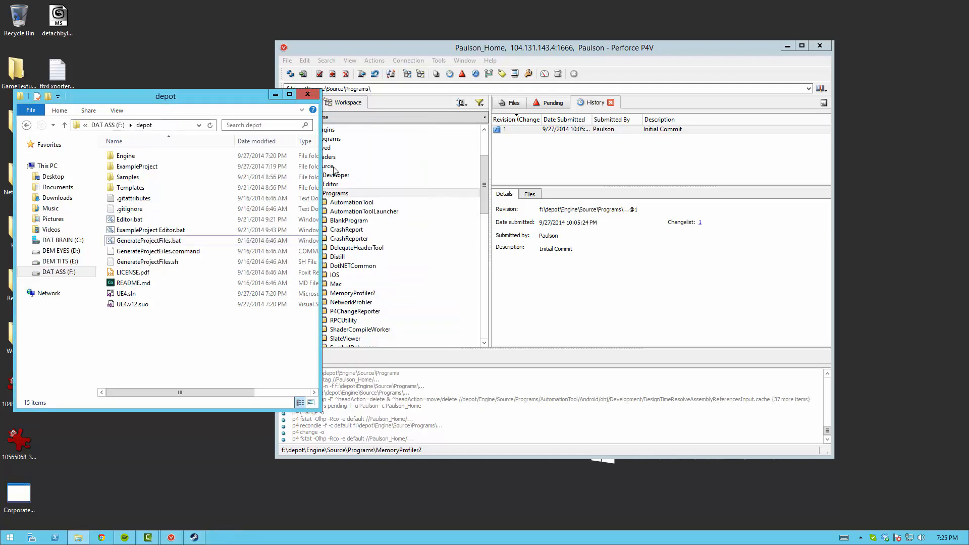
Expand the Engine/Binaries/Win64 folder in the P4V workspace tree and widen the tree pane to show full file names.
click(429, 51)
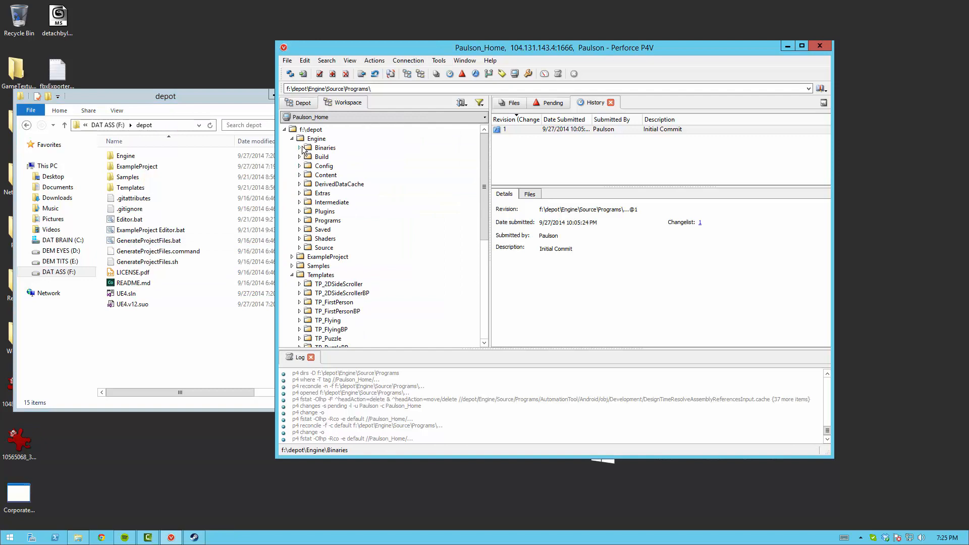
click(299, 148)
click(306, 184)
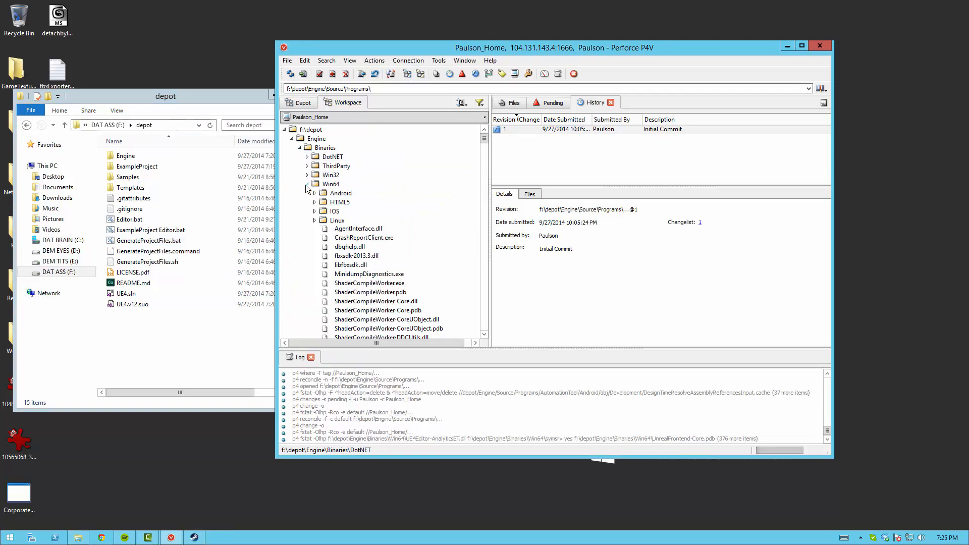
scroll(485, 149, down, 3)
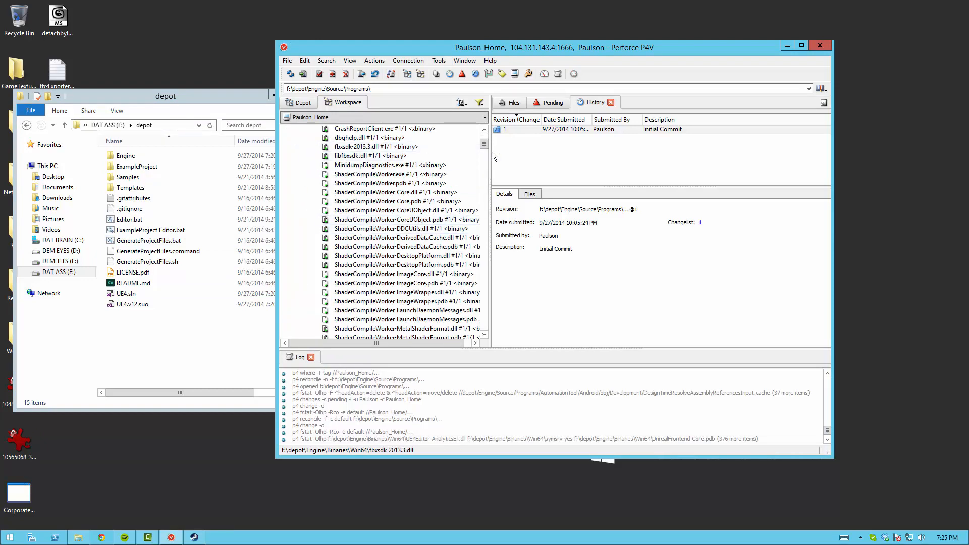
drag(490, 151, 550, 149)
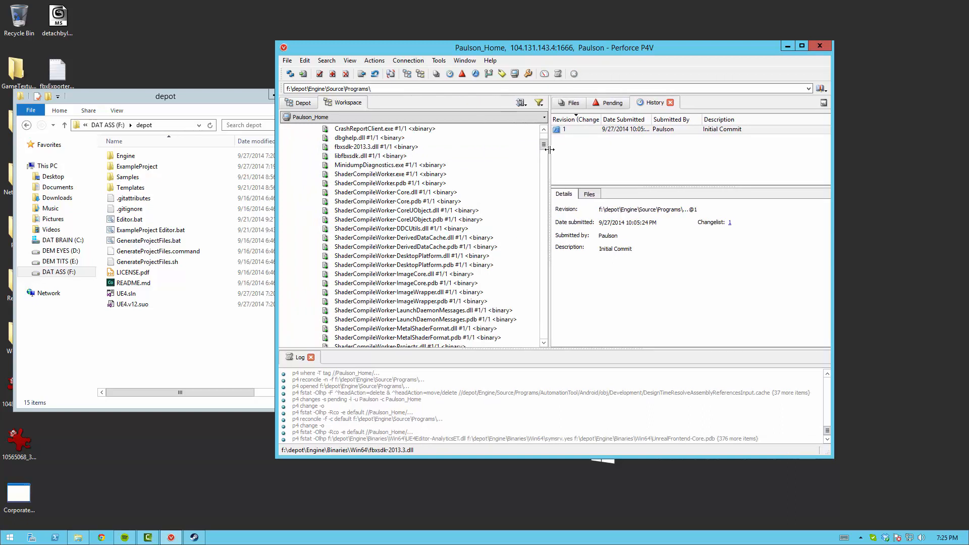
scroll(480, 206, up, 1)
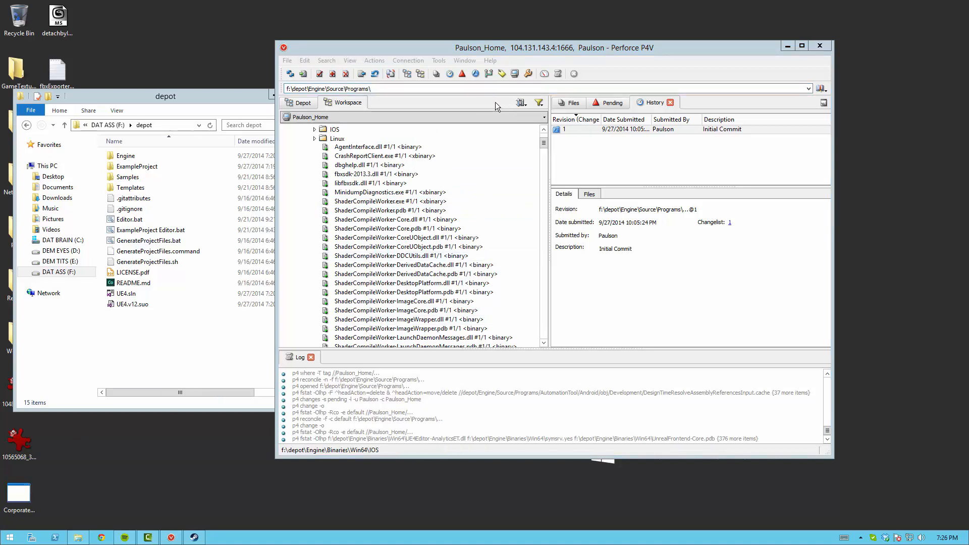
Sort the workspace tree files by Type.
click(521, 107)
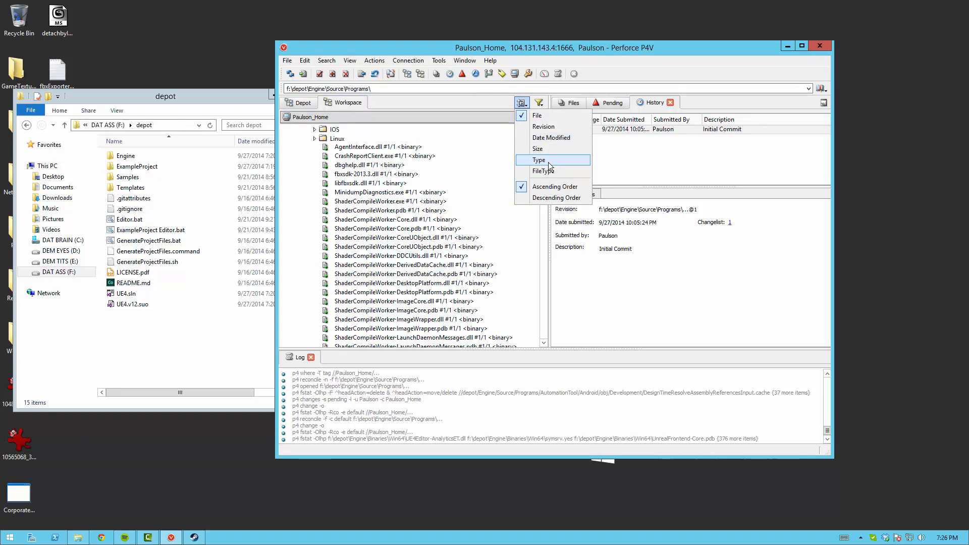
click(548, 162)
click(525, 107)
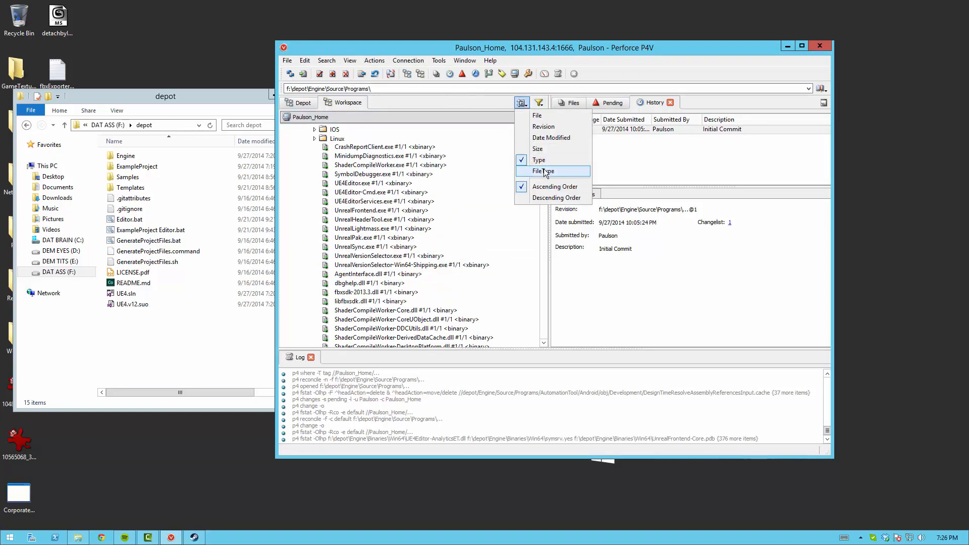
click(438, 56)
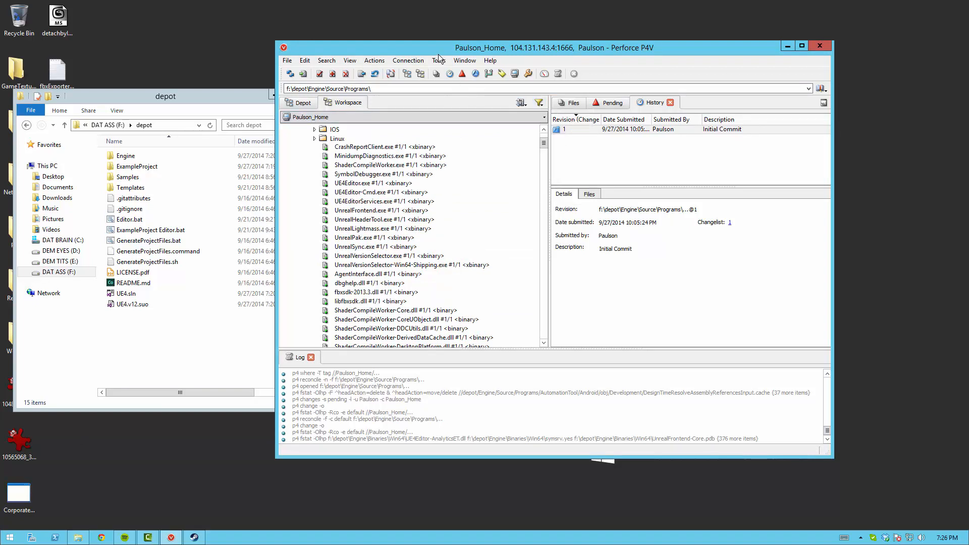
Mark UnrealVersionSelector-Win64-Shipping.exe in the Win64 folder for delete.
click(409, 149)
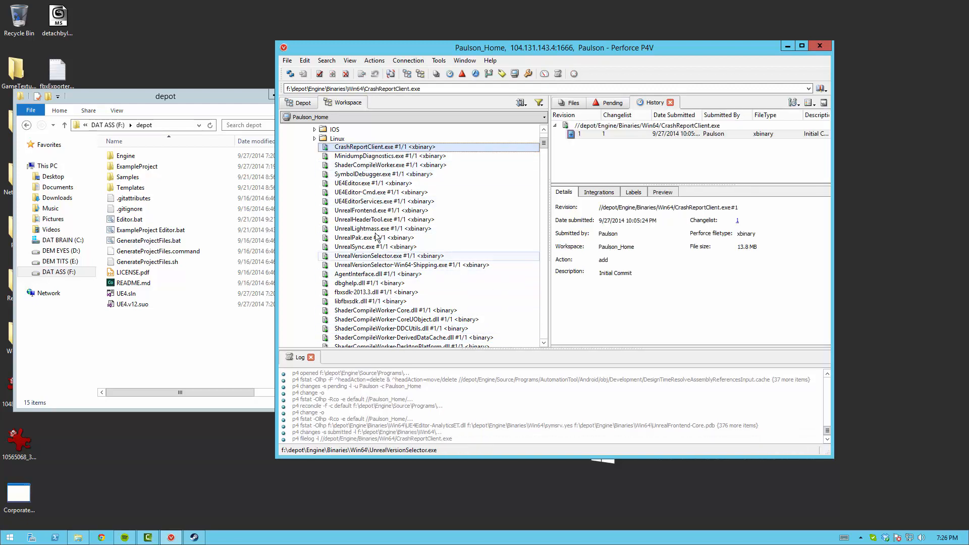
shift+click(394, 265)
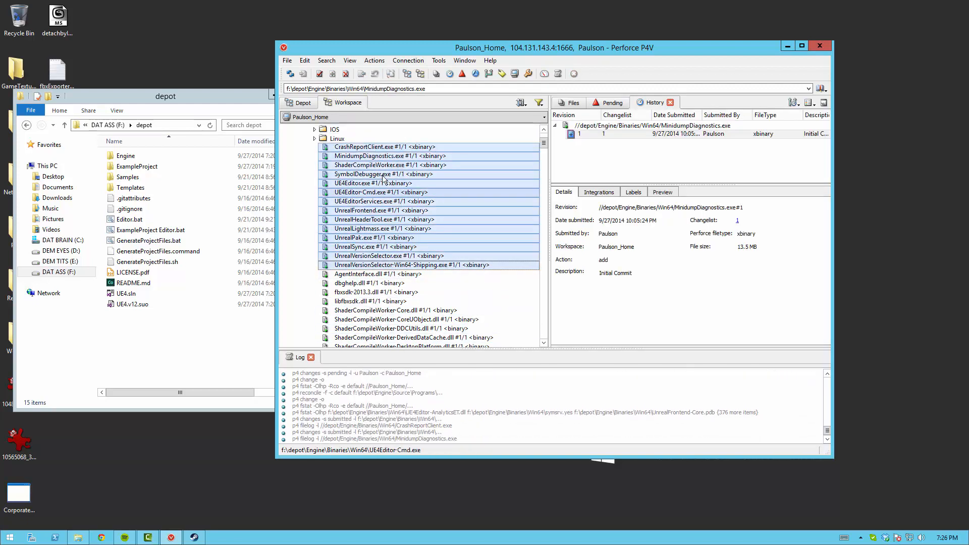
click(354, 267)
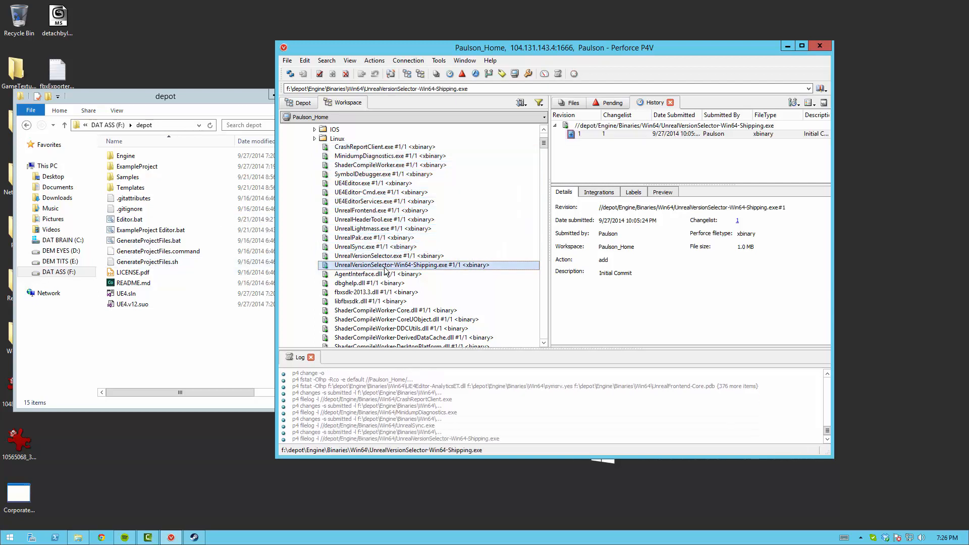
right_click(409, 268)
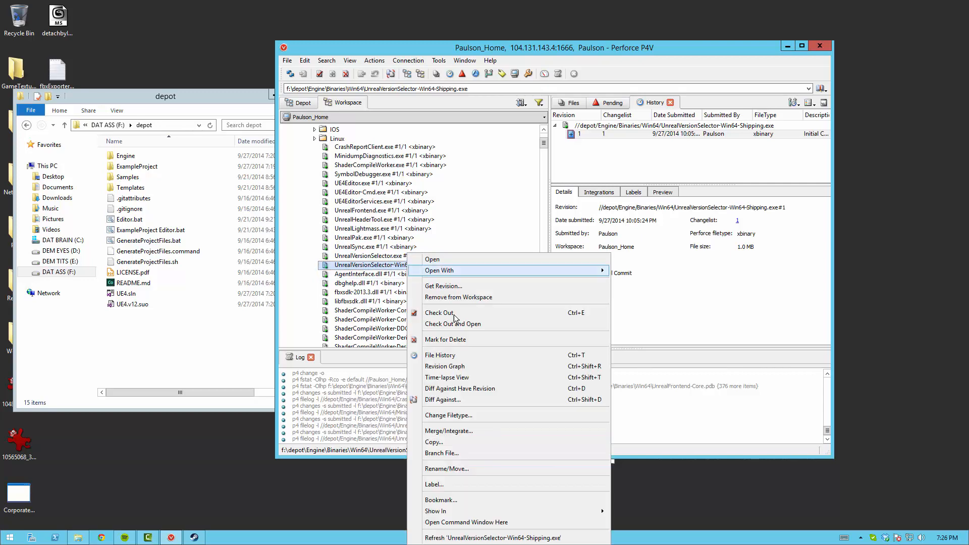
click(471, 344)
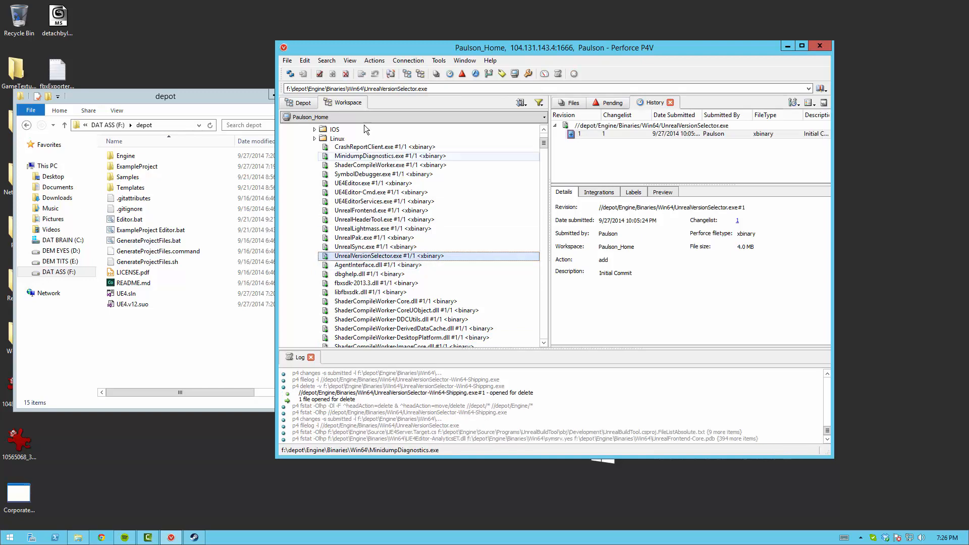
Change the filetype of the executables from CrashReportClient.exe to UnrealVersionSelector.exe to always writable in workspace (+w), using the default changelist.
shift+click(371, 147)
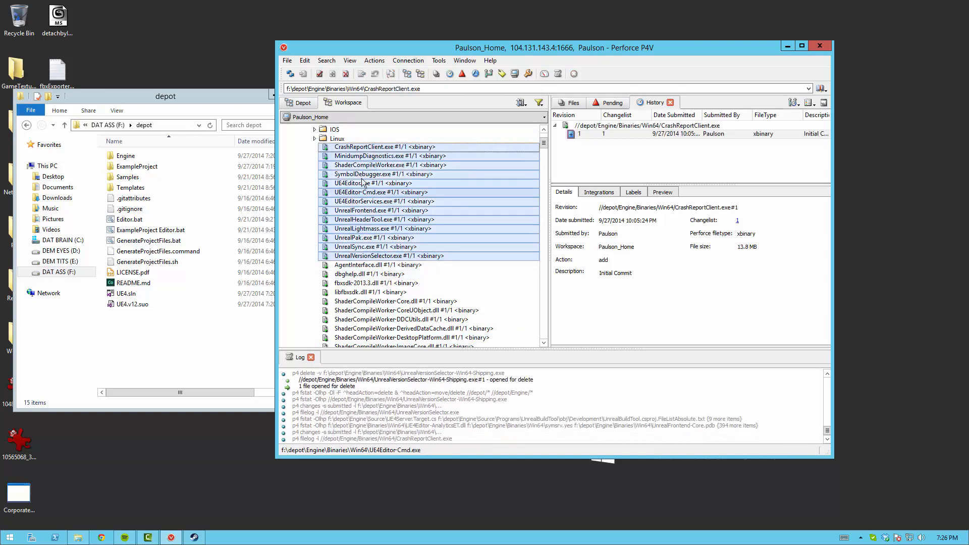
right_click(366, 208)
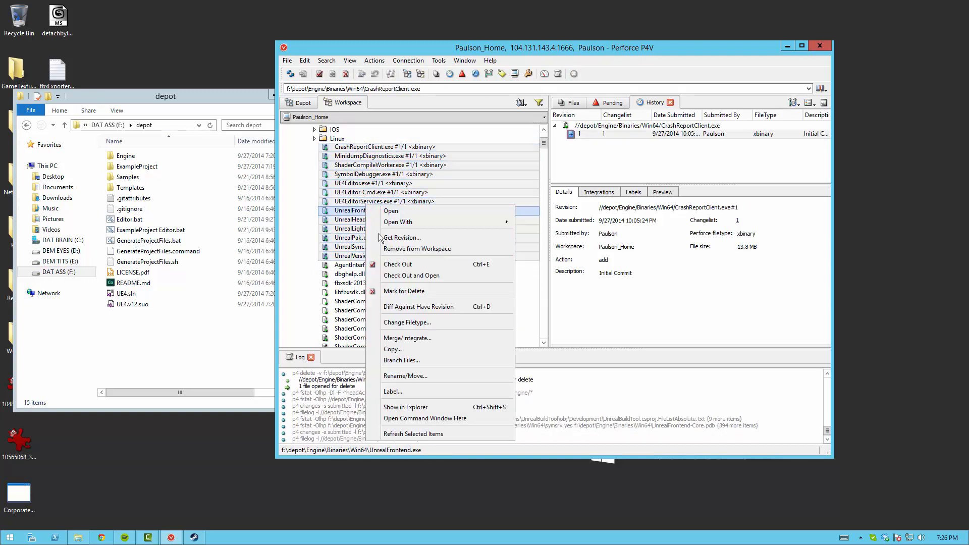
click(428, 322)
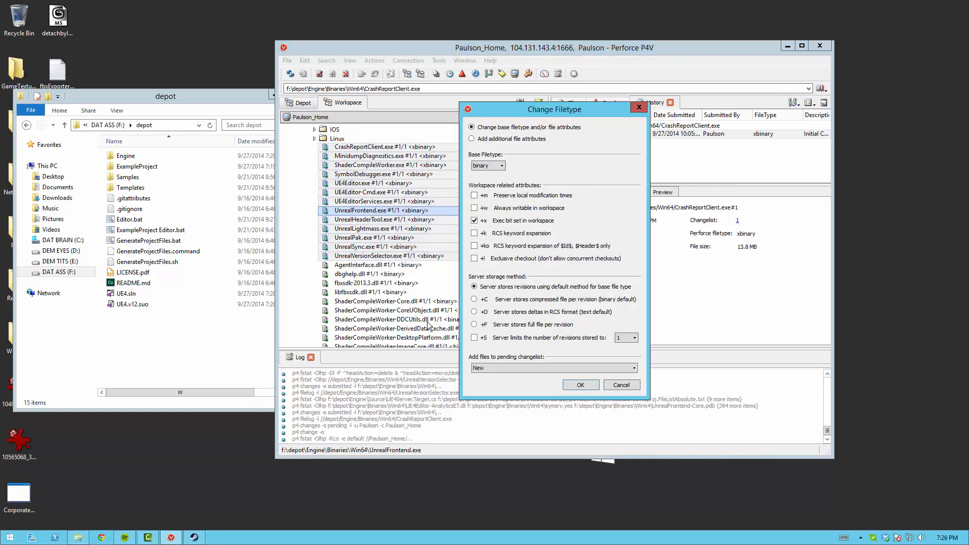
drag(526, 109, 455, 107)
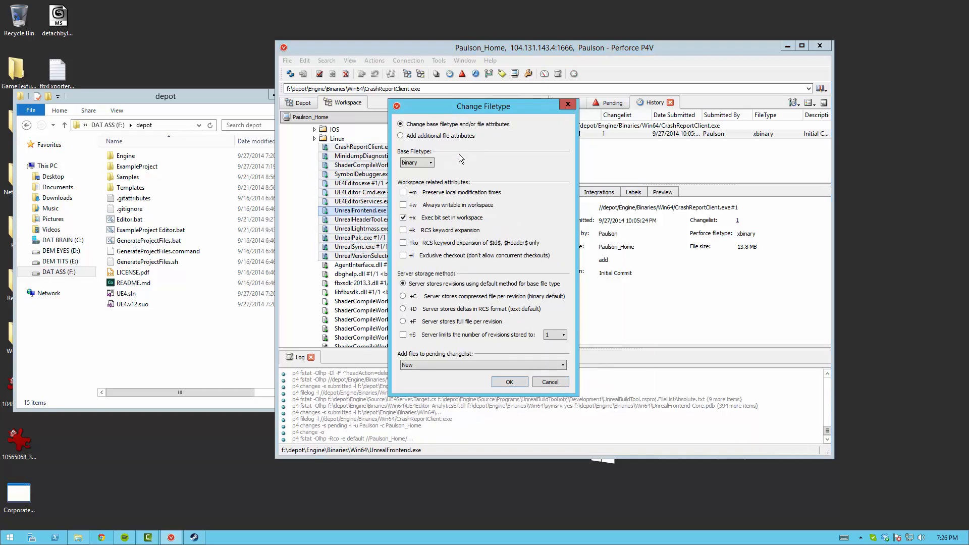
click(438, 207)
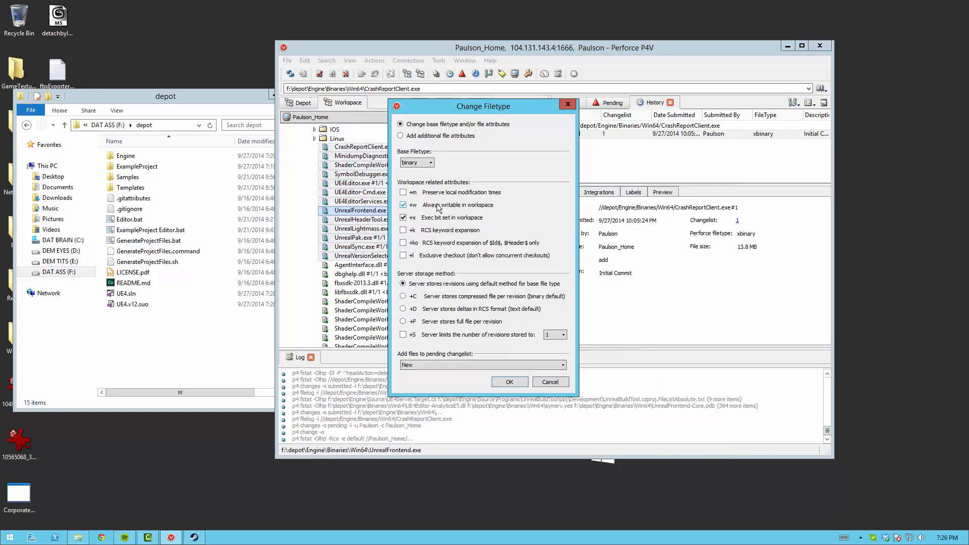
click(446, 362)
click(425, 380)
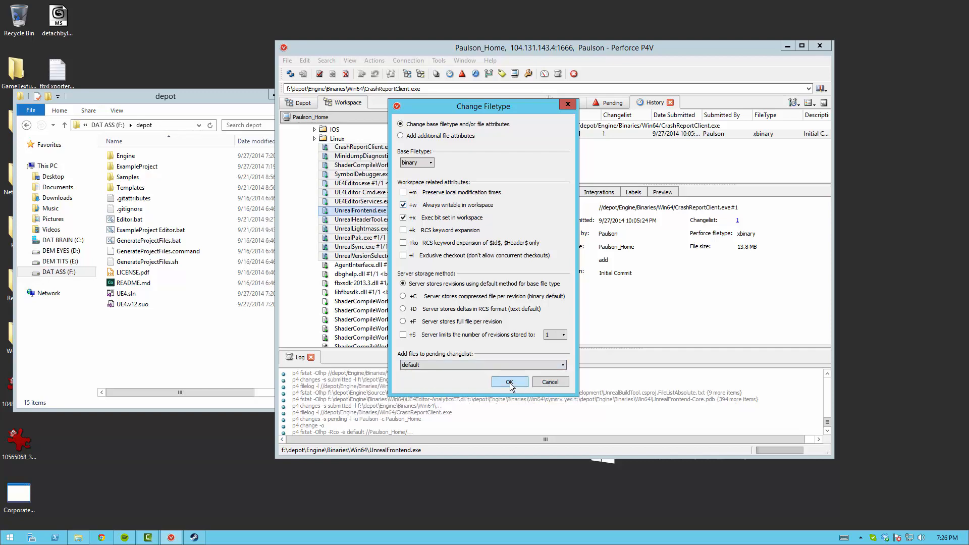
click(509, 382)
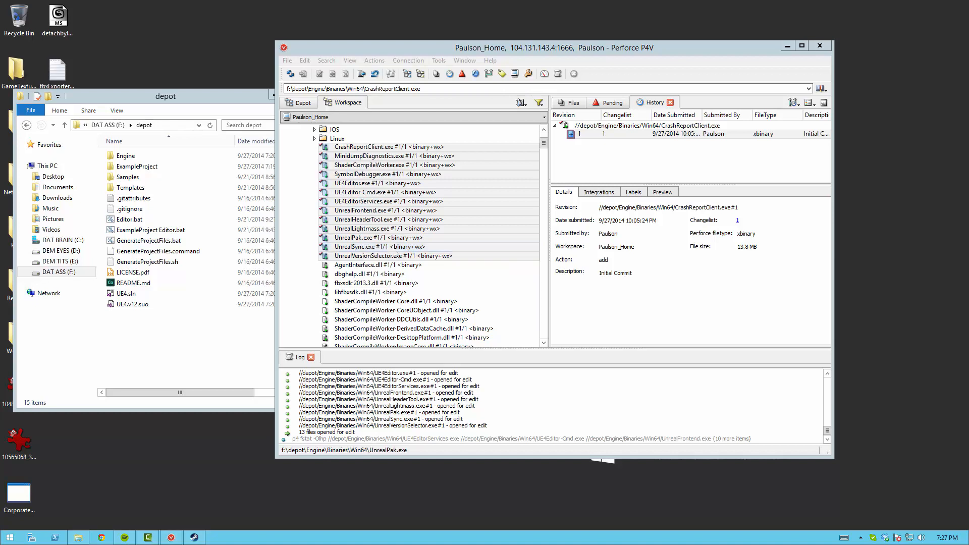
Change the filetype of the Win64 DLLs from AgentInterface.dll to UnrealLightmass-SwarmInterface.dll to always writable in workspace (+w), using the default changelist.
click(376, 263)
scroll(374, 271, down, 5)
scroll(374, 271, down, 10)
scroll(388, 232, up, 4)
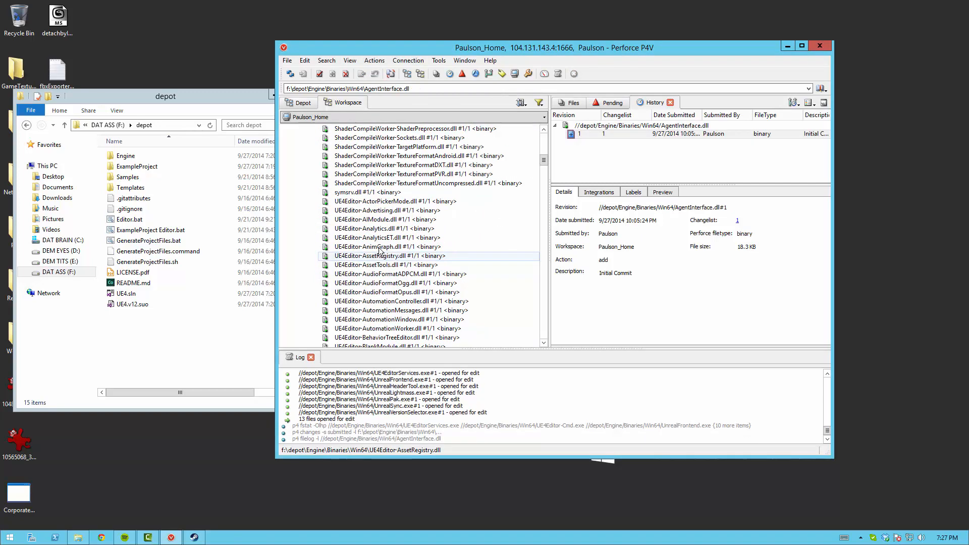
scroll(392, 221, down, 20)
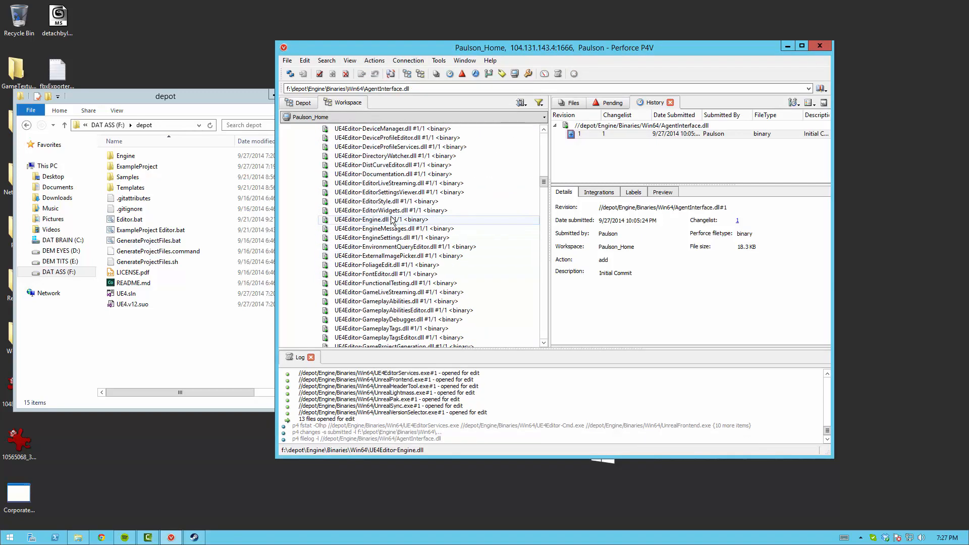
scroll(392, 220, down, 20)
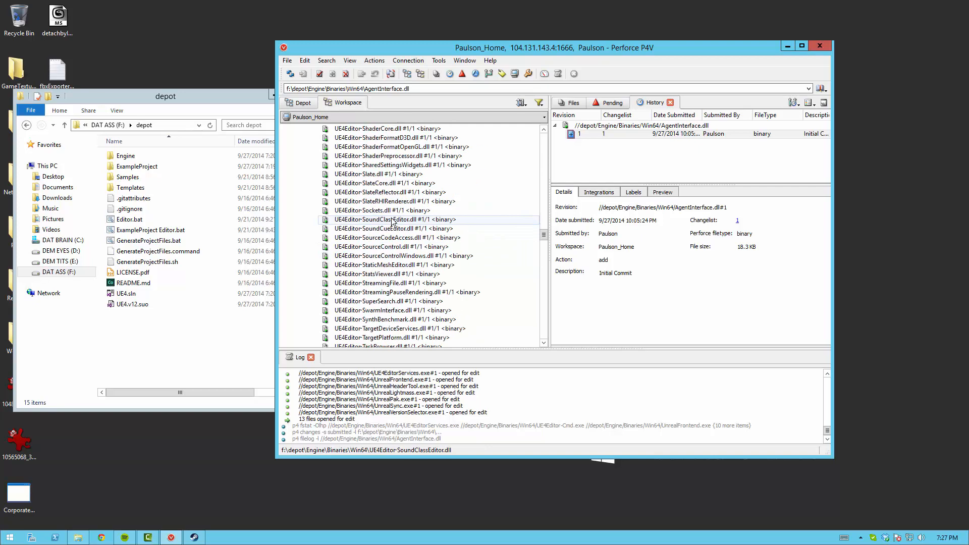
scroll(392, 224, down, 20)
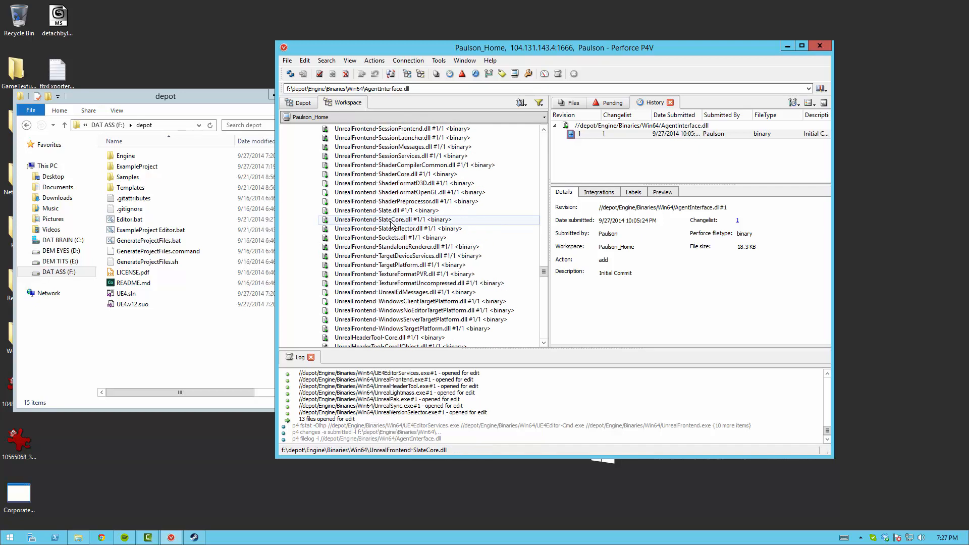
scroll(392, 225, up, 7)
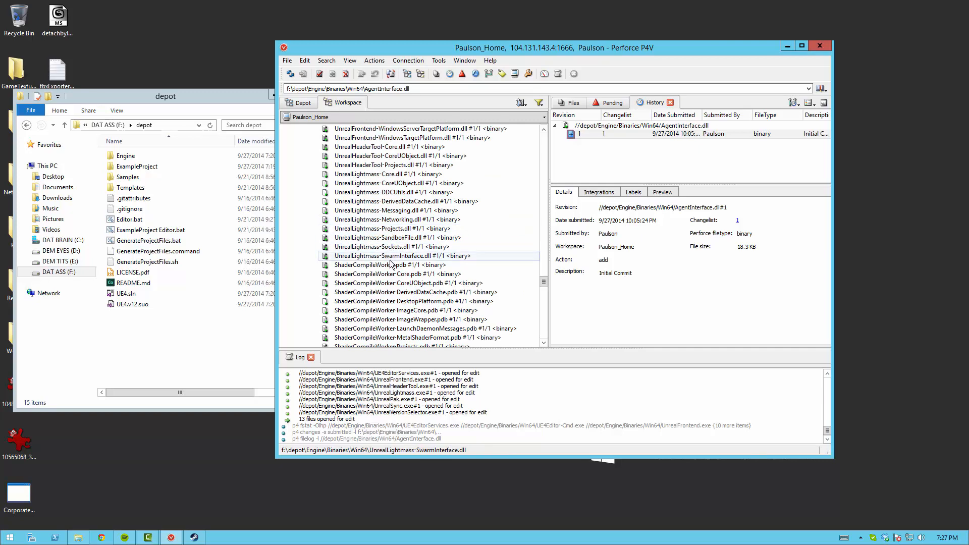
shift+click(390, 259)
right_click(386, 193)
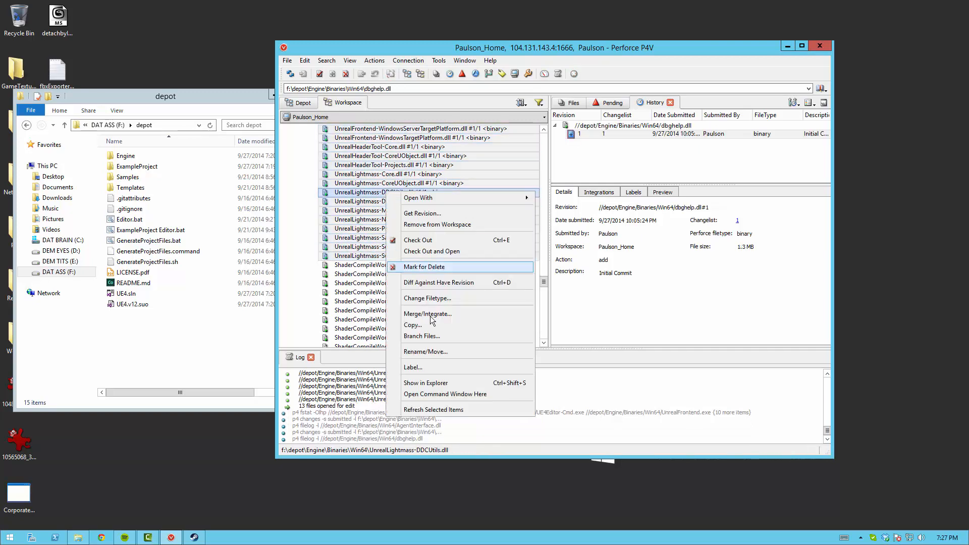
click(426, 298)
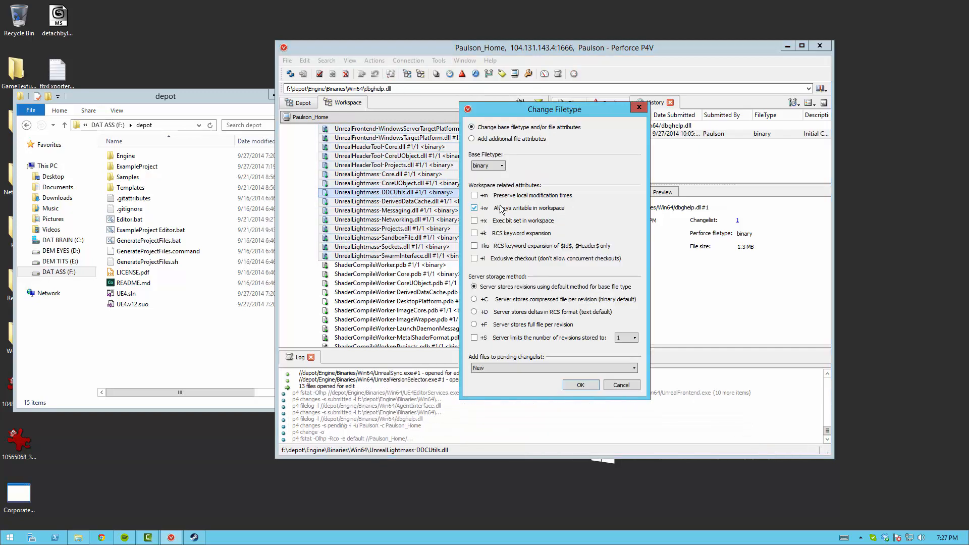
click(494, 372)
click(489, 381)
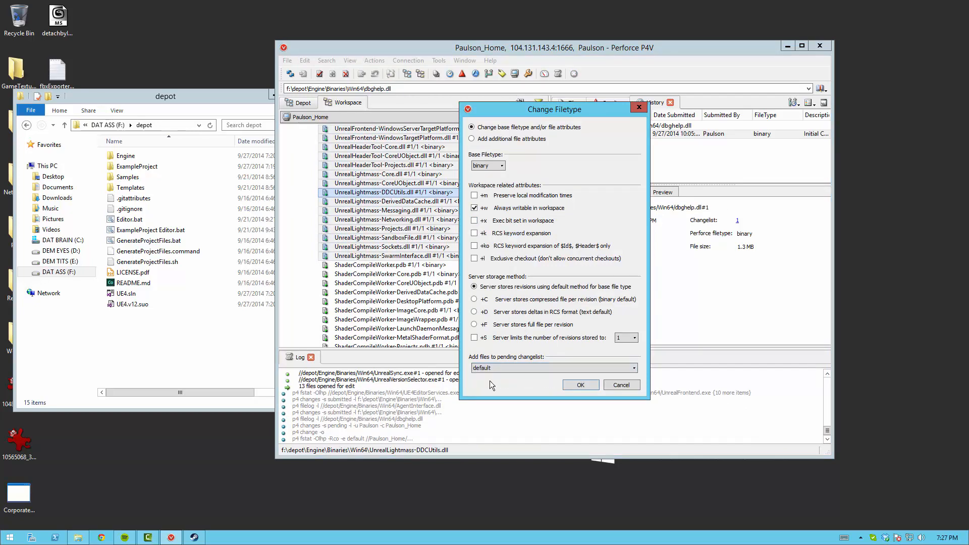
click(579, 385)
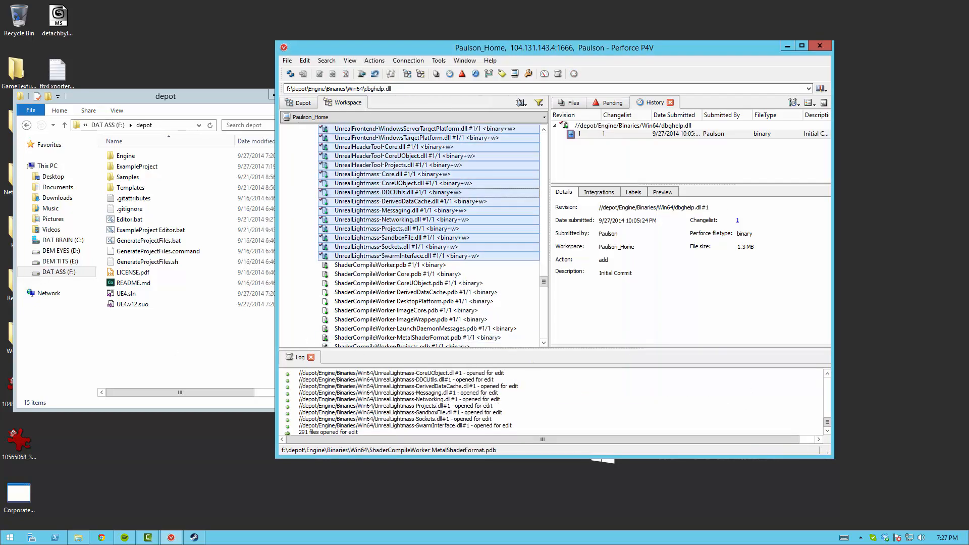
Look through the .pdb files and other entries listed after the DLLs in the Win64 folder.
click(392, 283)
scroll(392, 280, down, 7)
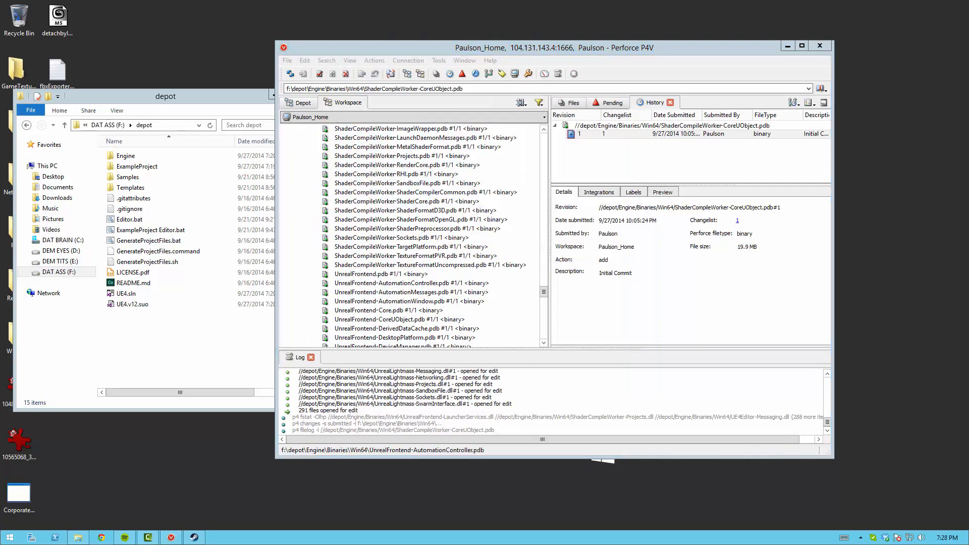
click(392, 274)
scroll(392, 278, down, 2)
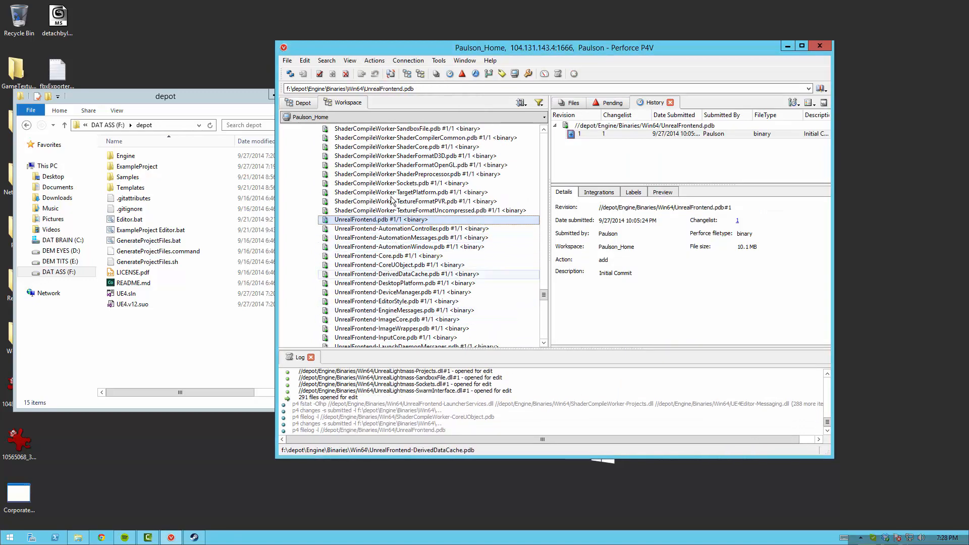
scroll(392, 201, down, 3)
scroll(395, 151, up, 1)
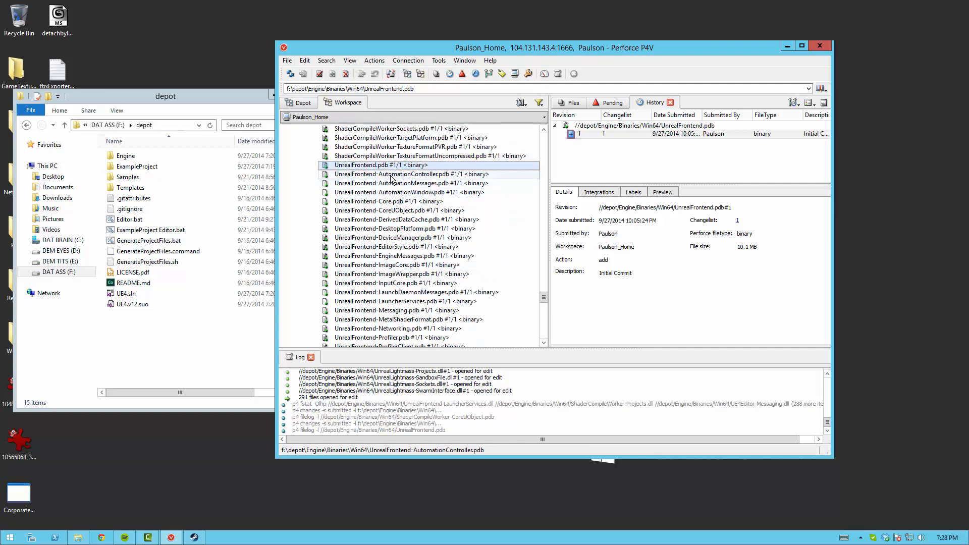
scroll(396, 227, down, 10)
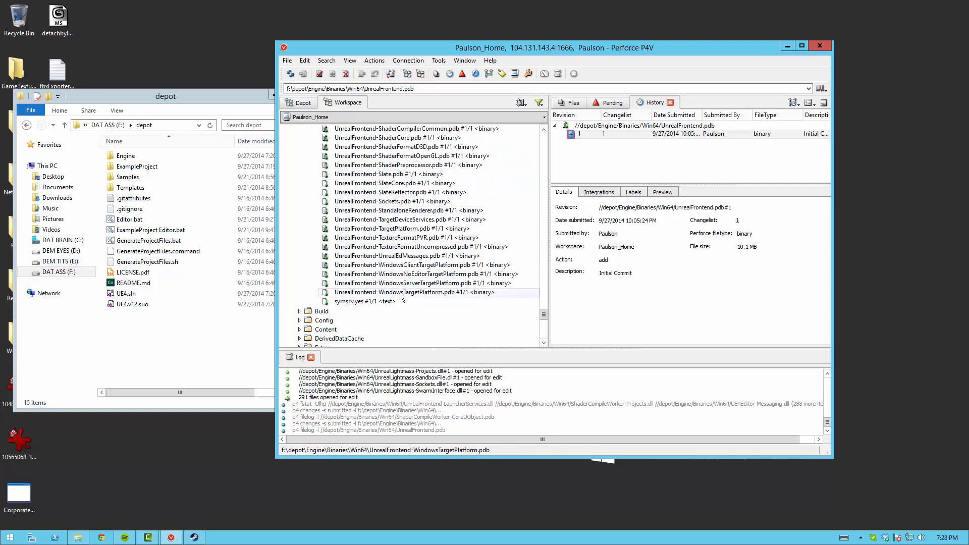
scroll(380, 270, down, 3)
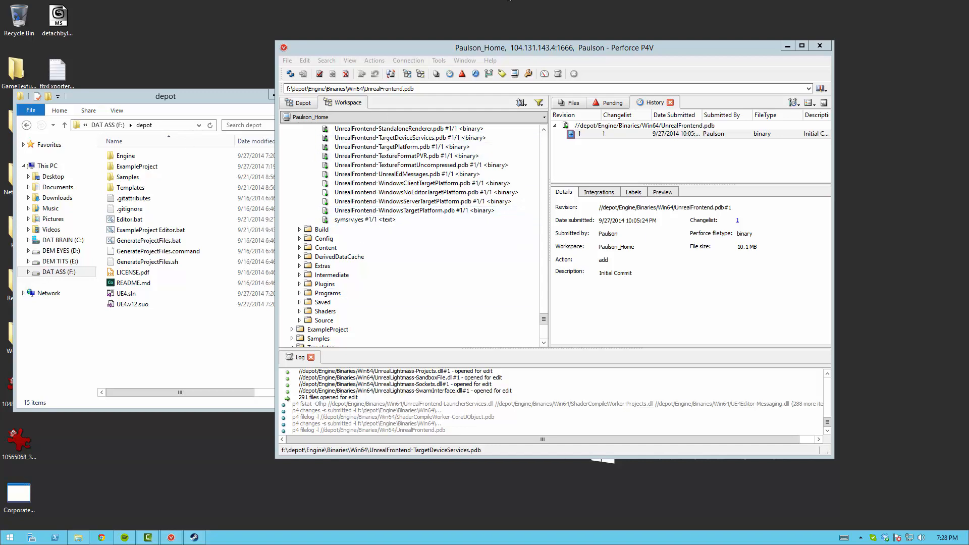
Change the filetype of all DLLs in the Win64/Linux folder to always writable in workspace (+w), using a new changelist.
scroll(393, 227, up, 20)
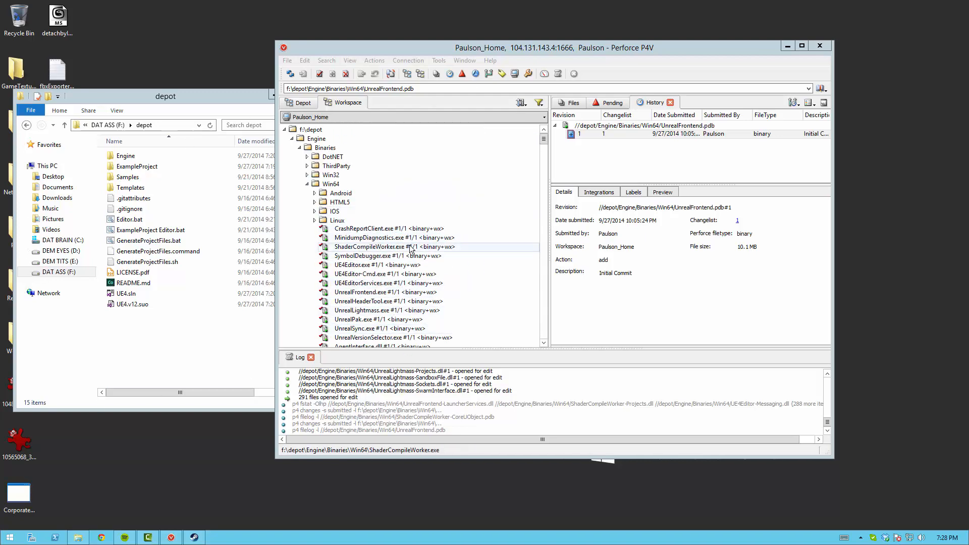
click(314, 221)
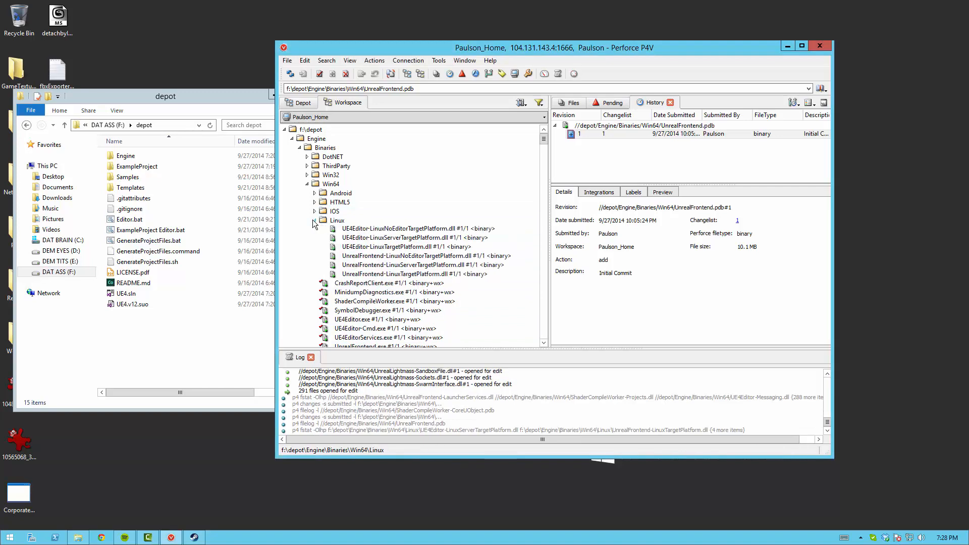
click(404, 231)
shift+click(366, 272)
right_click(362, 271)
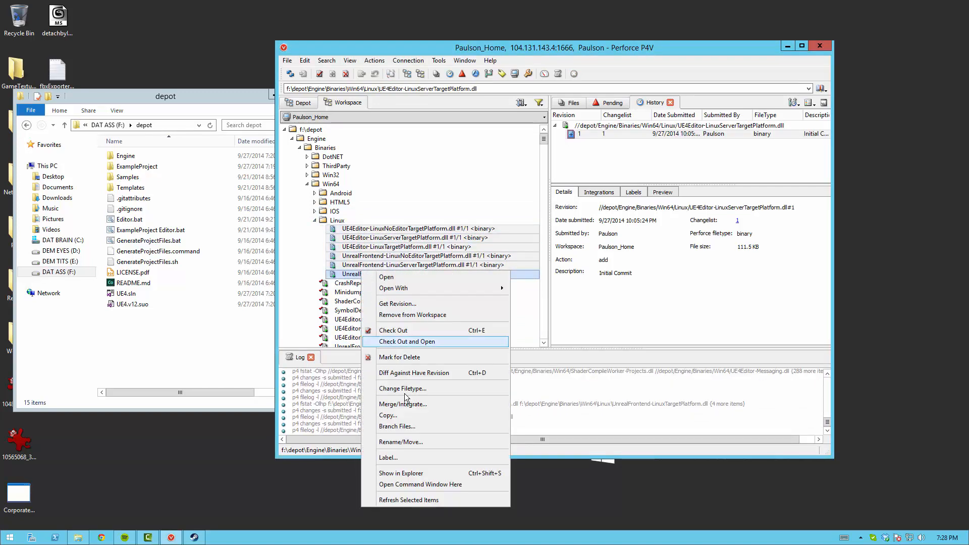
click(403, 389)
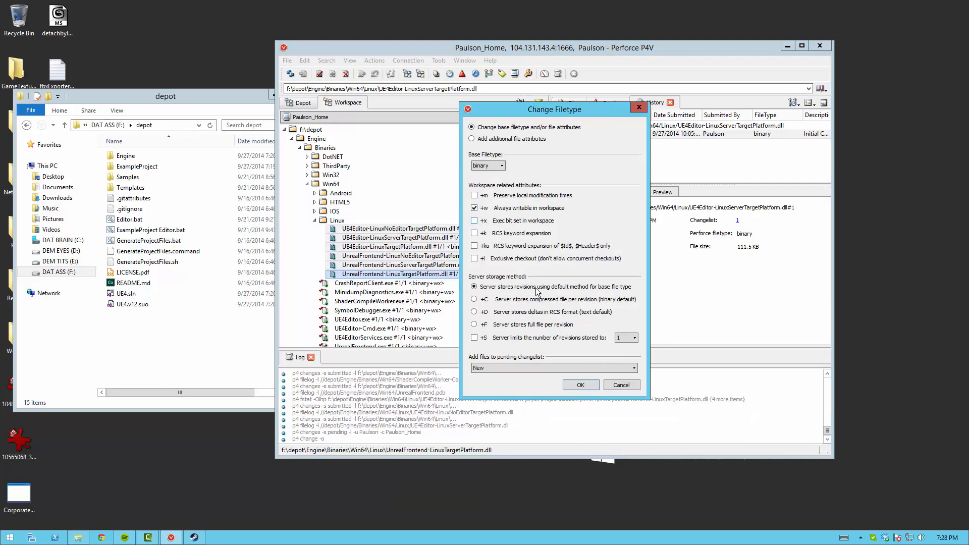
click(580, 385)
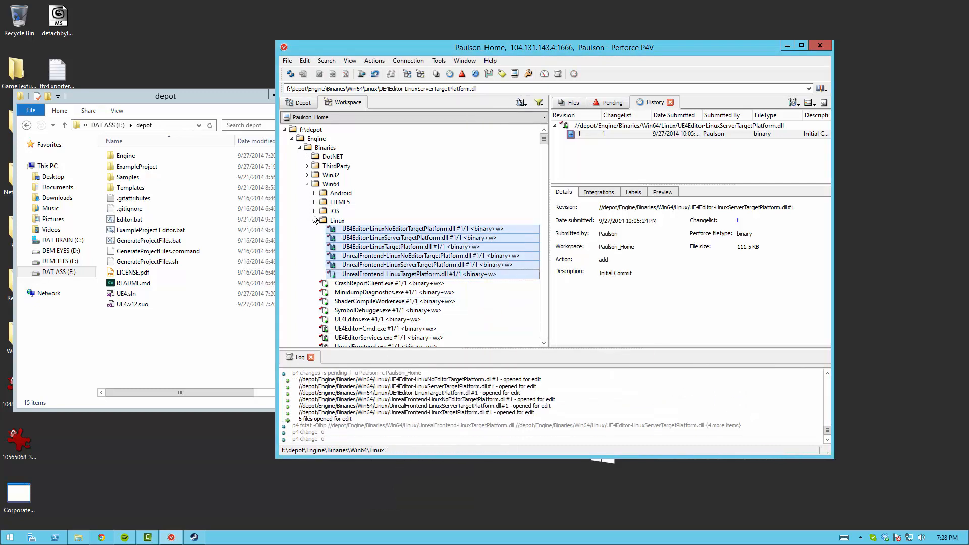
Change the filetype of all DLLs in the Win64/IOS folder to always writable in workspace (+w), using the default changelist.
click(315, 211)
click(354, 219)
shift+click(363, 255)
right_click(364, 256)
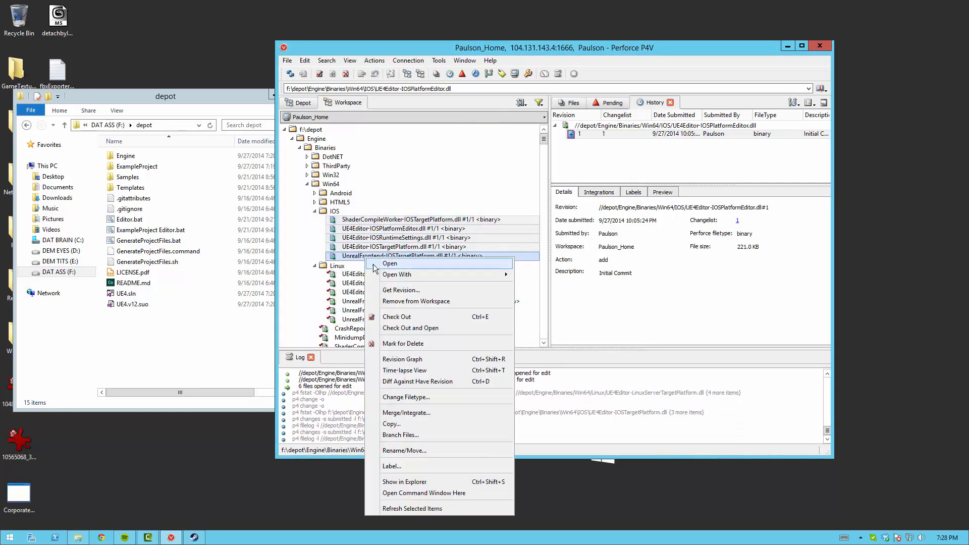
click(407, 397)
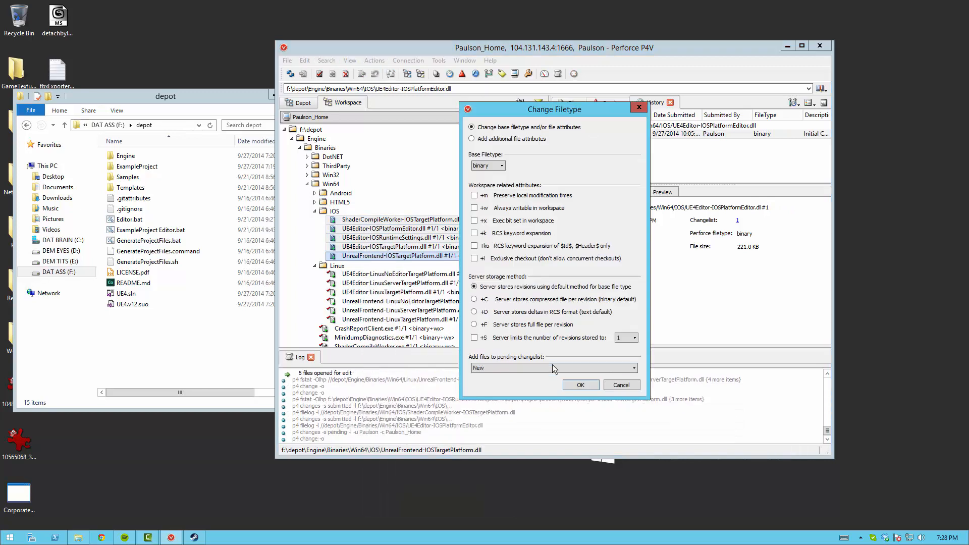
click(510, 365)
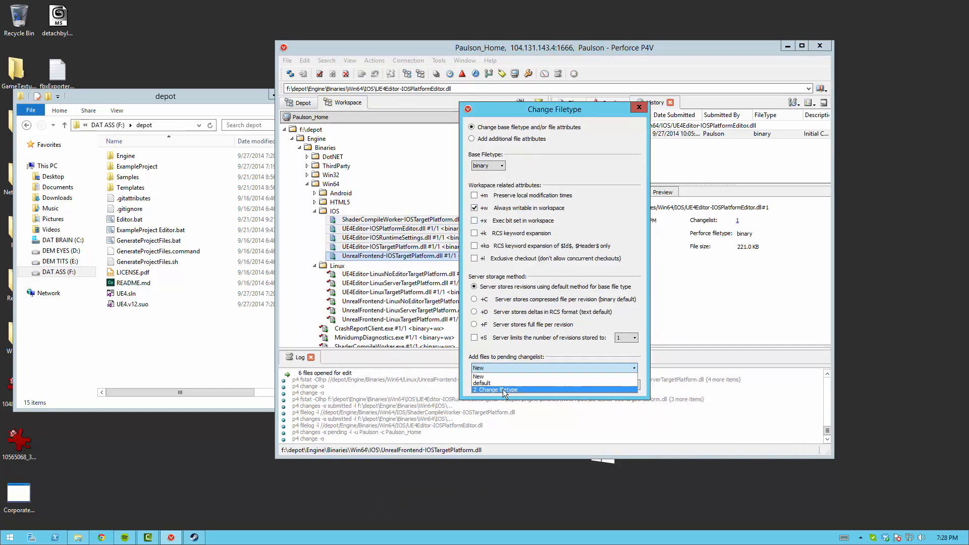
click(503, 389)
click(576, 385)
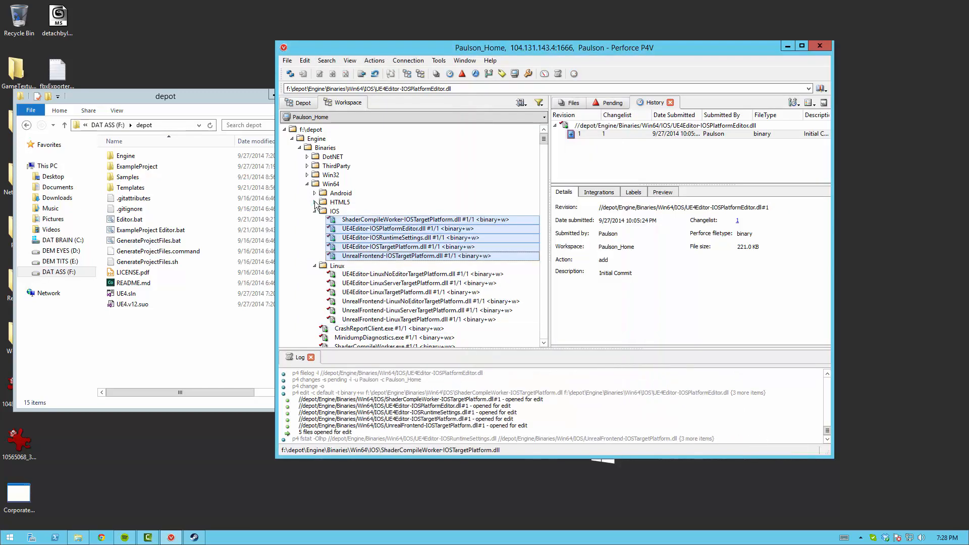
Change the filetype of all DLLs in the Win64/HTML5 folder to always writable in workspace (+w), using the default changelist.
click(315, 202)
click(384, 211)
shift+click(387, 228)
right_click(387, 228)
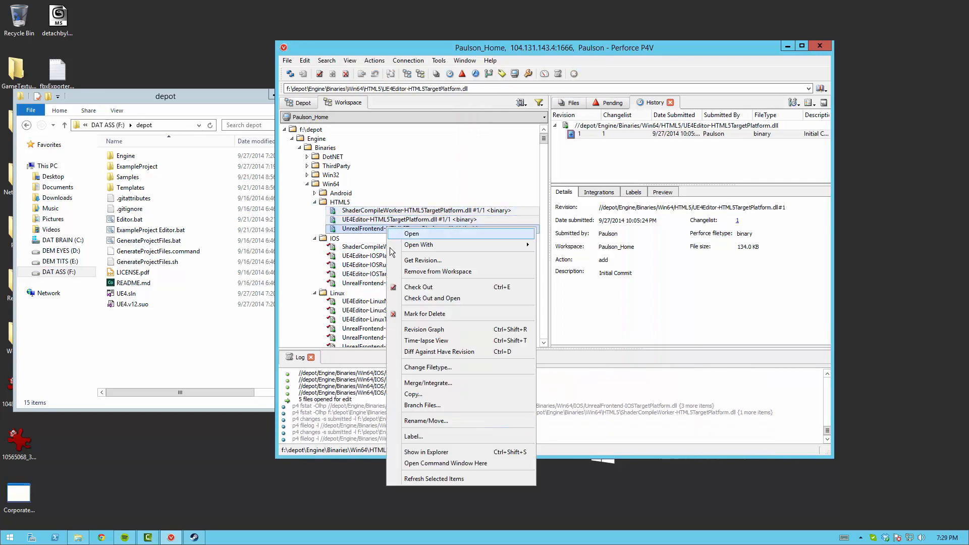
click(440, 365)
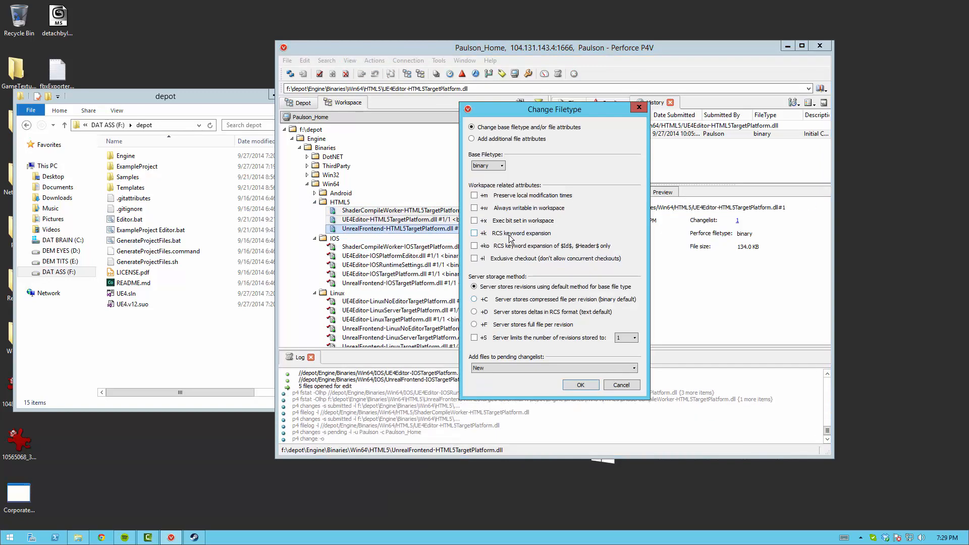
click(504, 368)
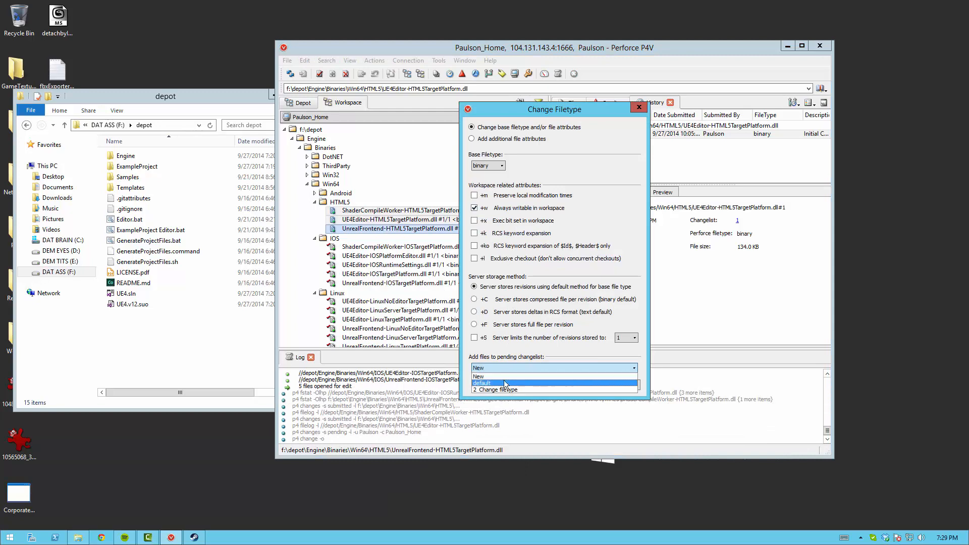
click(499, 380)
click(580, 385)
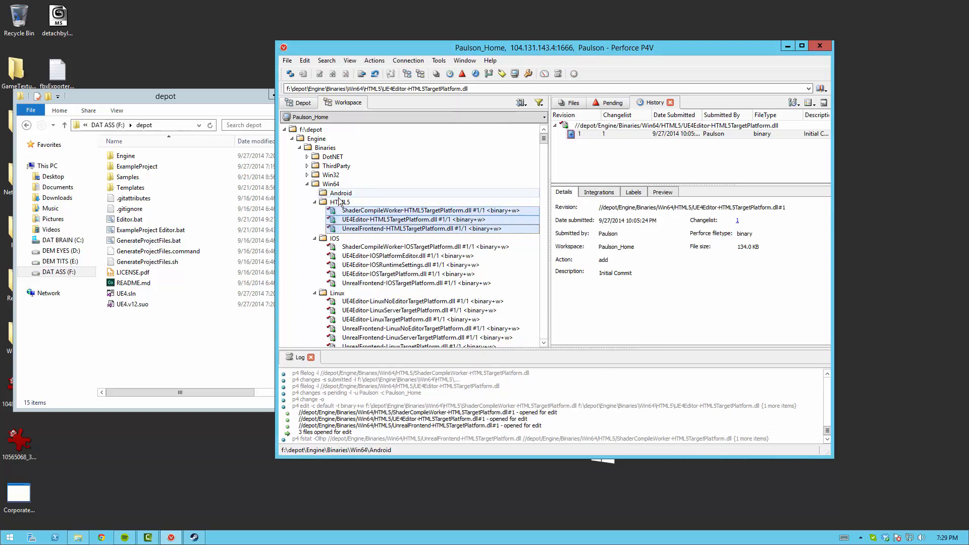
Collapse the Win64 folder and check the contents of the Win32 and ThirdParty folders under Engine/Binaries.
click(307, 184)
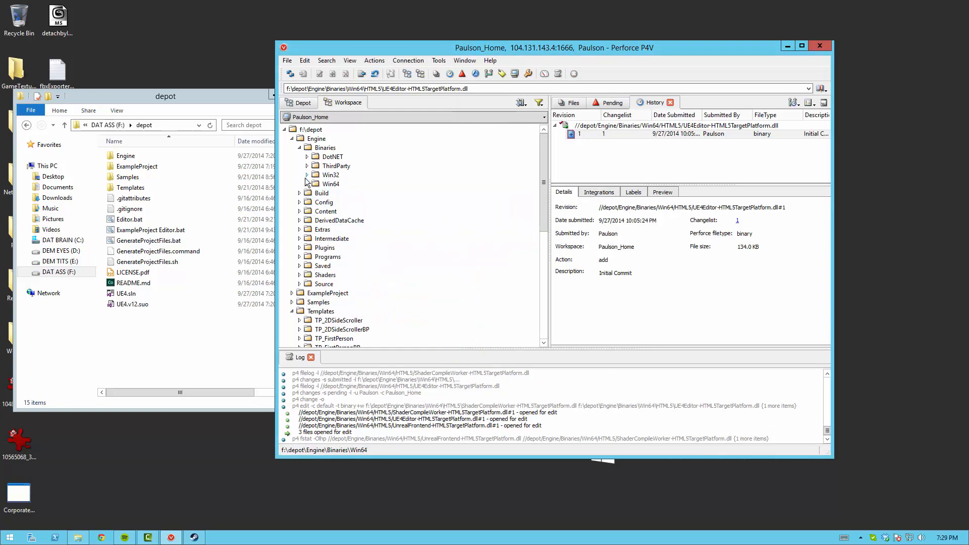
click(306, 175)
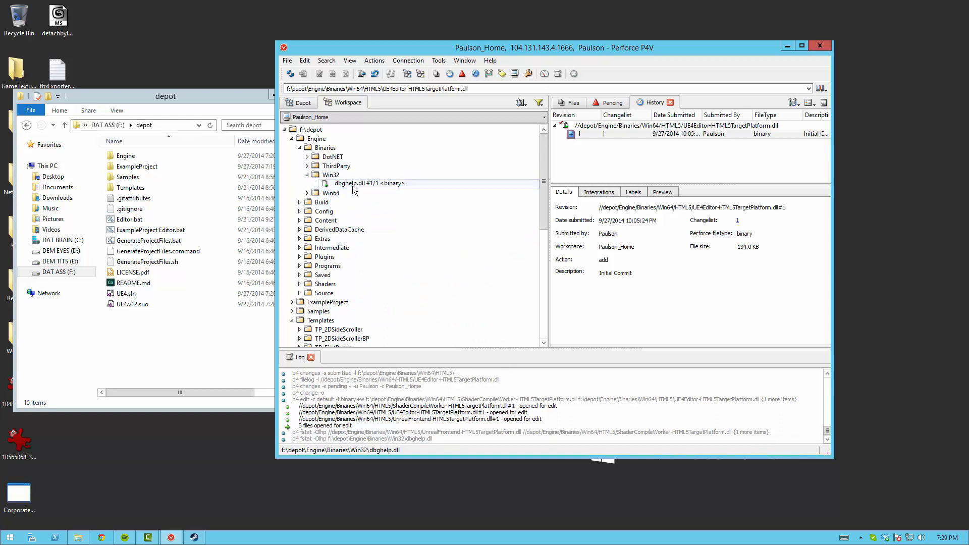
click(308, 166)
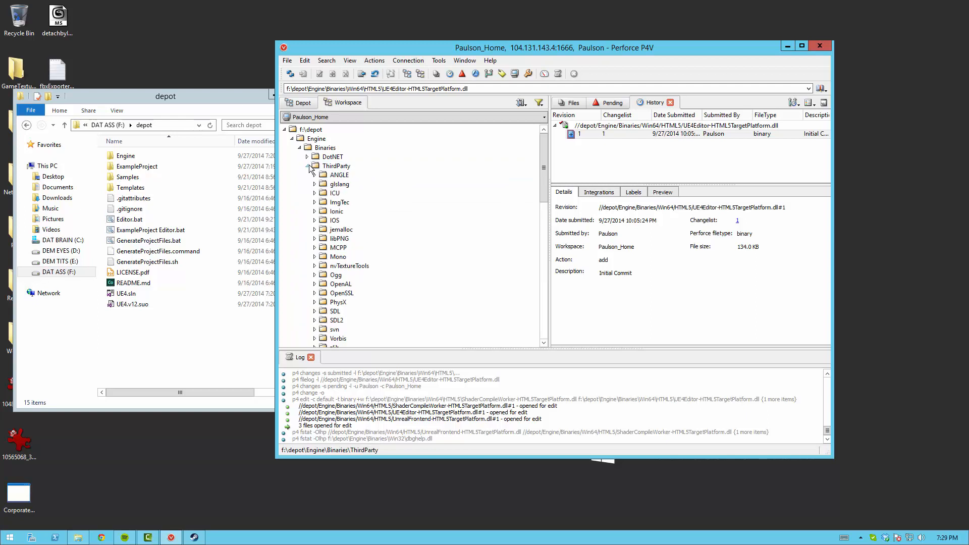
click(307, 166)
click(326, 167)
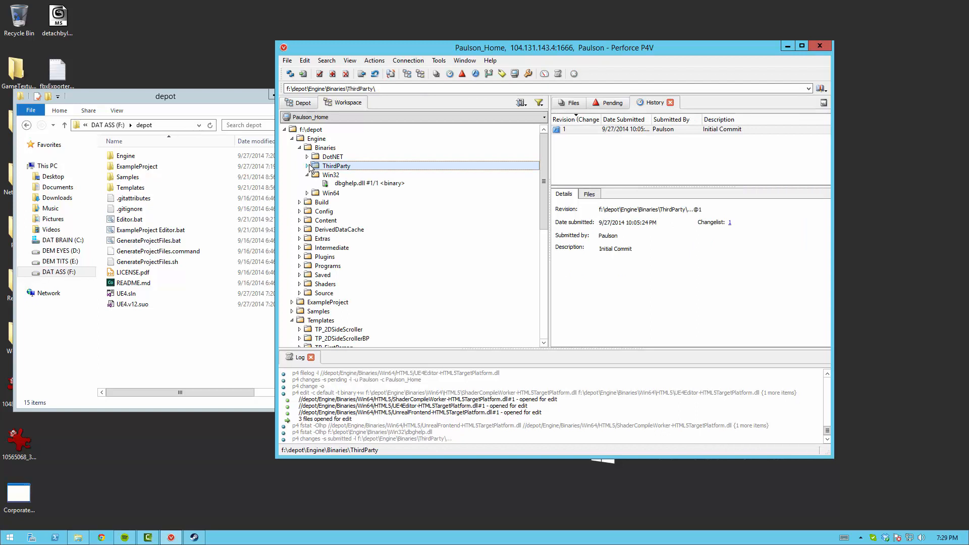
Change the filetype of the DotNET files from AutomationTool.exe through UnrealBuildTool.exe.config to always writable (+w), using the default changelist.
click(307, 156)
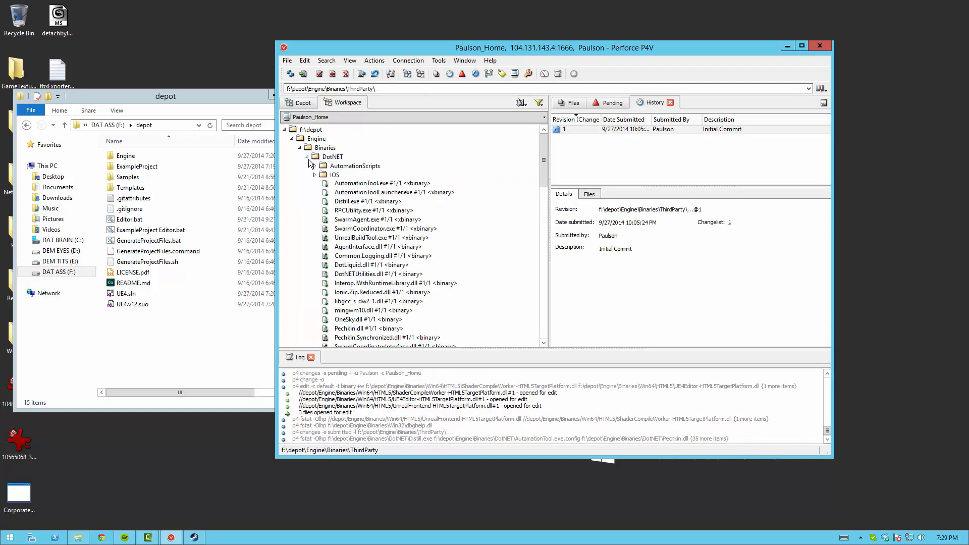
click(375, 183)
scroll(391, 169, down, 3)
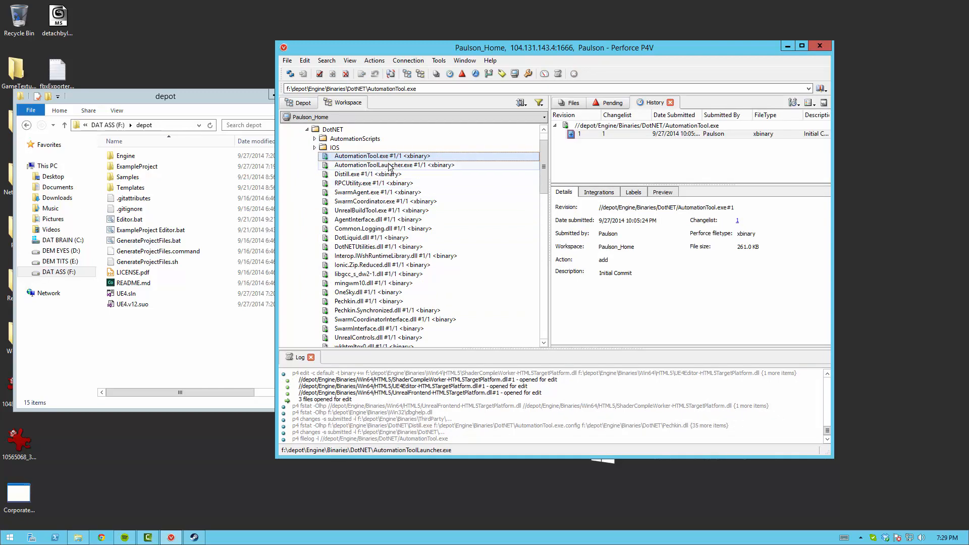
scroll(390, 169, down, 4)
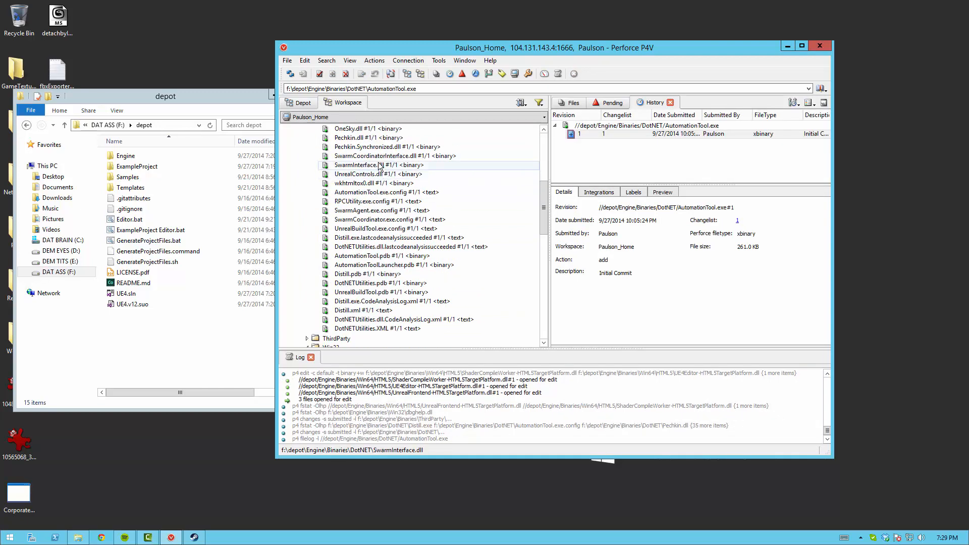
scroll(380, 167, up, 2)
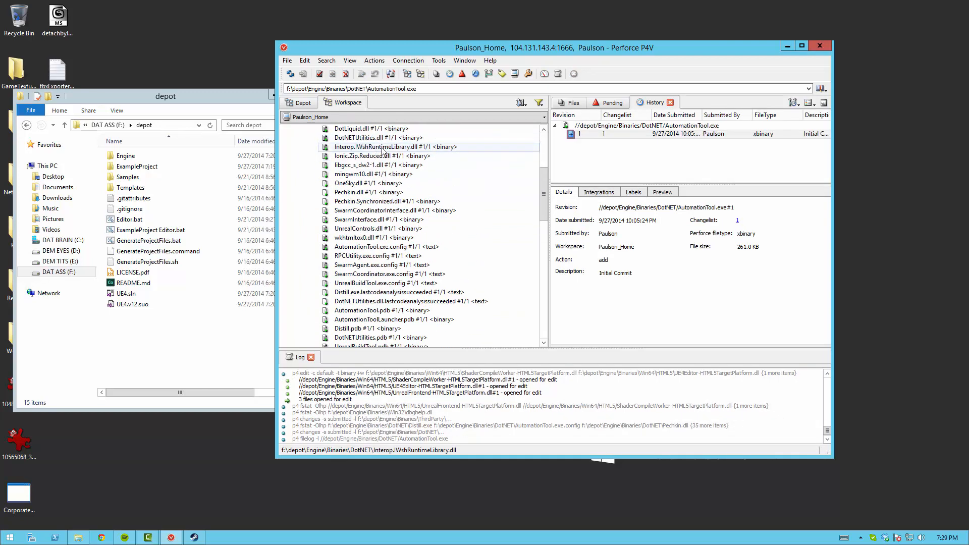
scroll(389, 210, down, 2)
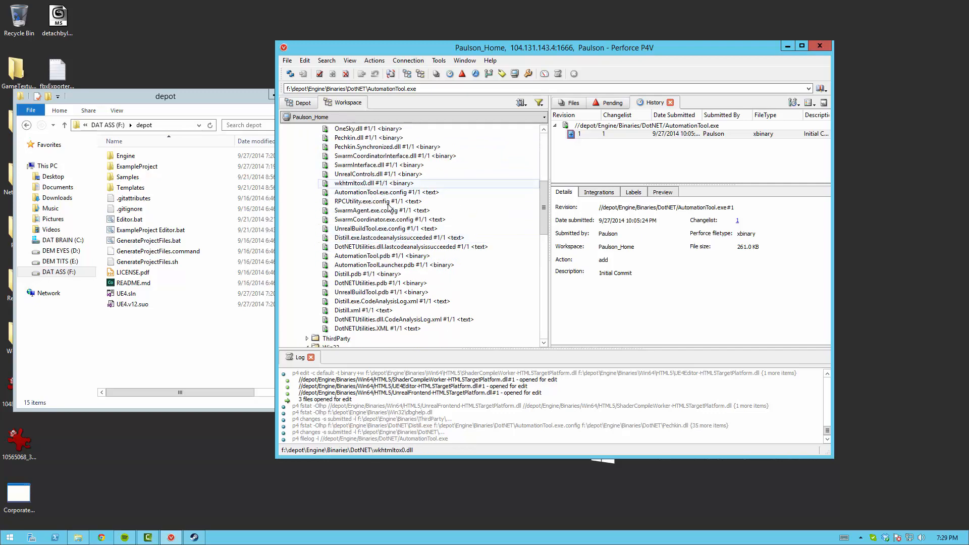
click(368, 230)
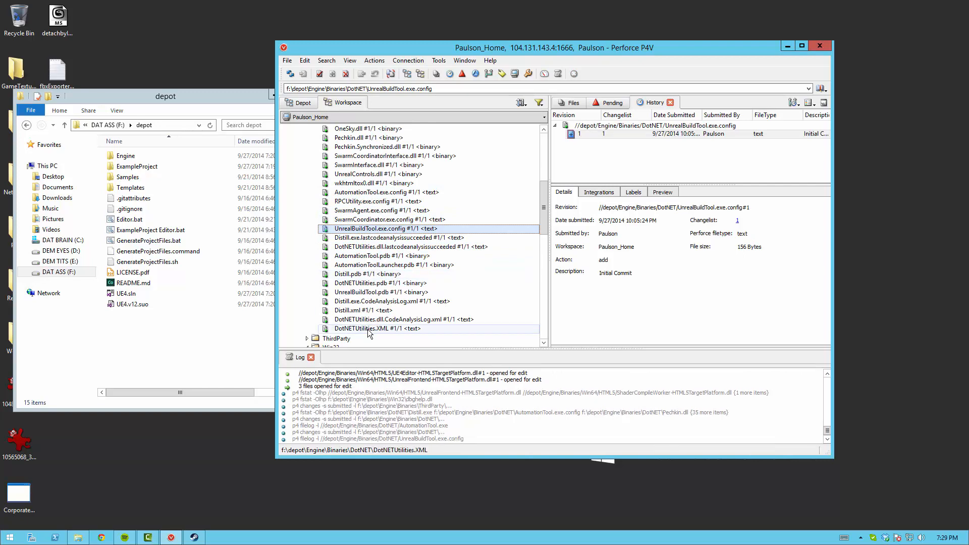
scroll(361, 242, up, 7)
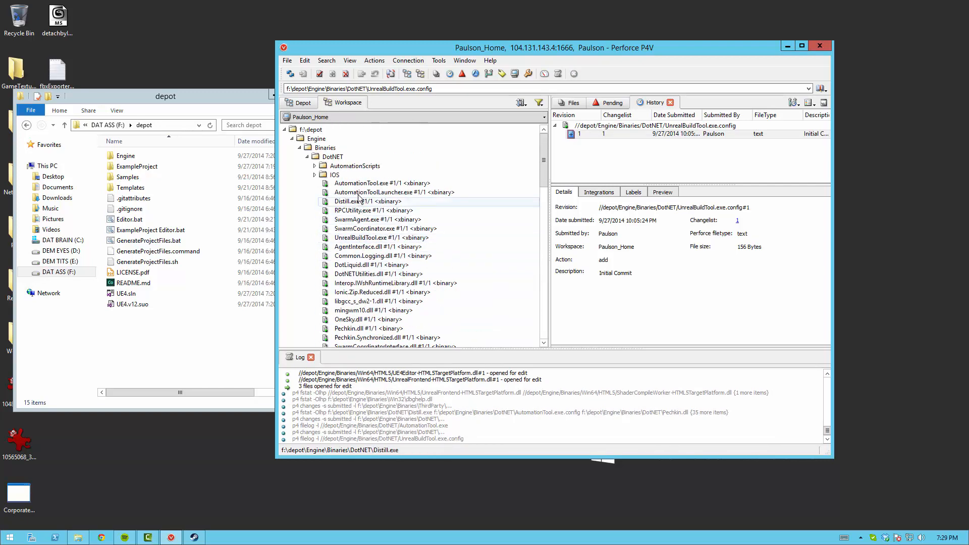
right_click(359, 187)
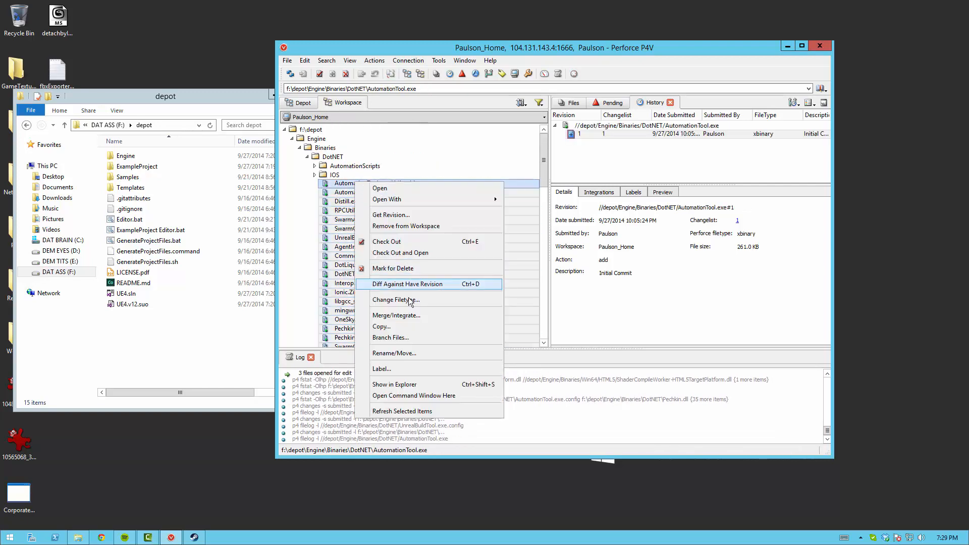
click(409, 300)
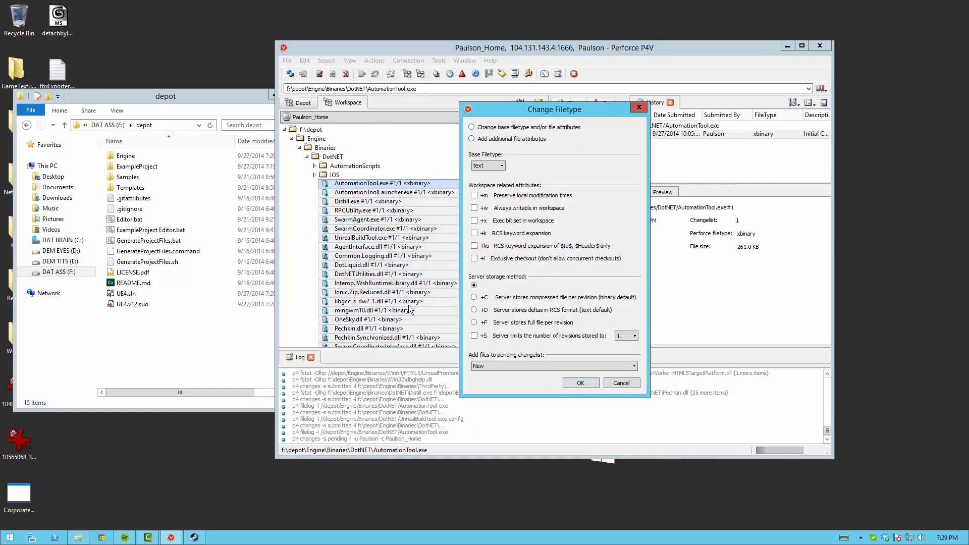
click(511, 366)
click(523, 379)
click(580, 385)
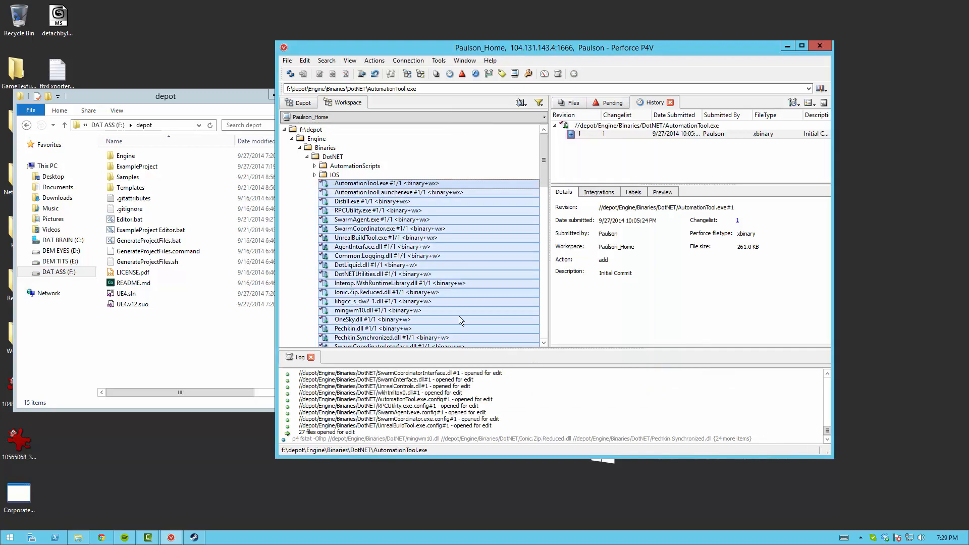
Mark UnrealBuildTool.pdb in the DotNET folder for delete.
scroll(460, 316, down, 9)
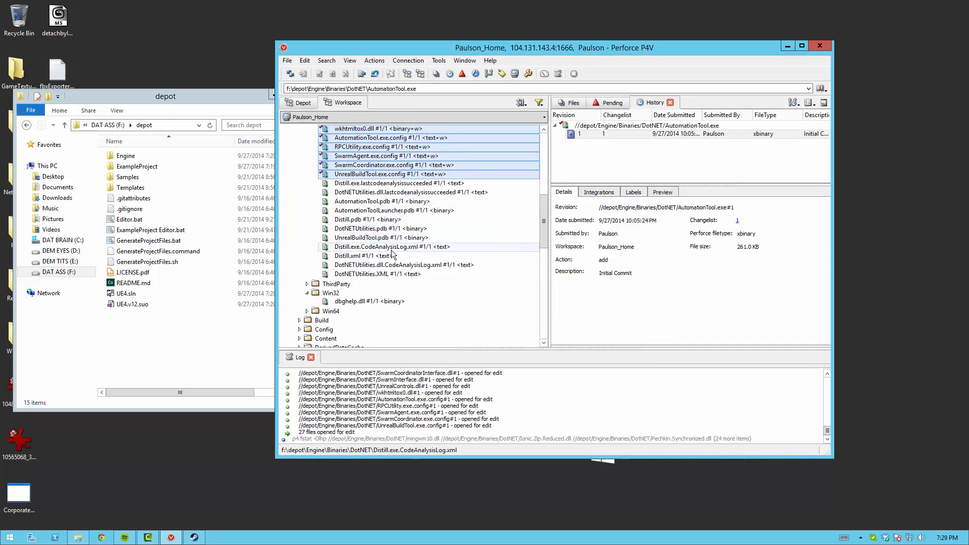
click(391, 230)
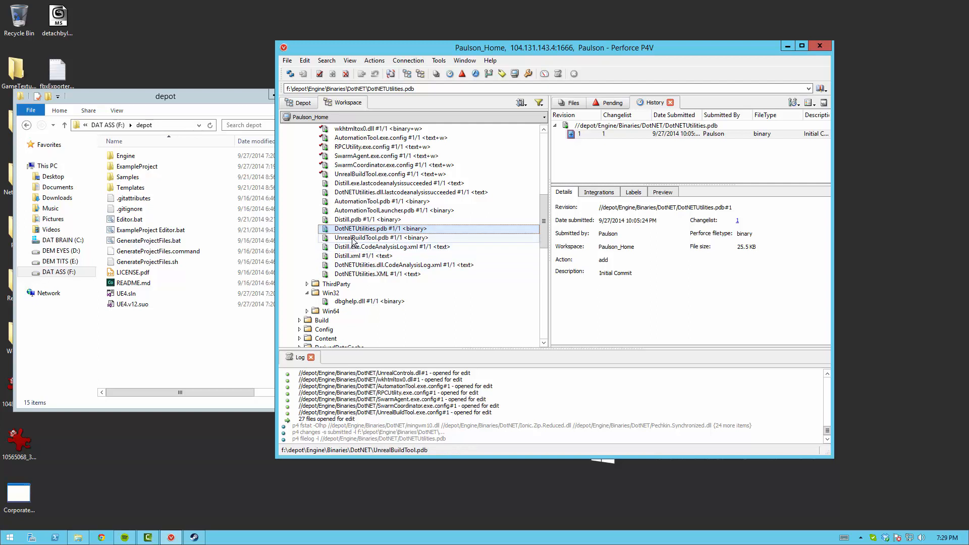
click(373, 238)
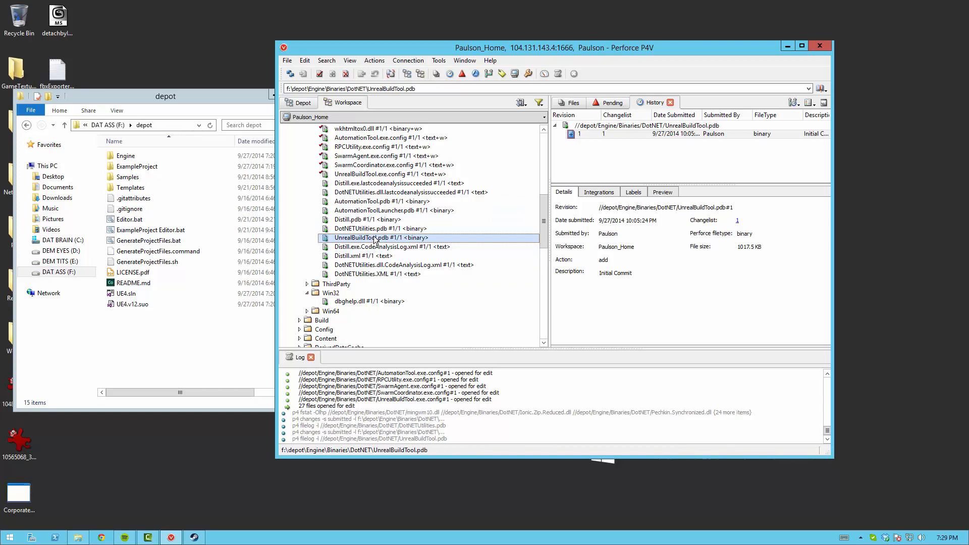
right_click(374, 237)
click(360, 239)
right_click(374, 238)
click(415, 322)
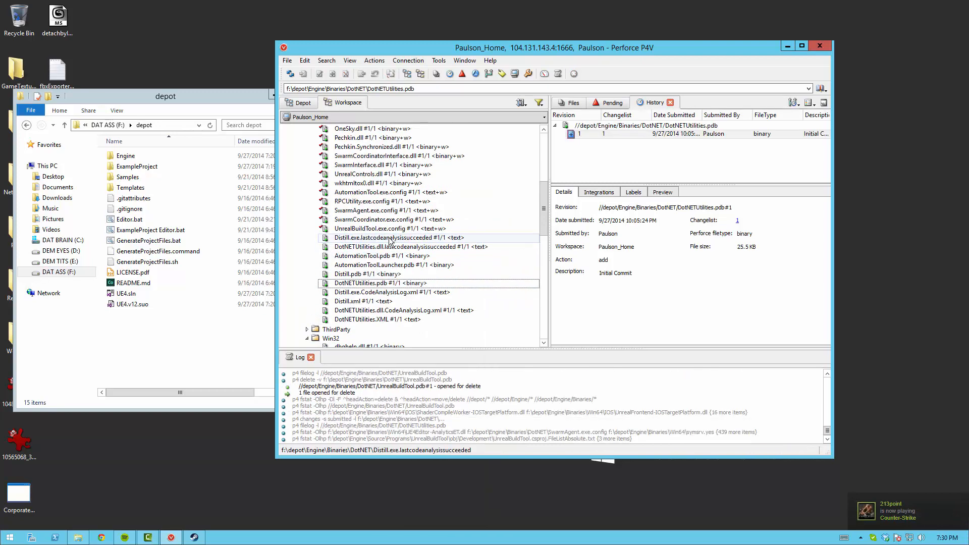
Mark AutomationTool.pdb, AutomationToolLauncher.pdb and Distill.pdb in the DotNET folder for delete.
scroll(383, 227, up, 1)
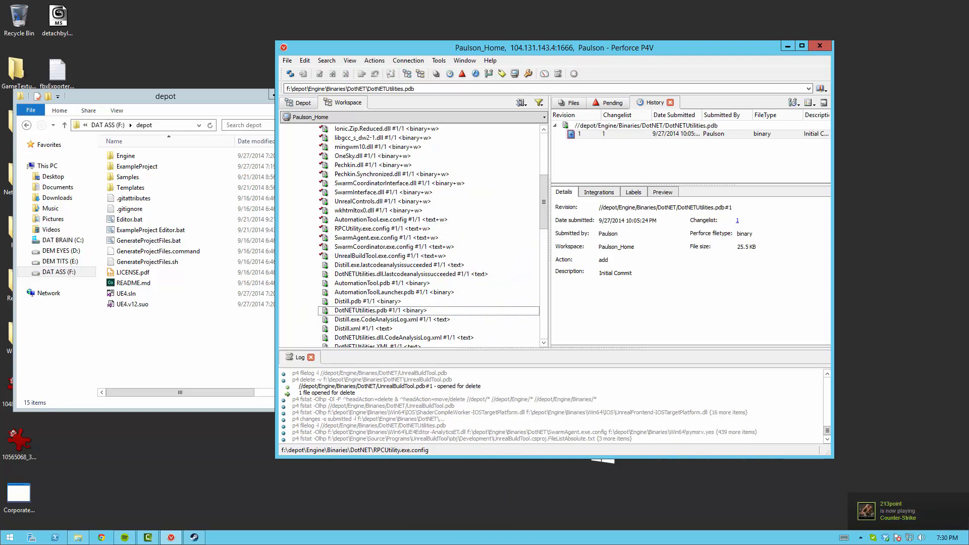
scroll(373, 262, down, 1)
click(372, 256)
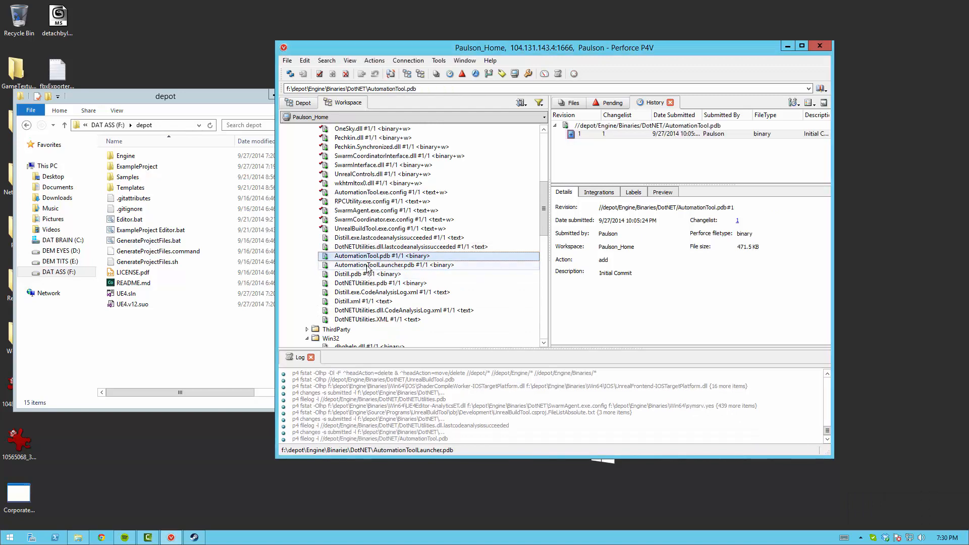
right_click(367, 265)
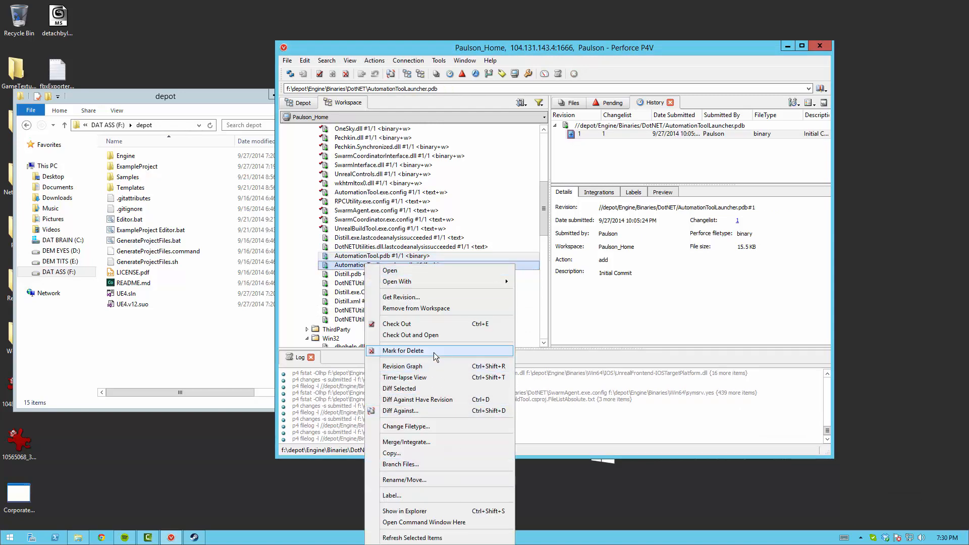
click(434, 356)
right_click(365, 256)
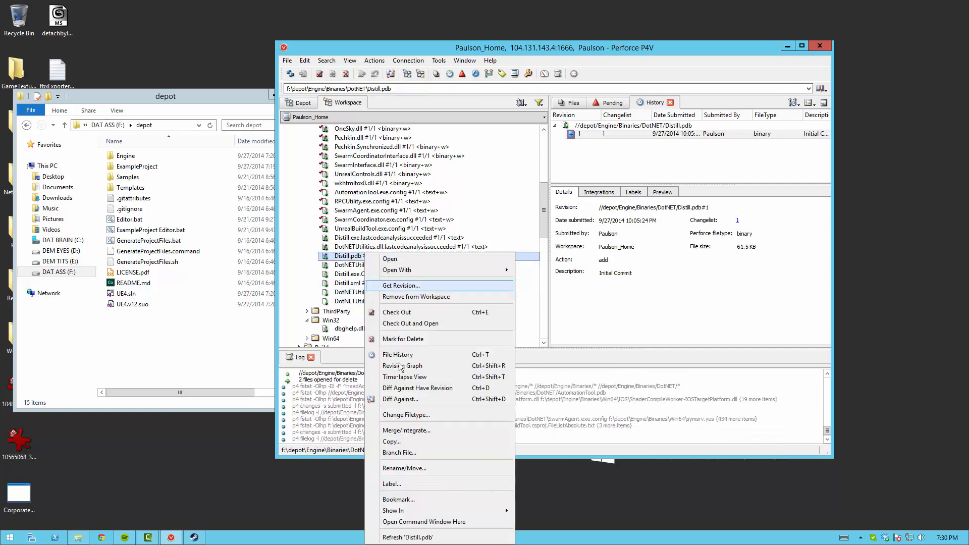
click(424, 339)
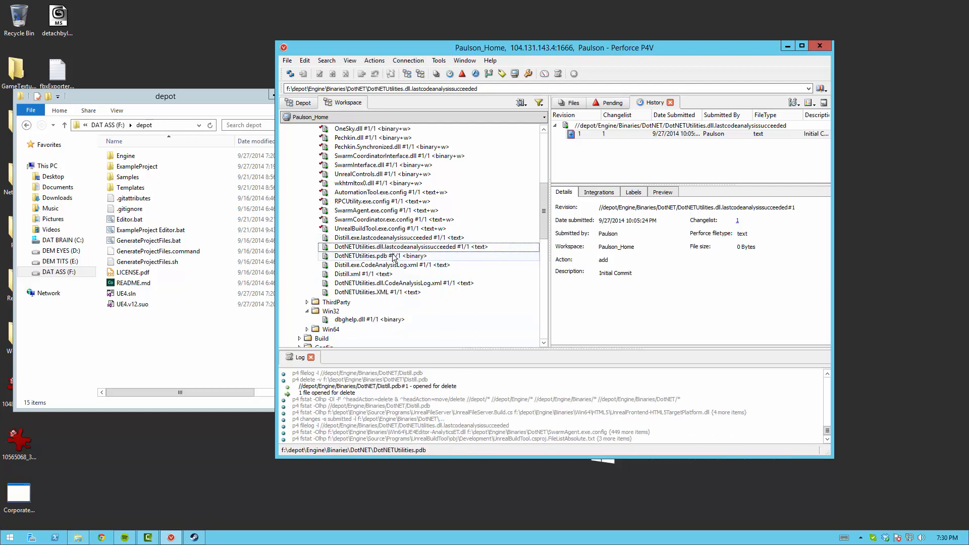
Check DotNETUtilities.pdb and the contents of the DotNET/IOS folder.
click(375, 258)
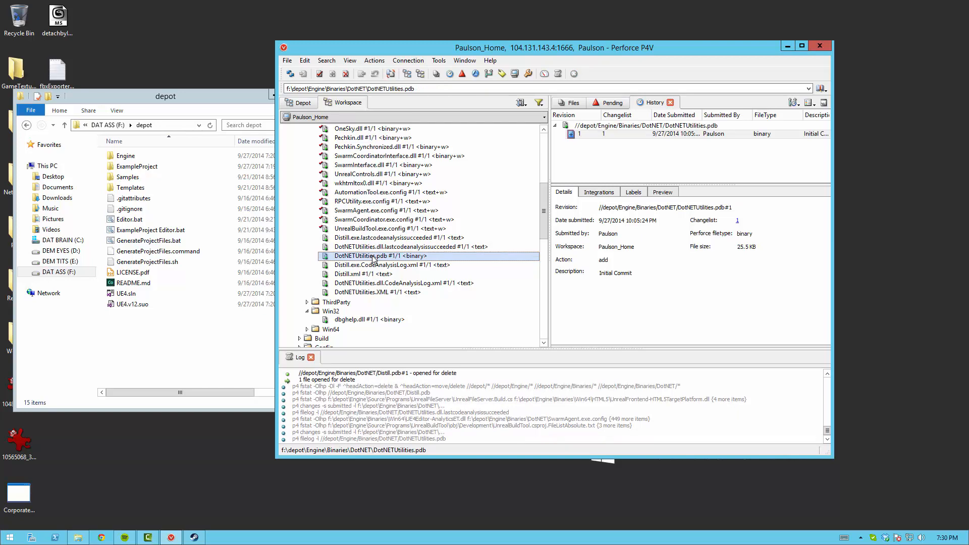
scroll(373, 258, up, 1)
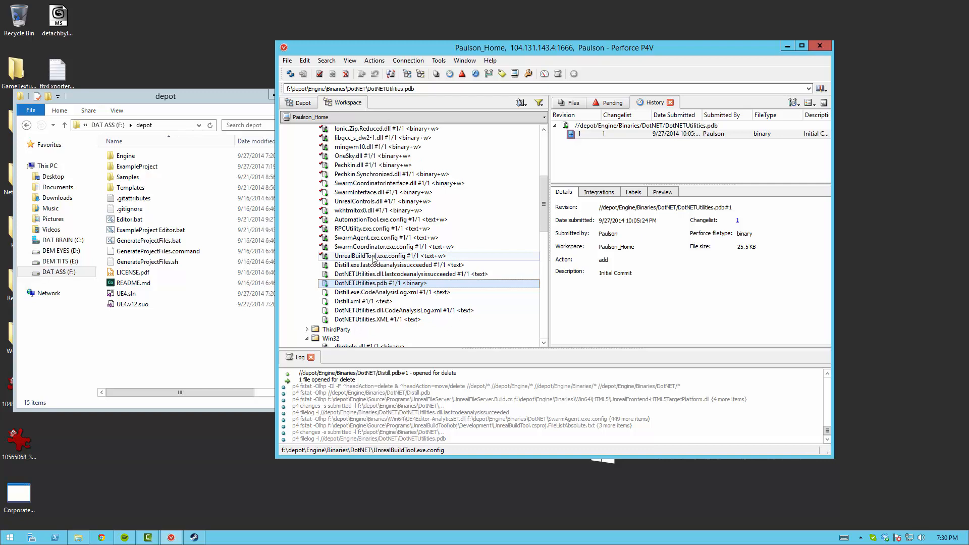
scroll(365, 277, up, 10)
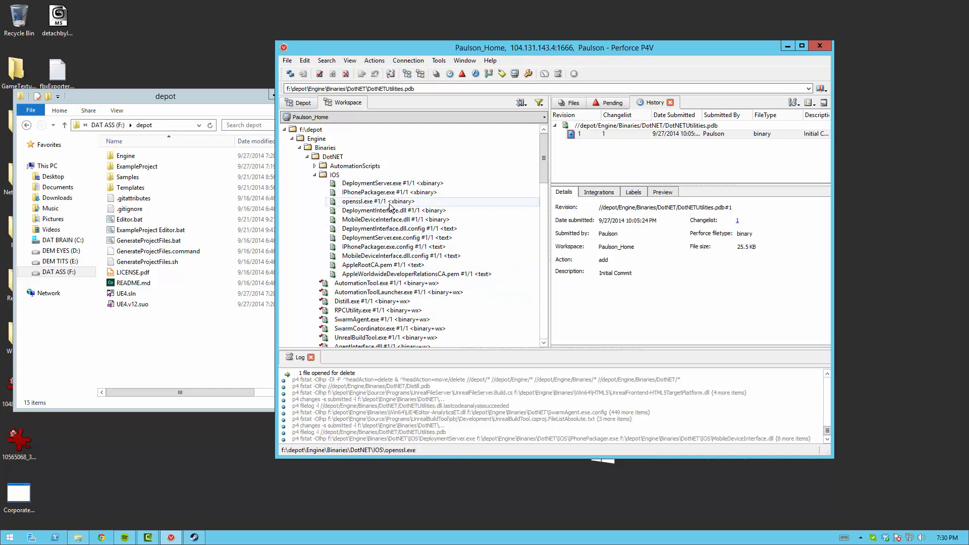
click(314, 176)
Change the filetype of AutomationScripts.Automation.dll and Win.Automation.dll in DotNET/AutomationScripts to always writable (+w), using the default changelist.
click(315, 166)
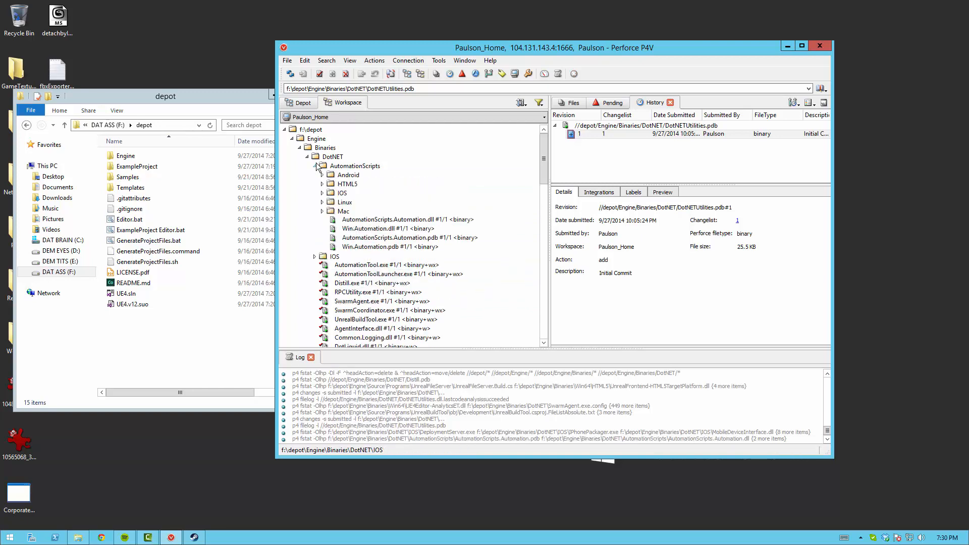
click(370, 221)
shift+click(372, 229)
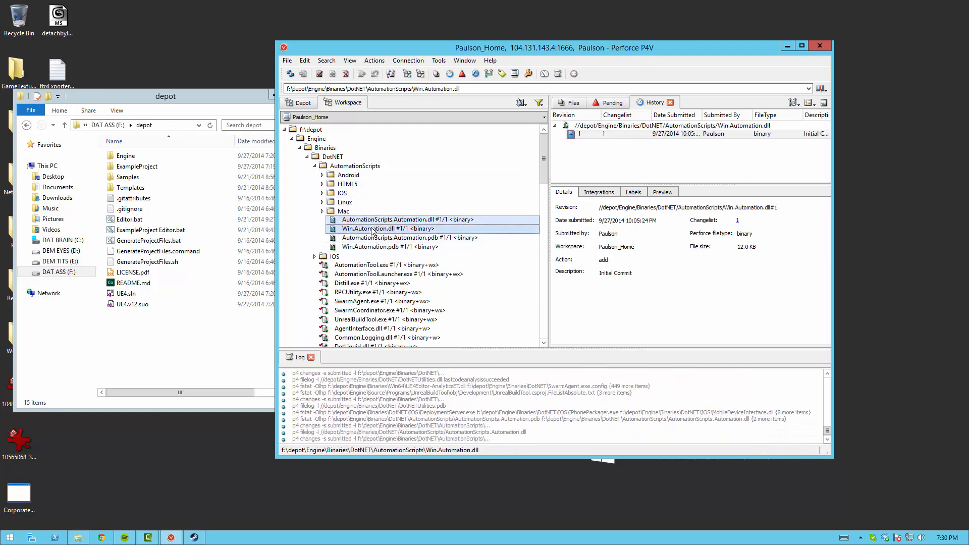
right_click(372, 230)
click(425, 396)
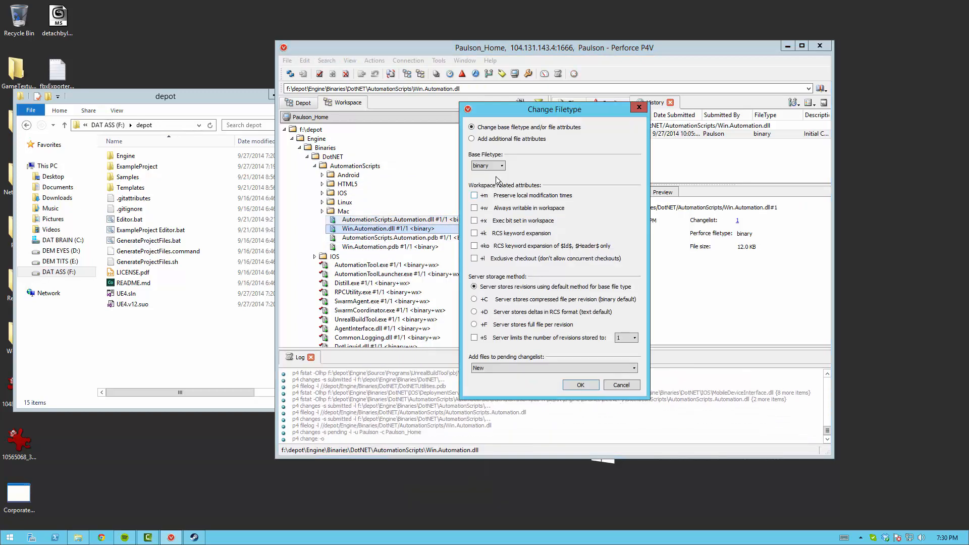
click(531, 368)
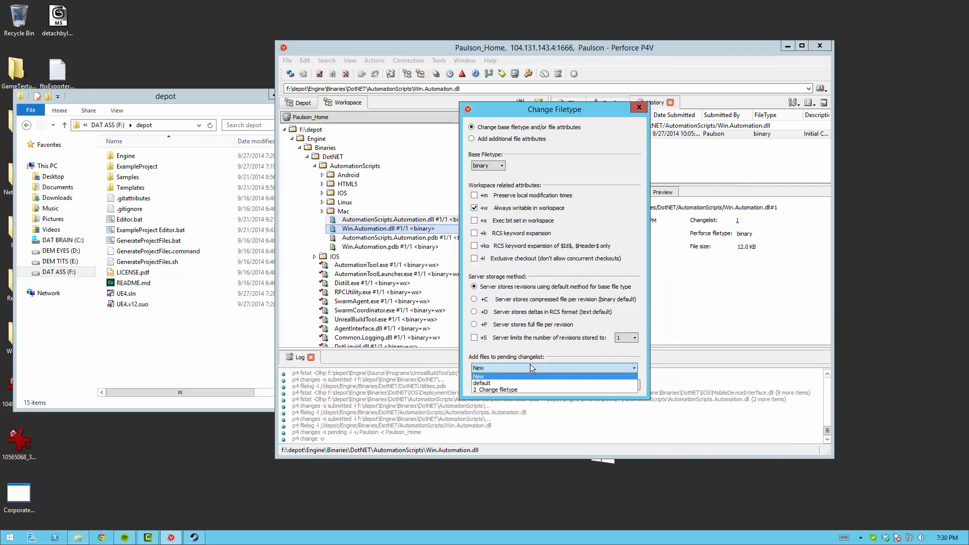
click(515, 383)
click(575, 384)
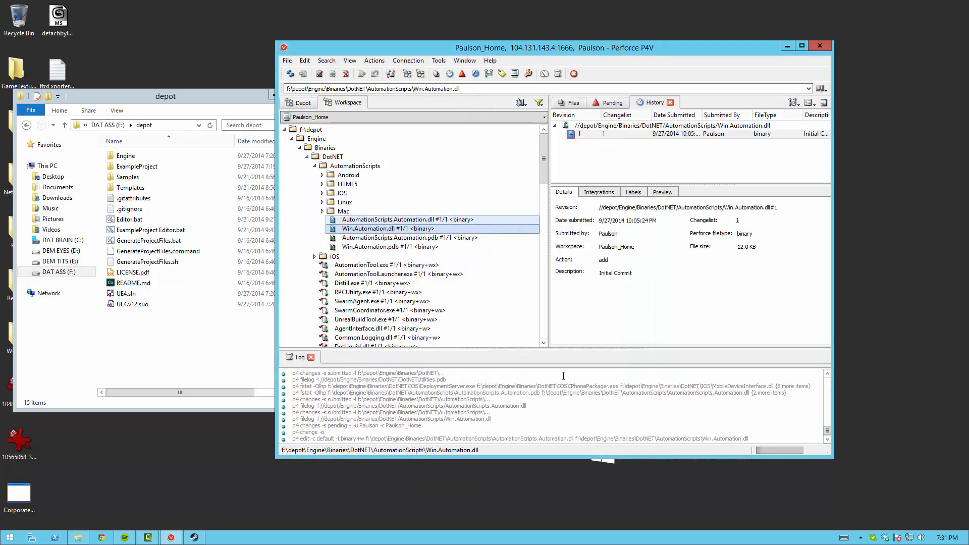
Mark AutomationScripts.Automation.pdb and Win.Automation.pdb in DotNET/AutomationScripts for delete.
click(388, 238)
shift+click(386, 247)
right_click(384, 247)
click(404, 333)
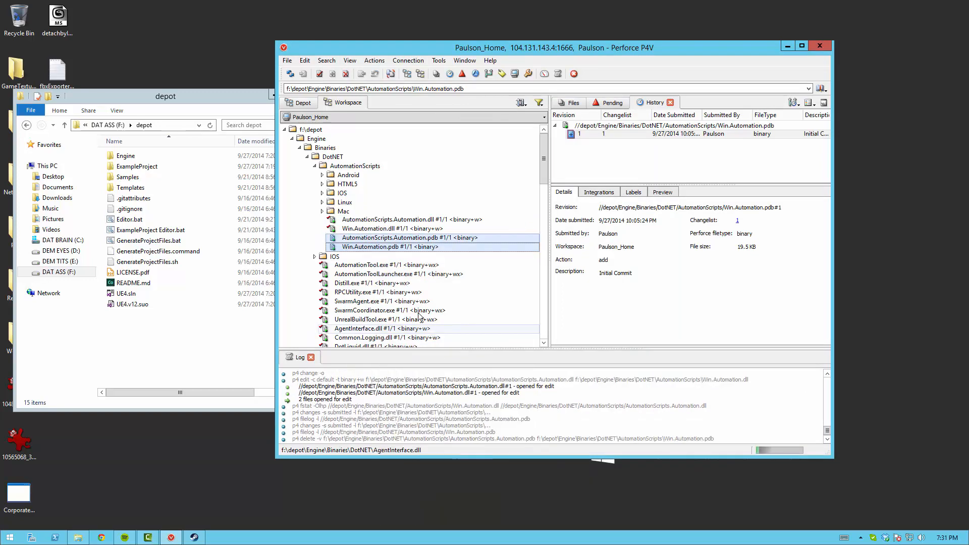
Change the filetype of Mac.Automation.dll in AutomationScripts/Mac to always writable in workspace (+w), using the default changelist.
click(322, 211)
right_click(355, 215)
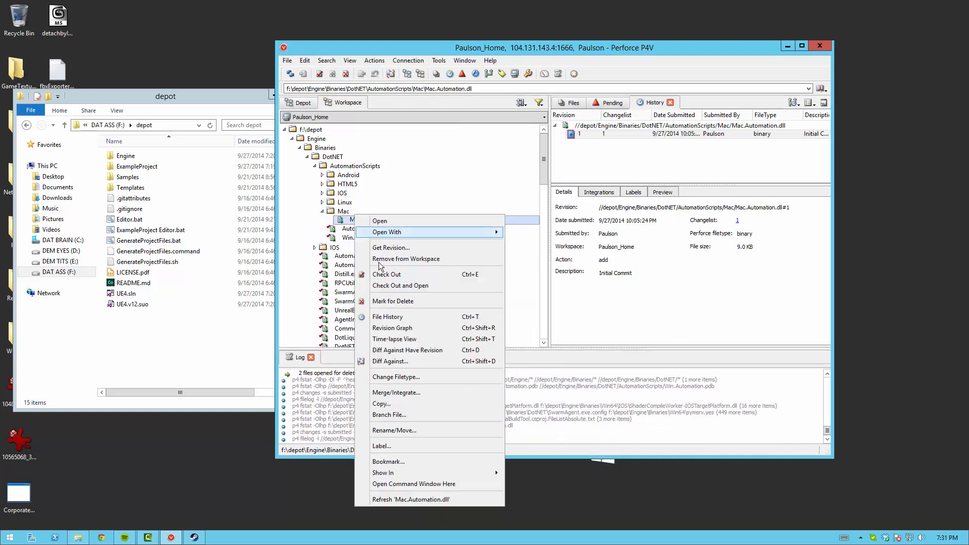
click(407, 376)
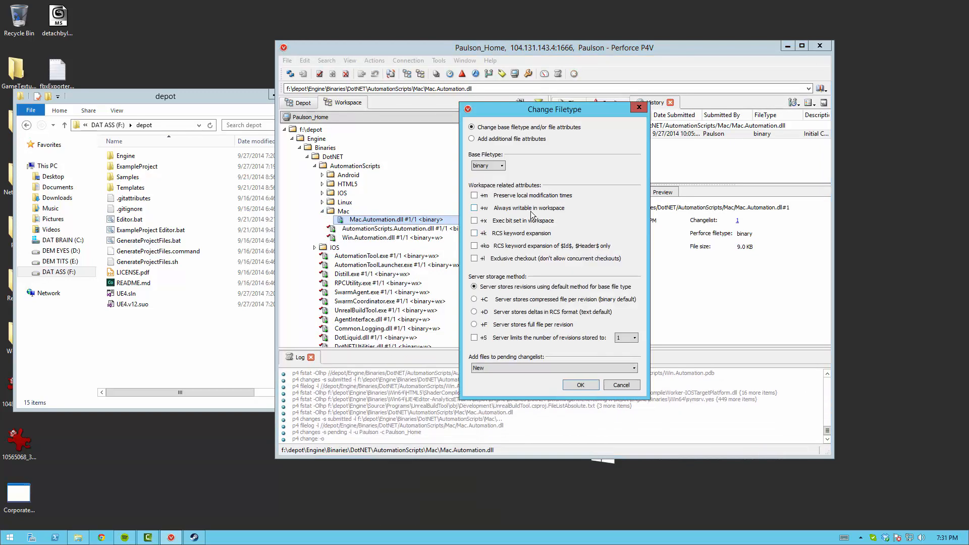
click(505, 368)
click(508, 381)
click(580, 385)
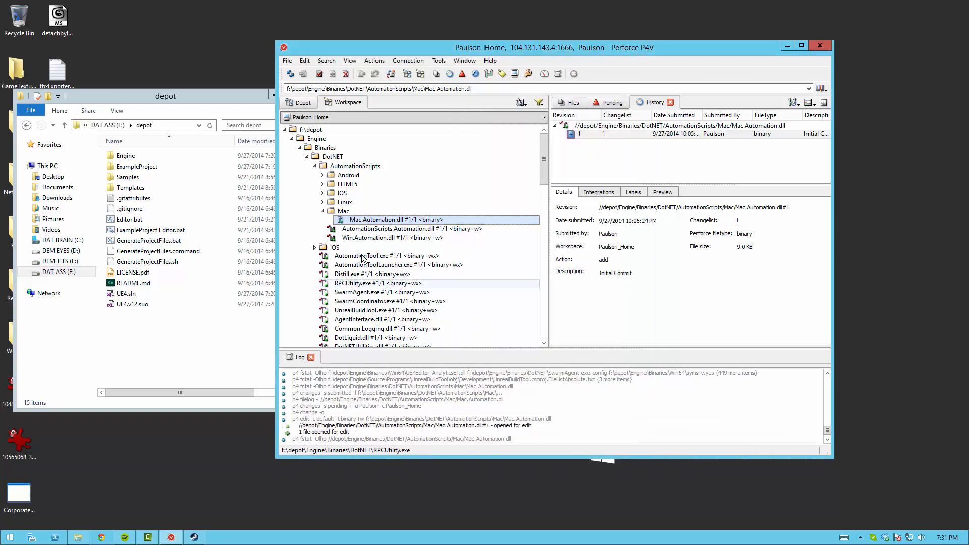
Change the filetype of Linux.Automation.dll in AutomationScripts/Linux to always writable in workspace (+w), using the default changelist.
click(322, 202)
click(357, 211)
right_click(363, 208)
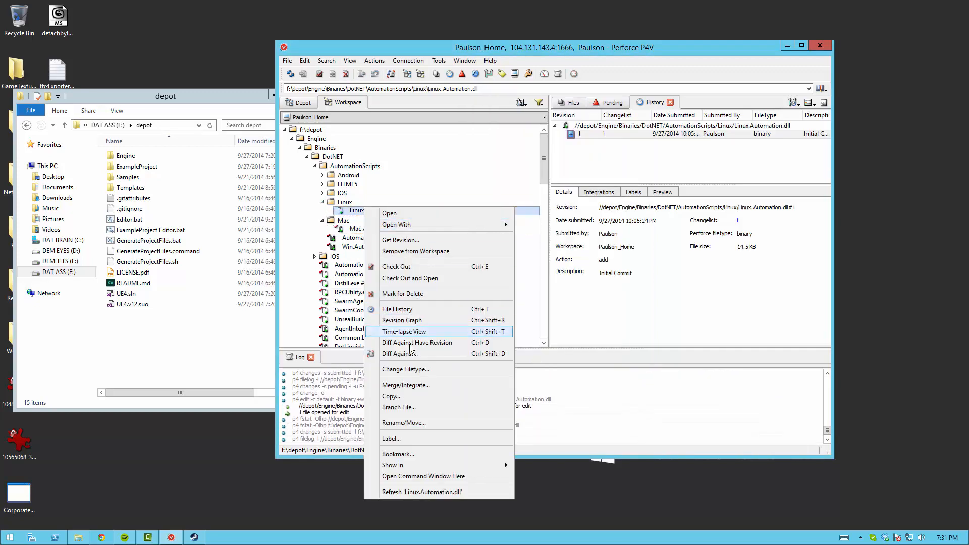
click(413, 369)
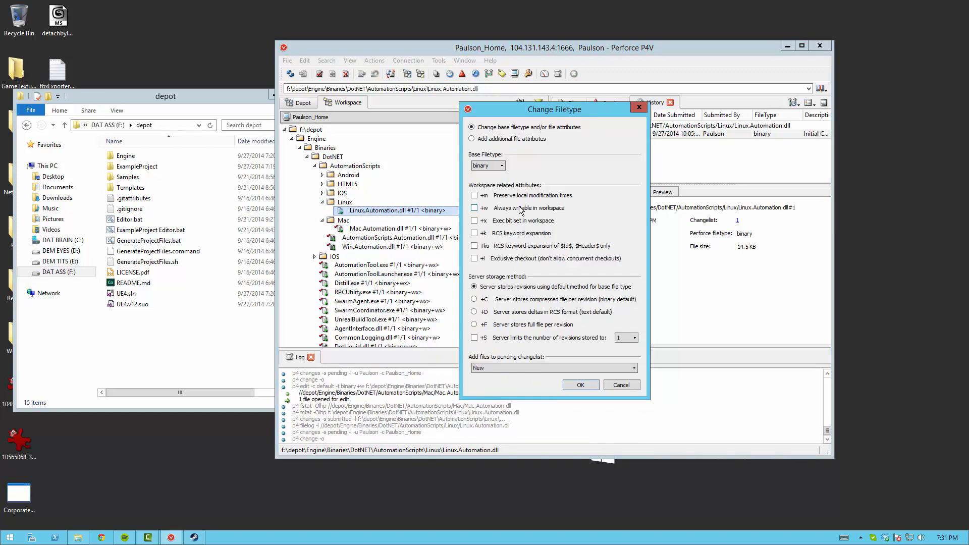
click(501, 369)
click(507, 381)
click(581, 385)
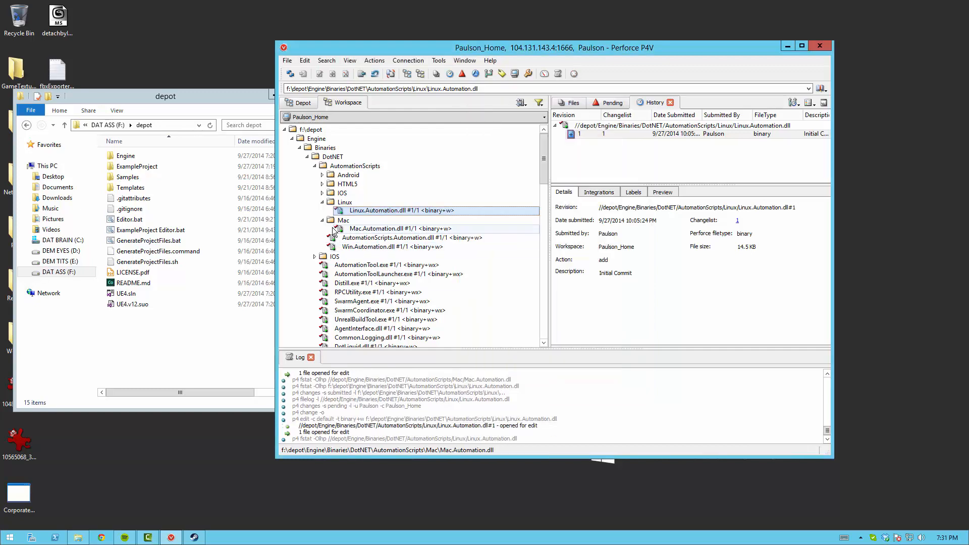
Change the filetype of HTML5.Automation.dll, DeploymentInterface.dll and IOS.Automation.dll in AutomationScripts to always writable (+w), using the default changelist.
click(322, 193)
click(322, 184)
click(367, 192)
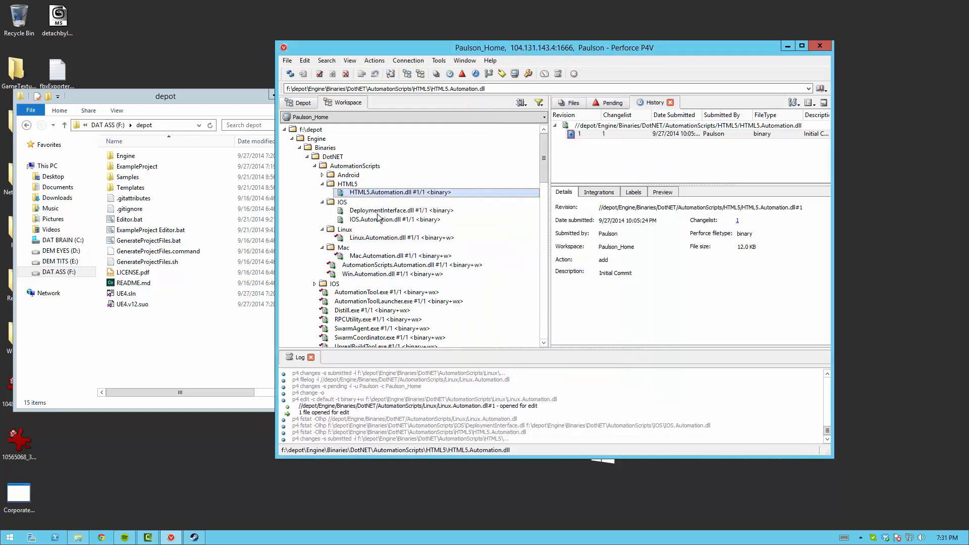
ctrl+click(379, 211)
ctrl+click(378, 220)
right_click(378, 220)
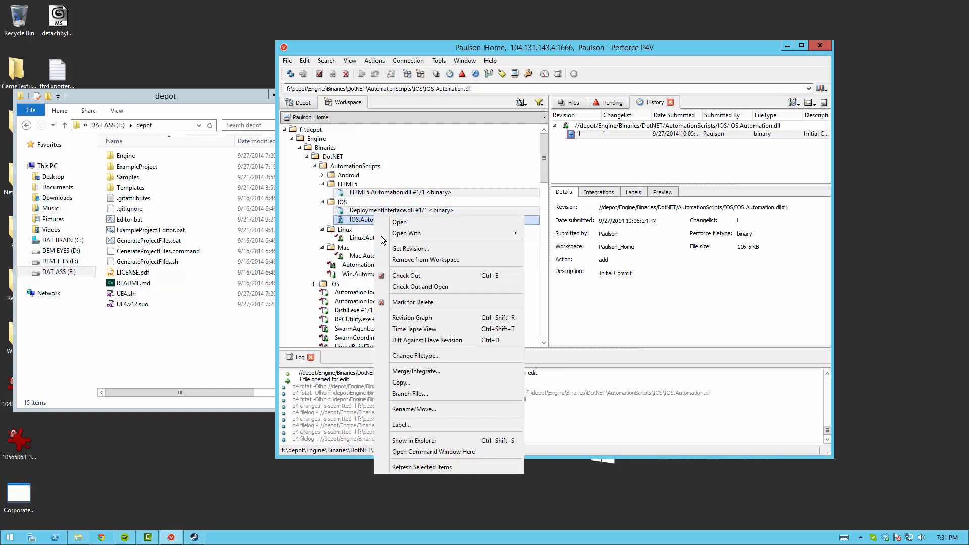
click(404, 356)
click(501, 369)
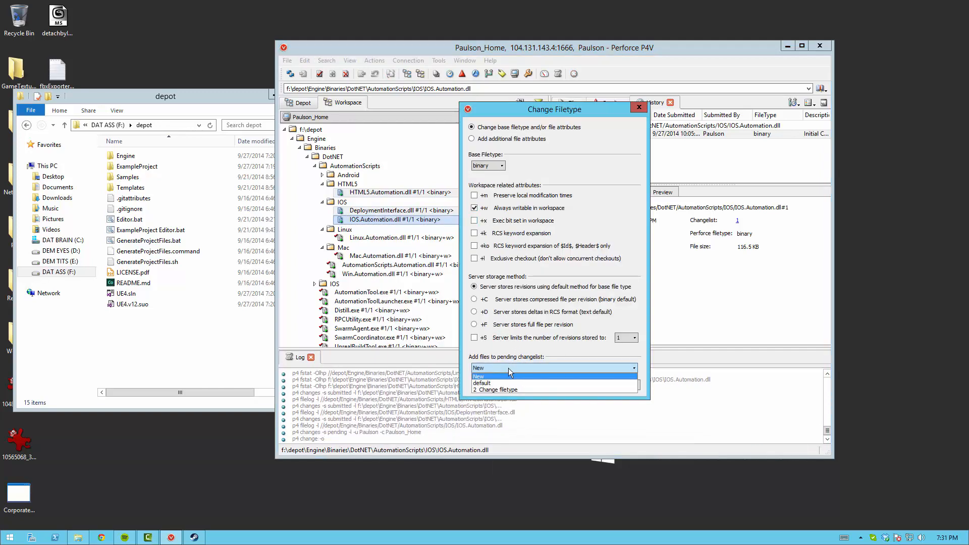
click(507, 380)
click(580, 385)
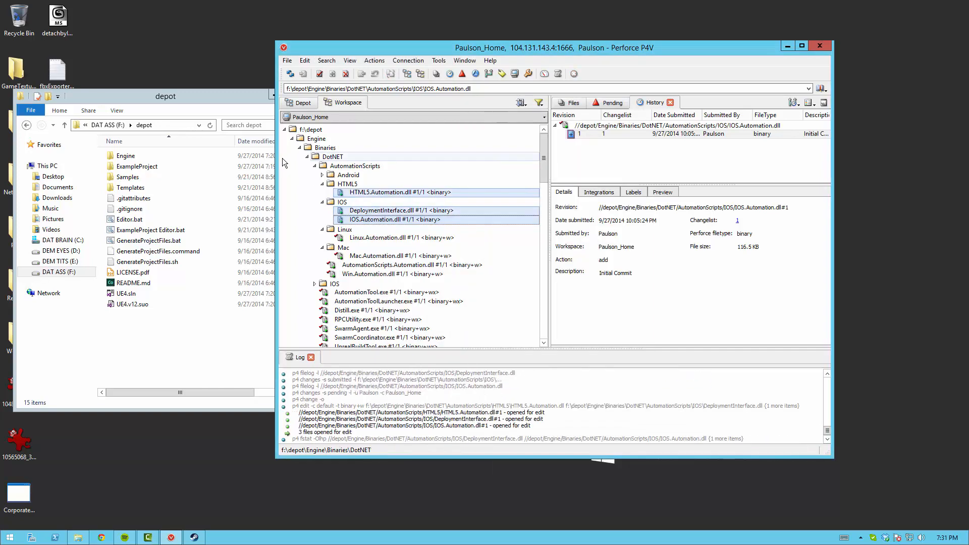
Change the filetype of Android.Automation.dll in AutomationScripts/Android to always writable in workspace (+w), using the default changelist.
click(322, 175)
right_click(362, 180)
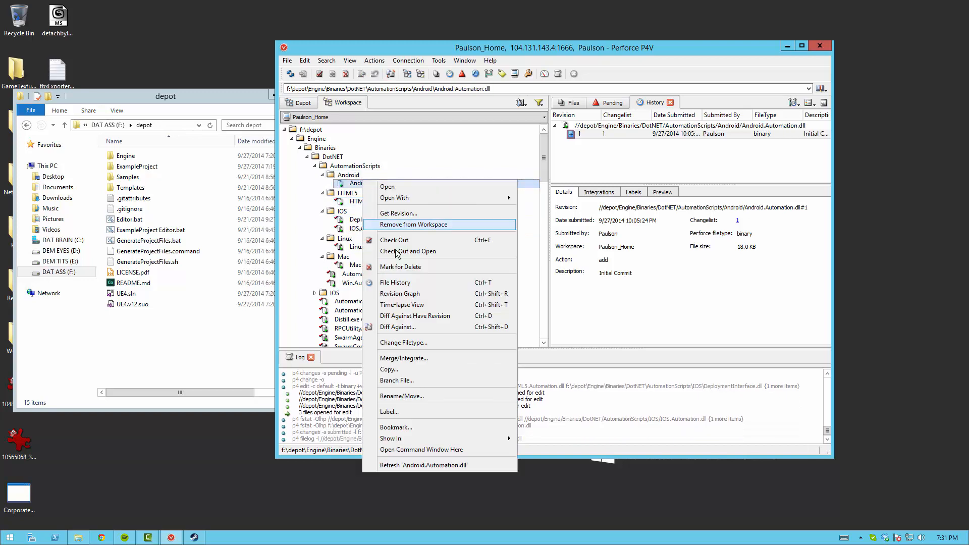
click(403, 342)
click(503, 368)
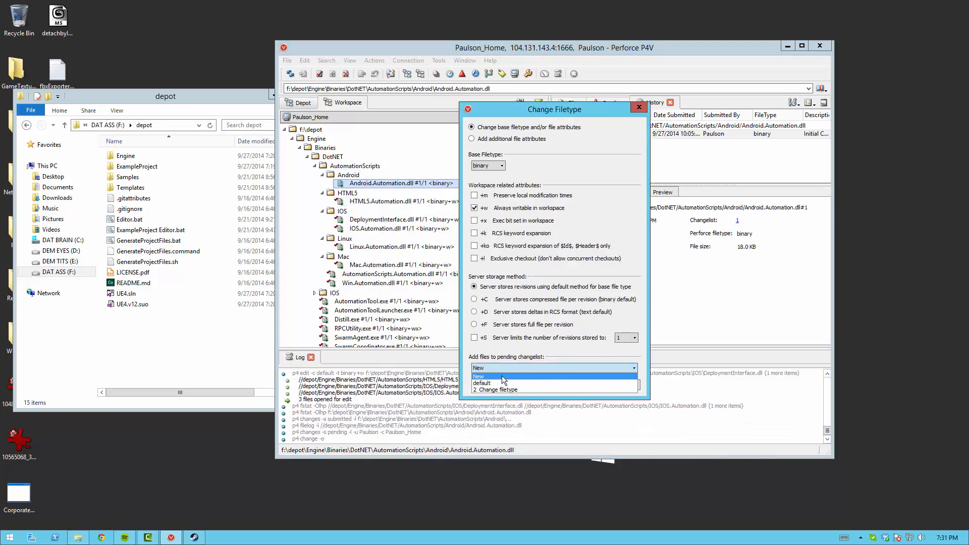
click(525, 379)
click(580, 384)
Collapse the AutomationScripts, DotNET and Binaries folders in the workspace tree.
click(312, 168)
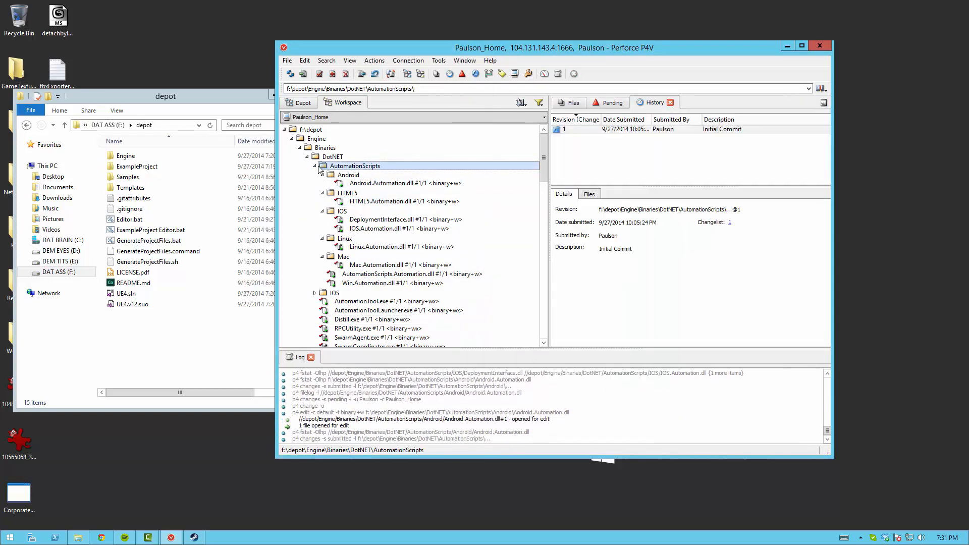
click(315, 167)
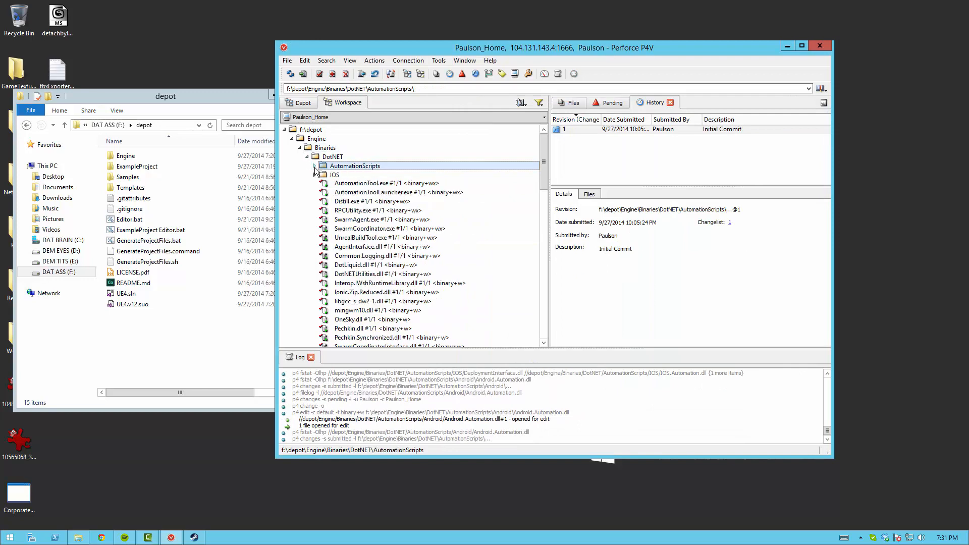
scroll(283, 167, down, 10)
scroll(294, 167, up, 10)
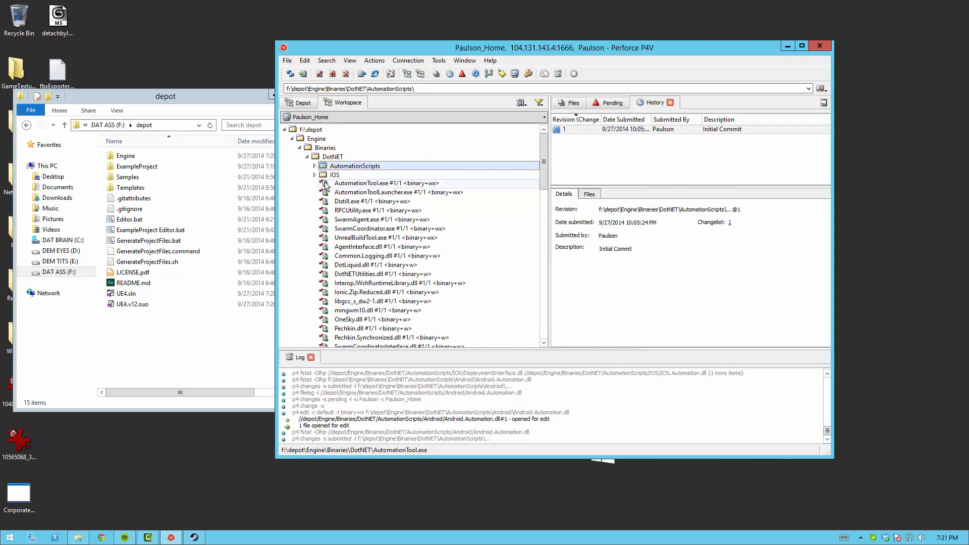
click(307, 157)
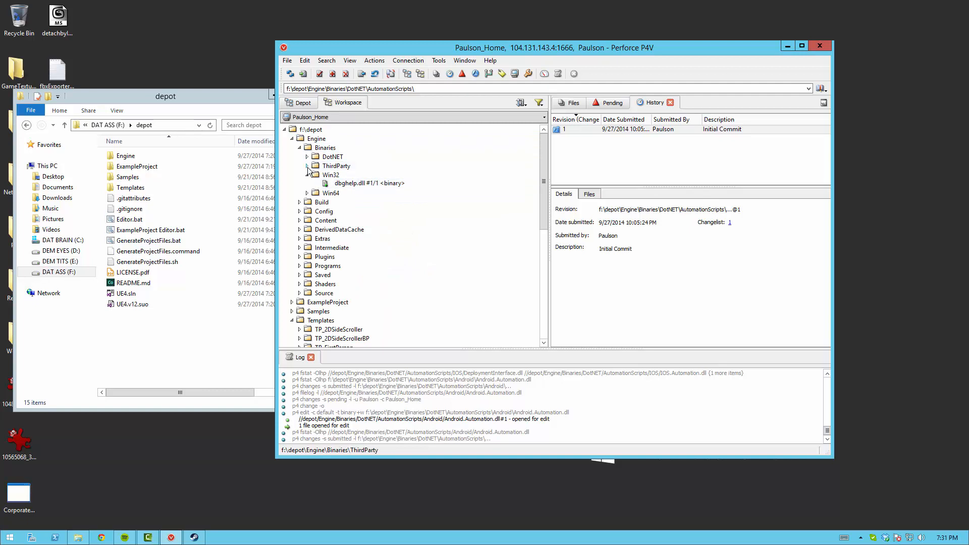
click(300, 148)
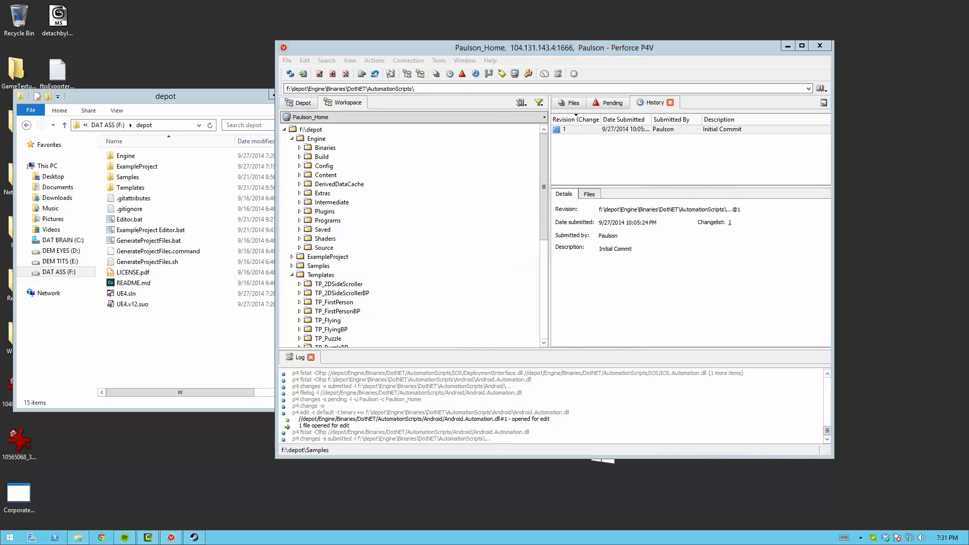
Run GenerateProjectFiles.bat from the depot folder in File Explorer and open the UE4.sln solution in Visual Studio.
click(168, 360)
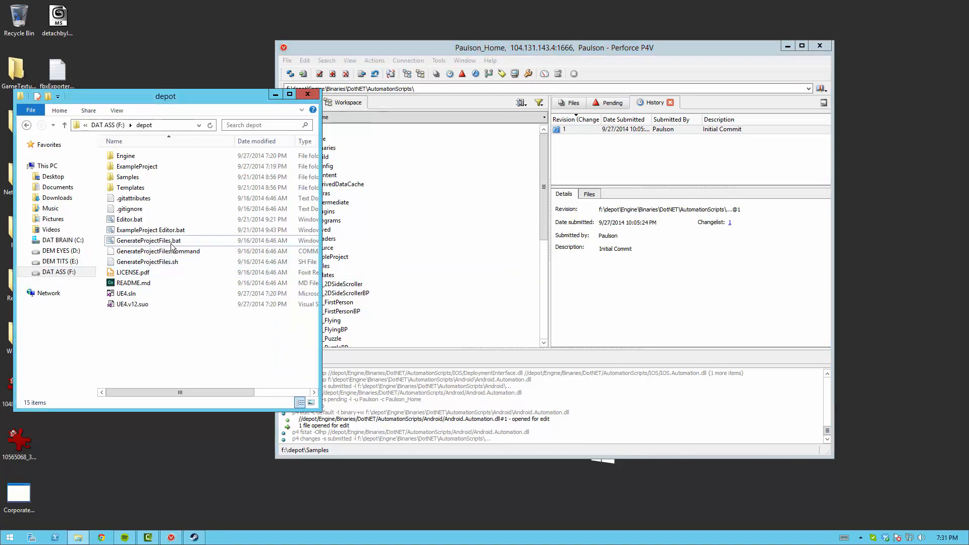
double_click(167, 245)
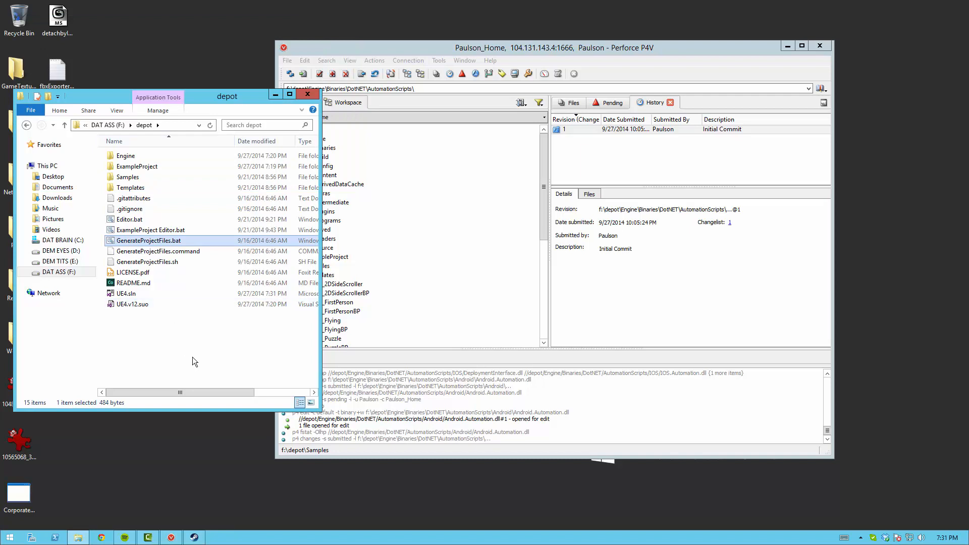
click(500, 47)
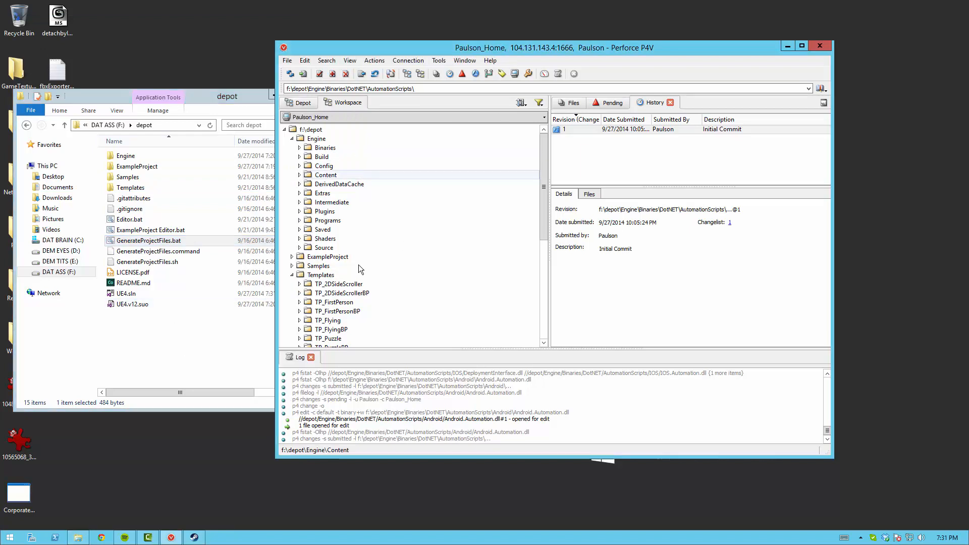
click(185, 334)
click(466, 48)
click(177, 329)
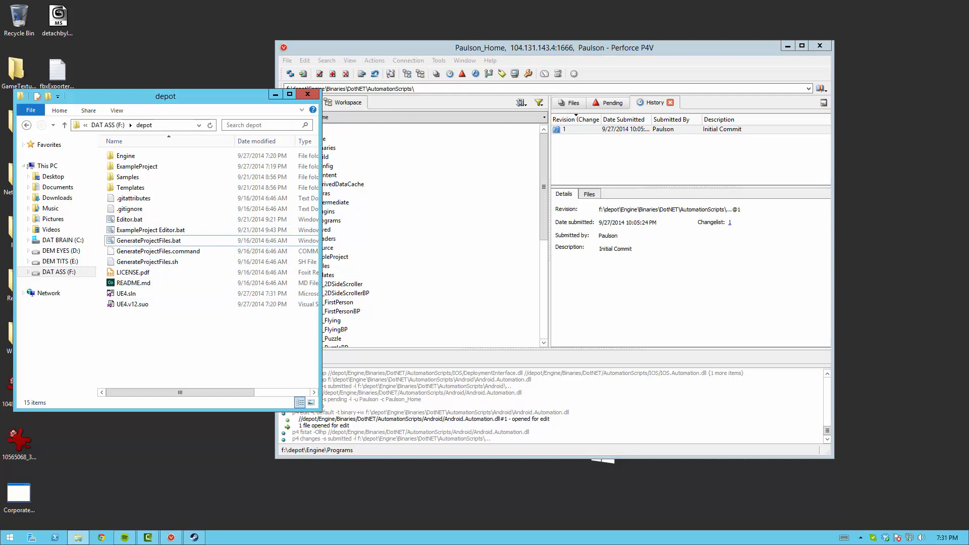
double_click(128, 295)
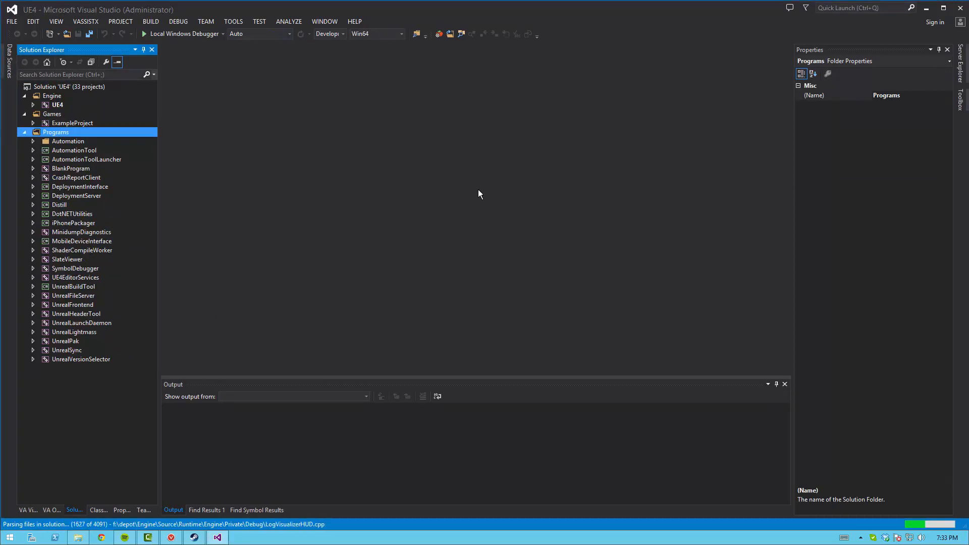
Build the ExampleProject project and examine the fatal linker error in the build output.
click(71, 124)
right_click(71, 124)
click(90, 129)
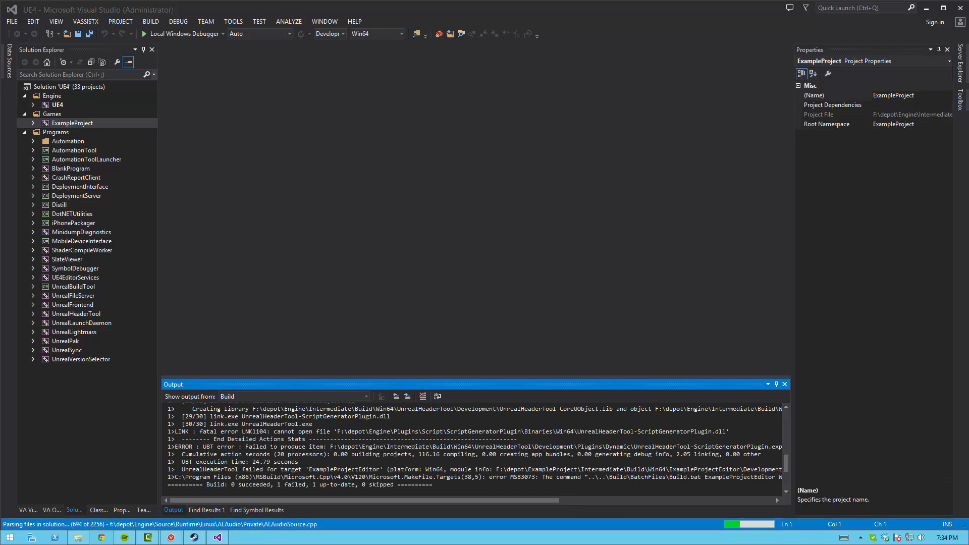
drag(730, 432, 168, 432)
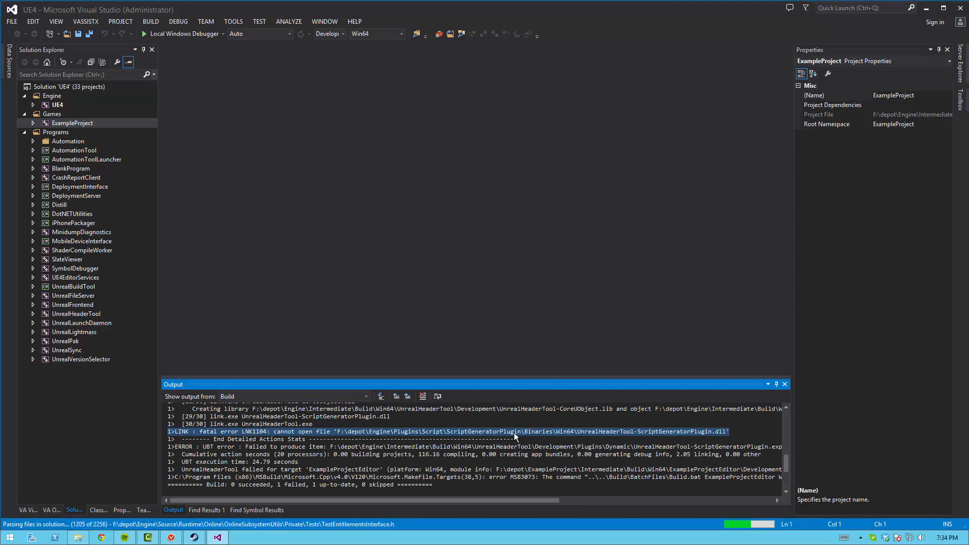
click(611, 432)
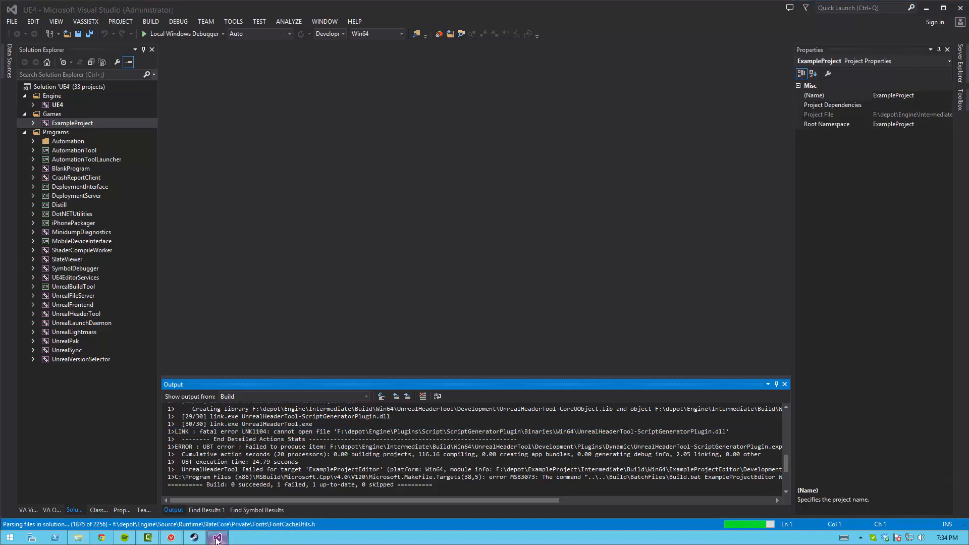
Switch to Perforce P4V and expand Engine/Plugins/Developer/BlankPlugin down to its Binaries/Win64 folder.
click(171, 537)
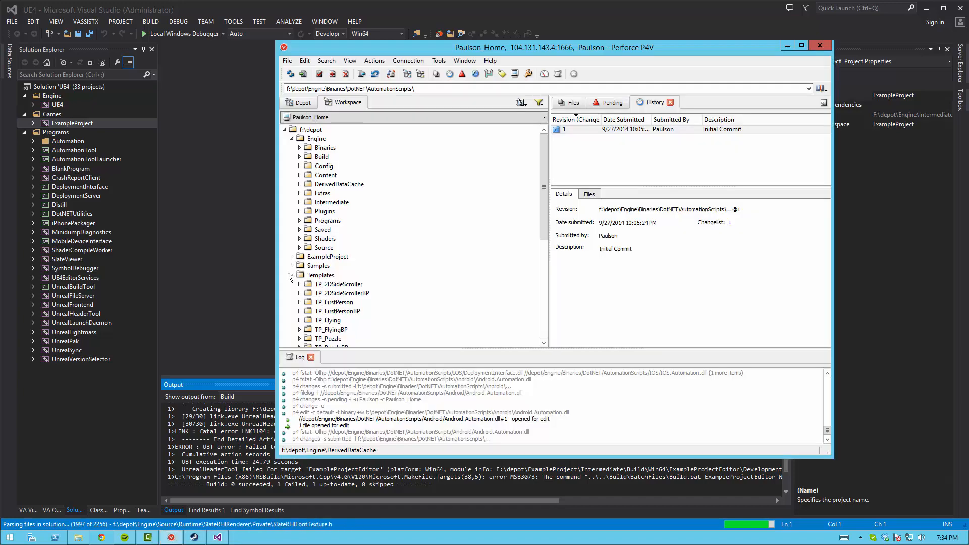
click(299, 211)
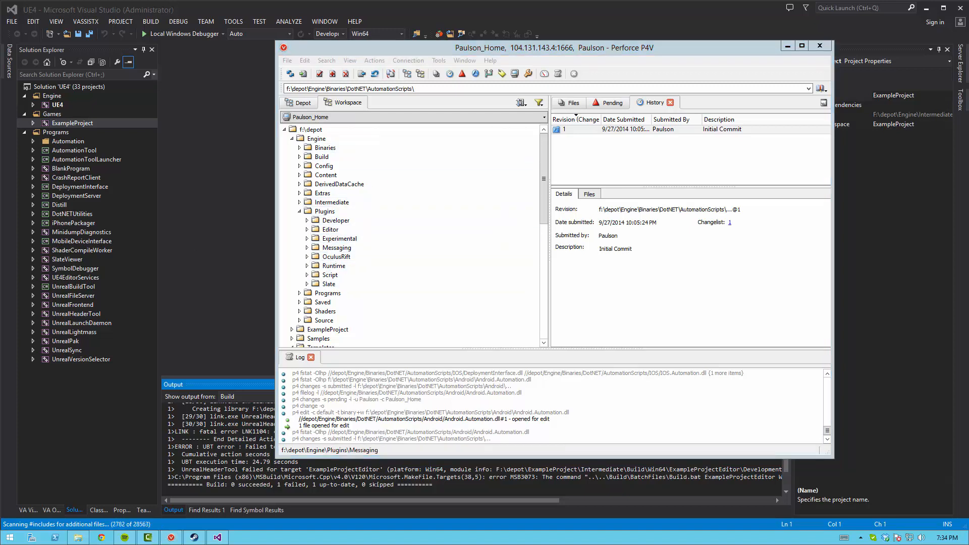
double_click(316, 222)
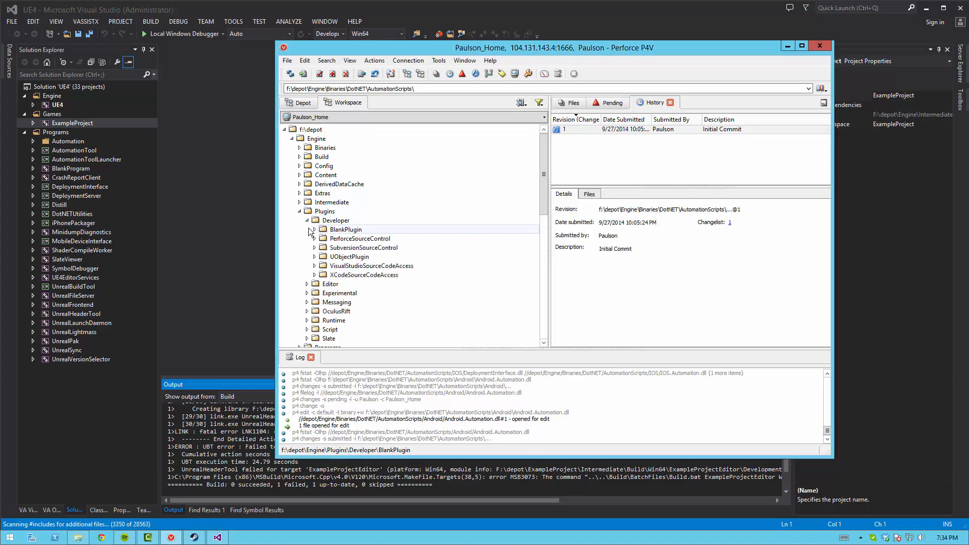
double_click(323, 230)
click(323, 238)
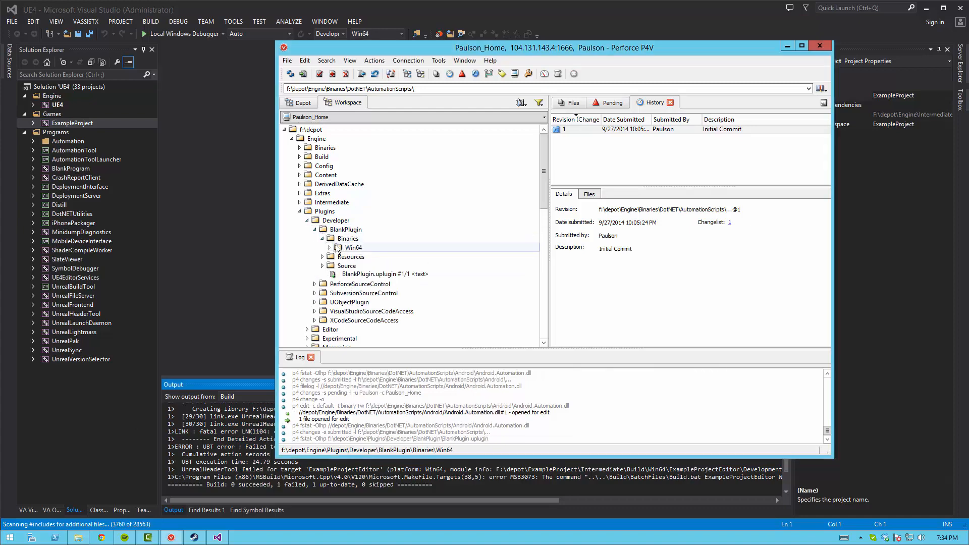
click(329, 248)
click(385, 258)
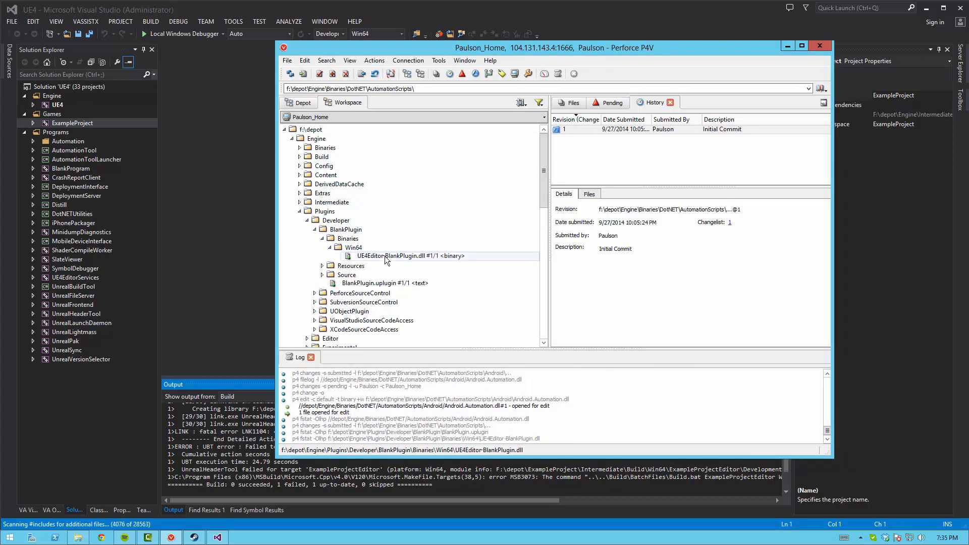
Change the filetype of UE4Editor-BlankPlugin.dll to always writable in workspace (+w), using the default changelist.
scroll(404, 247, down, 1)
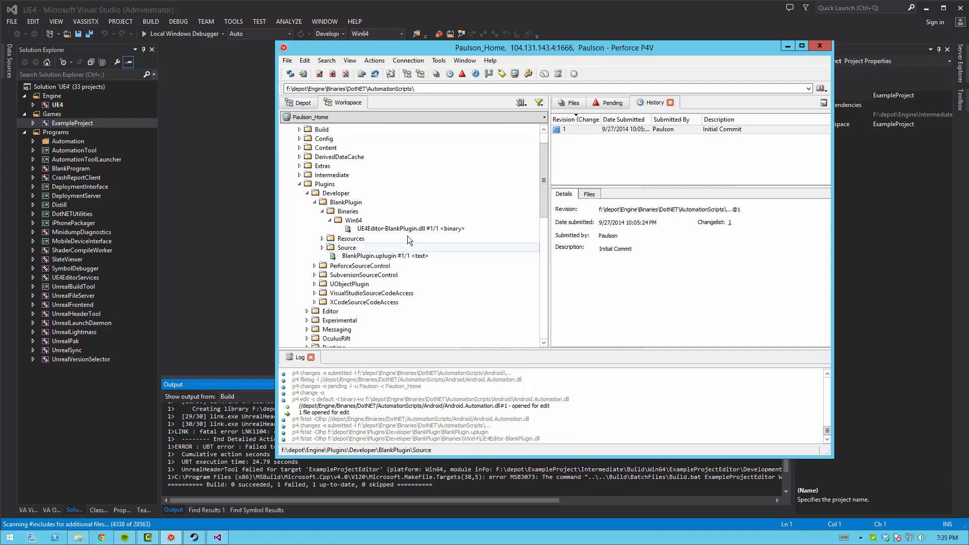
right_click(422, 230)
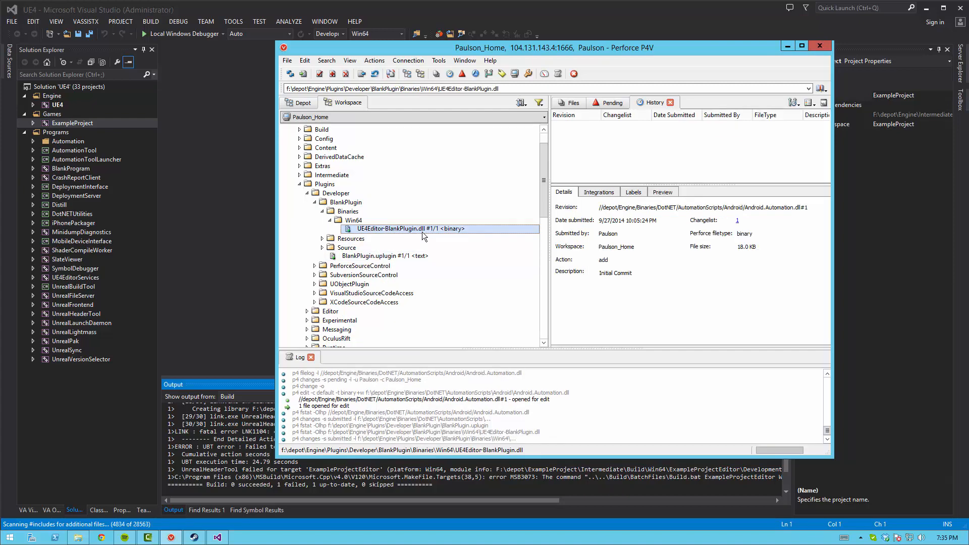
click(477, 394)
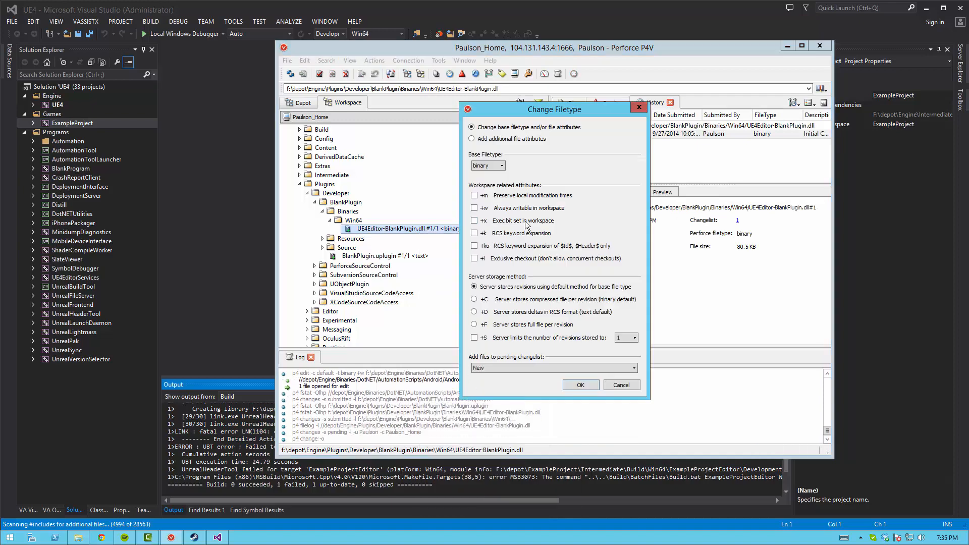
click(504, 368)
click(501, 377)
click(572, 382)
Collapse BlankPlugin and expand the Binaries/Win64 folders of PerforceSourceControl and SubversionSourceControl.
click(315, 202)
click(314, 212)
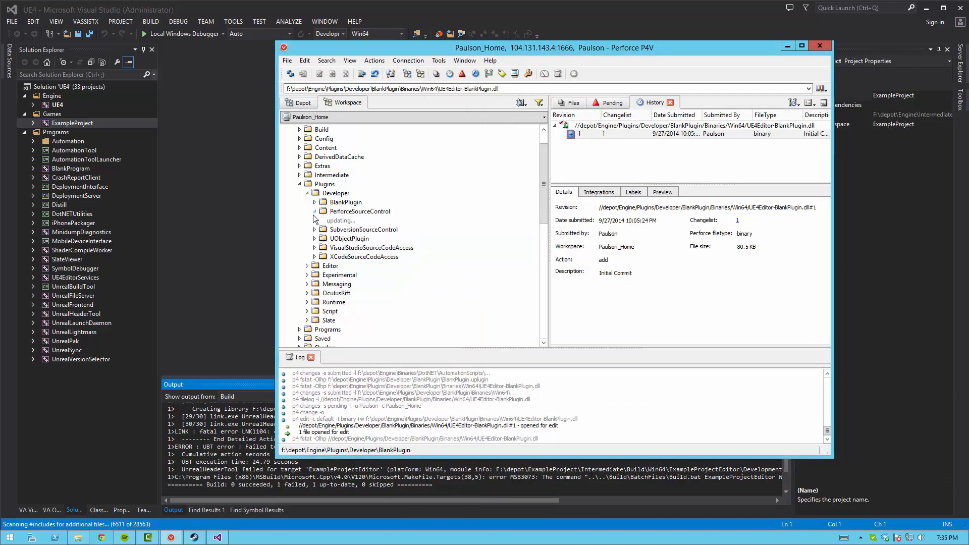
click(322, 220)
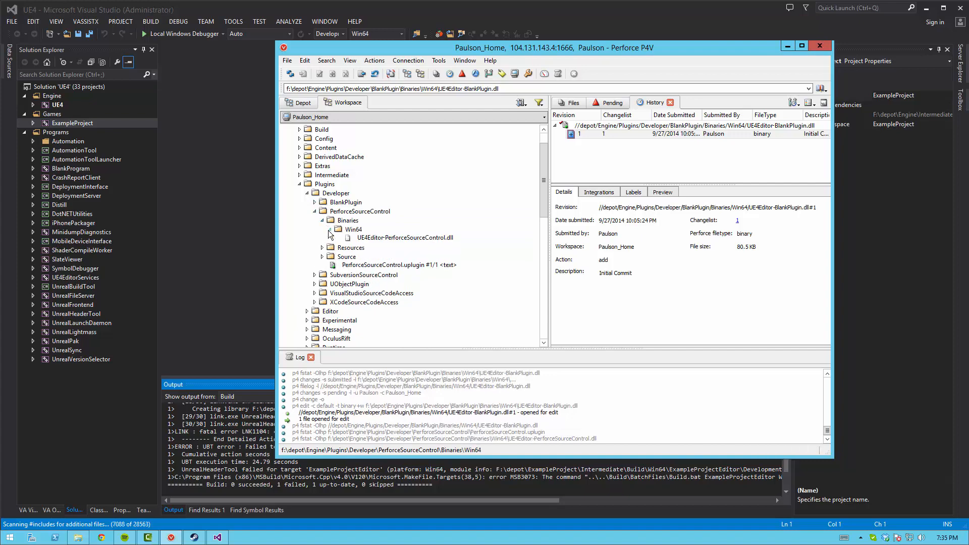
click(330, 229)
scroll(346, 262, down, 1)
click(315, 247)
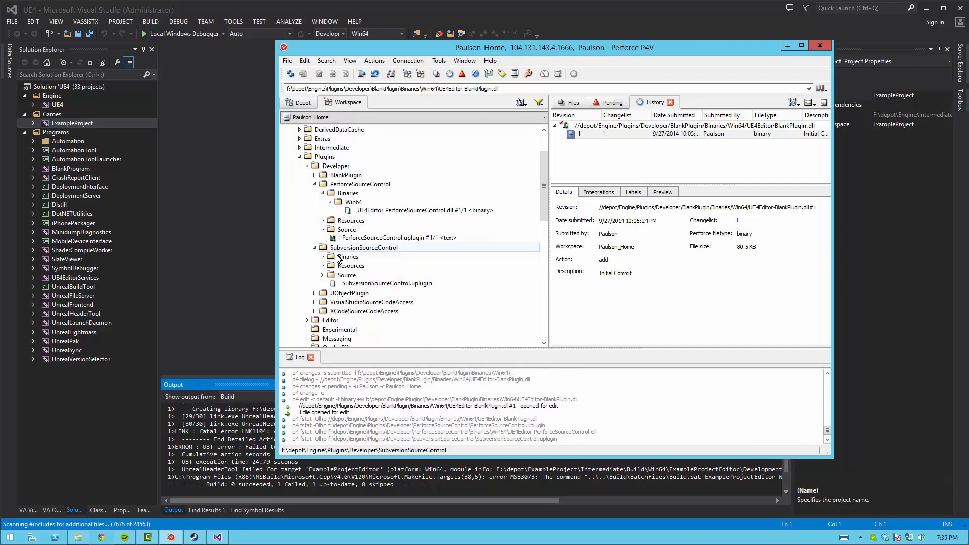
click(322, 256)
click(330, 265)
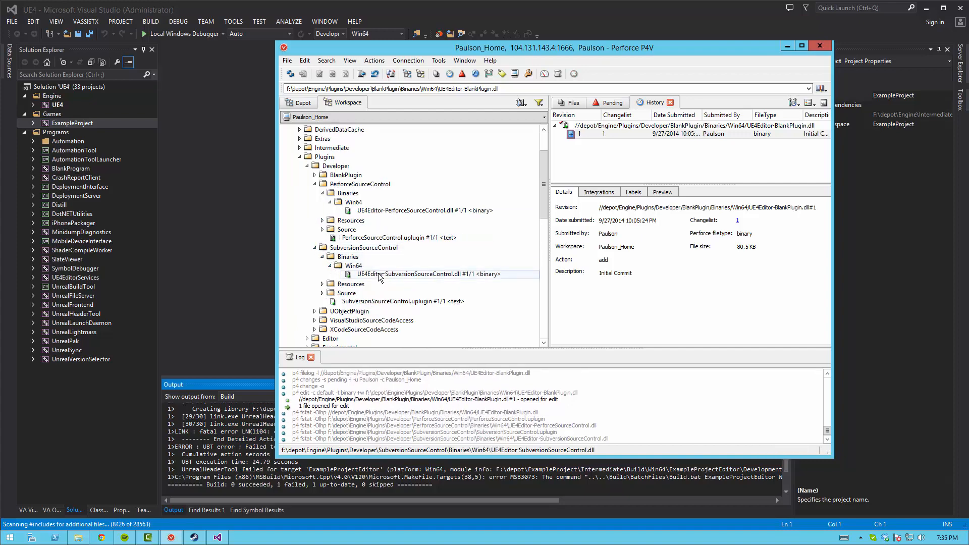
Change the filetype of UE4Editor-PerforceSourceControl.dll and UE4Editor-SubversionSourceControl.dll to always writable (+w), using the default changelist.
click(381, 210)
click(386, 272)
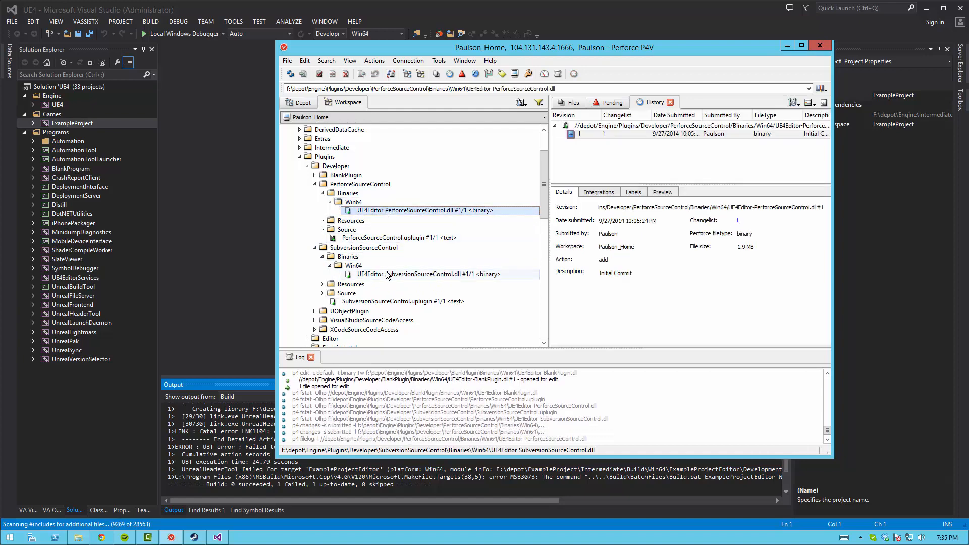
right_click(386, 273)
click(425, 425)
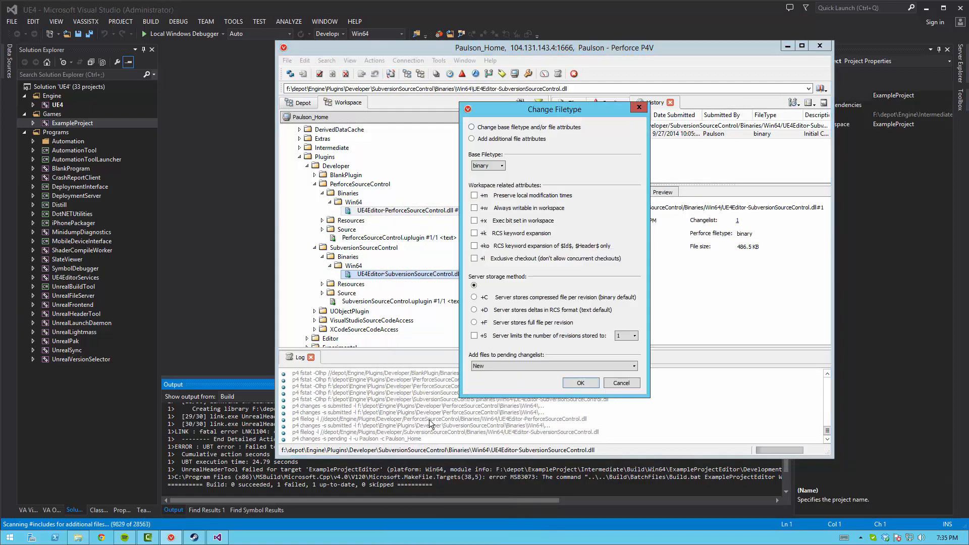
click(500, 371)
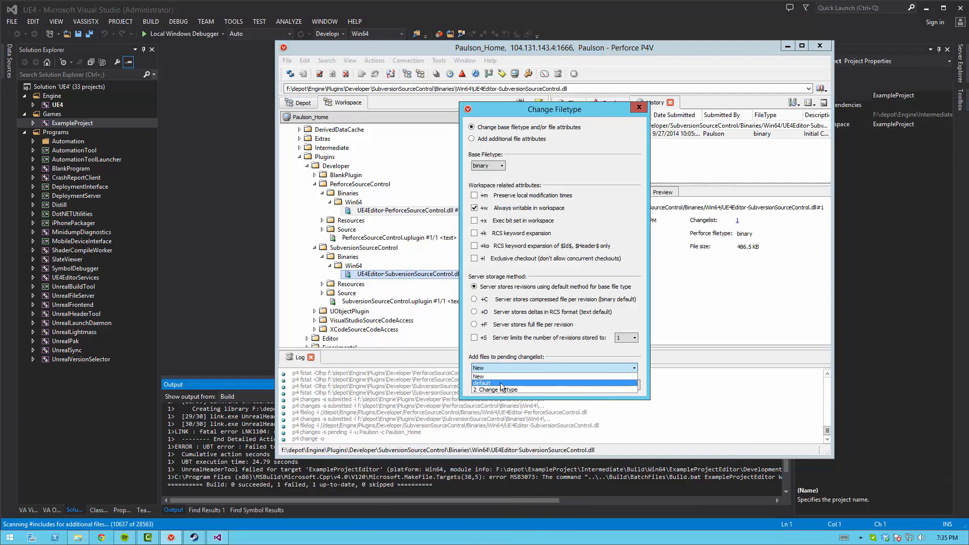
click(535, 382)
click(573, 386)
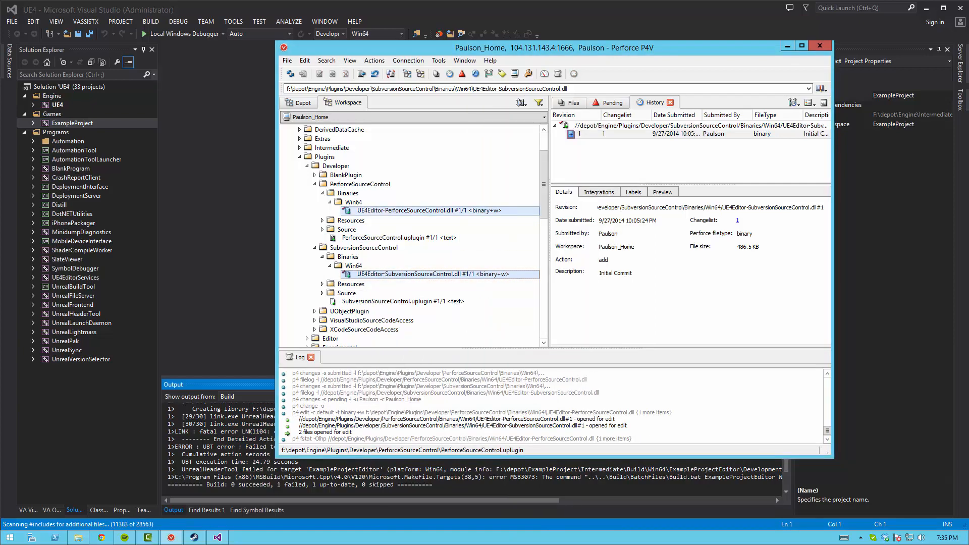
Collapse the SubversionSourceControl, PerforceSourceControl and Developer plugin folders, and expand the Editor plugins folder.
click(315, 247)
click(315, 184)
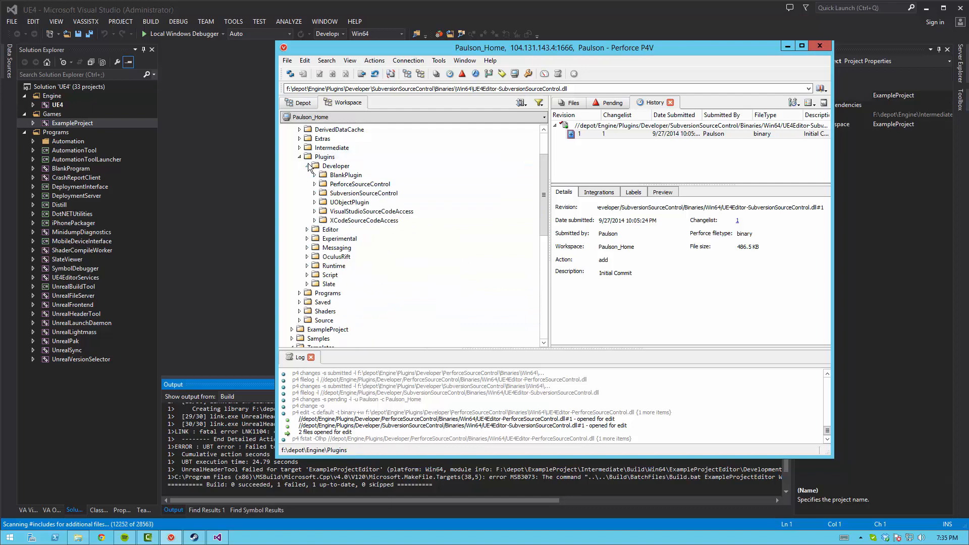
click(307, 166)
click(306, 175)
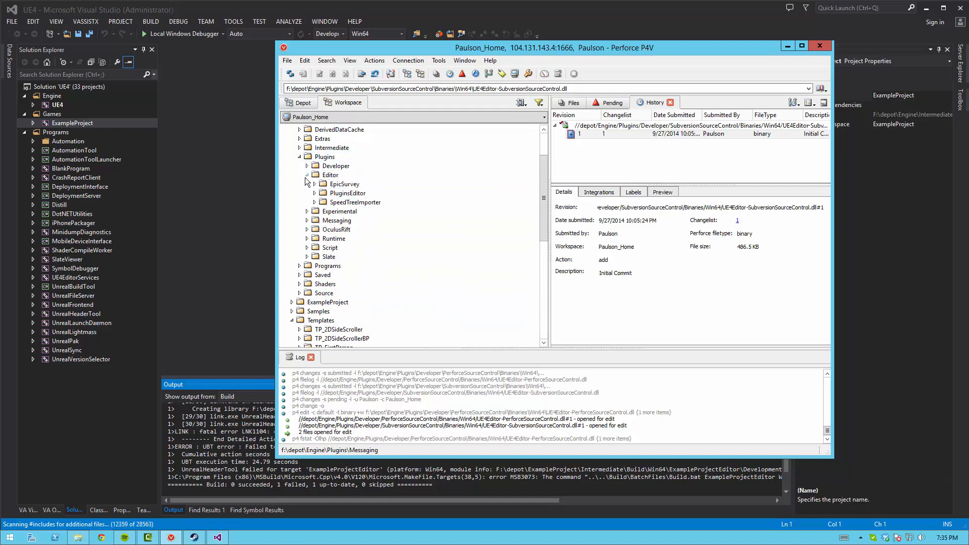
Expand EpicSurvey down to its Binaries/Win64 folder and select UE4Editor-EpicSurvey.dll.
click(314, 185)
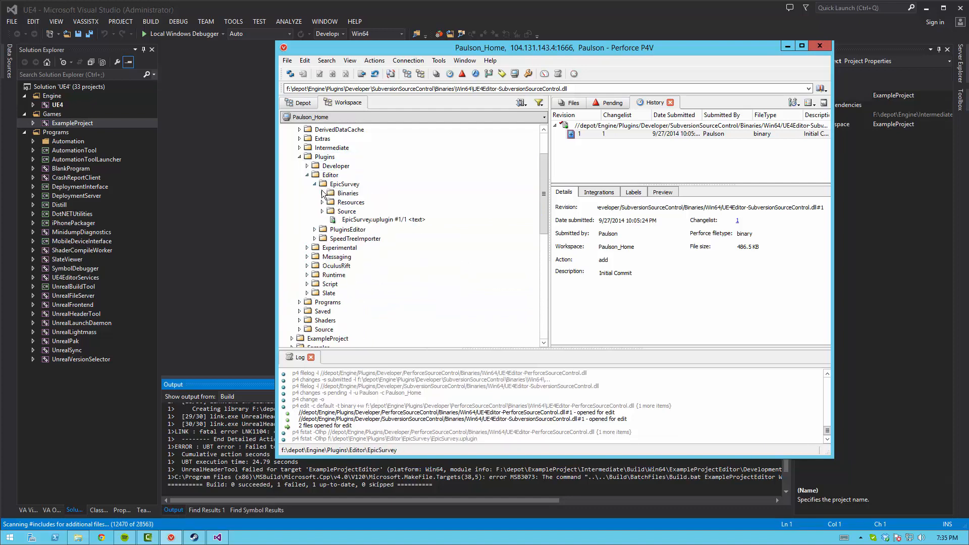
click(322, 193)
click(329, 203)
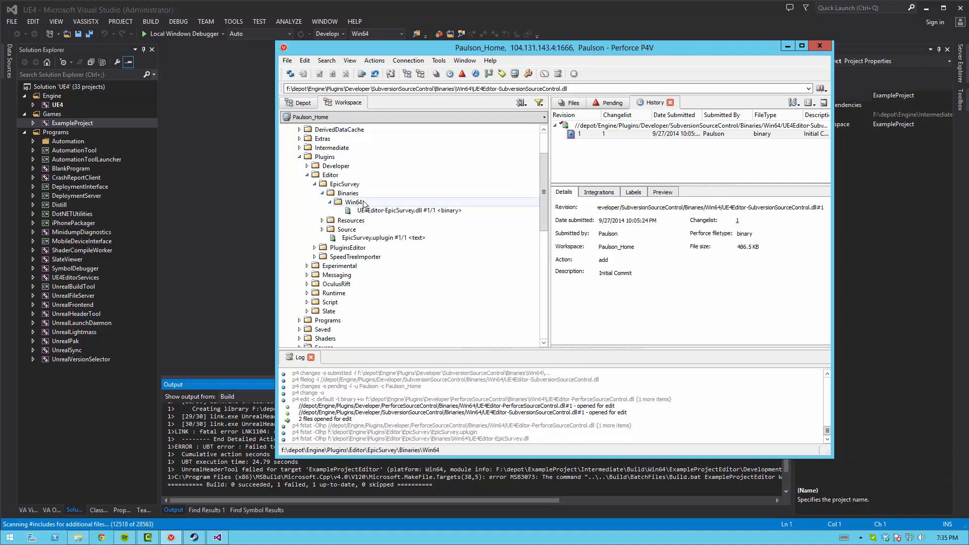
click(389, 212)
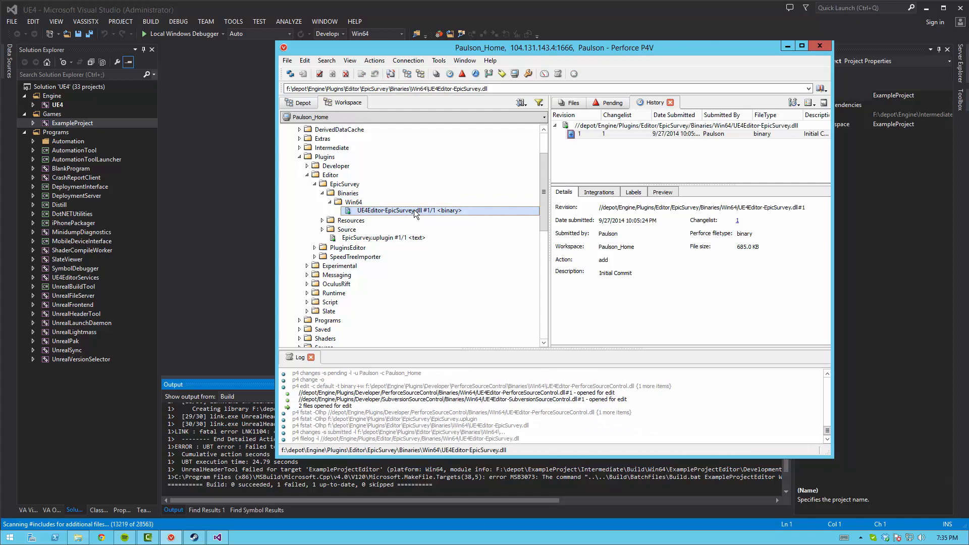
right_click(413, 212)
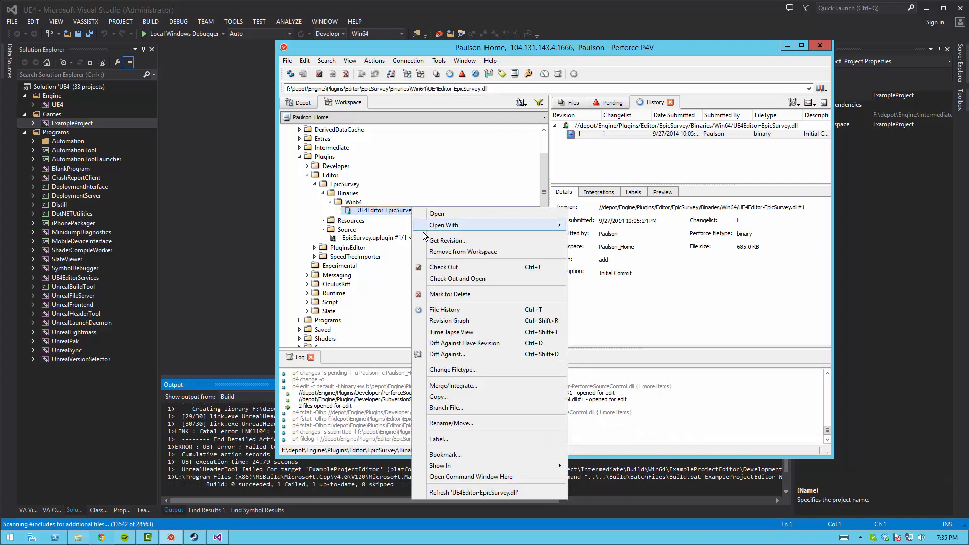
click(392, 209)
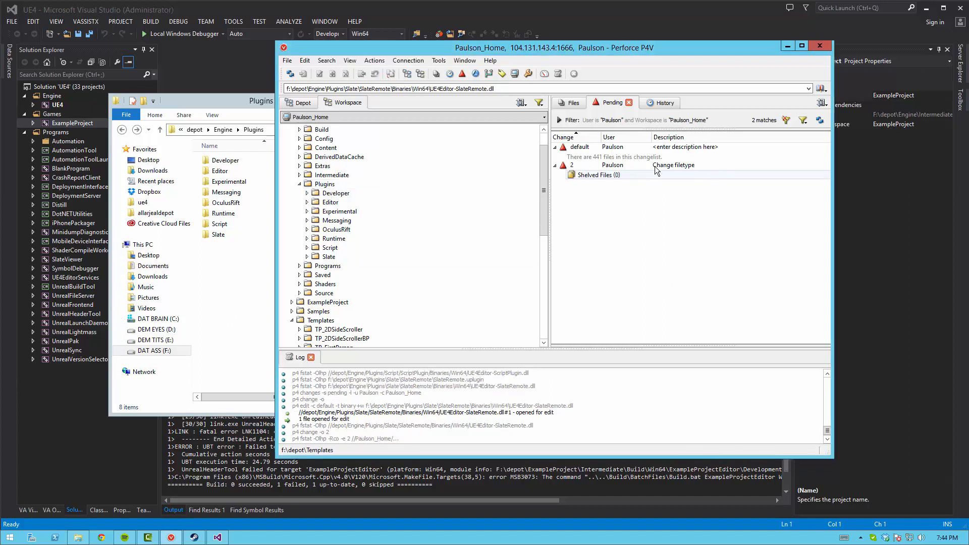
Delete pending changelist 2 and collapse the Templates folder in the workspace tree.
right_click(612, 168)
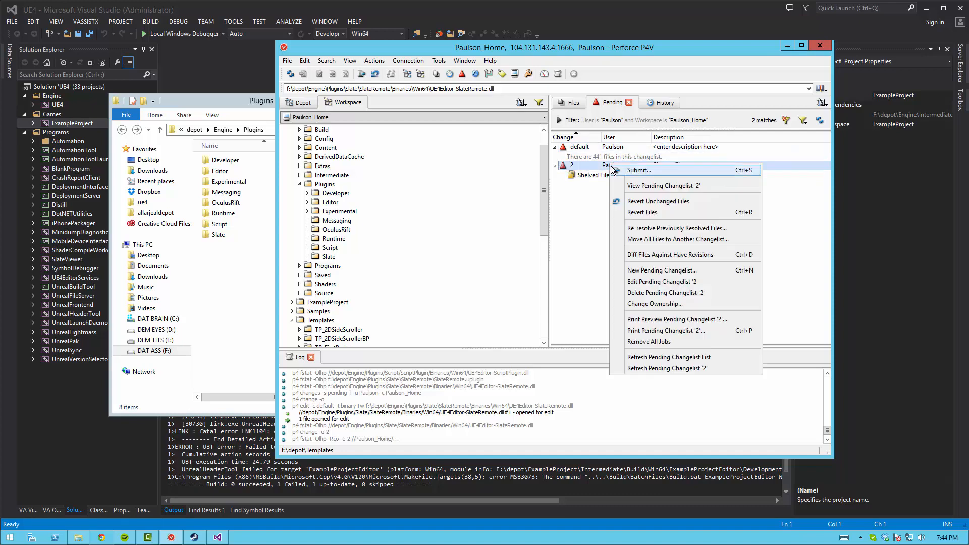
click(660, 293)
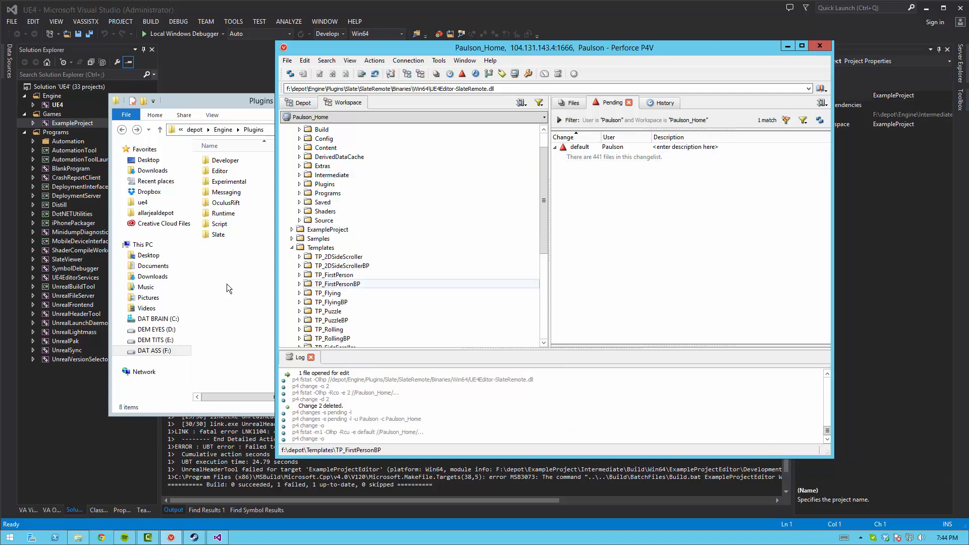
click(292, 248)
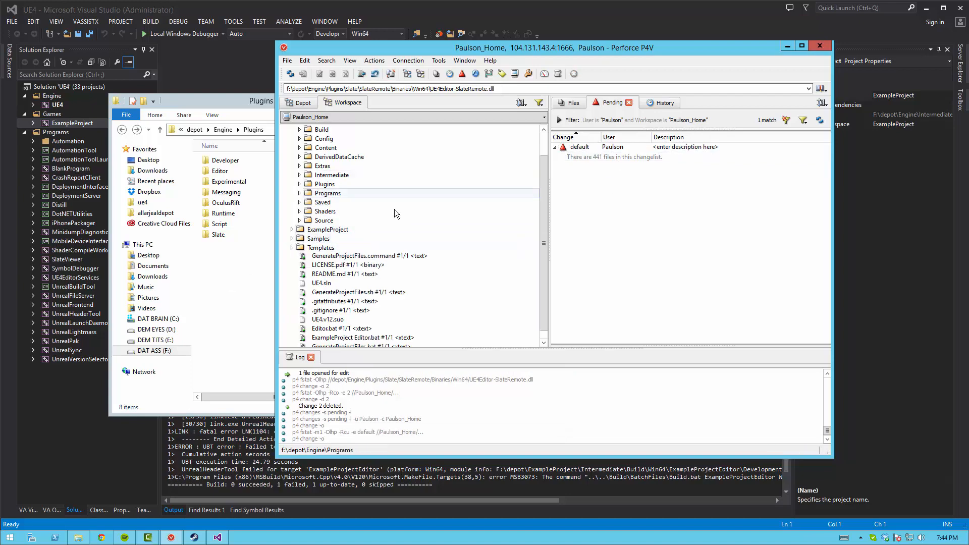
Switch to Visual Studio, build ExampleProject and select the LogConfig warning lines in the build output.
click(254, 5)
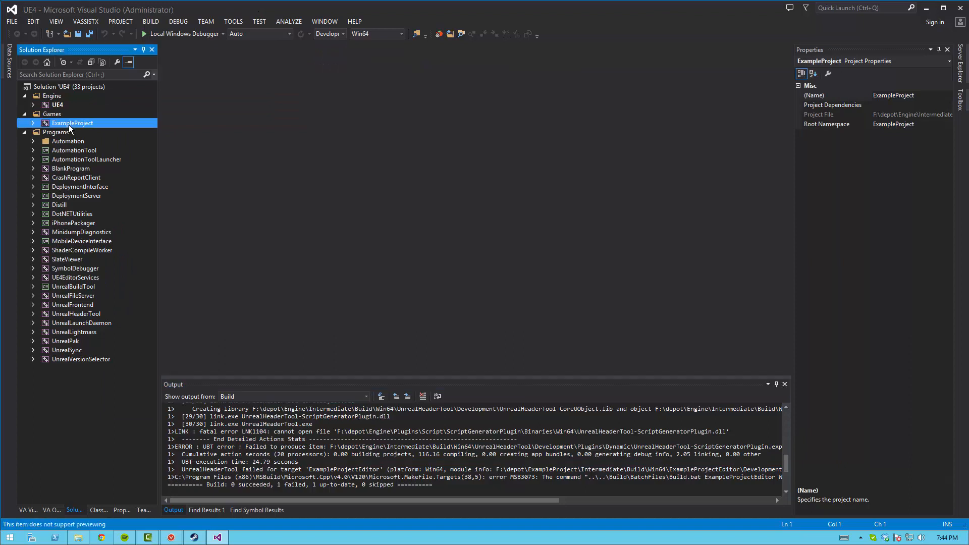
right_click(69, 125)
click(91, 129)
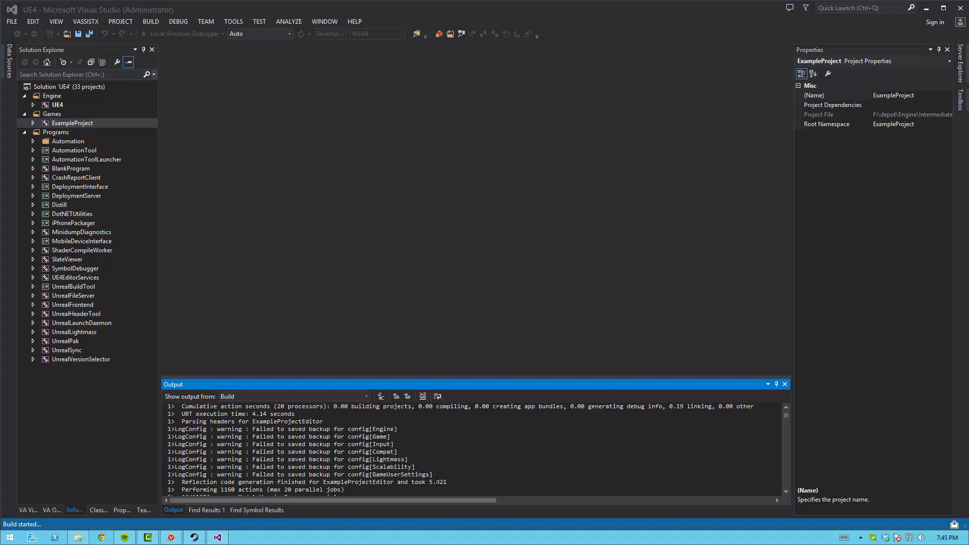
drag(441, 472, 127, 428)
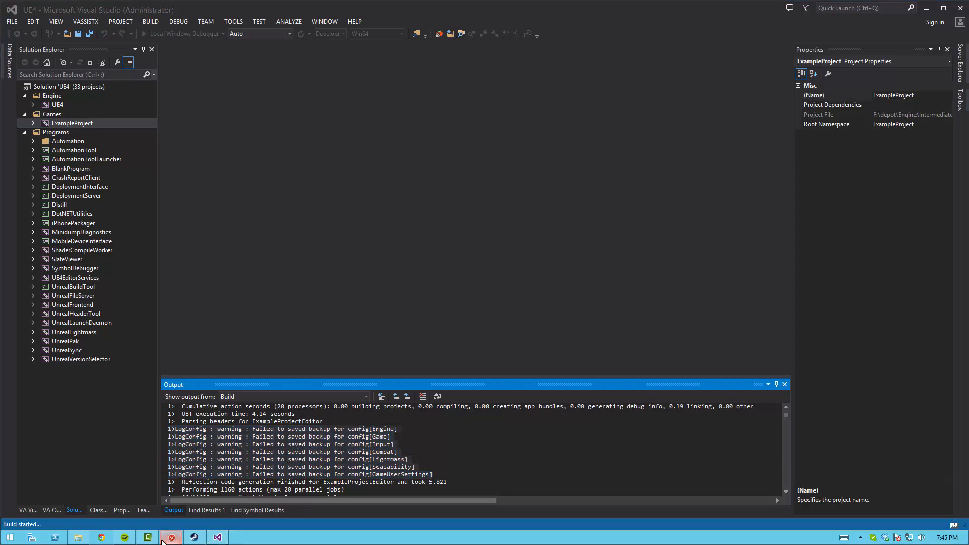
Switch to Perforce P4V and expand Engine/Programs/UnrealHeaderTool and its Saved folder.
click(171, 537)
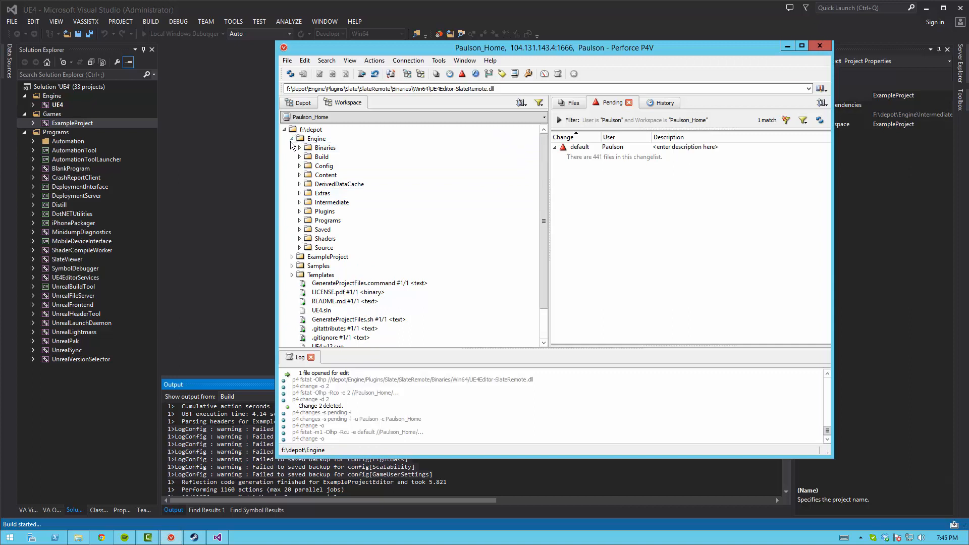
click(301, 221)
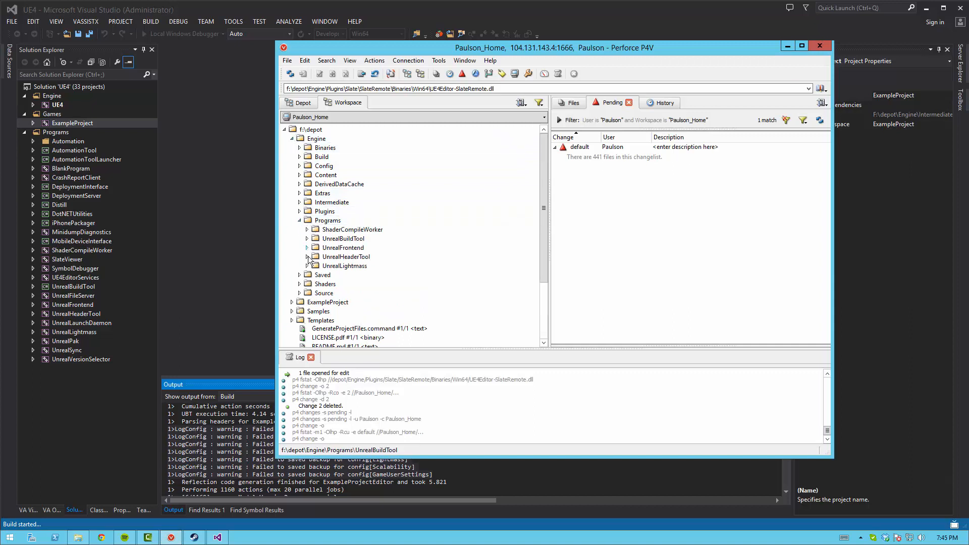
click(306, 258)
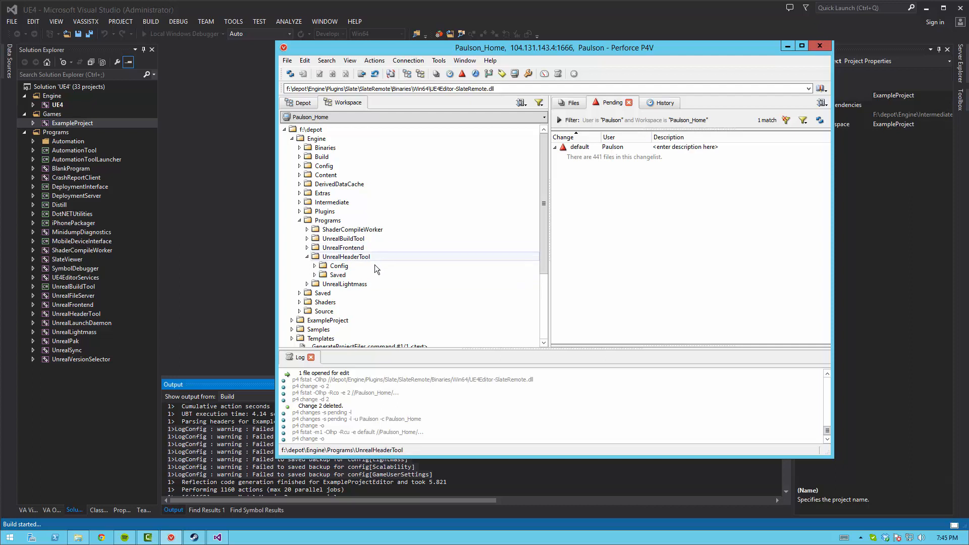
click(340, 257)
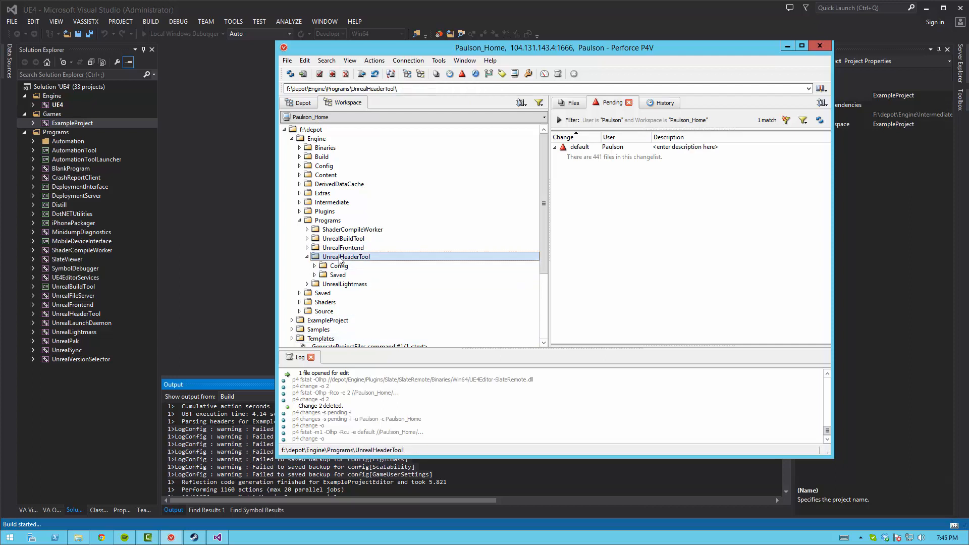
click(315, 275)
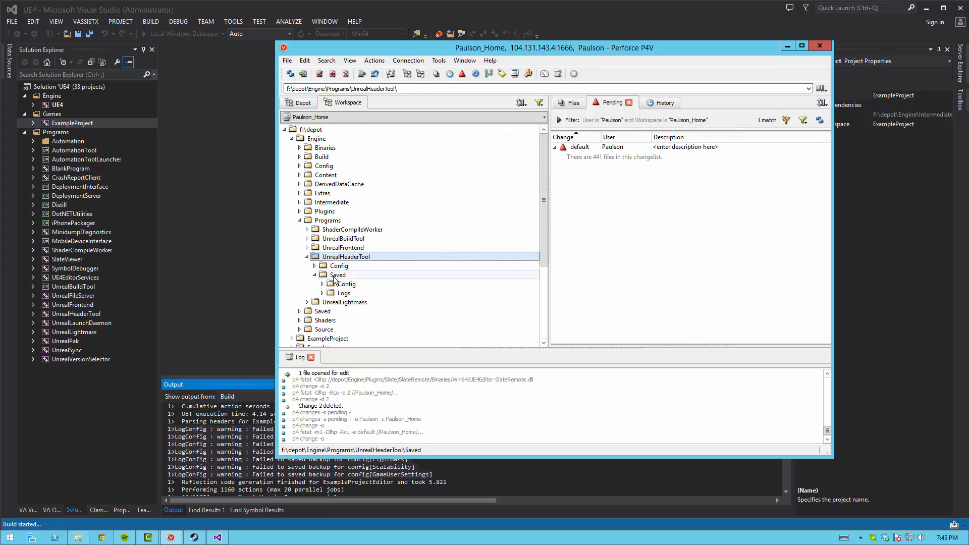
Mark the Saved folders of UnrealHeaderTool and ShaderCompileWorker for delete.
right_click(331, 275)
click(390, 237)
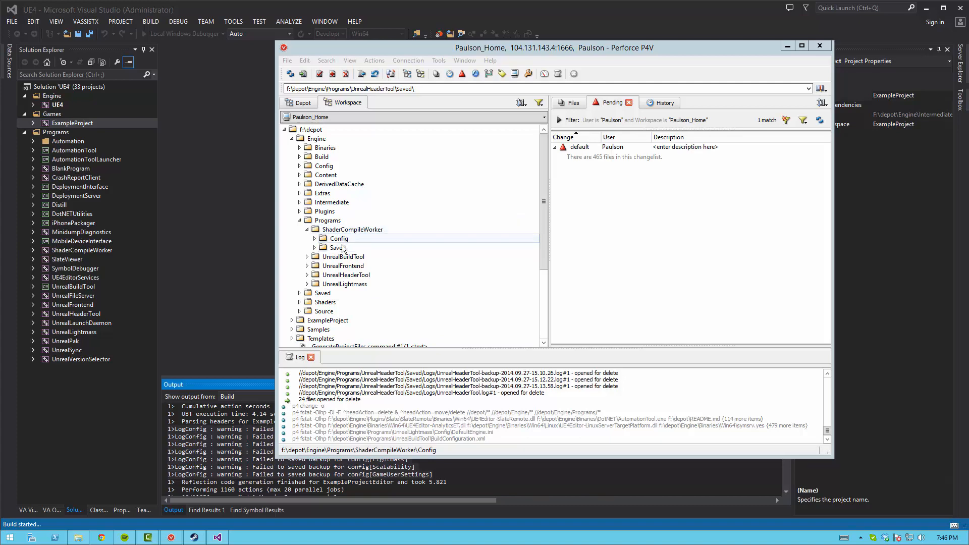
right_click(336, 248)
click(370, 237)
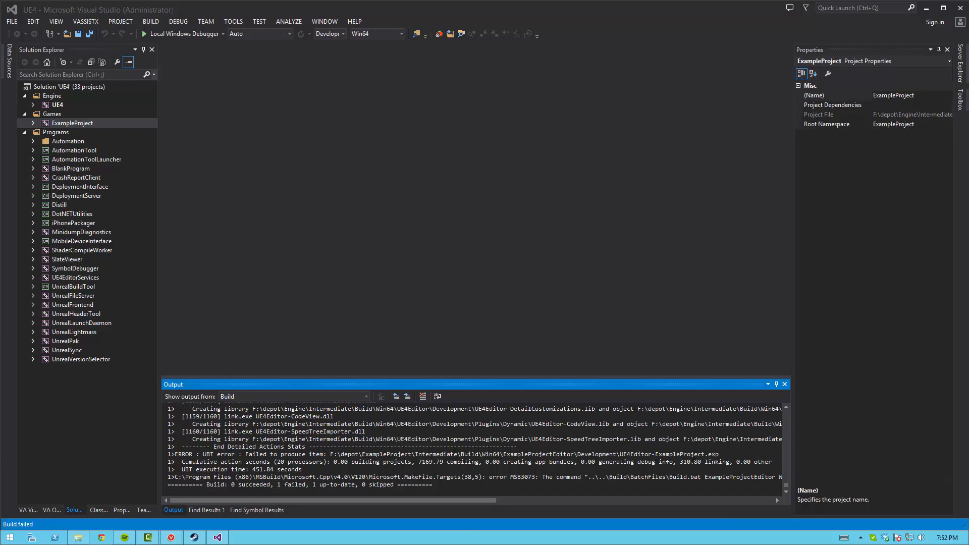
Select the UBT error line in the build output and expand ExampleProject/Binaries/Win64 in Perforce P4V.
double_click(674, 454)
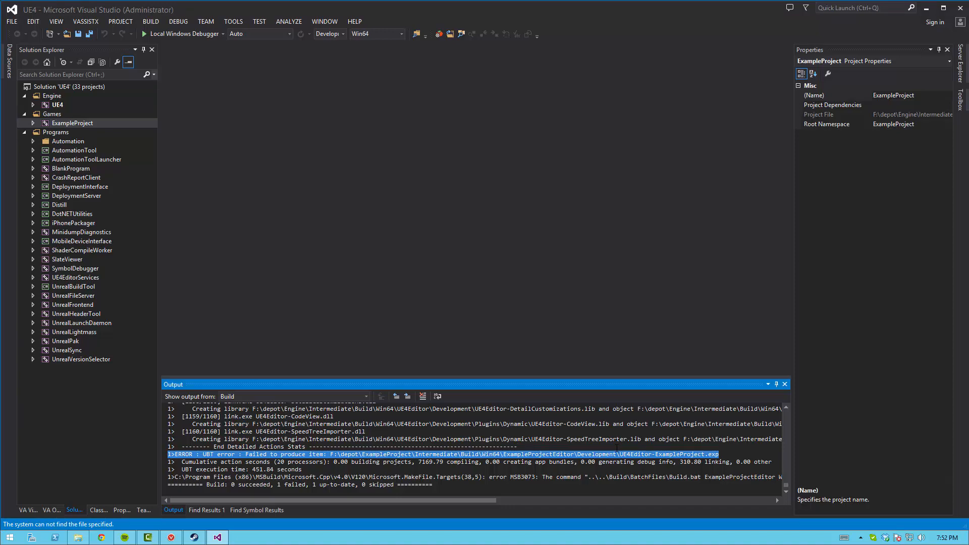
click(172, 537)
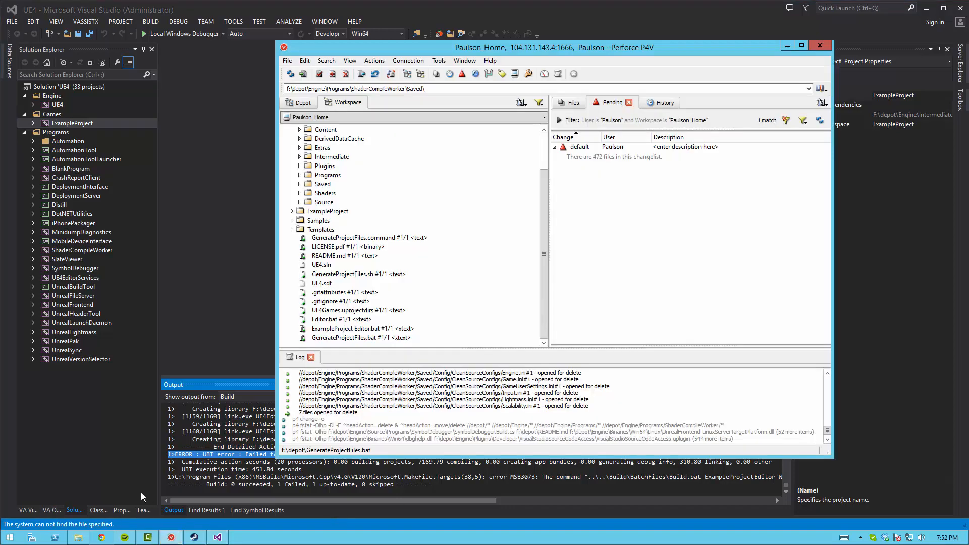
click(291, 139)
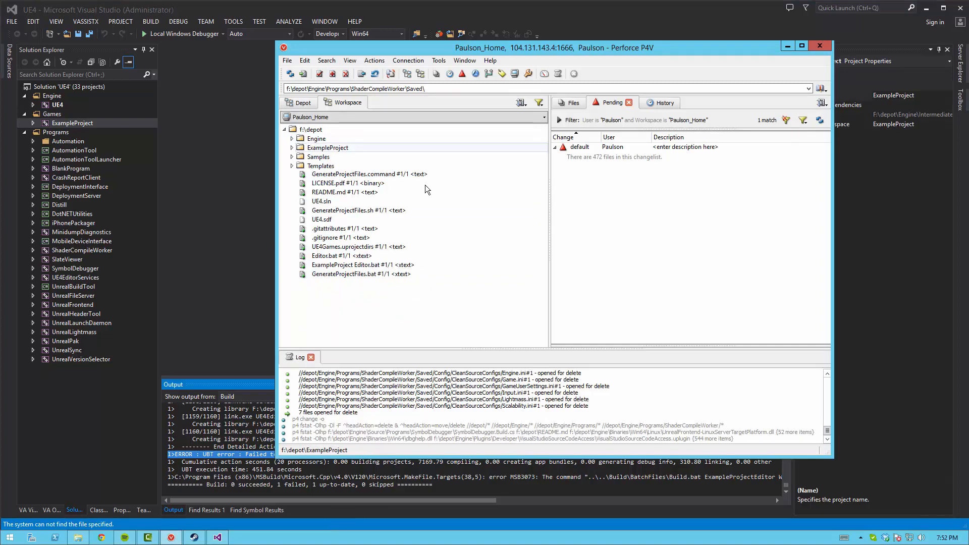
click(292, 147)
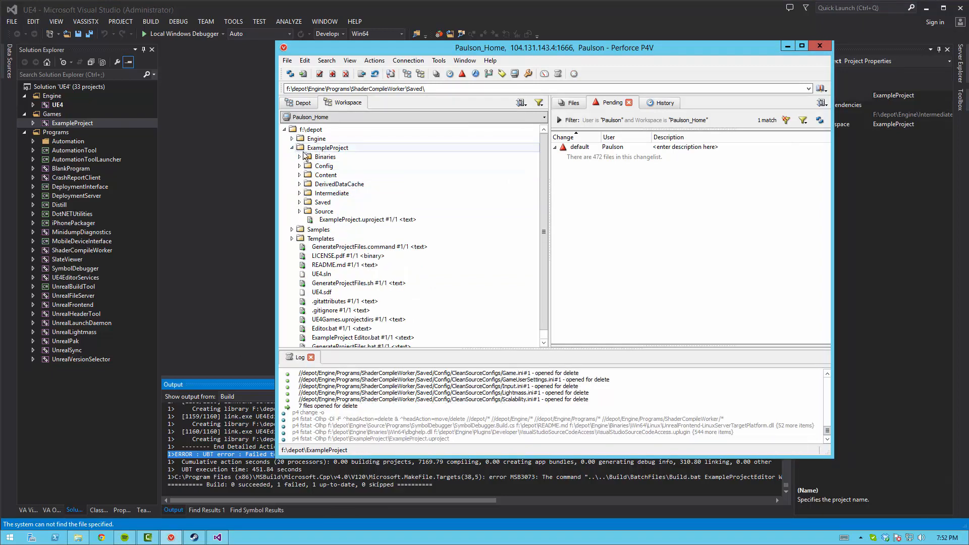
click(300, 157)
click(307, 166)
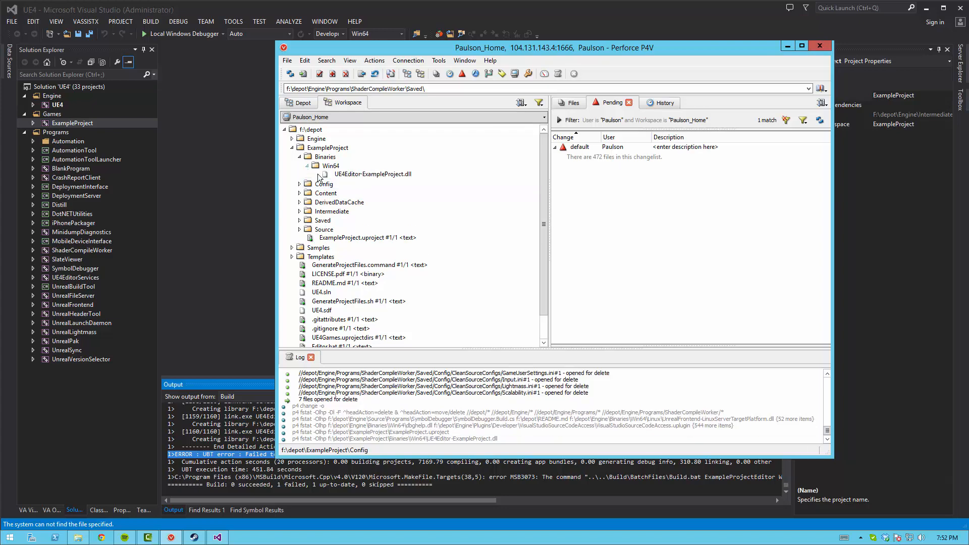
Change the filetype of UE4Editor-ExampleProject.dll to always writable in workspace (+w), using the default changelist.
right_click(394, 179)
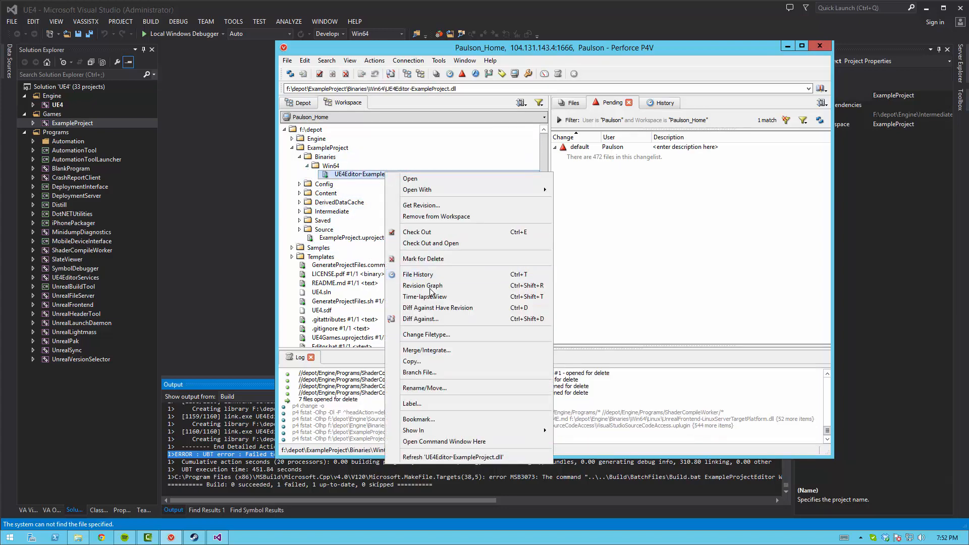
click(433, 335)
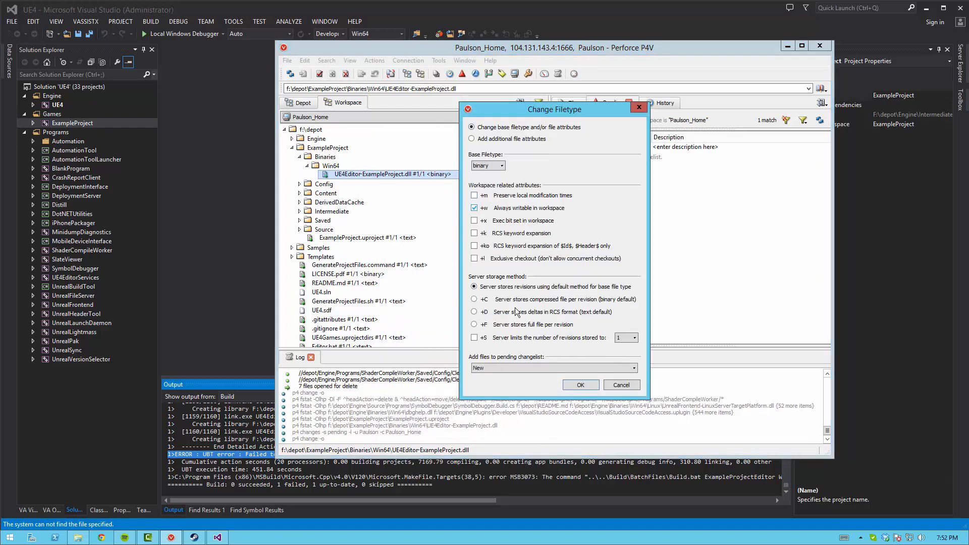
click(578, 382)
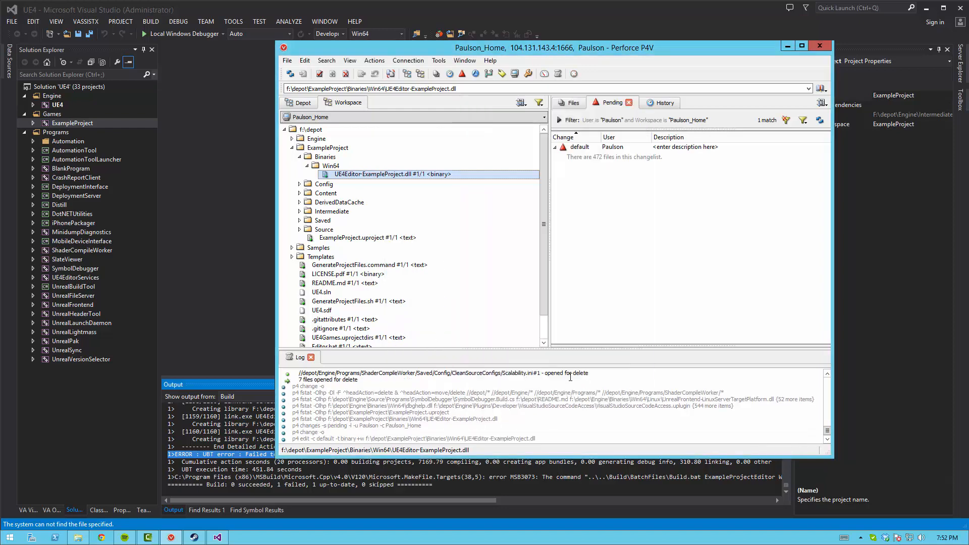
Minimize Perforce P4V, build ExampleProject again in Visual Studio and review the build summary line.
click(789, 46)
right_click(81, 123)
click(107, 126)
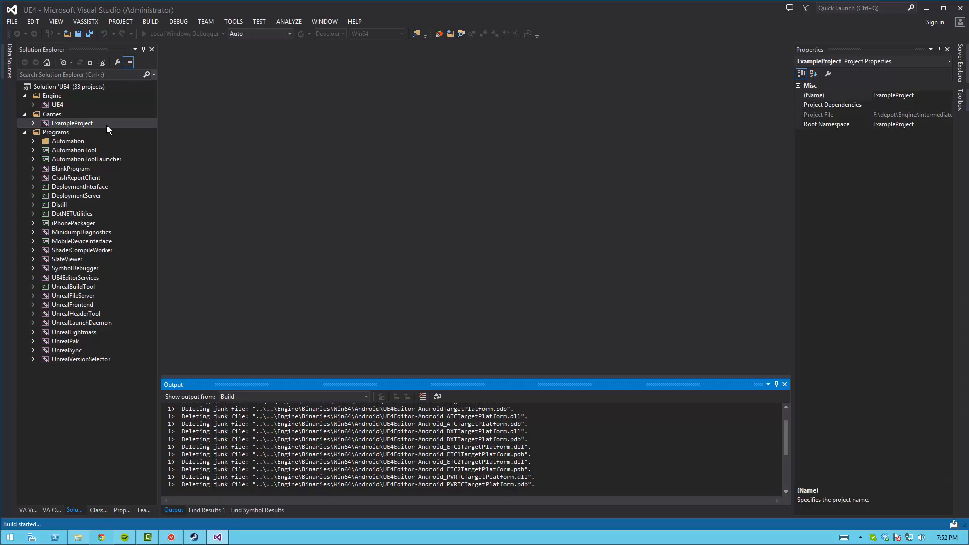
scroll(606, 457, down, 2)
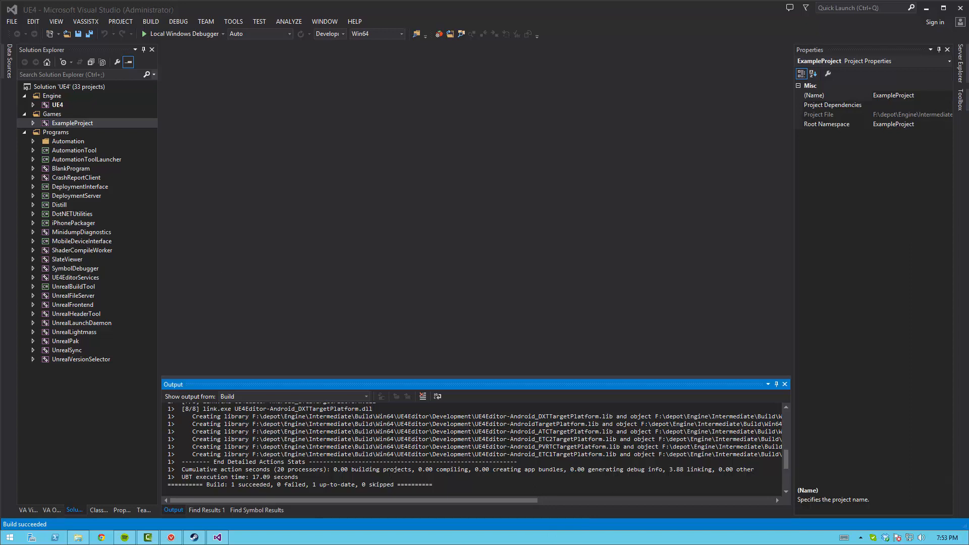
double_click(251, 484)
double_click(323, 485)
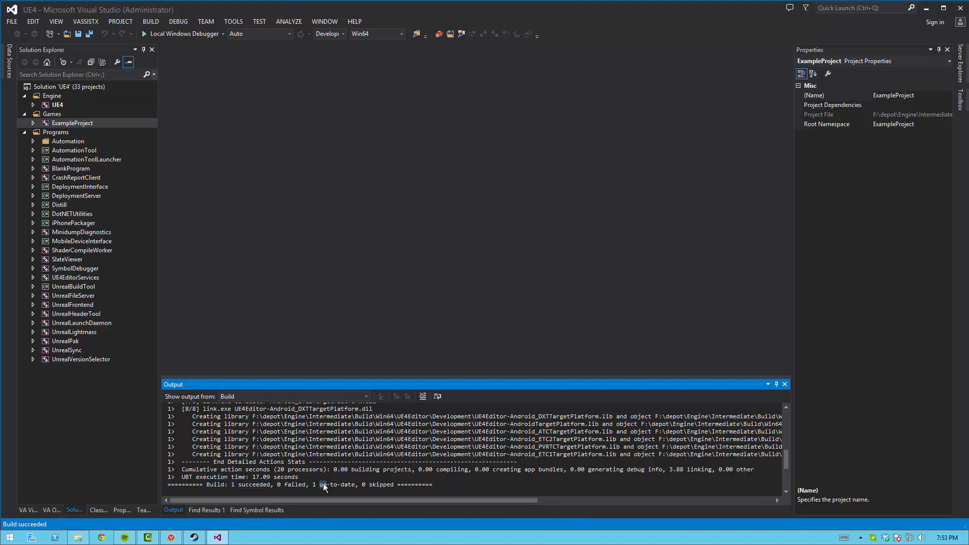
Launch ExampleProject Editor.bat from the depot folder on drive F: in File Explorer and dismiss the Unreal sign-in window.
click(62, 105)
click(77, 537)
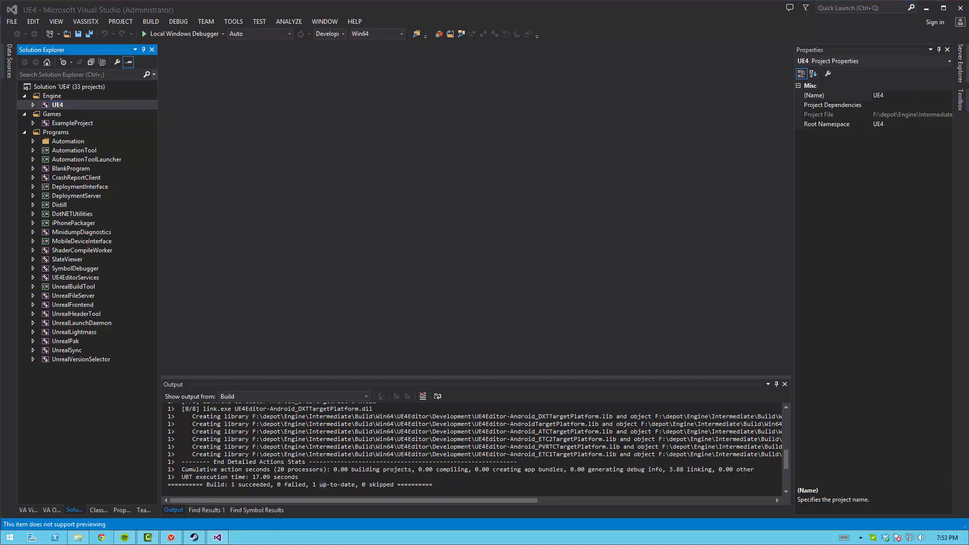
click(78, 537)
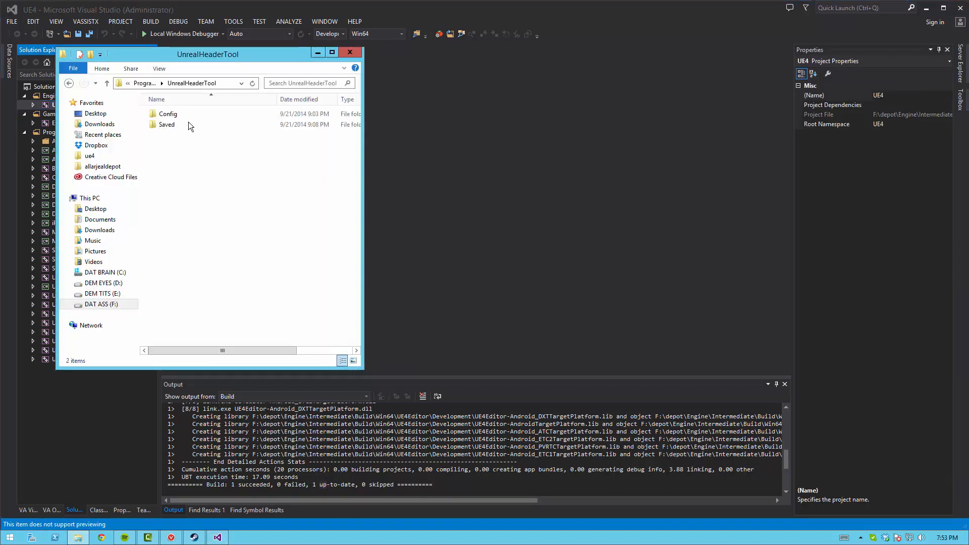
click(66, 102)
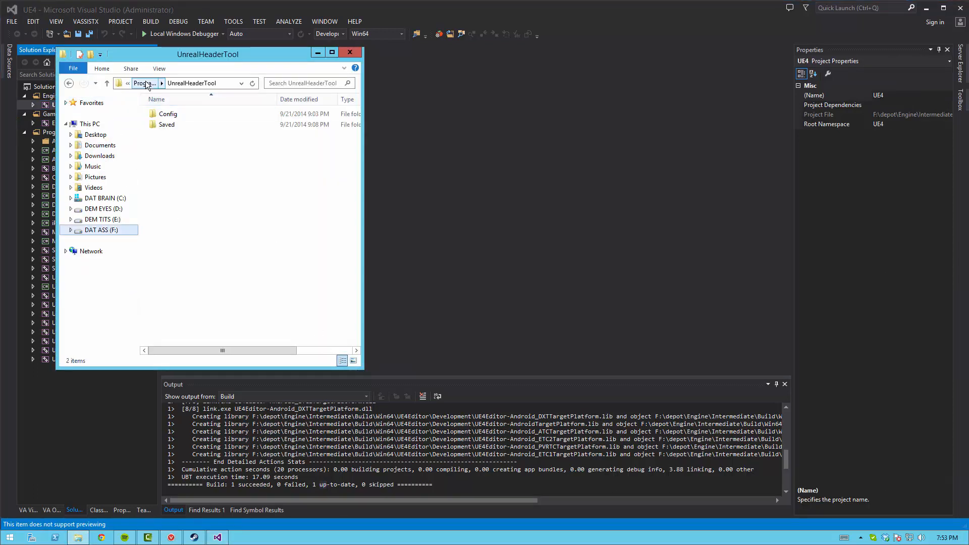
click(145, 83)
click(101, 229)
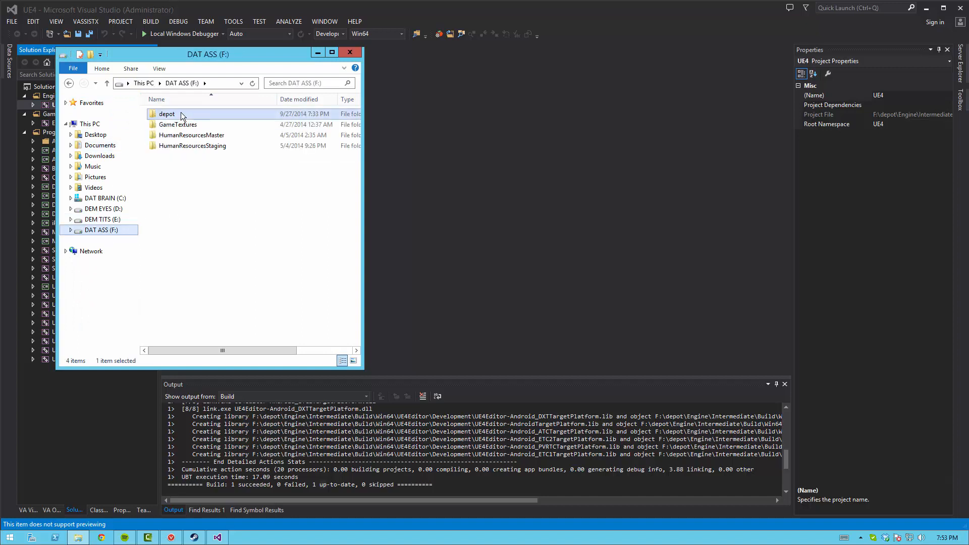
double_click(181, 113)
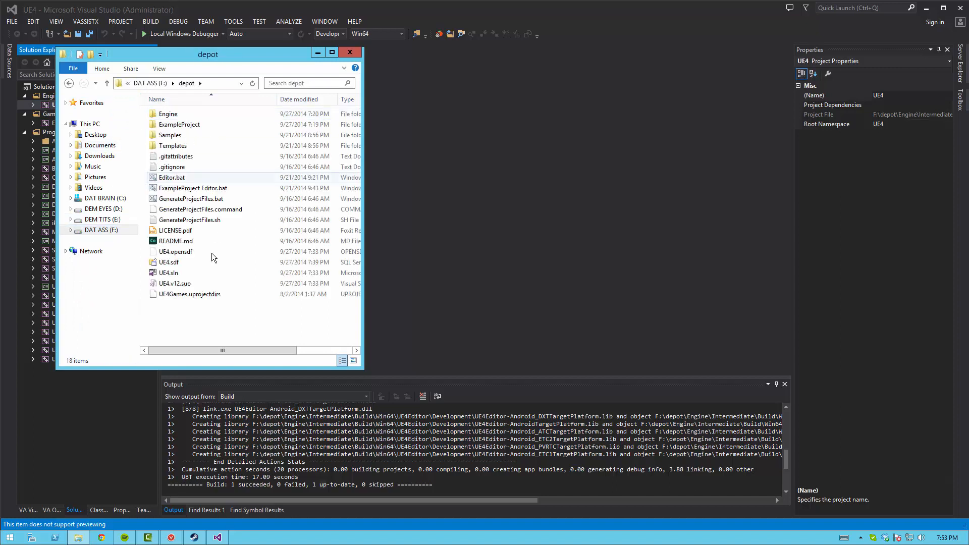
click(192, 188)
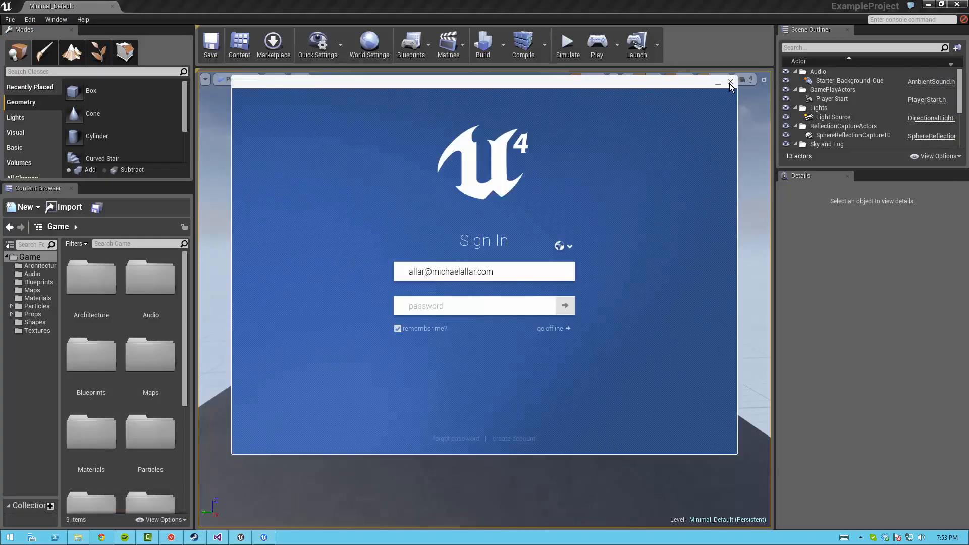
click(729, 82)
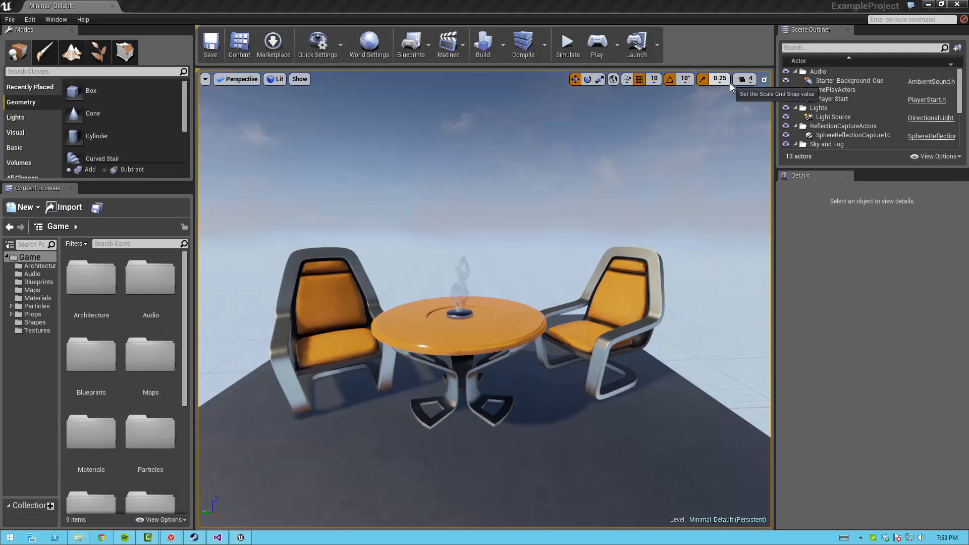
Play-test the Minimal_Default level in the Unreal Editor, stop the session, look around the scene and close the editor.
click(597, 43)
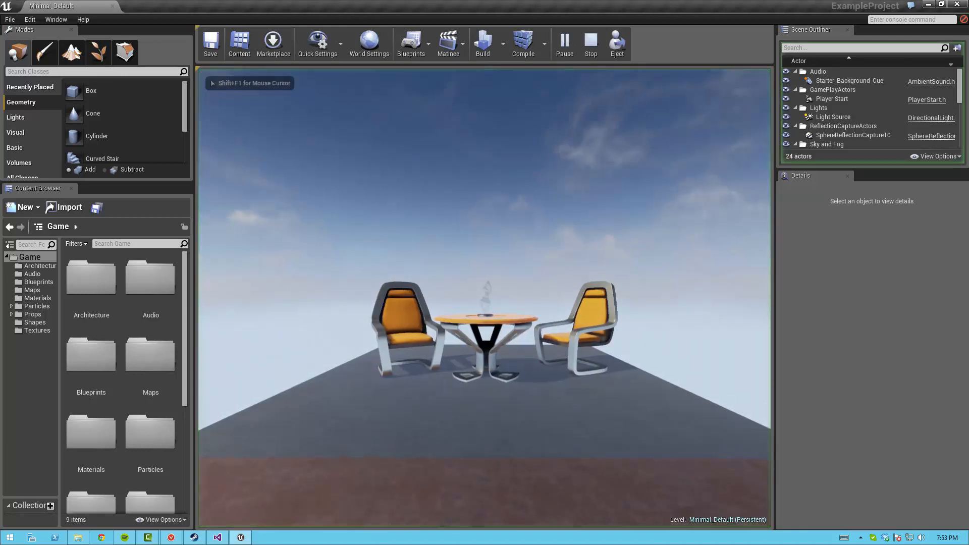
key(Escape)
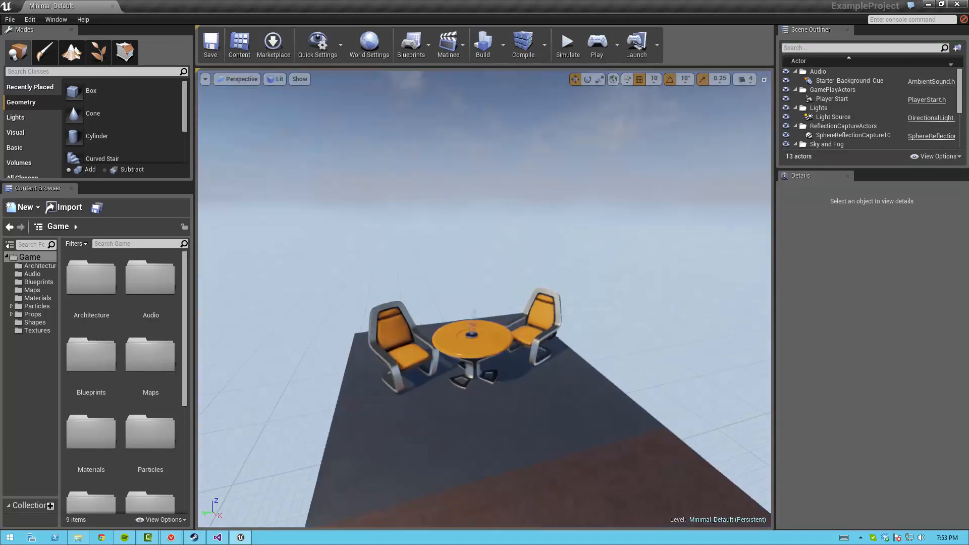
drag(484, 299, 524, 299)
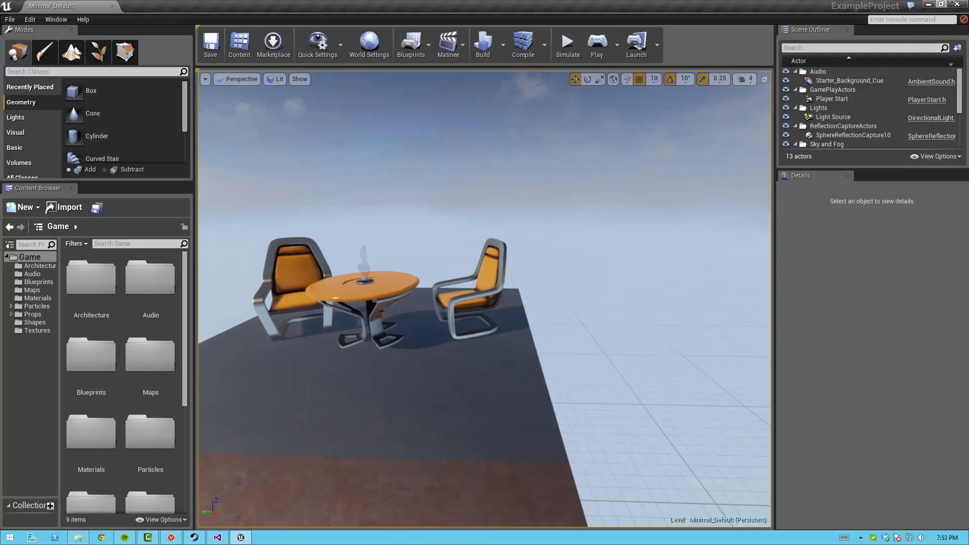
click(957, 5)
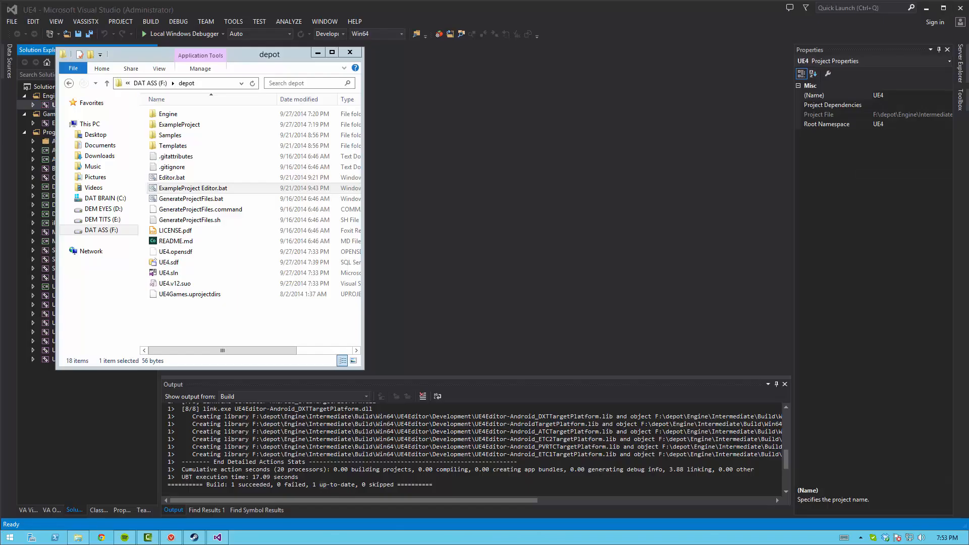
Switch to Perforce P4V and submit the default changelist with the description "Made binaries writable".
click(171, 537)
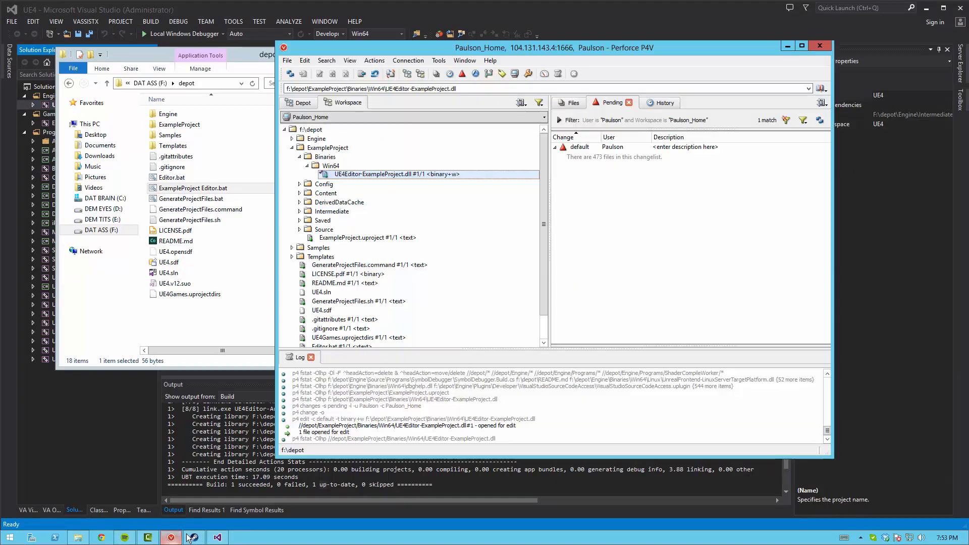
right_click(587, 146)
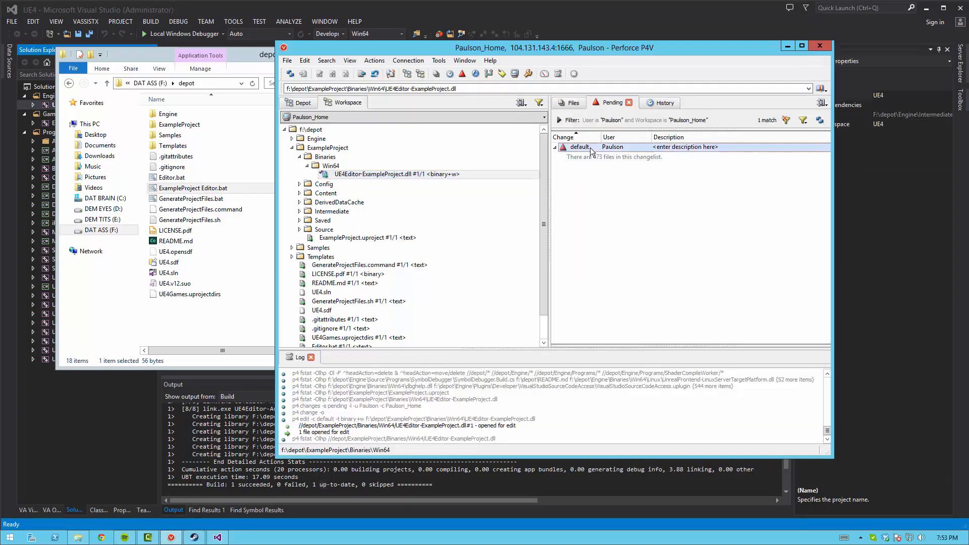
click(618, 156)
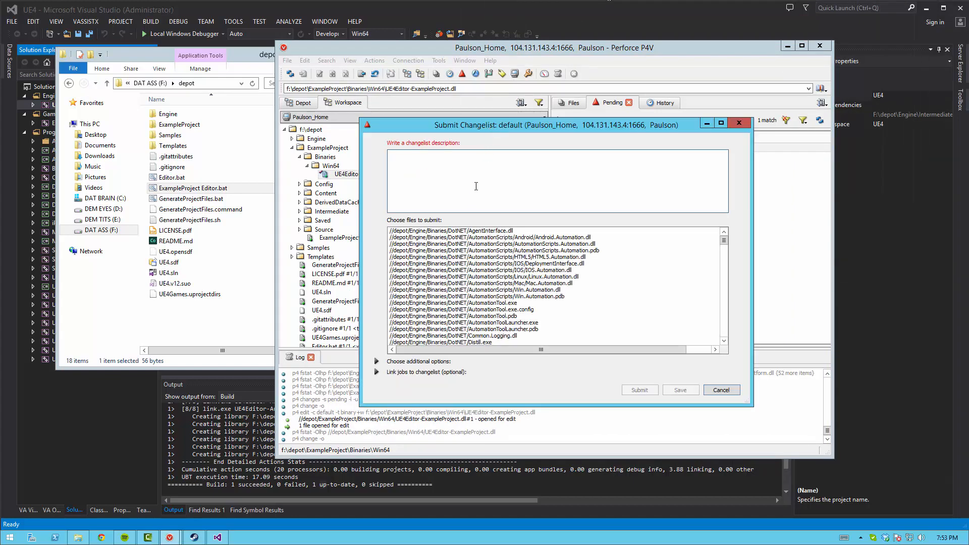
text(Made binaries writable)
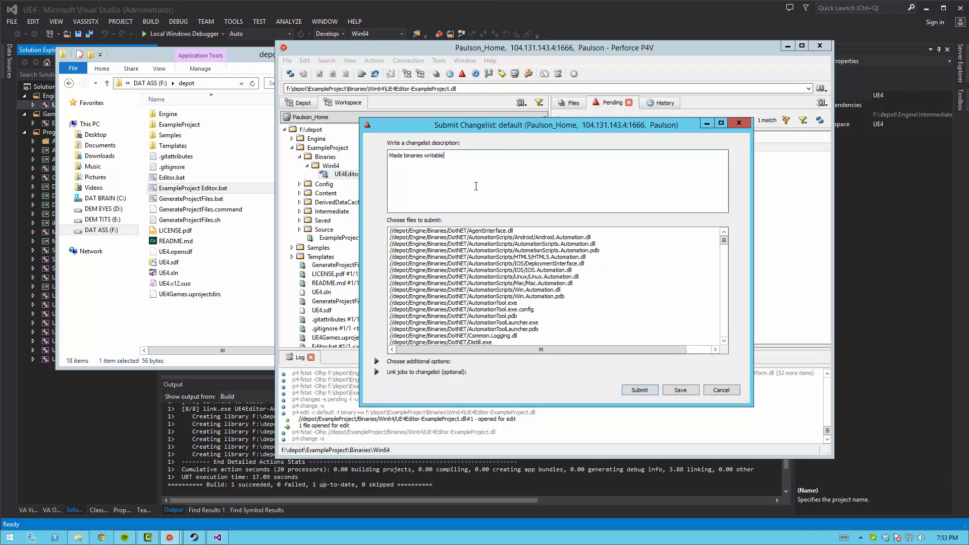
click(635, 392)
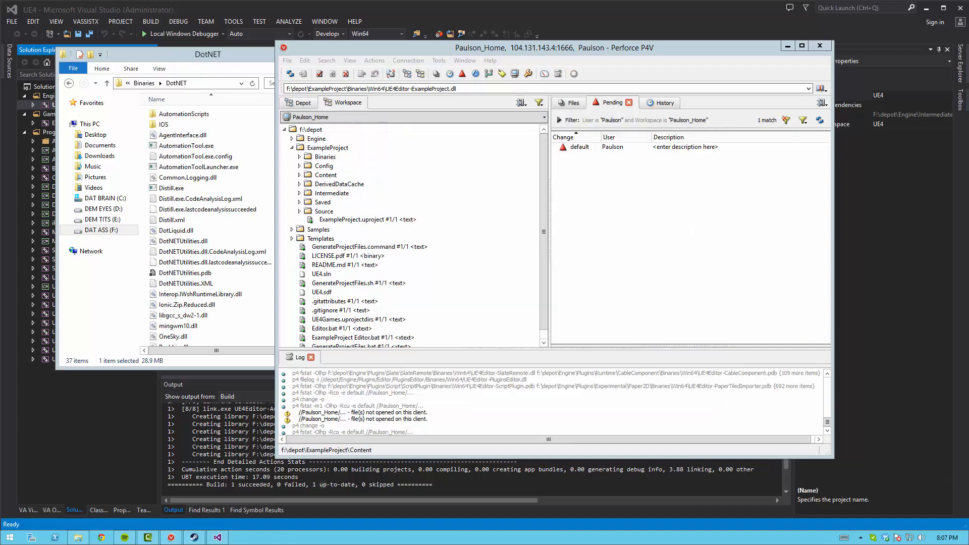
Return from Engine/Binaries/DotNET to the depot folder in File Explorer and run ExampleProject Editor.bat again.
click(616, 171)
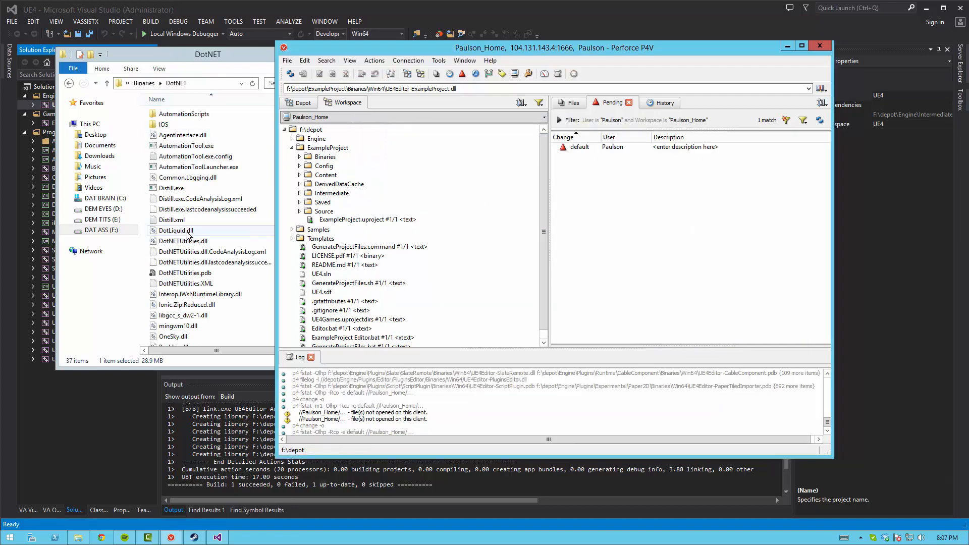
click(201, 166)
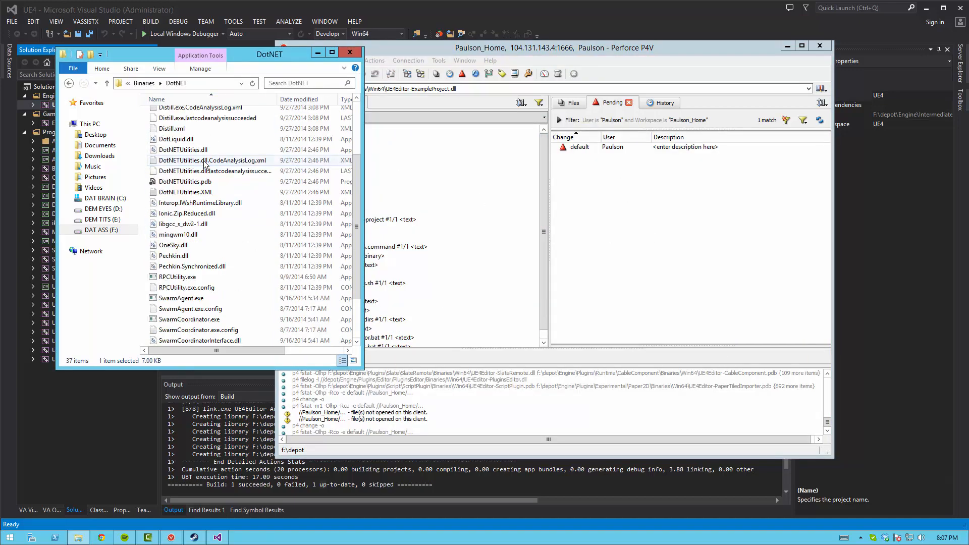
click(150, 86)
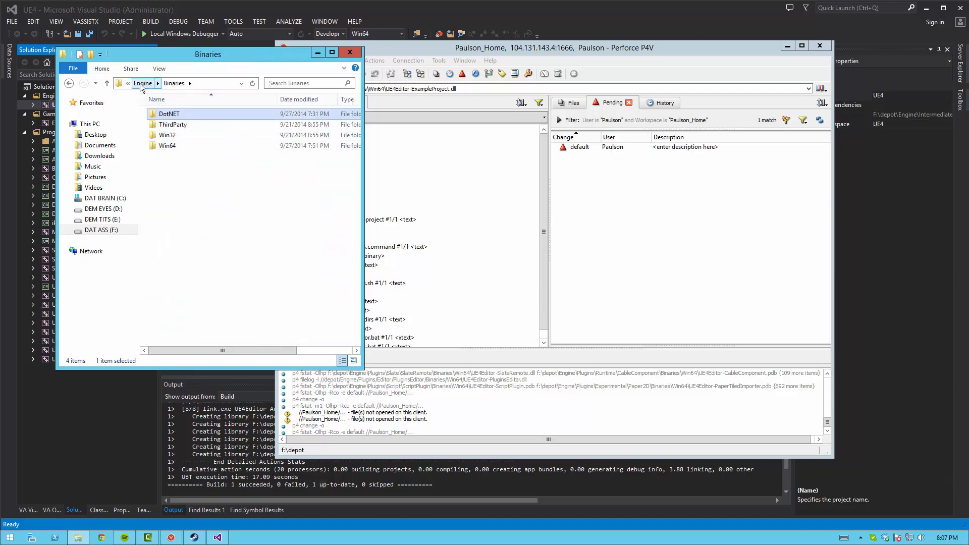
click(140, 83)
click(140, 83)
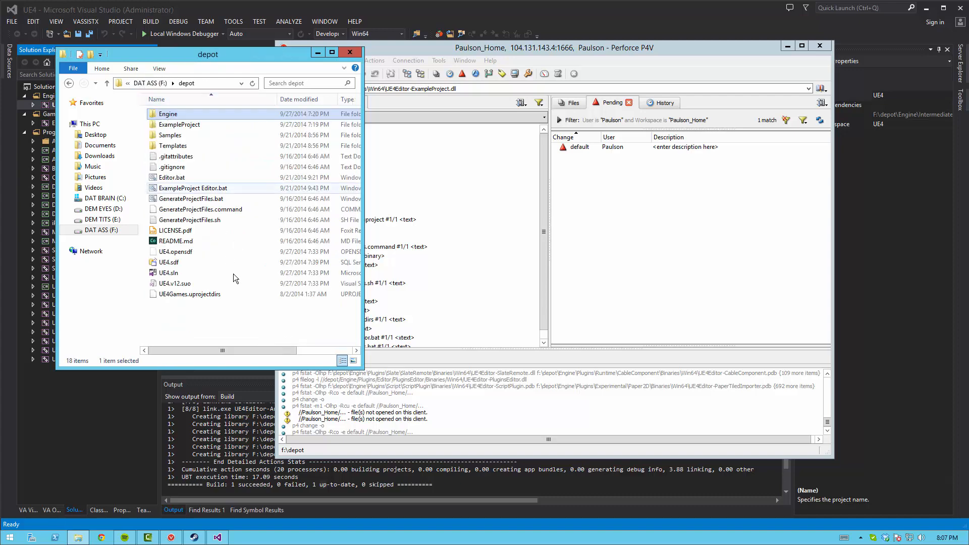
click(200, 190)
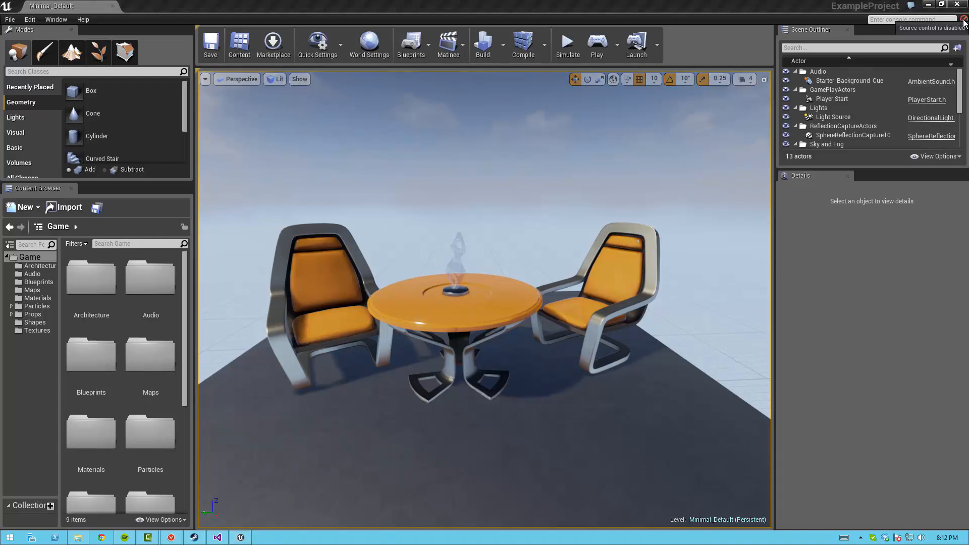
Open the Unreal Editor's source control login and choose Perforce as the provider.
click(963, 21)
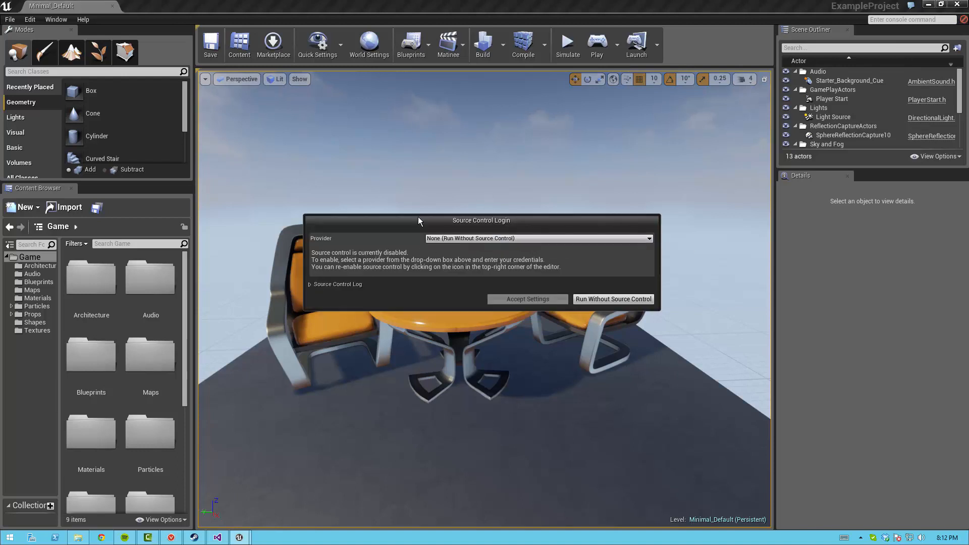
mouse_move(417, 217)
mouse_down()
mouse_move(407, 184)
mouse_move(407, 207)
mouse_up()
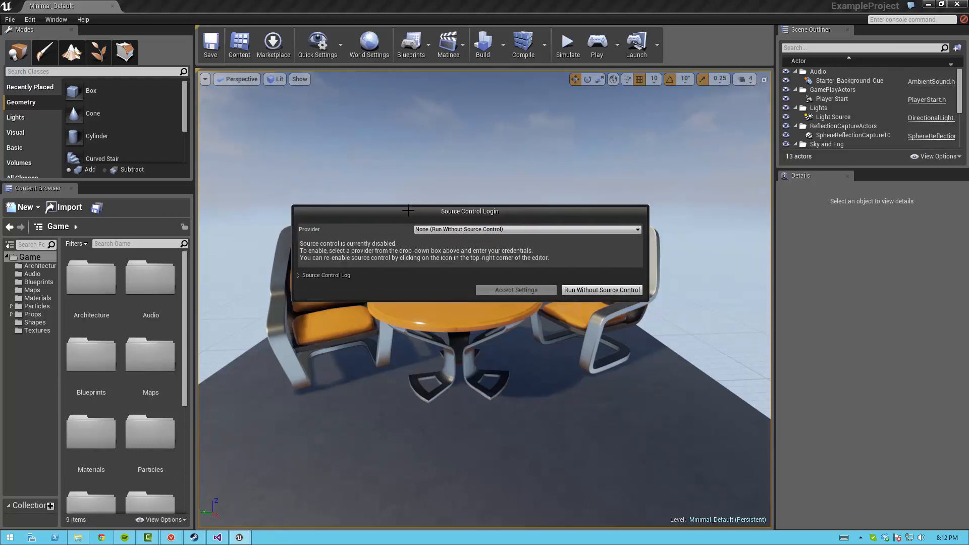
click(426, 229)
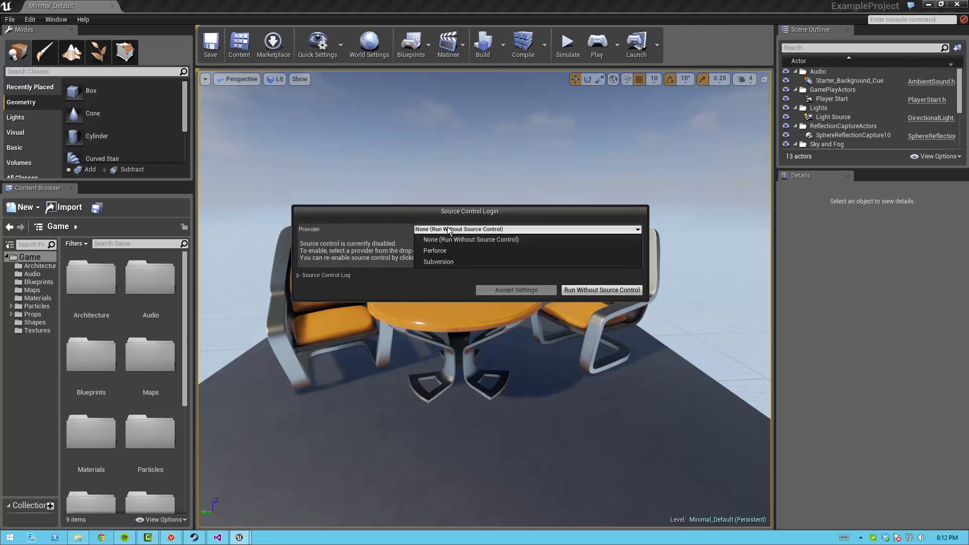
click(437, 251)
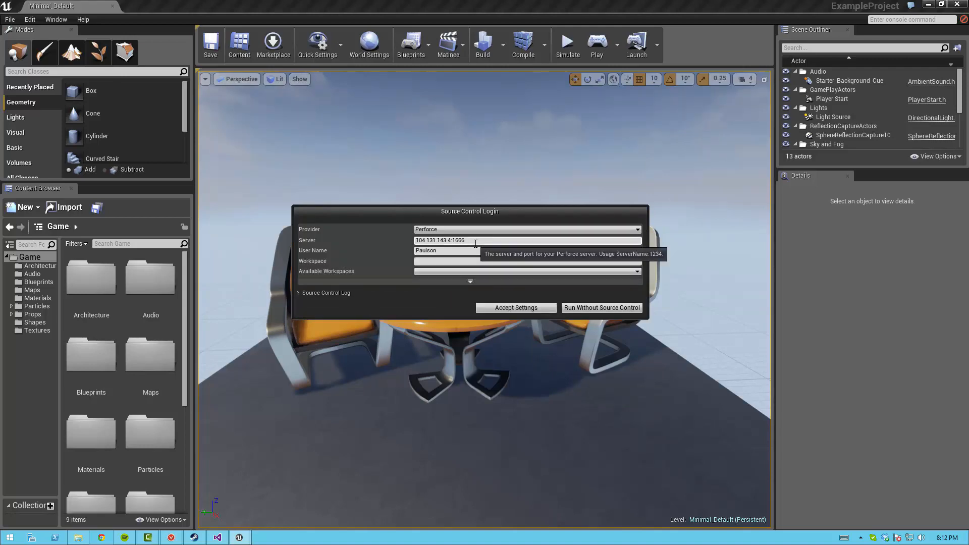
Switch to Perforce P4V and apply the environment settings using the current connection.
click(171, 537)
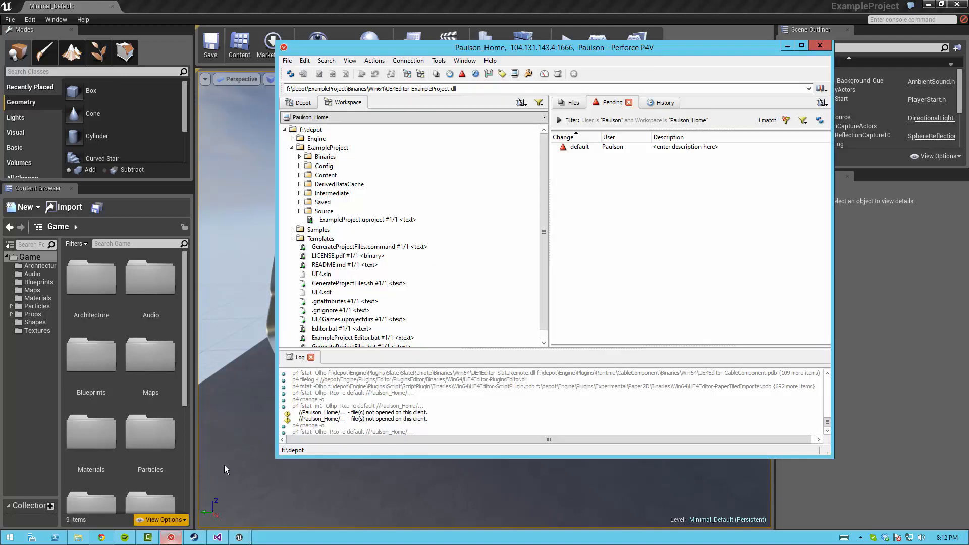
click(96, 388)
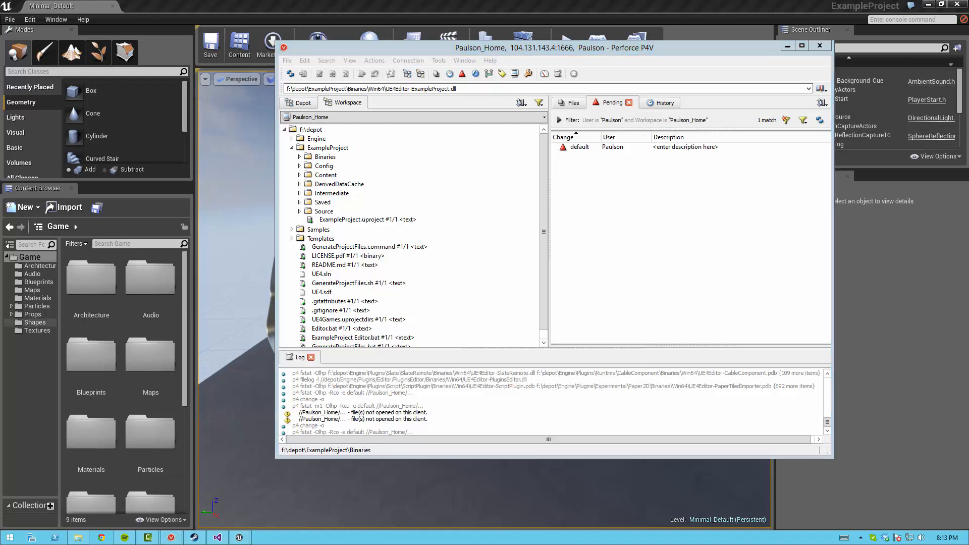
click(409, 60)
click(424, 104)
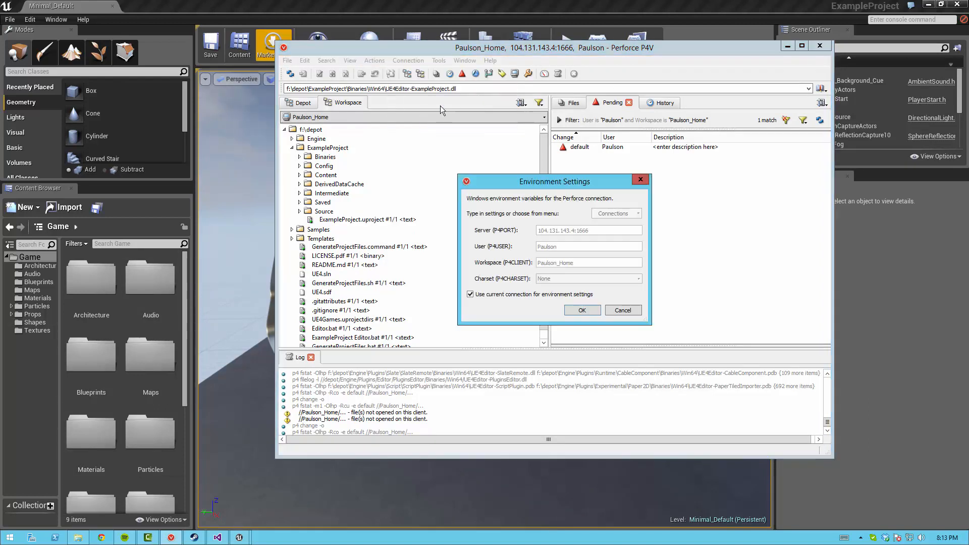
click(582, 311)
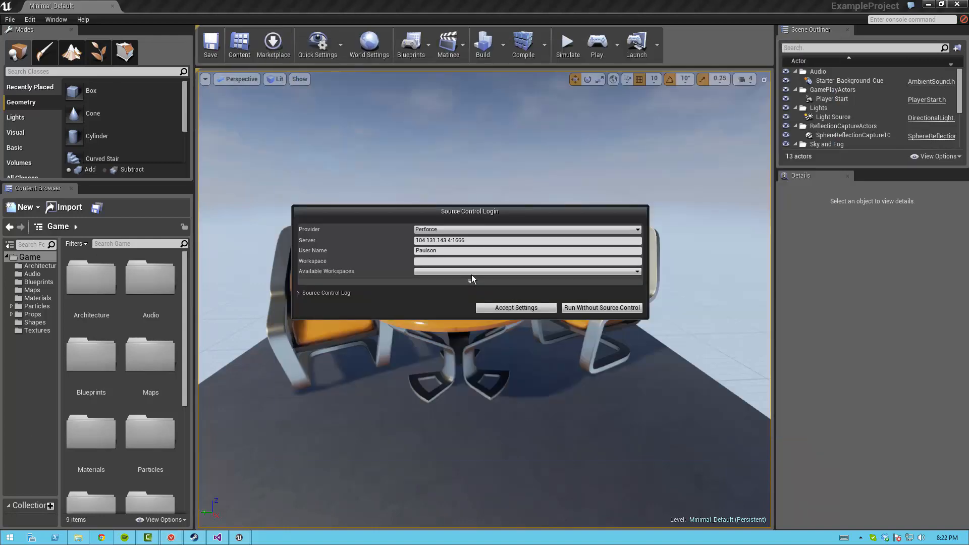
In the Unreal Editor's source control login, select the available home workspace and expand the Source Control Log.
drag(477, 241, 392, 245)
click(421, 262)
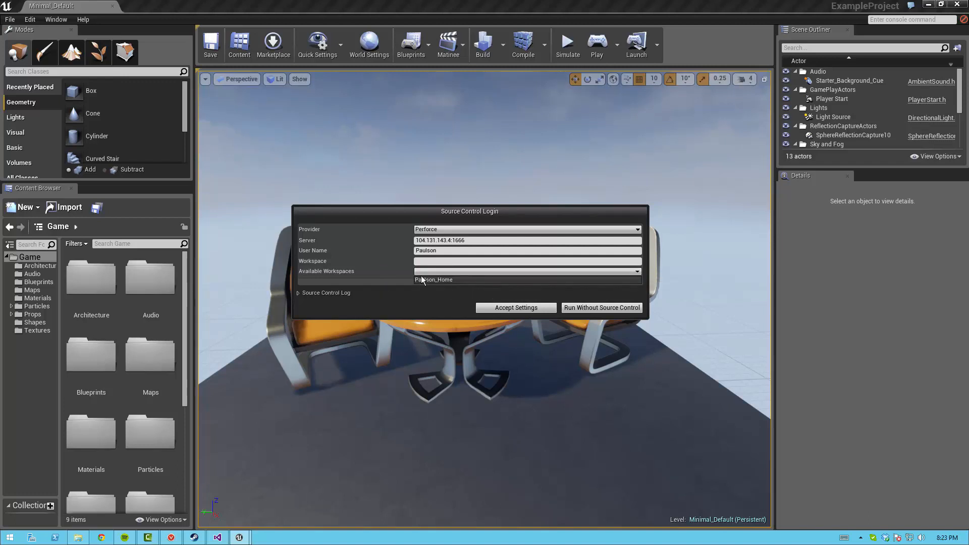
click(440, 273)
click(437, 279)
click(298, 292)
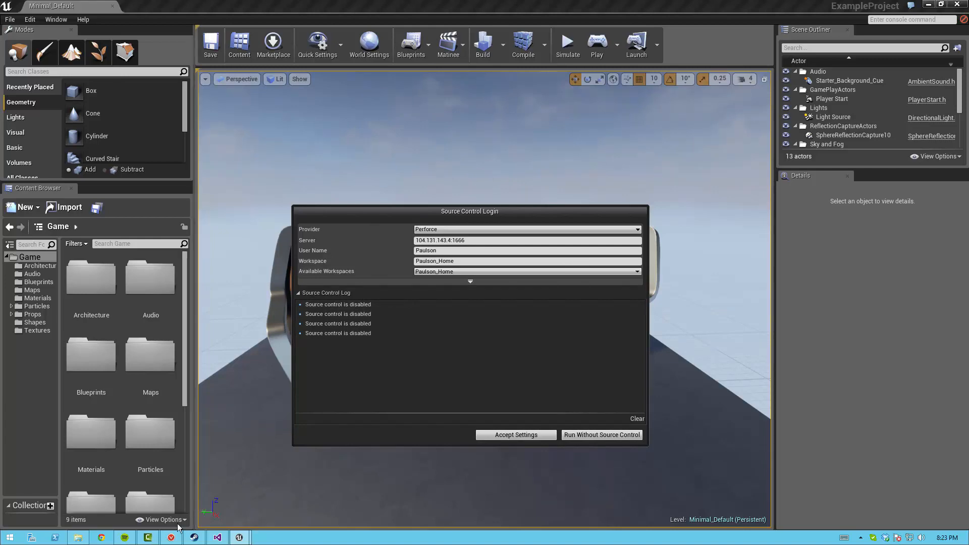
Check the connection details in Perforce P4V and accept the Perforce login settings in the Unreal Editor.
click(172, 537)
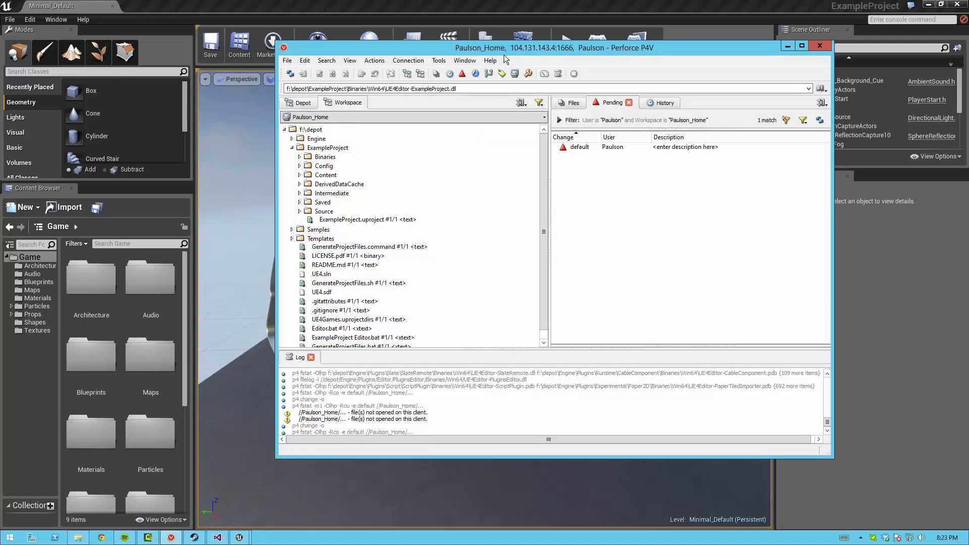
drag(503, 51, 451, 60)
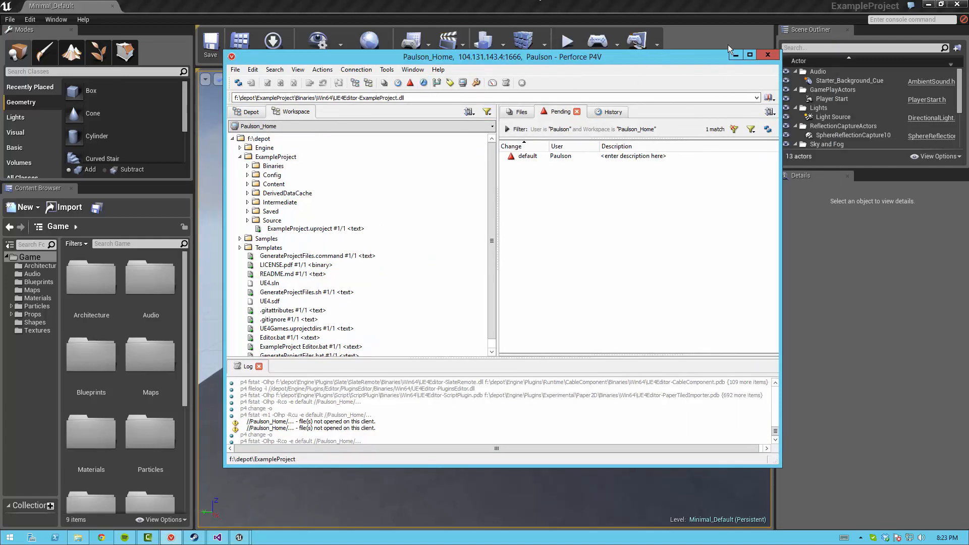
click(733, 55)
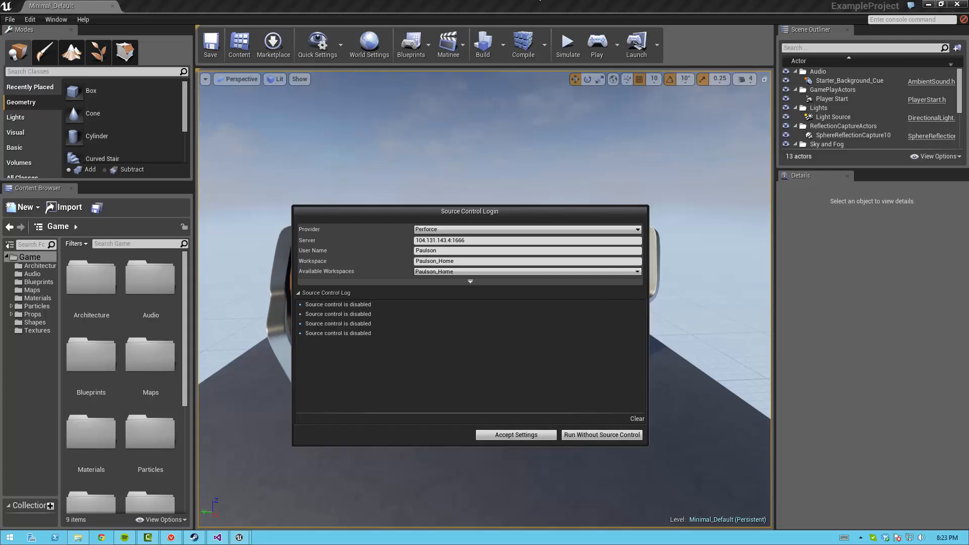
click(171, 538)
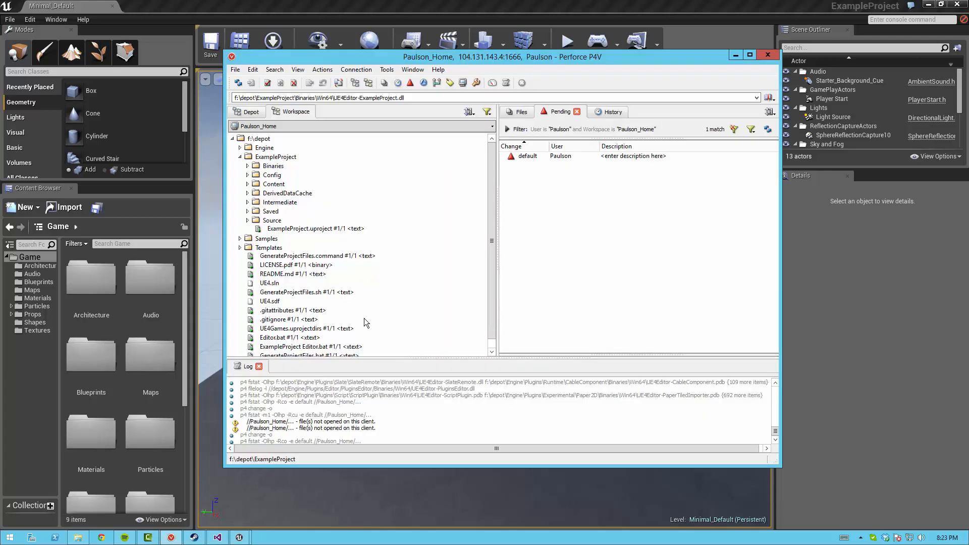
click(735, 55)
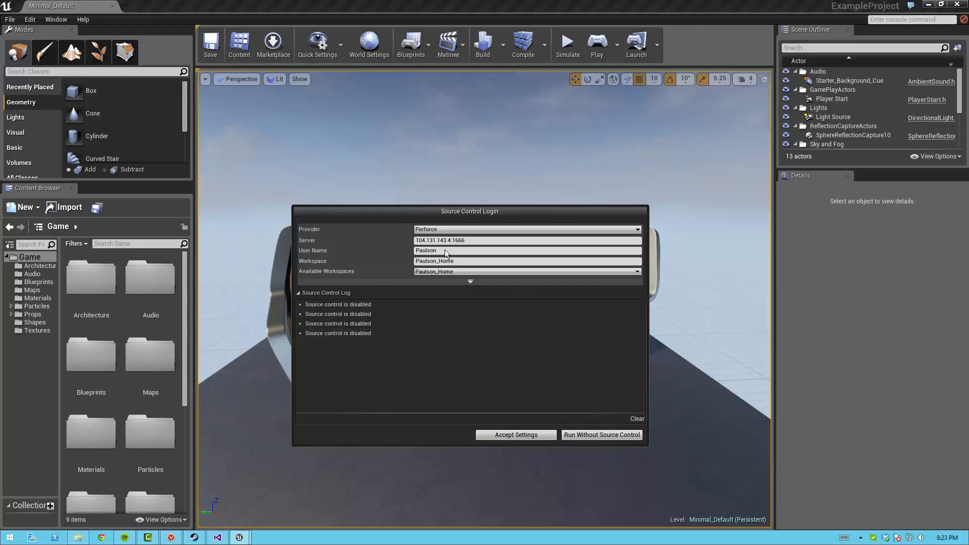
click(511, 433)
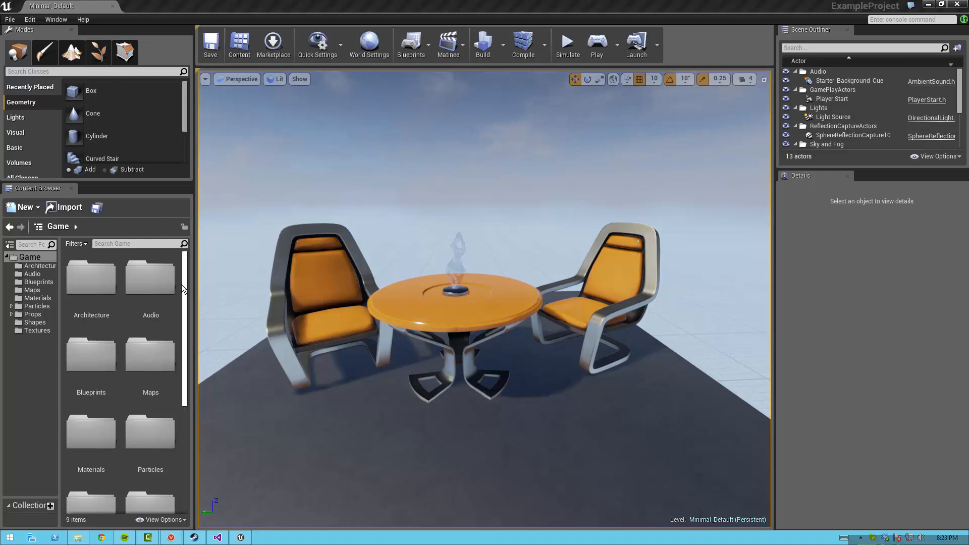
Widen the Content Browser and open the Textures folder of the Game content.
drag(194, 328, 291, 328)
click(37, 330)
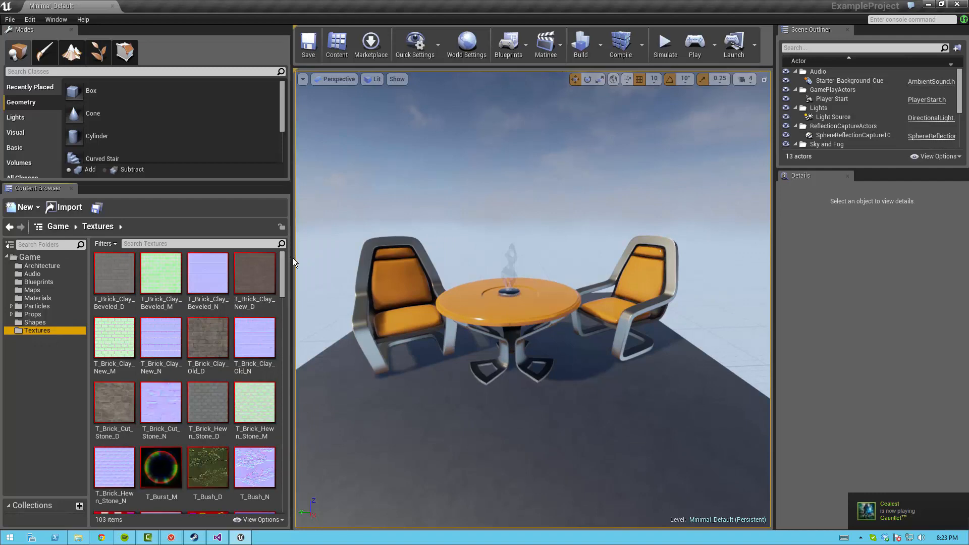
drag(291, 263, 327, 256)
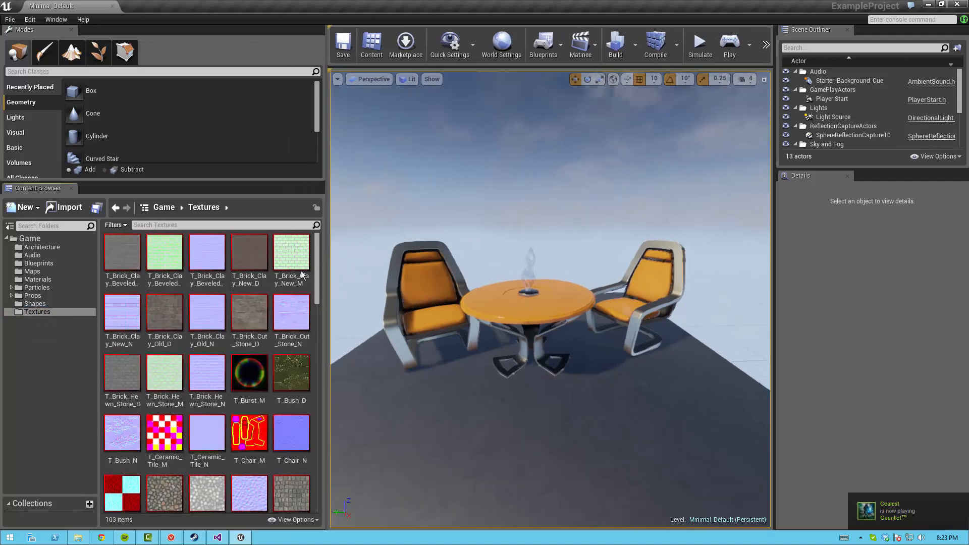
Save the T_Burst_M texture and the Minimal_Default level, checking both out of source control.
right_click(254, 376)
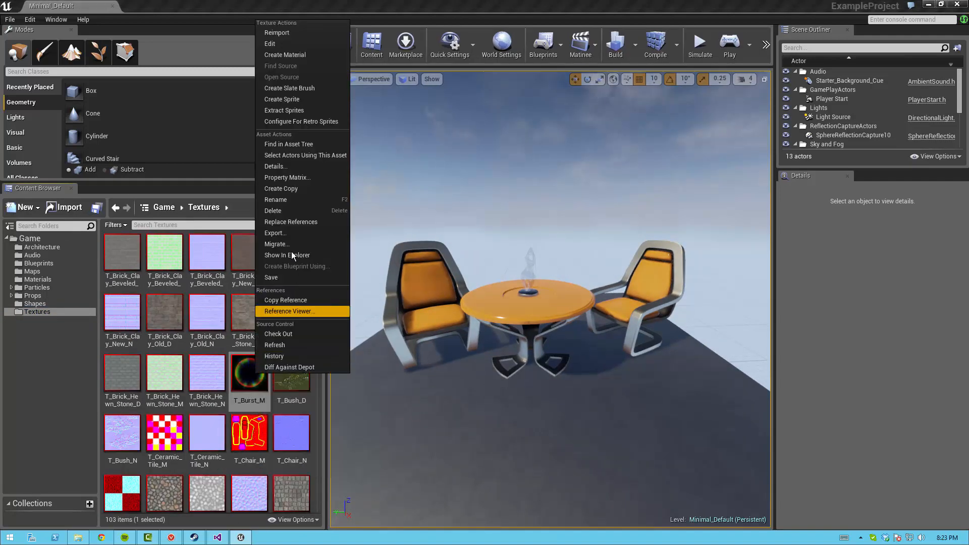
click(289, 280)
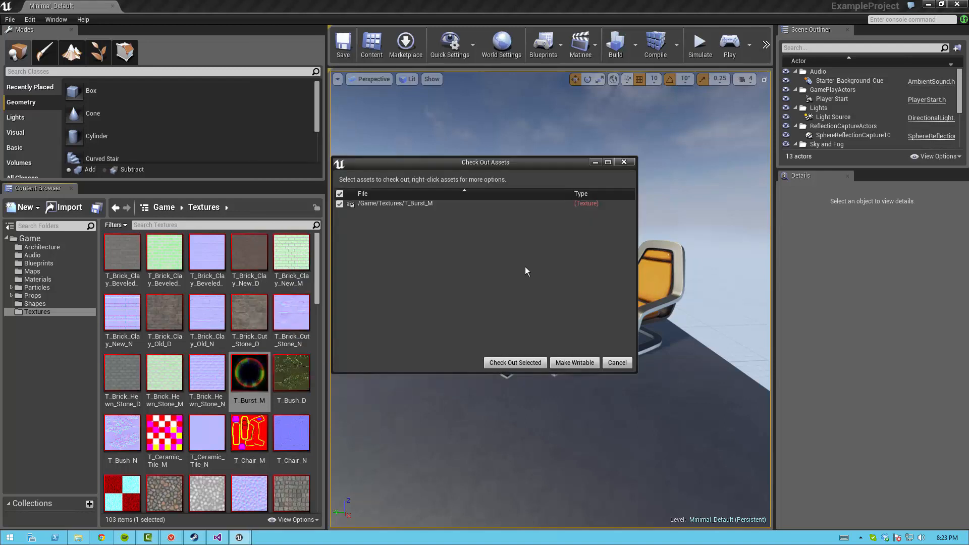
click(507, 365)
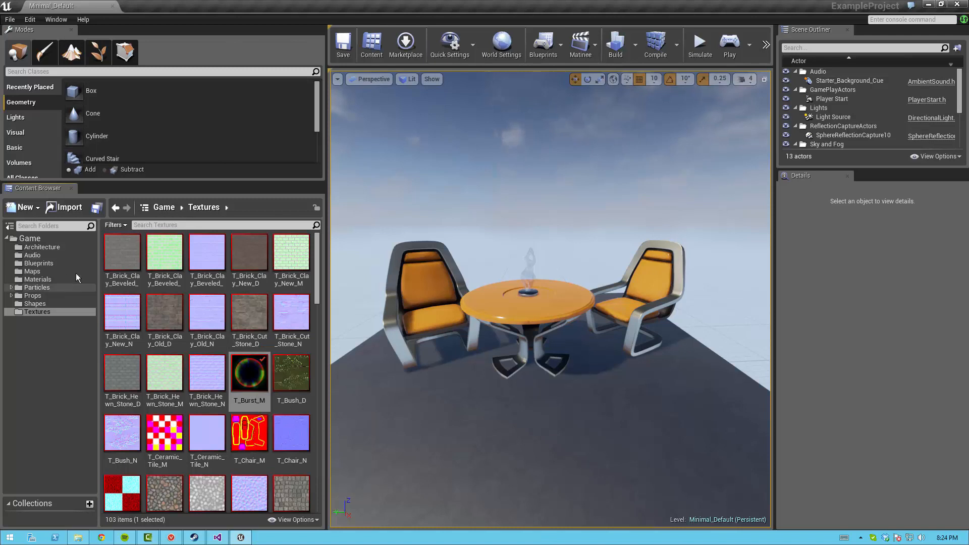
click(344, 46)
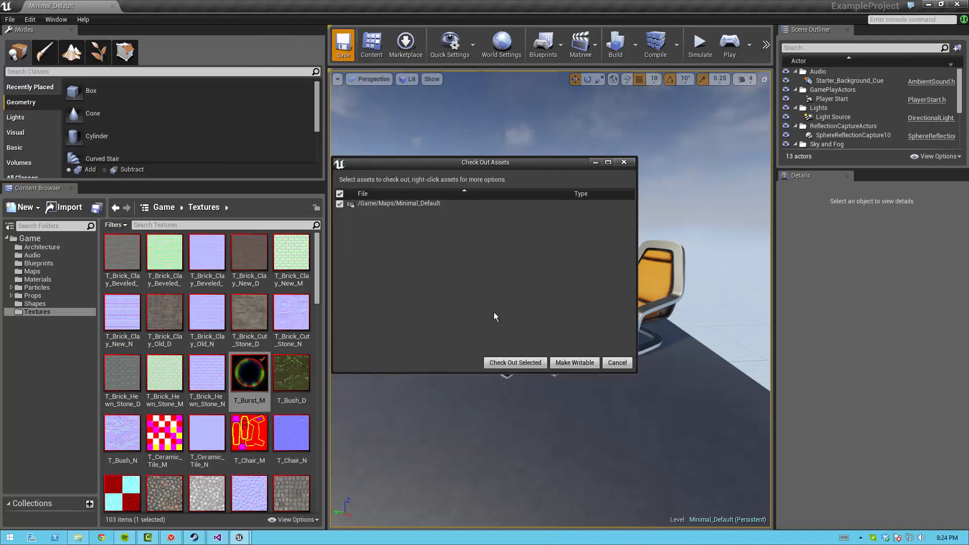
click(531, 363)
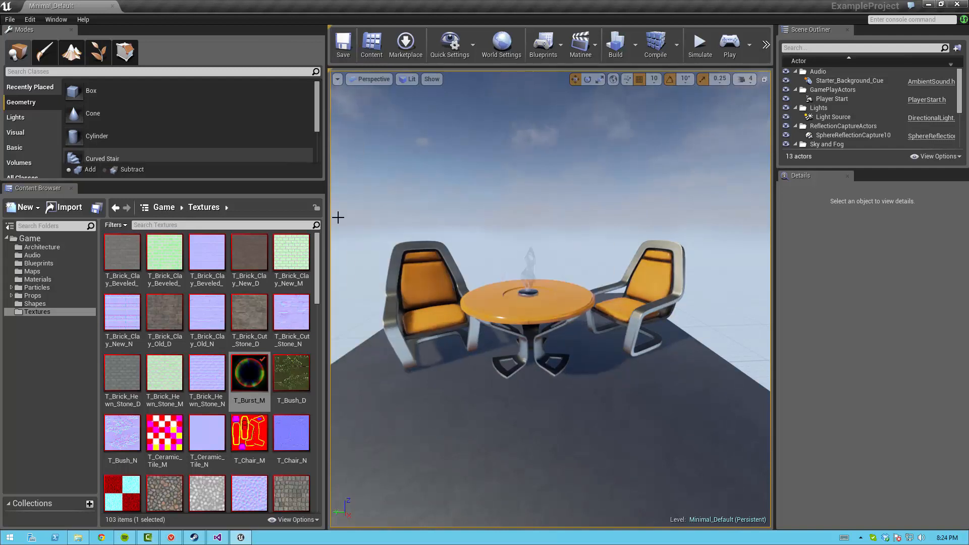
Submit Minimal_Default and T_Burst_M to source control with the changelist description "Sample commit".
click(10, 19)
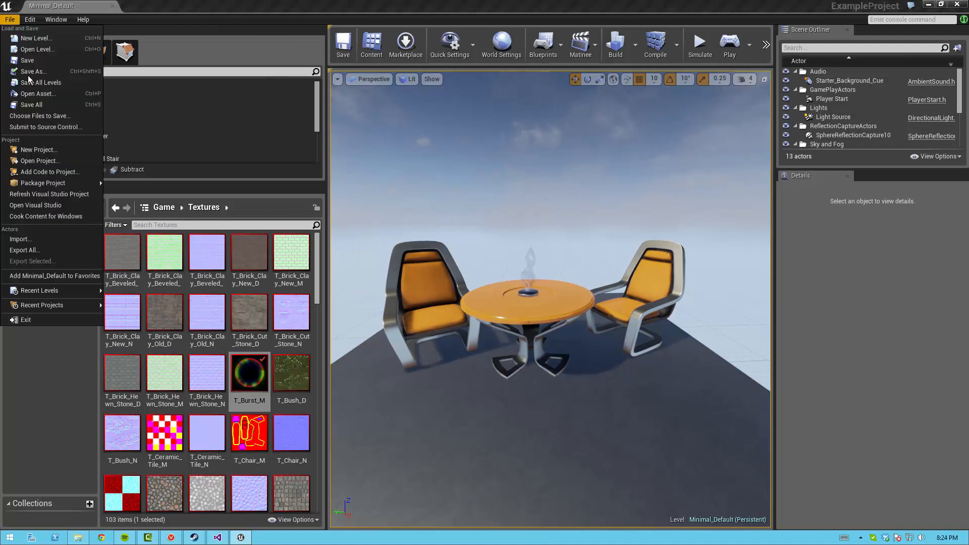
click(55, 129)
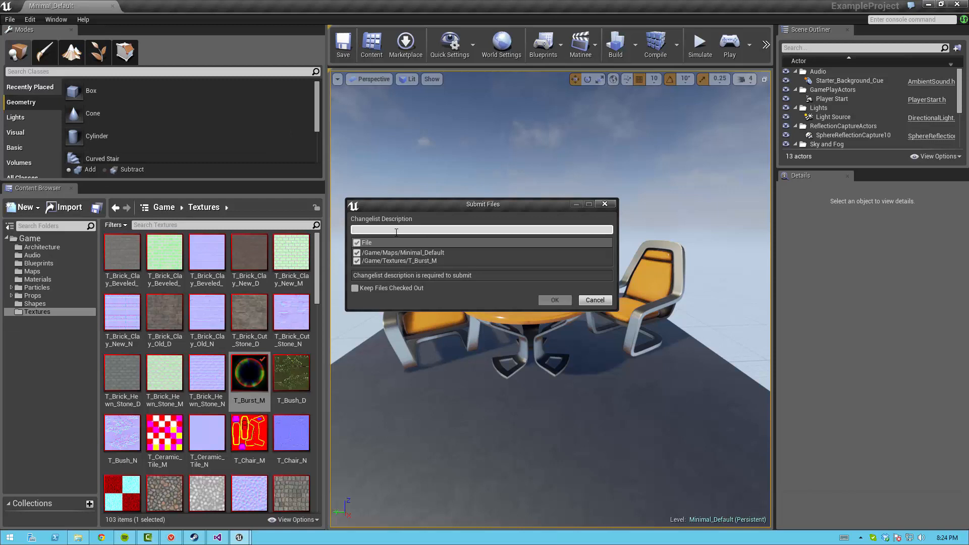
text(Sample commit)
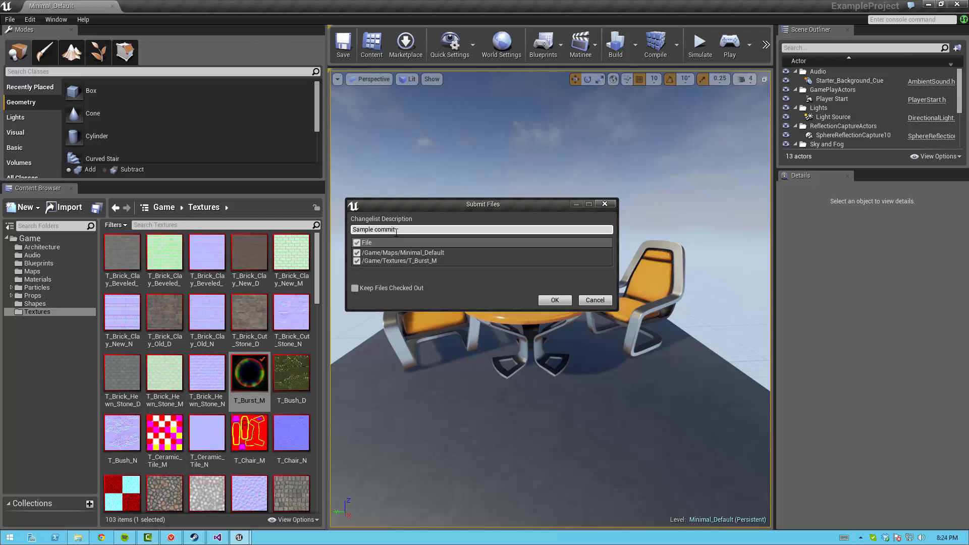
click(553, 301)
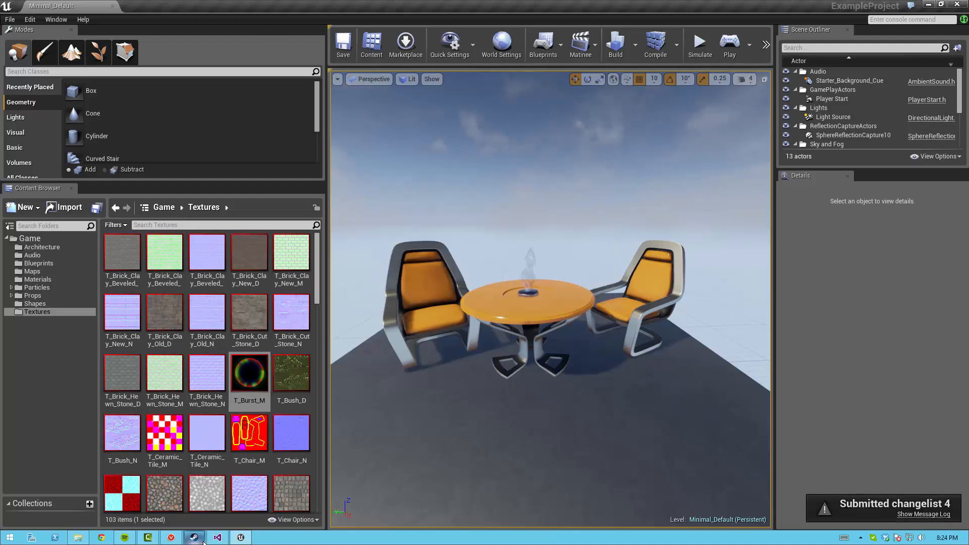
Switch to Perforce P4V and view the submission history of the f:\depot folder.
click(171, 538)
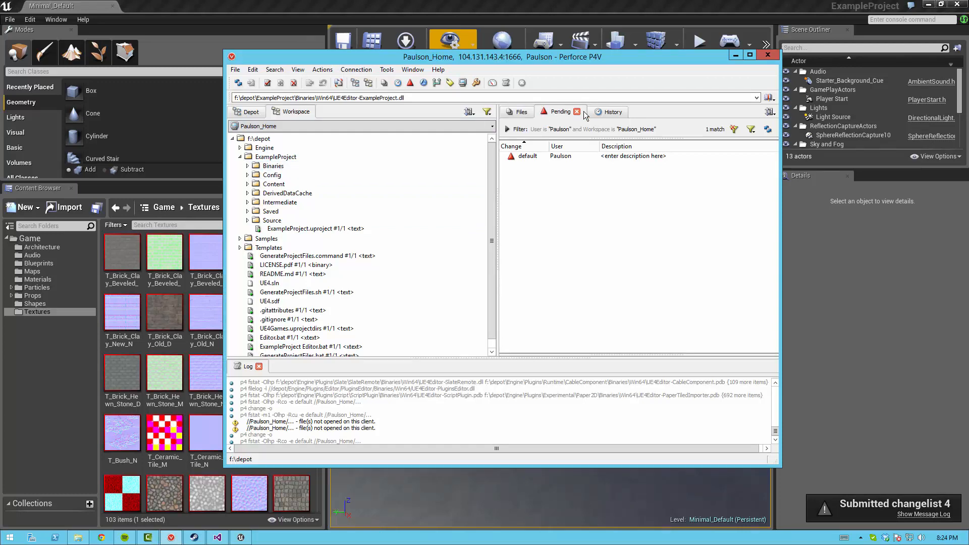
click(602, 111)
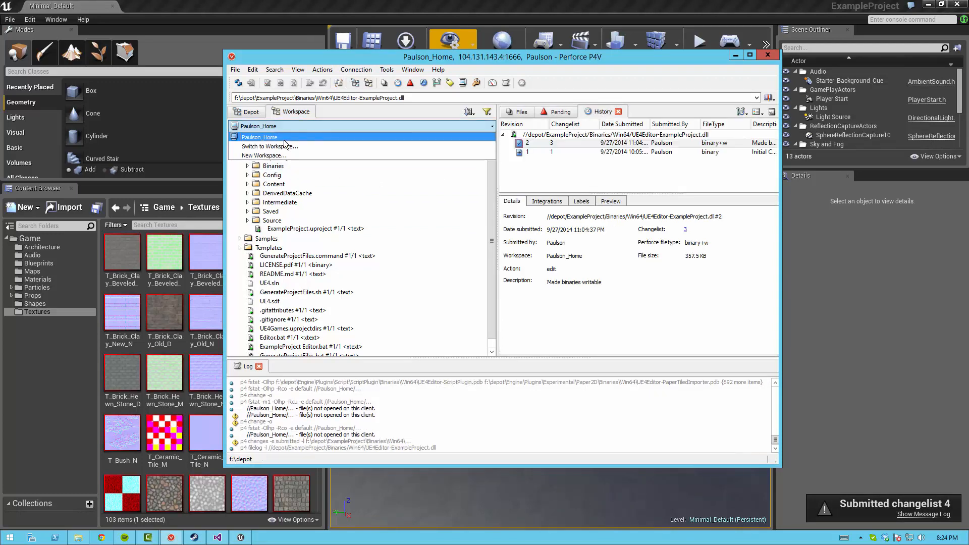
click(282, 139)
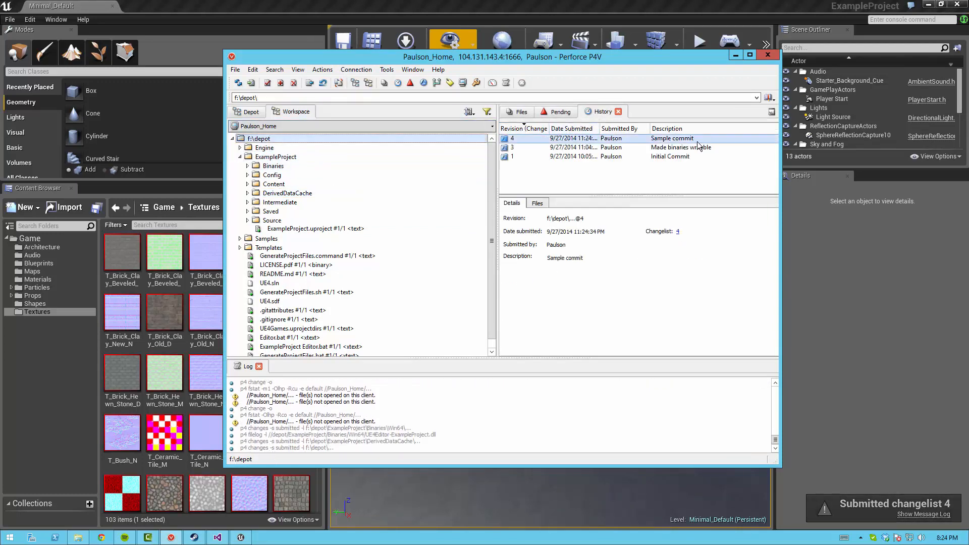
Return to the Unreal Editor and close it, leaving Perforce P4V in front.
click(193, 11)
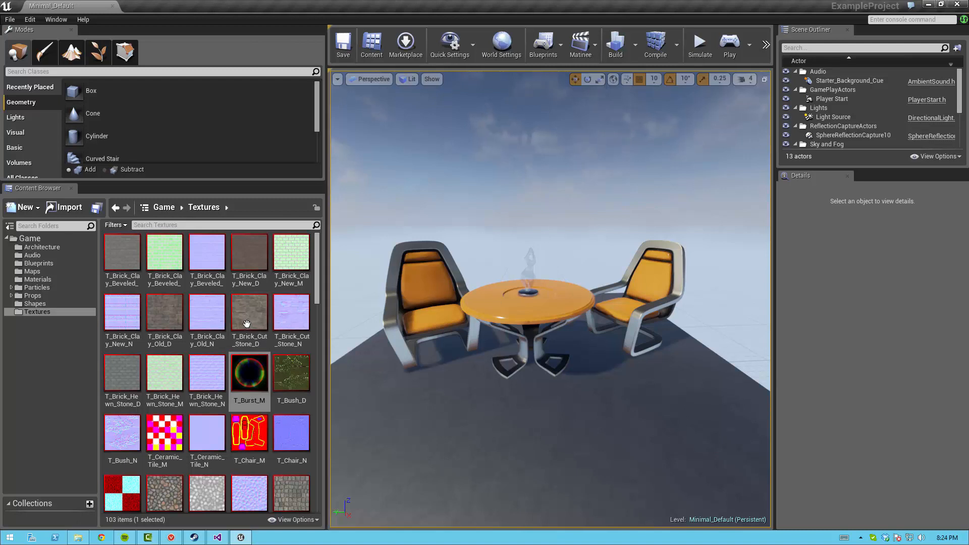
mouse_move(248, 323)
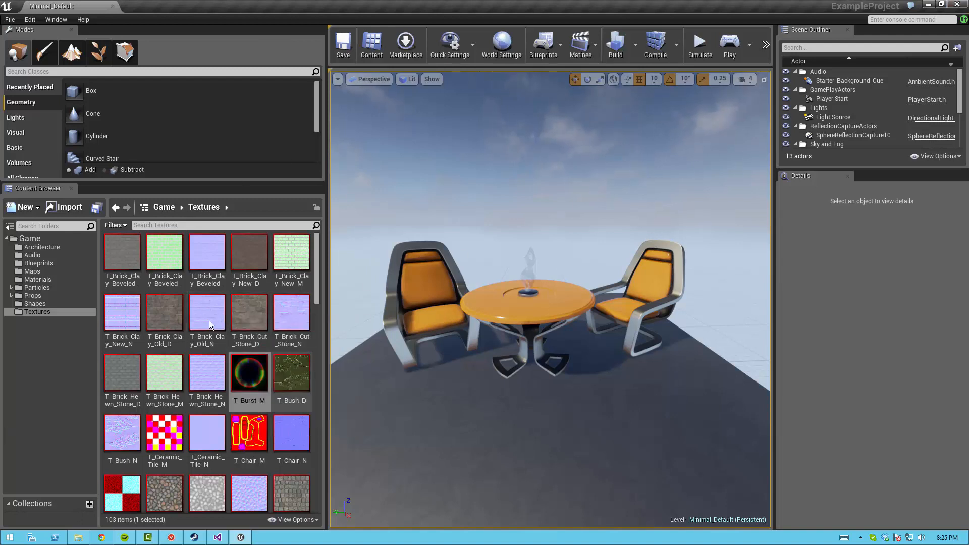
click(956, 5)
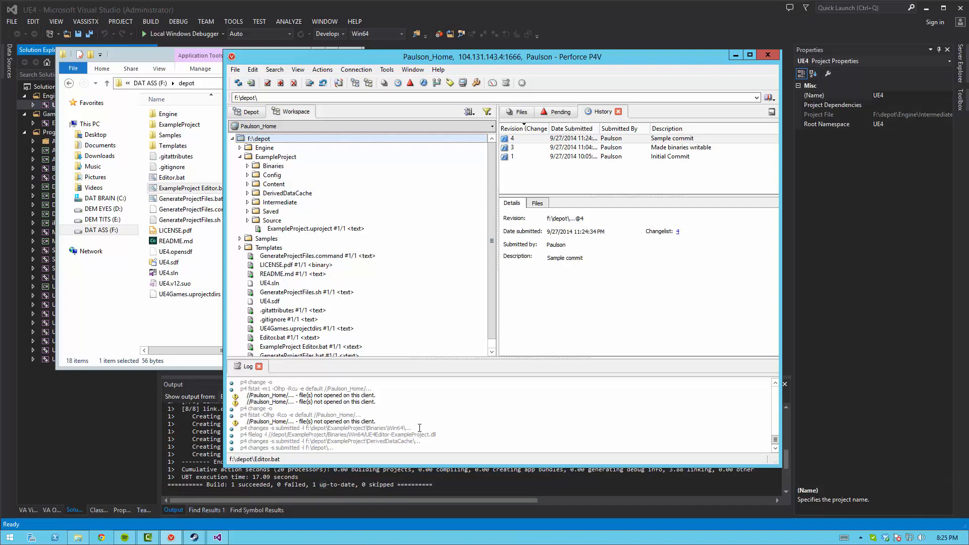
click(438, 426)
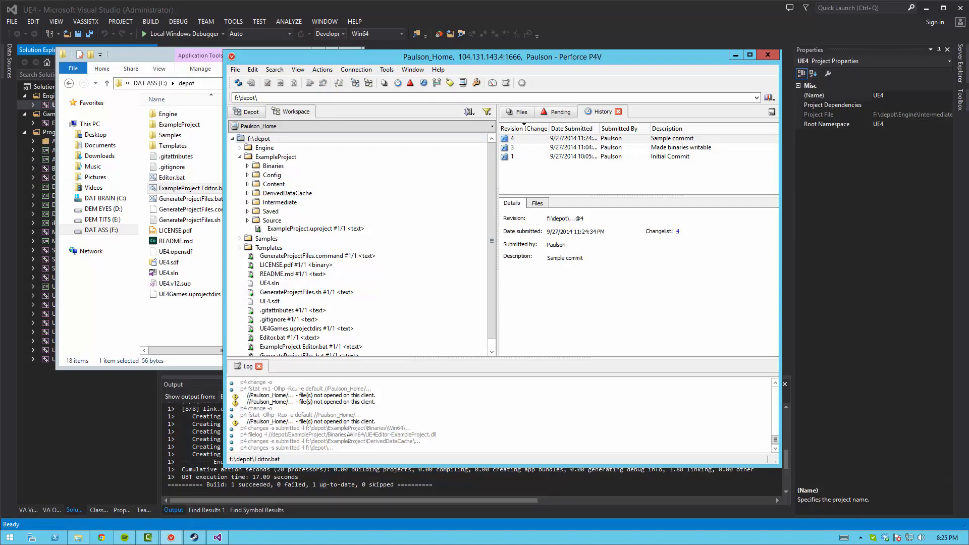